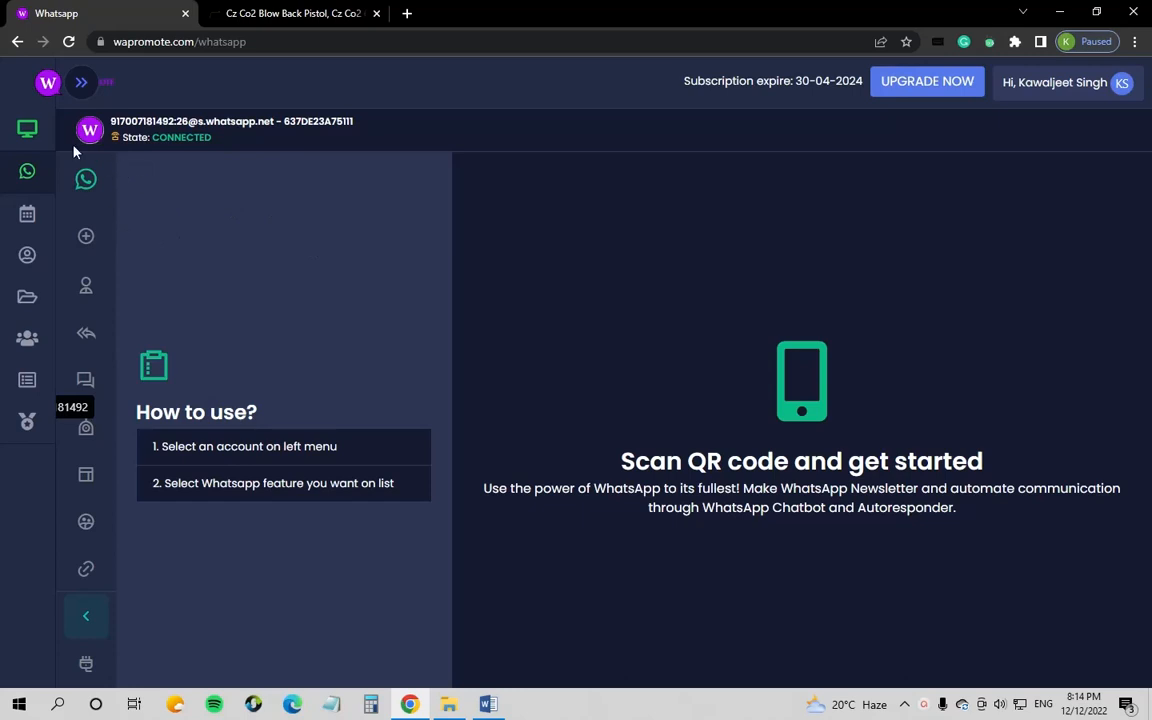
Step: Reload the WhatsApp accounts overview from the Whatsapp sidebar entry
mouse_move(46, 159)
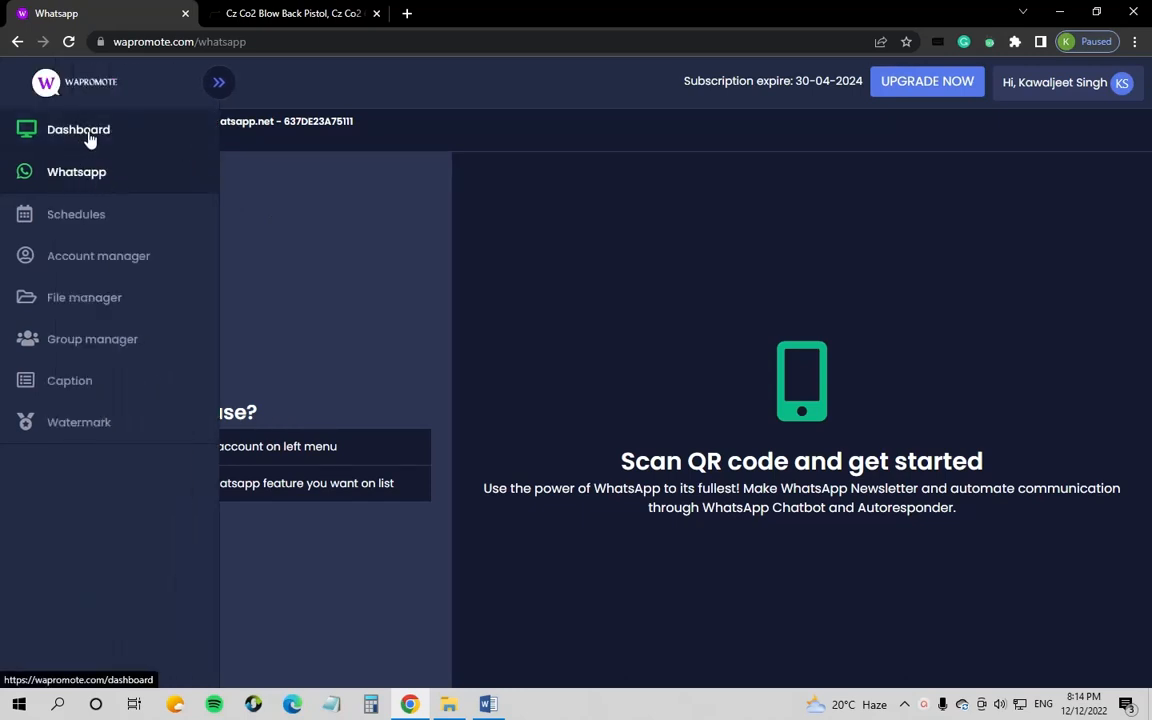
left_click(98, 176)
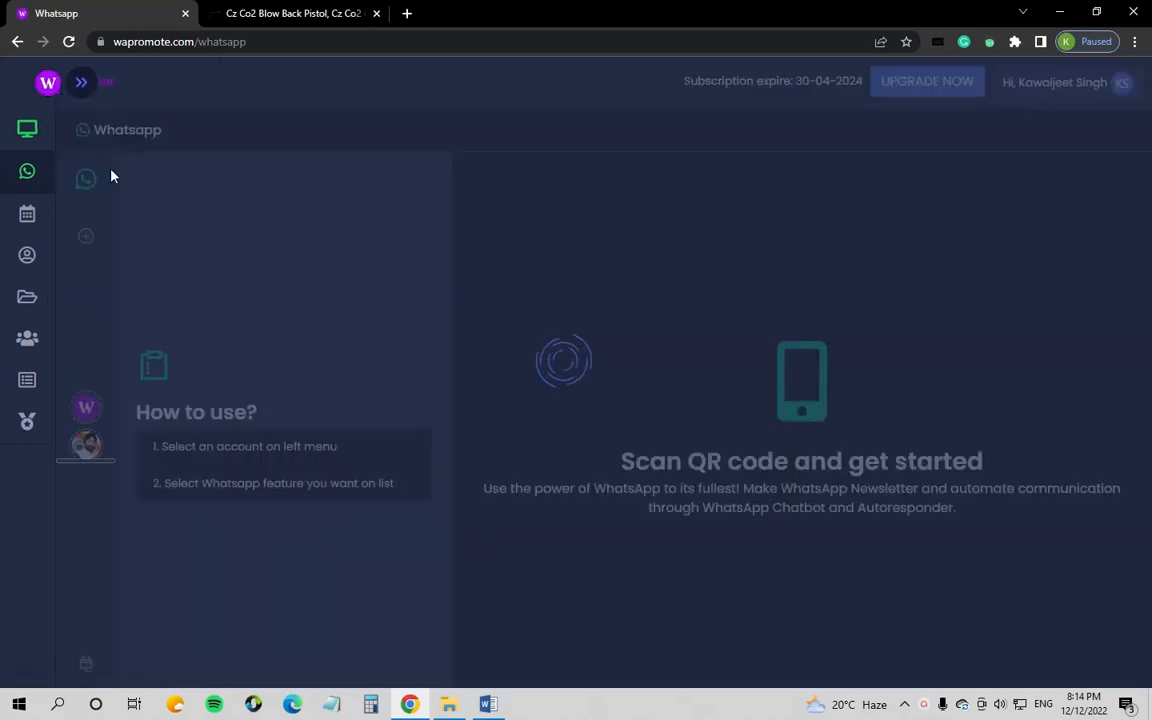
left_click(87, 246)
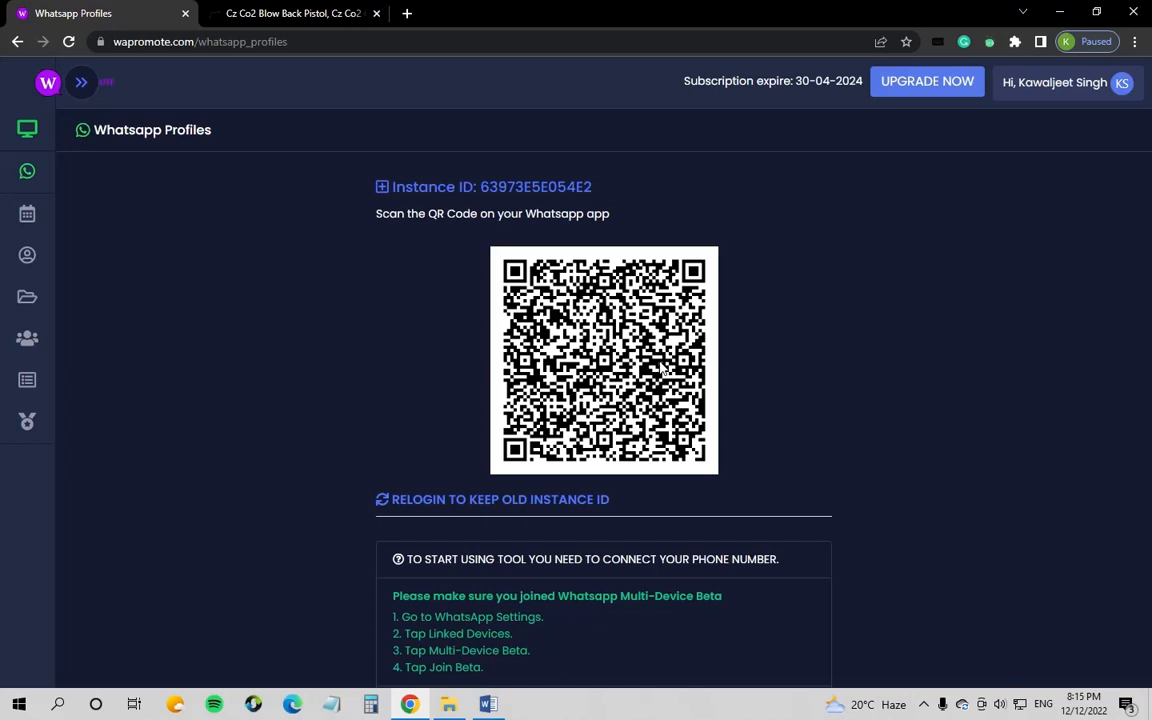
mouse_move(27, 338)
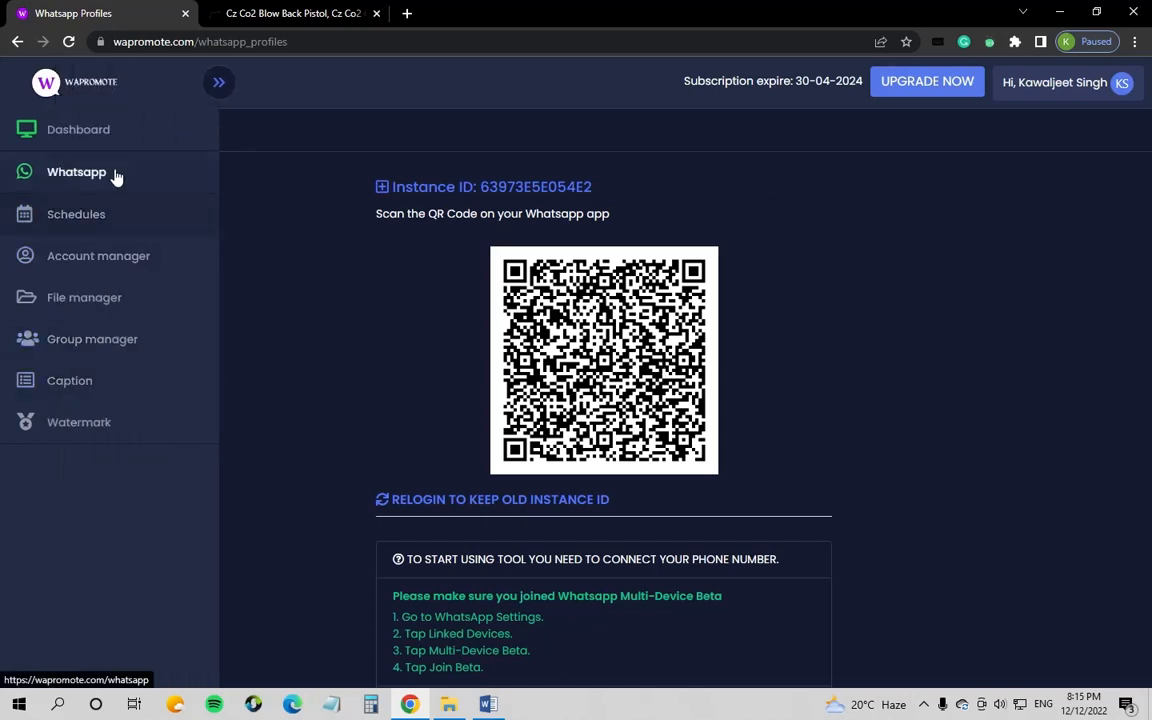
left_click(116, 176)
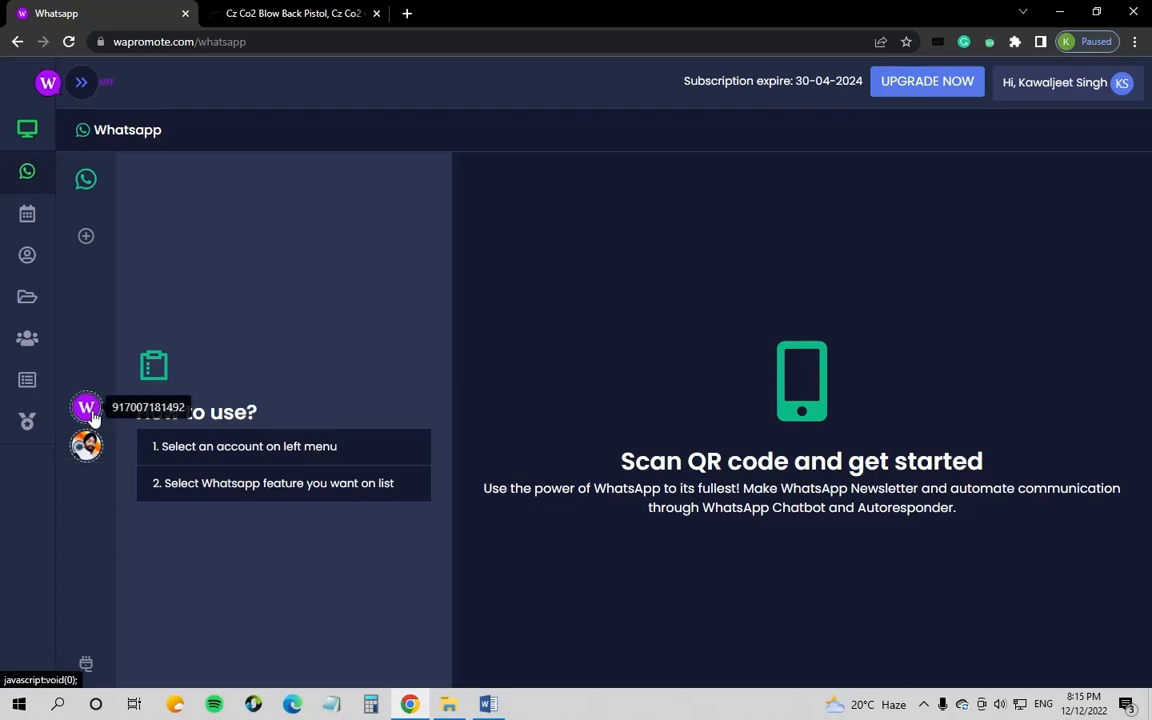
Step: Open the purple W connected account to reach its WhatsApp feature workspace
left_click(88, 407)
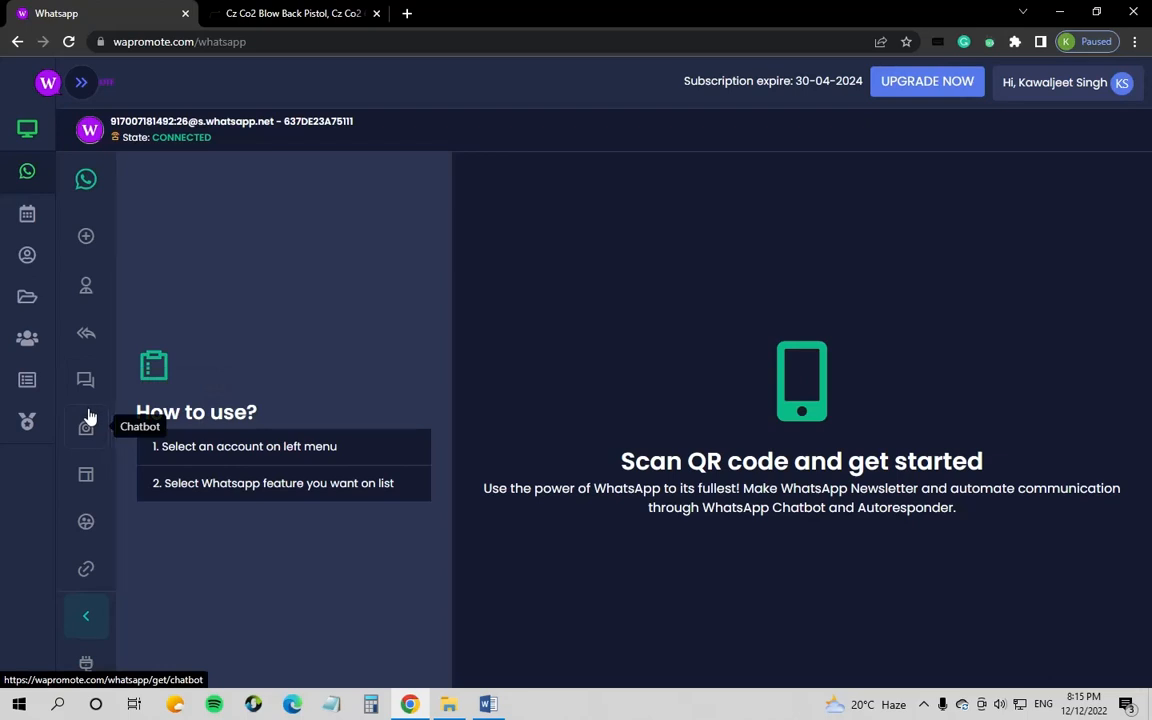
mouse_move(13, 591)
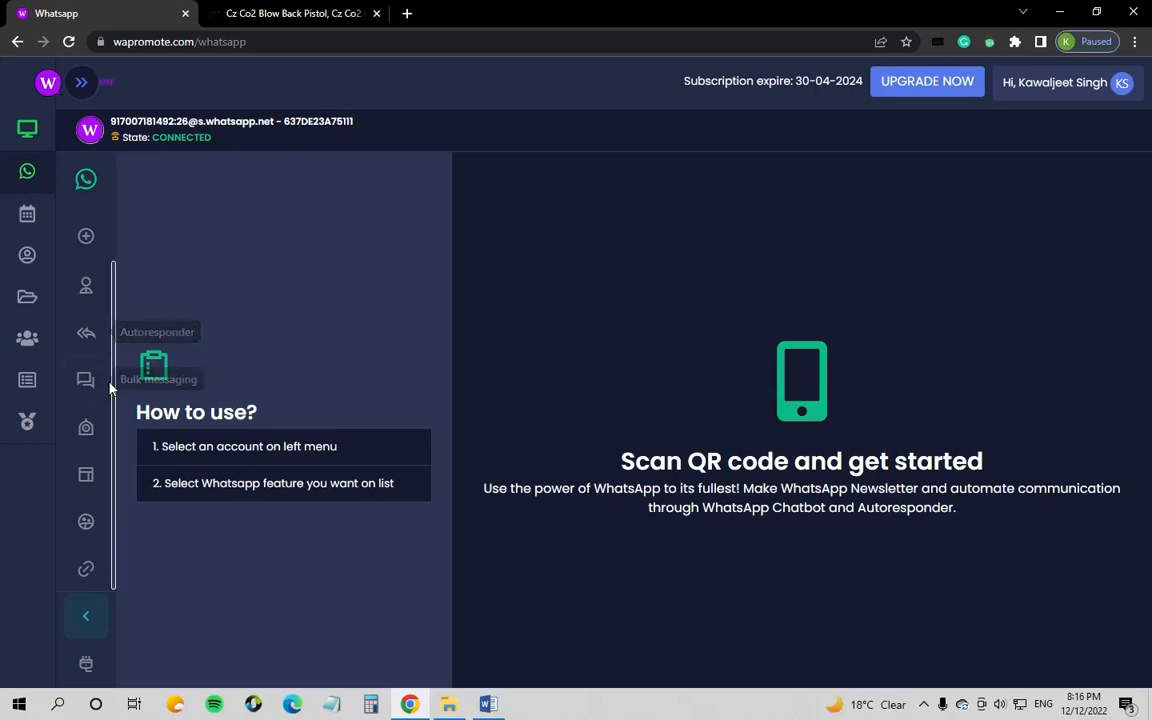
Step: Show the List message template area from the Template options
left_click(95, 476)
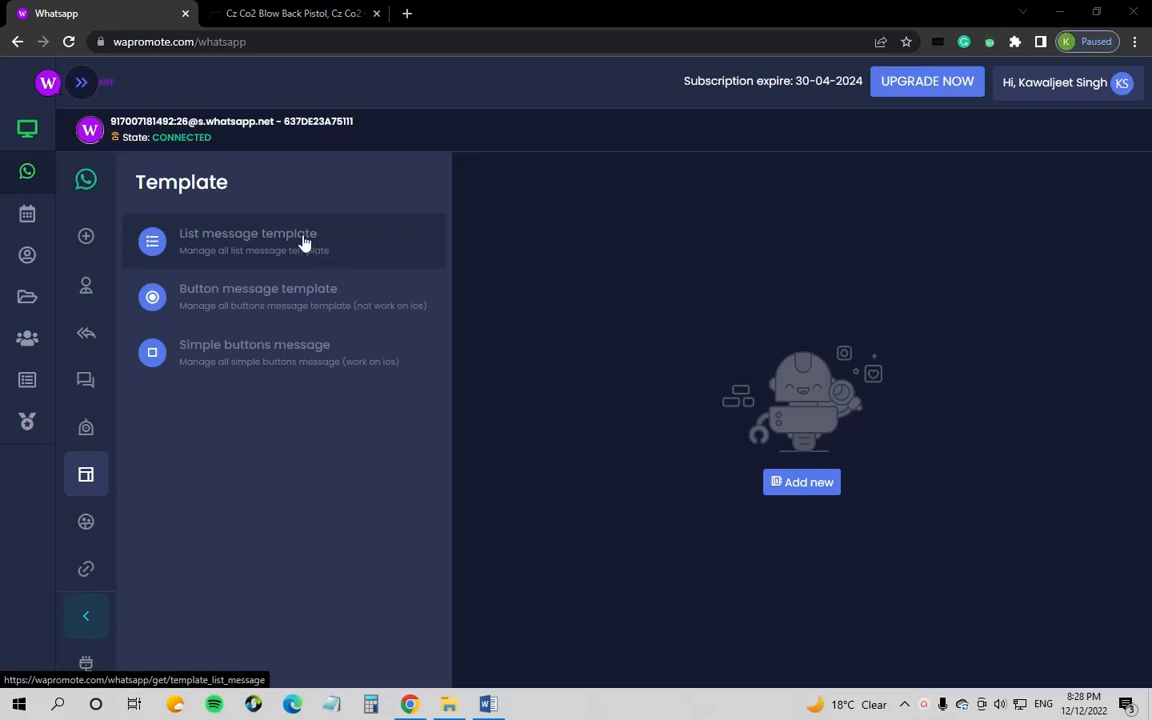
left_click(304, 243)
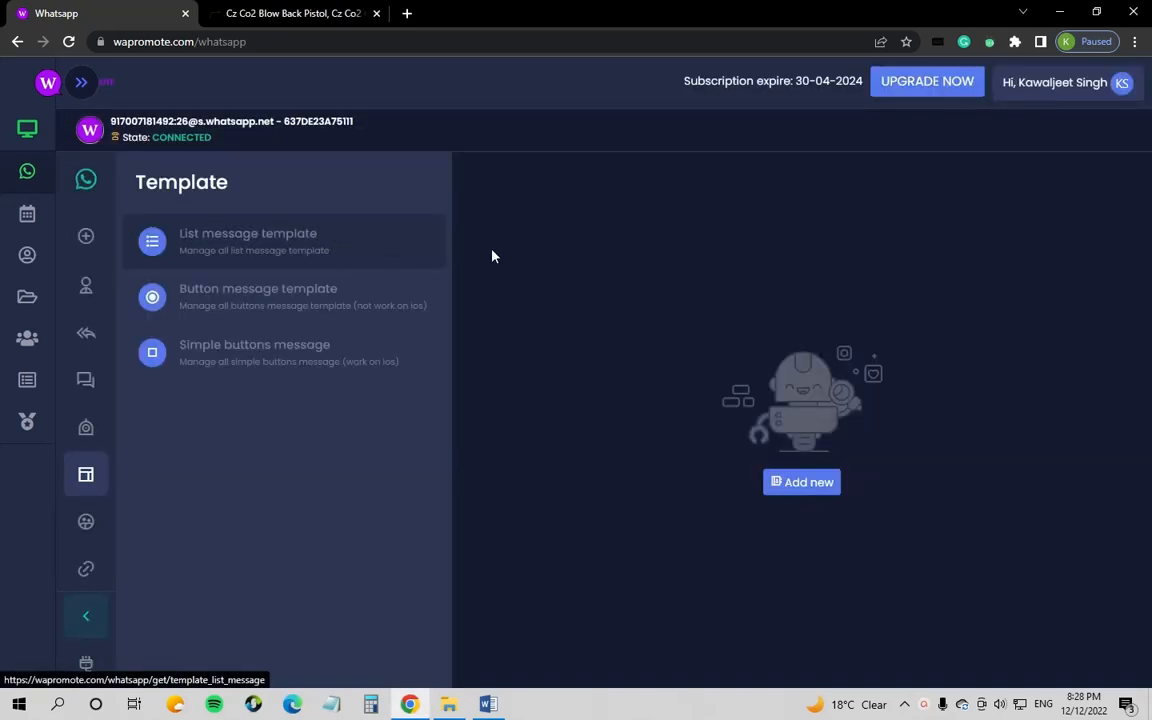
Step: Add a list template named Autoresponder, menu title Products, with the pasted welcome text as description
left_click(810, 483)
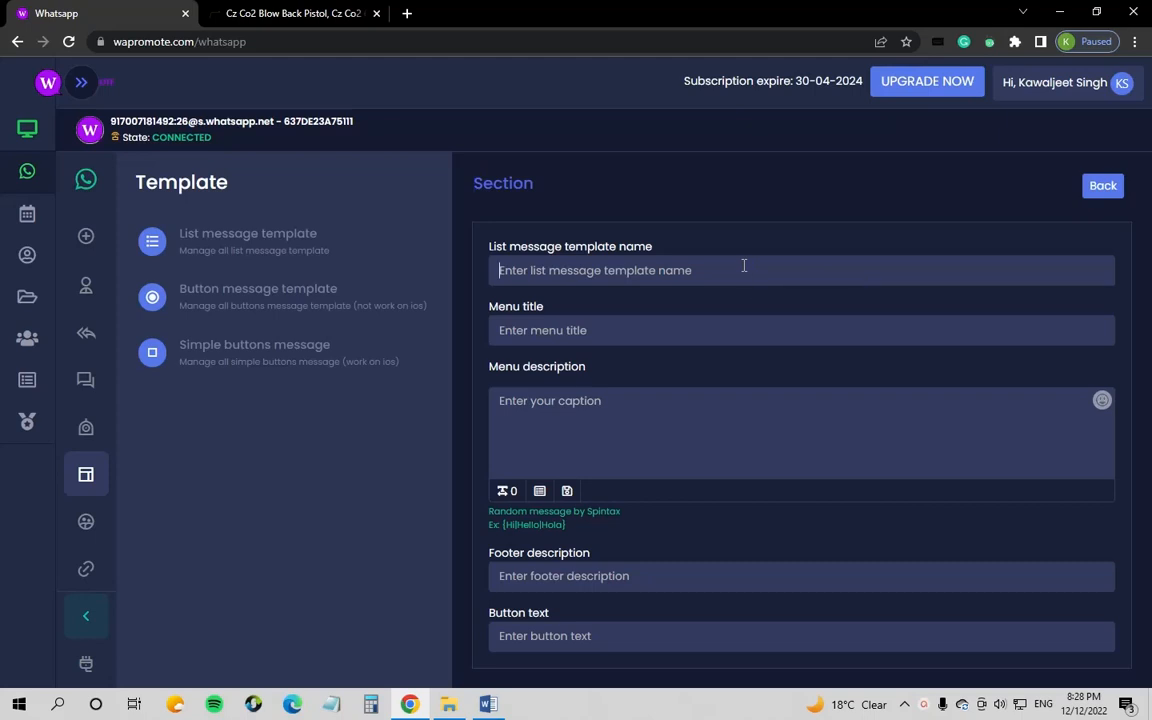
left_click(628, 266)
type("Aut")
type("or")
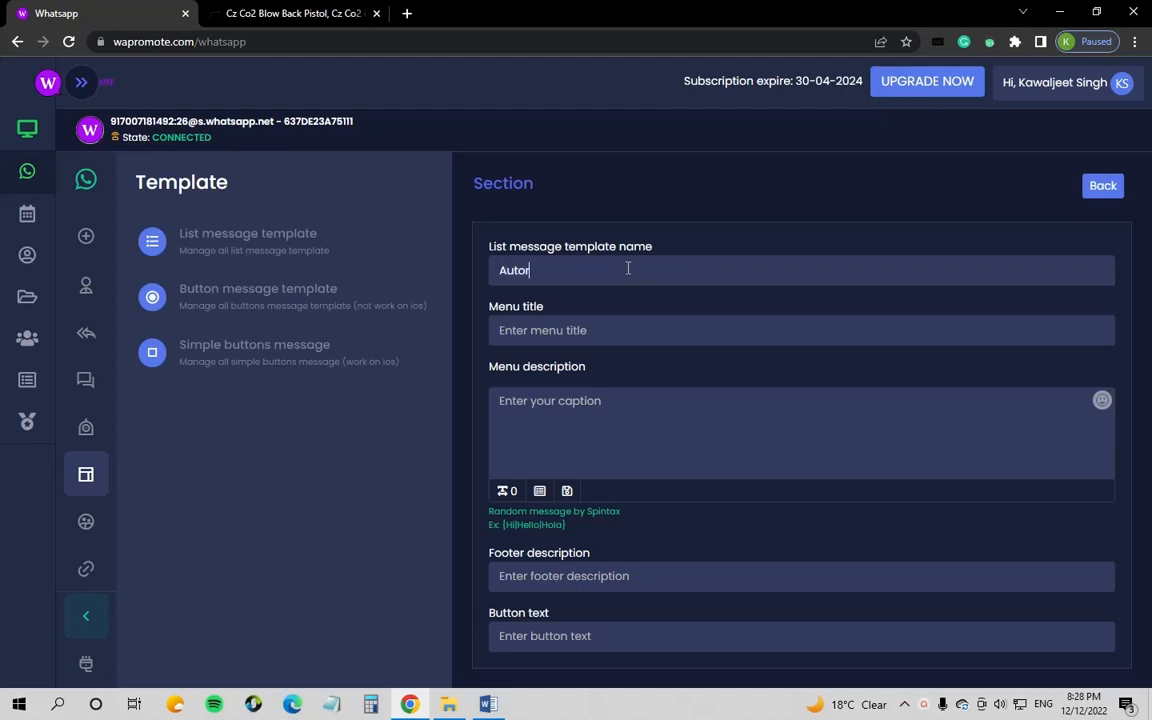
type("esponder")
left_click(602, 329)
type("Products")
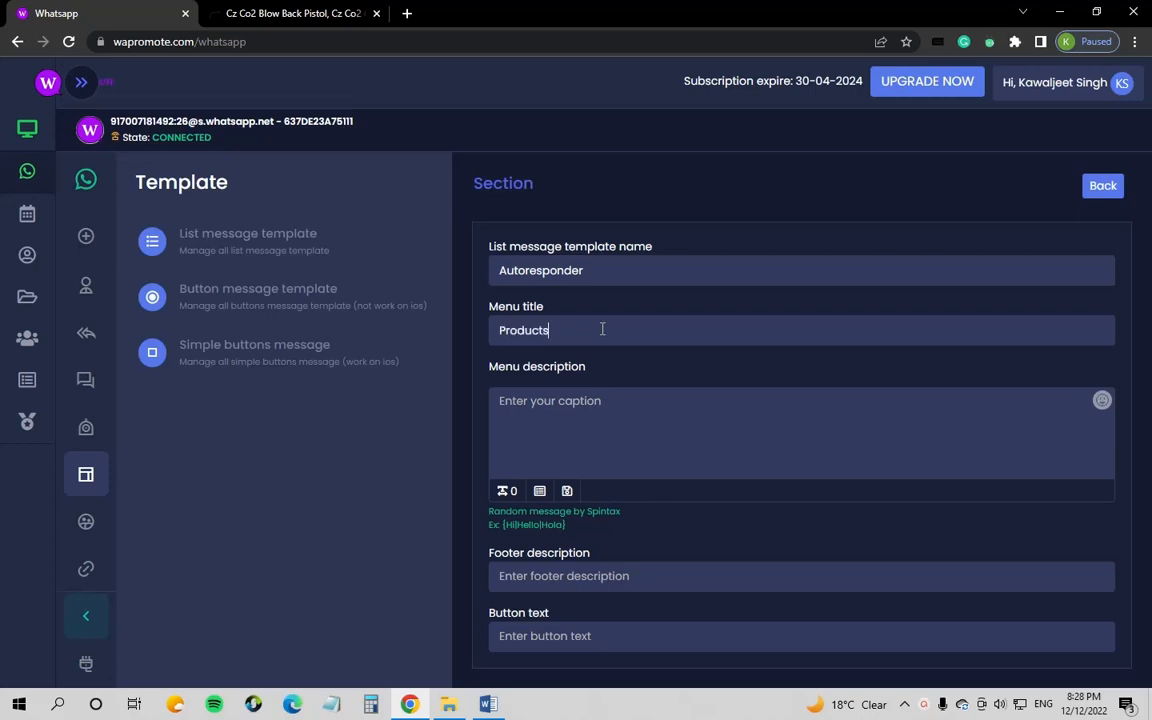
left_click(632, 411)
type("Hi %waname% Welcome to Astra Shastra. We deal in a variety of products which are listed below. Please select the product of your choice.")
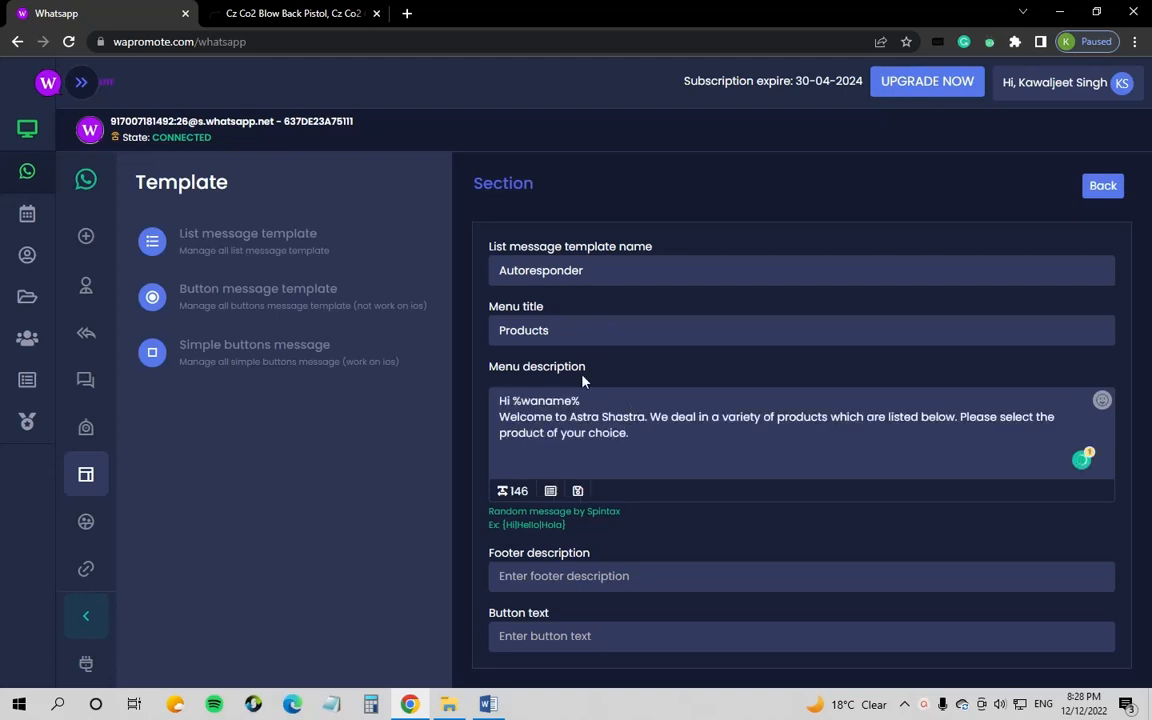
left_click_drag(584, 400, 514, 402)
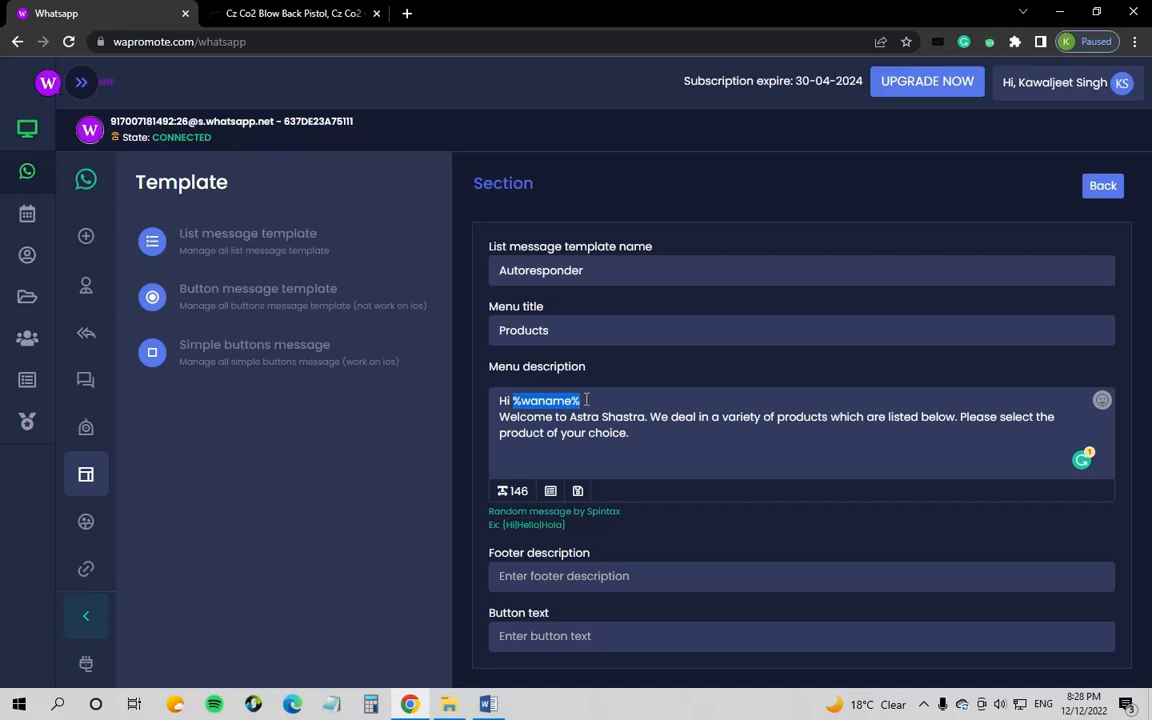
left_click(513, 401)
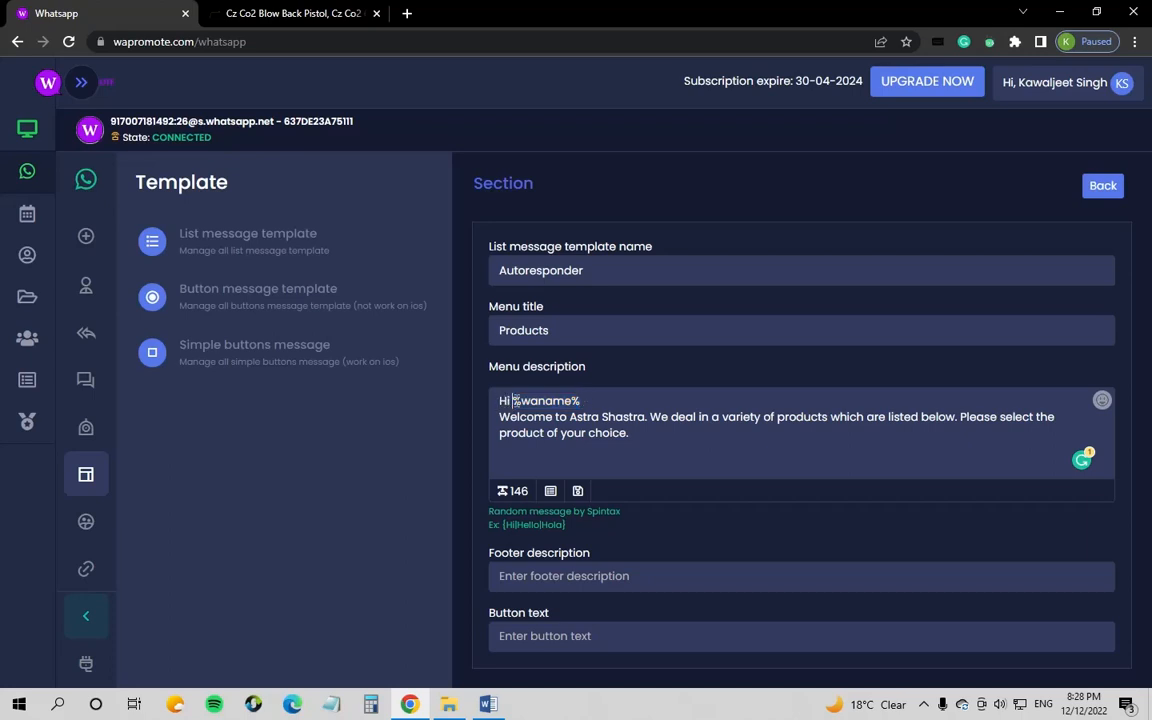
left_click_drag(513, 401, 590, 400)
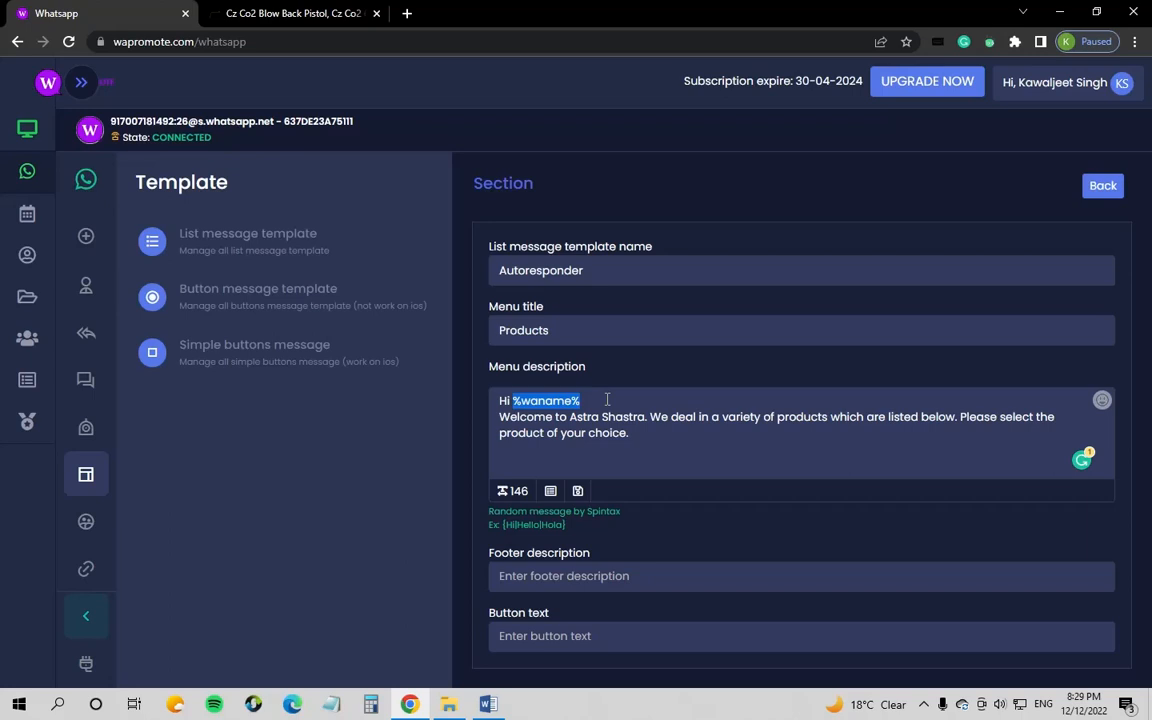
left_click_drag(648, 435, 461, 398)
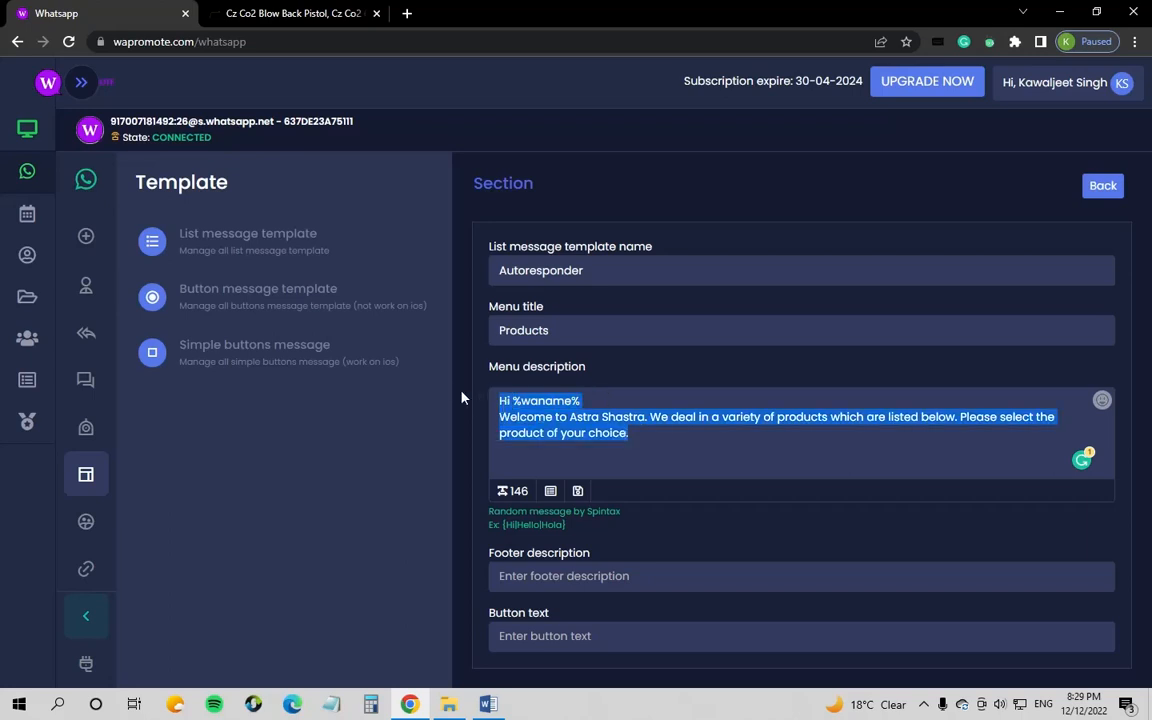
left_click(643, 436)
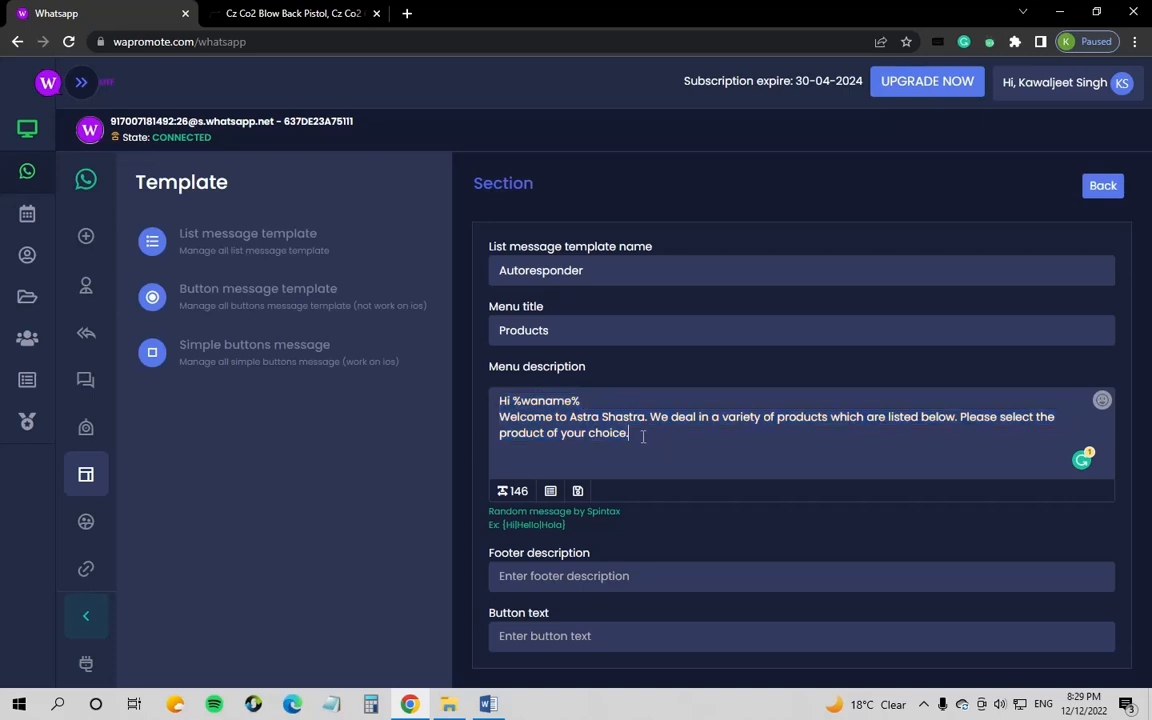
left_click_drag(643, 436, 485, 390)
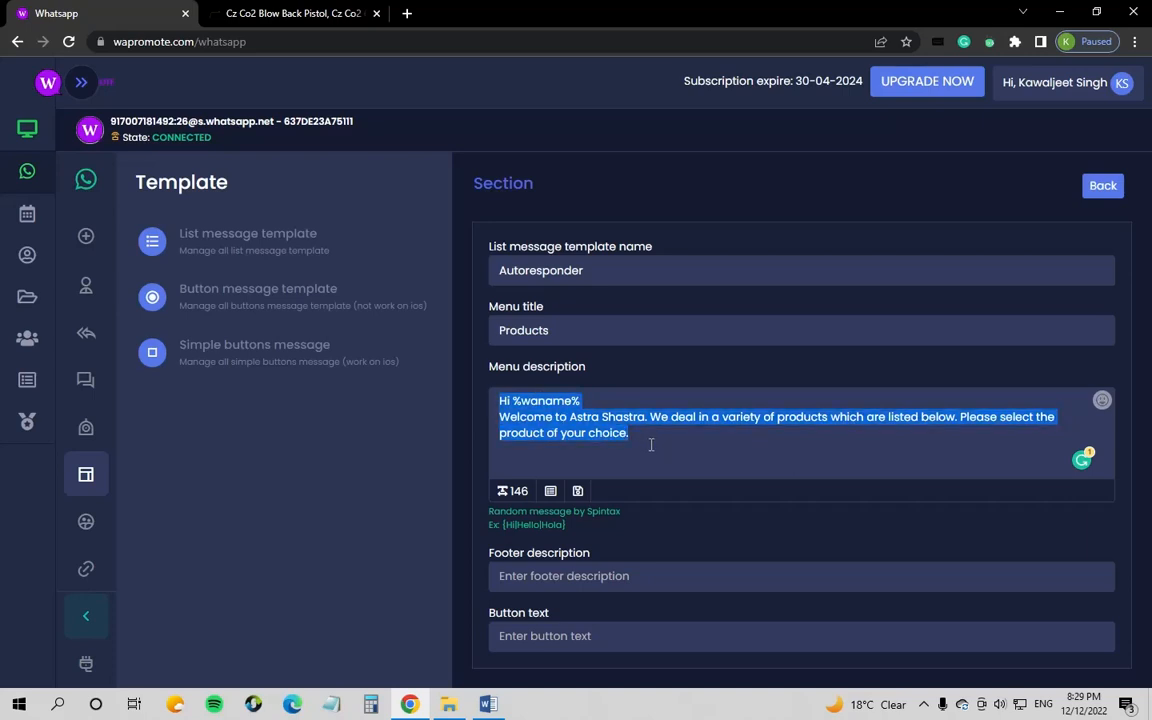
scroll(645, 455, "down", 1)
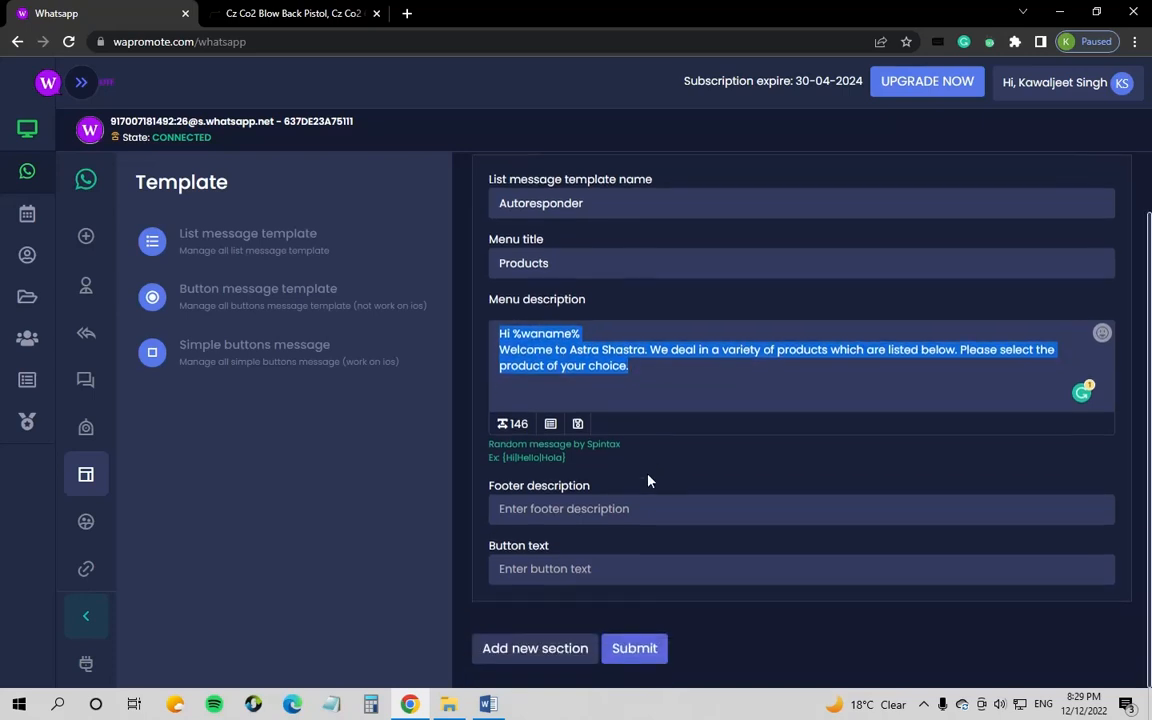
left_click(601, 511)
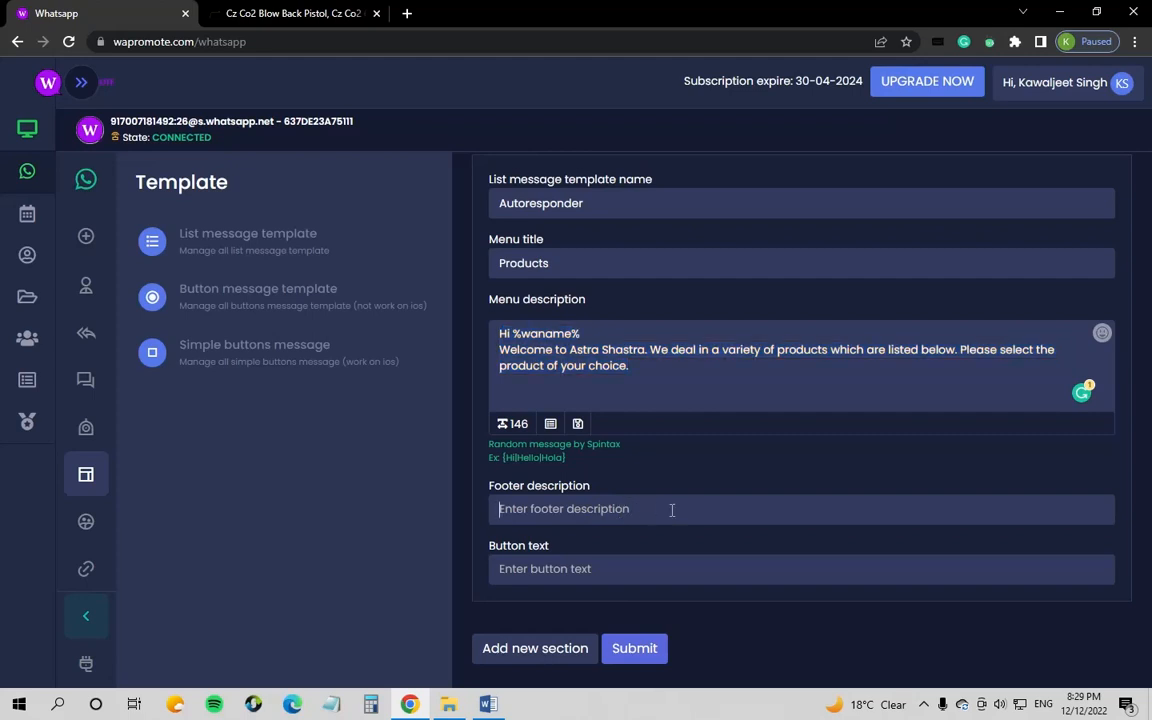
type("www")
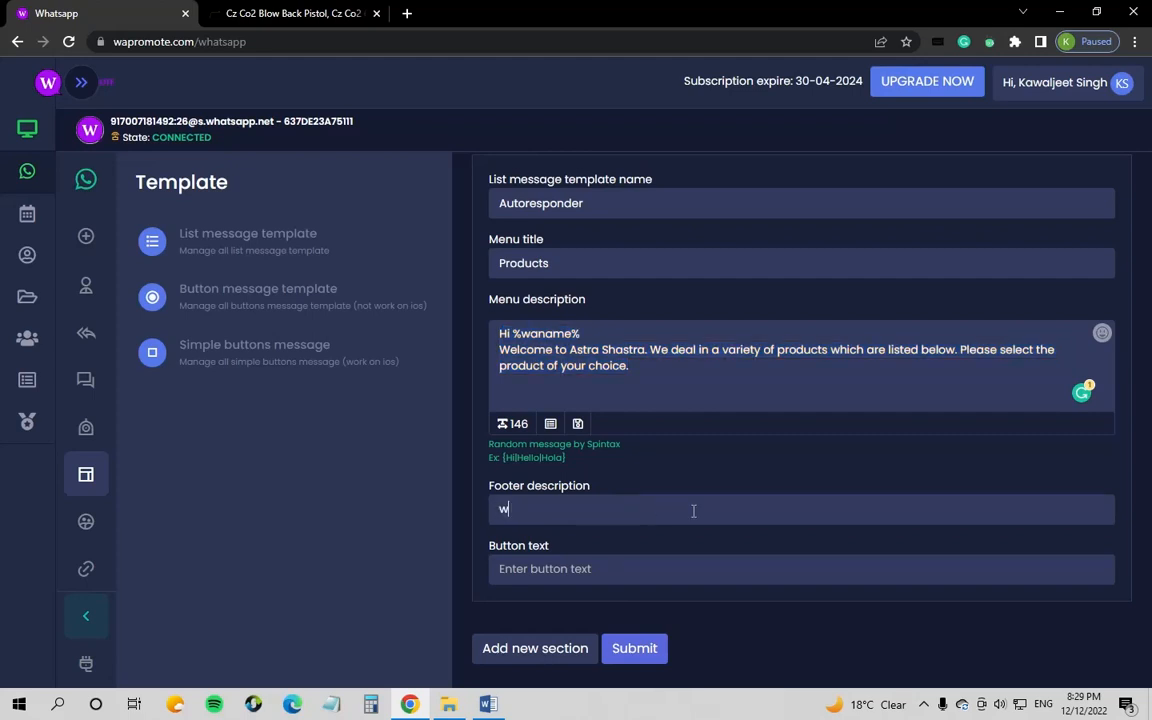
type(".astras")
type("har")
type("stra.in")
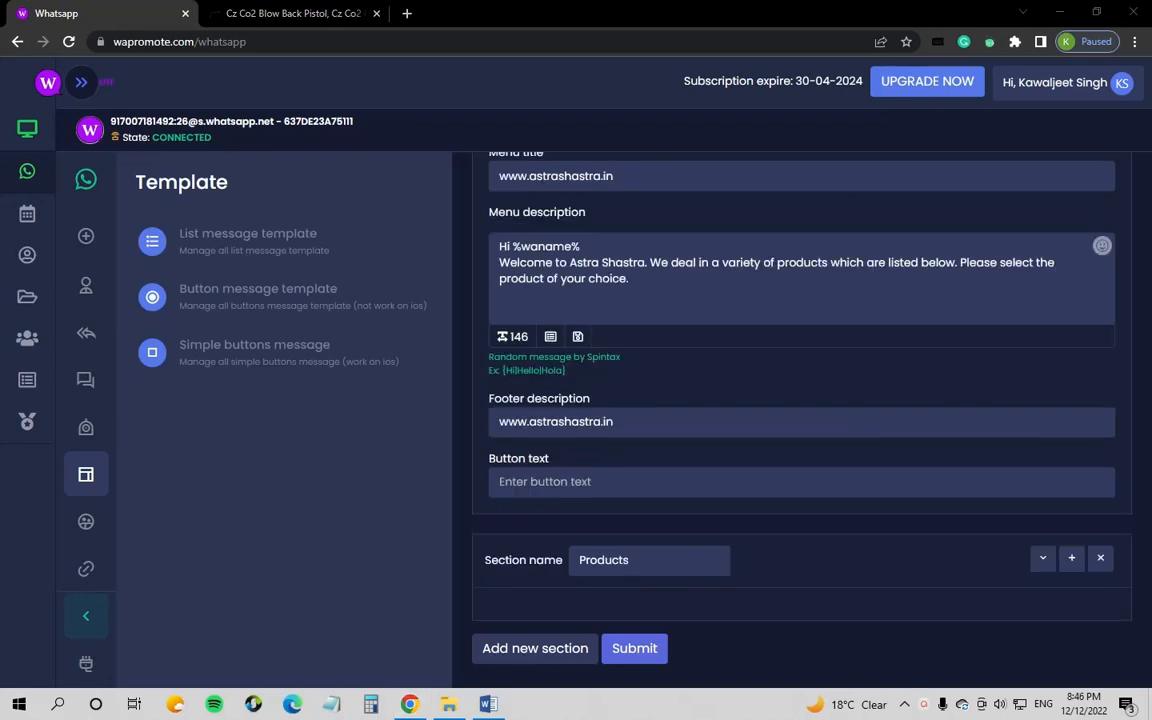
left_click(668, 481)
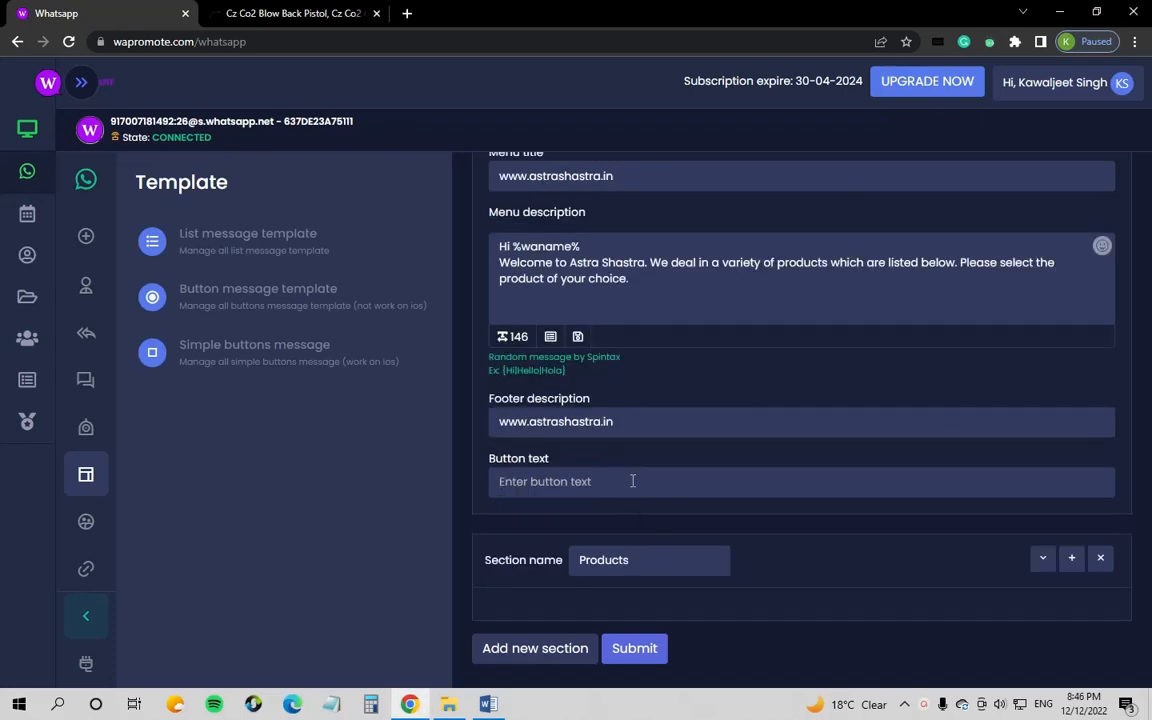
type("Products")
left_click(659, 556)
double_click(592, 560)
type("Products")
Step: Add an Air Guns option (key and name) described as No Licence required
left_click(1070, 560)
scroll(856, 578, "down", 1)
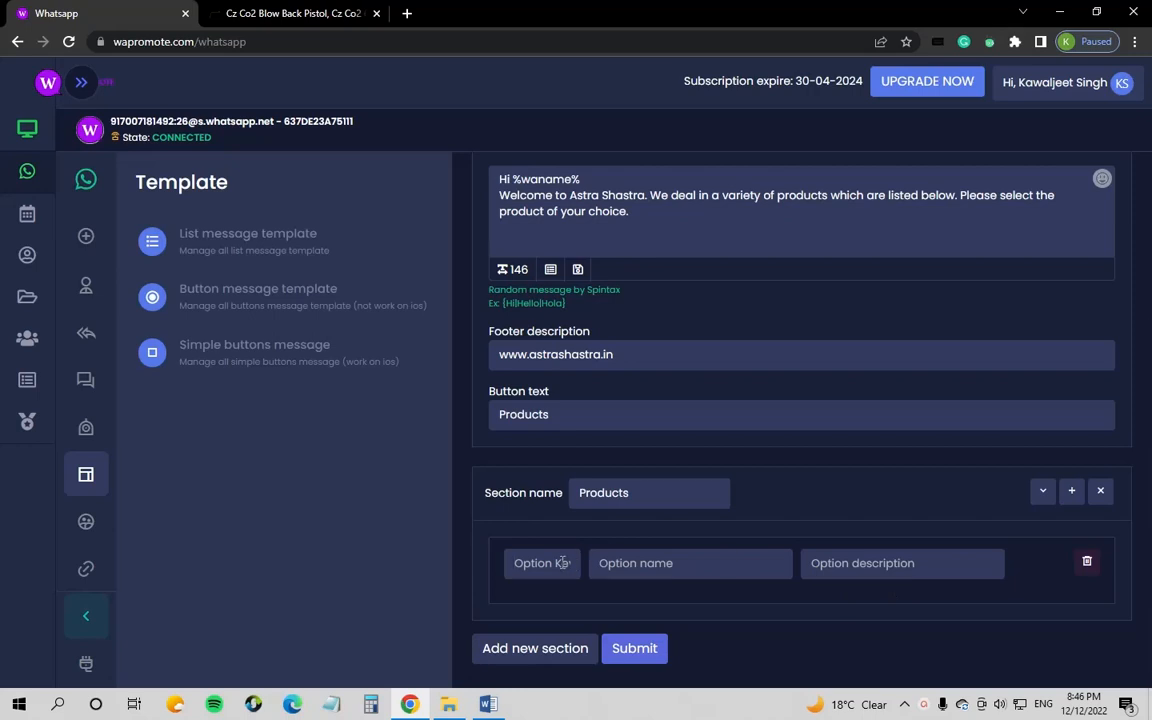
type("Air Guns")
left_click_drag(560, 563, 472, 568)
key("ctrl+c")
left_click(623, 562)
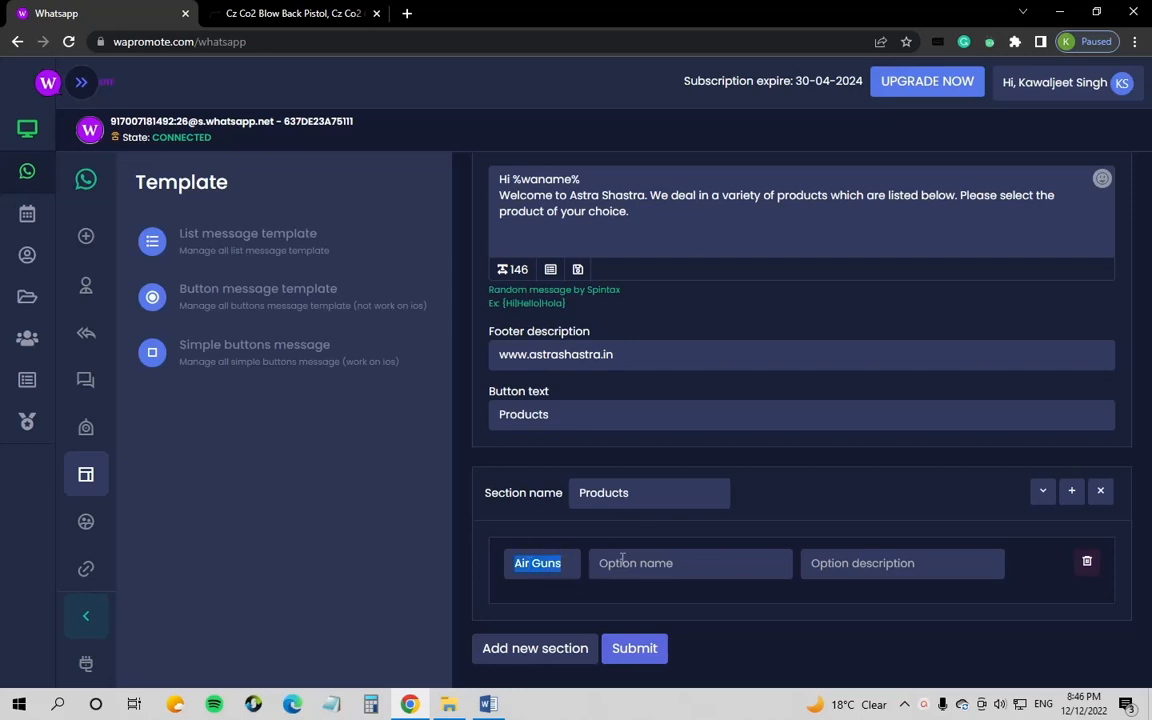
key("ctrl+v")
left_click(845, 564)
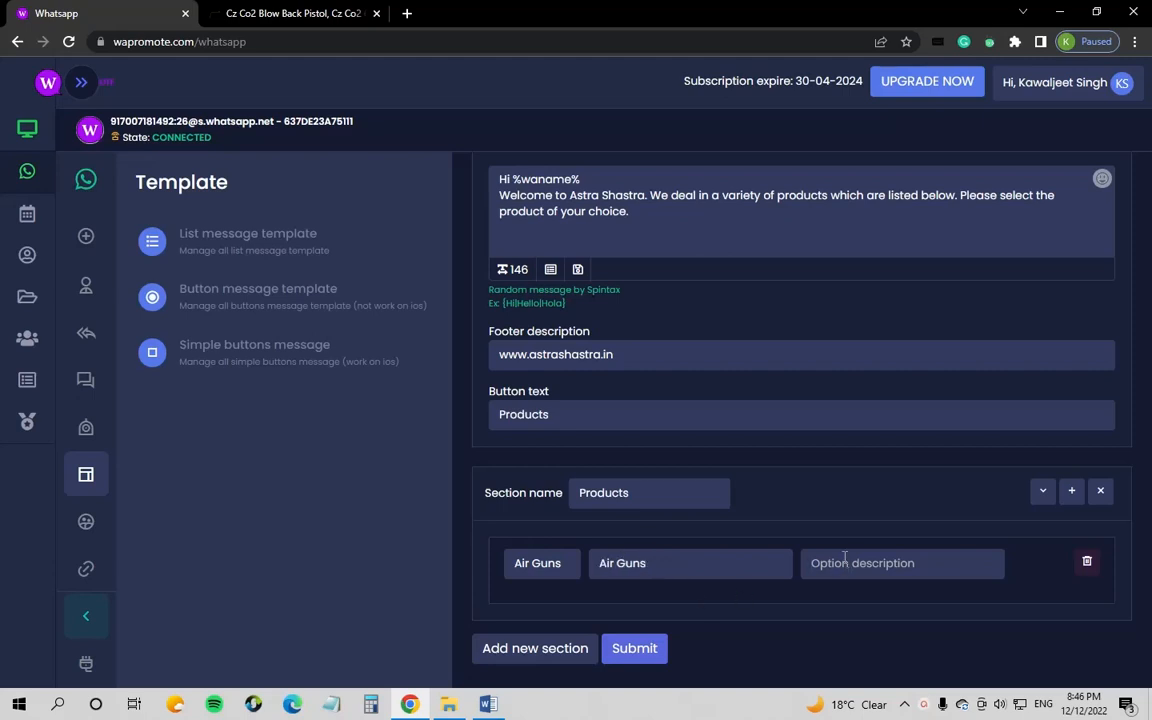
type("No Licenc")
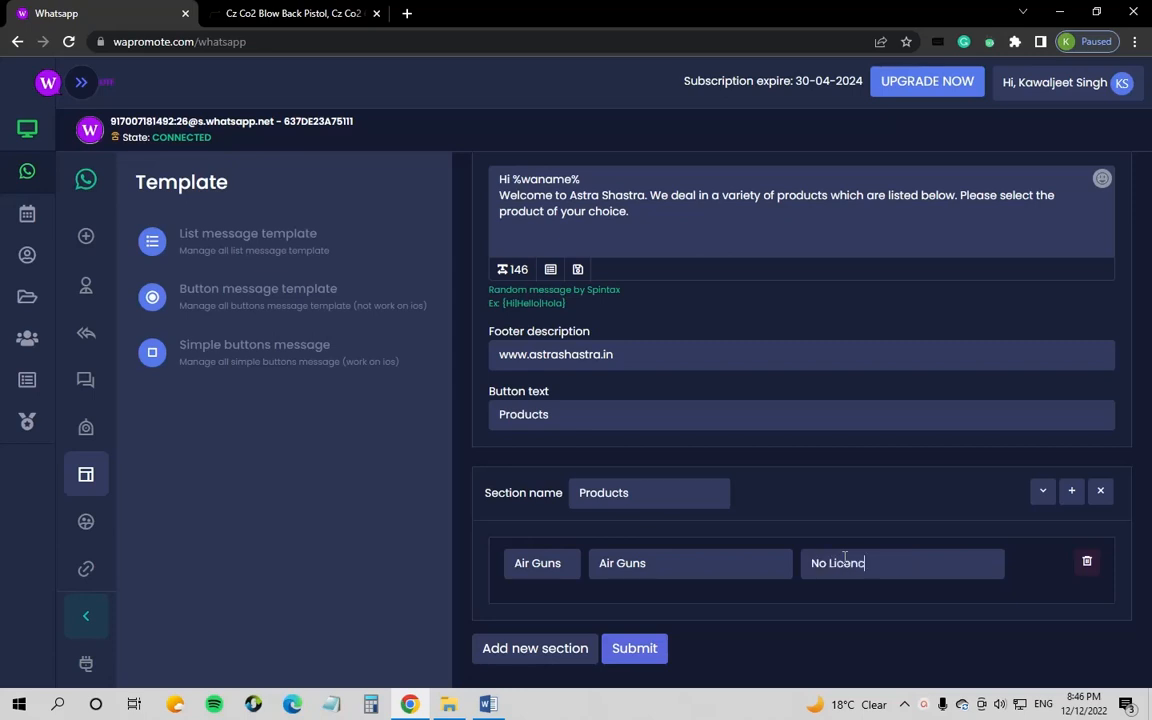
type("e required")
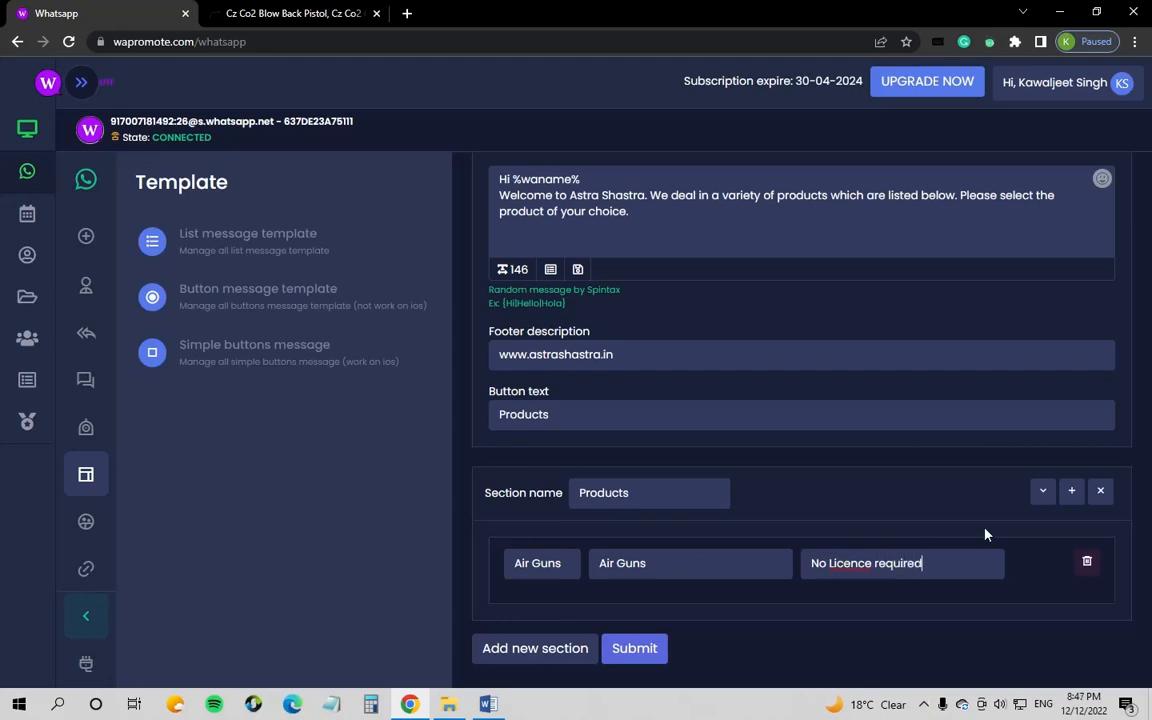
Step: Add an Air Pistols option with the same No Licence required description
left_click(1072, 492)
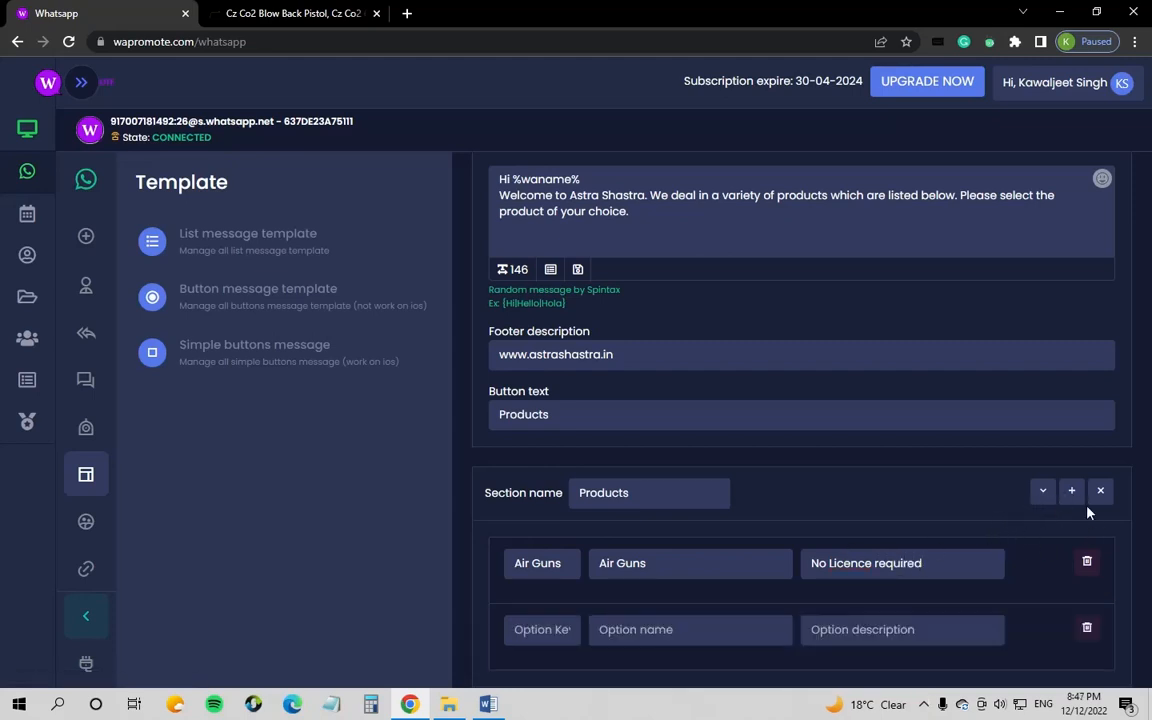
scroll(1000, 504, "down", 2)
left_click(536, 562)
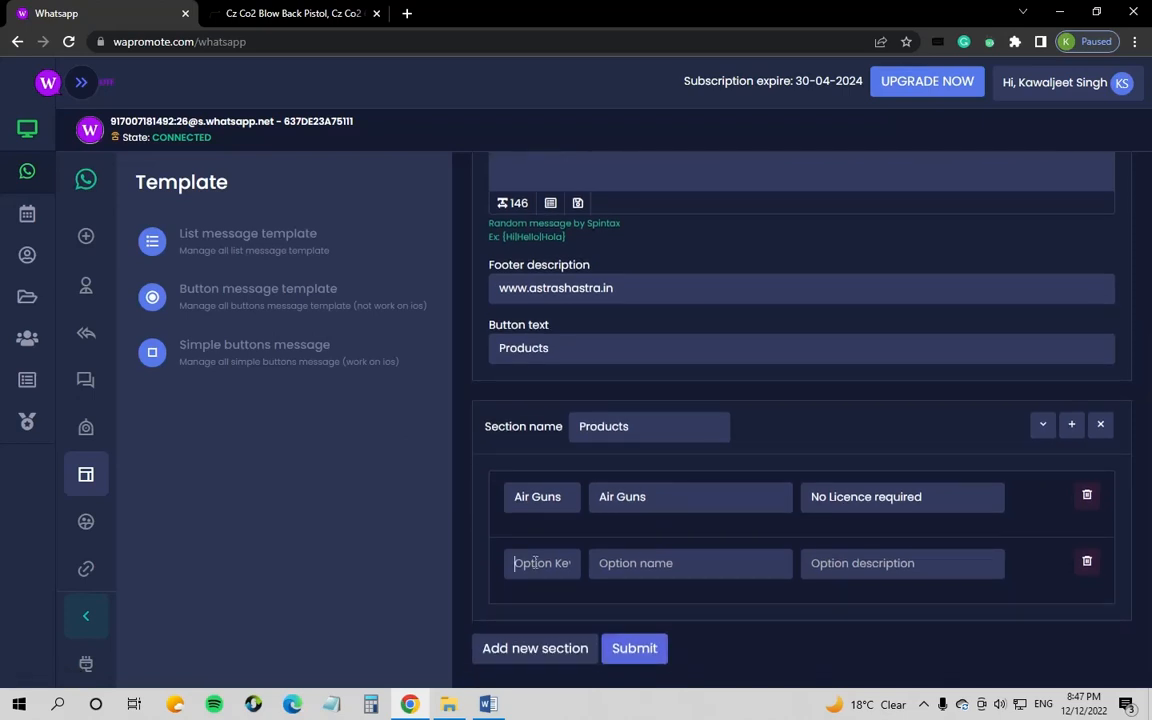
type("Air Pistols")
key("ctrl+a")
key("ctrl+c")
left_click(666, 569)
key("ctrl+v")
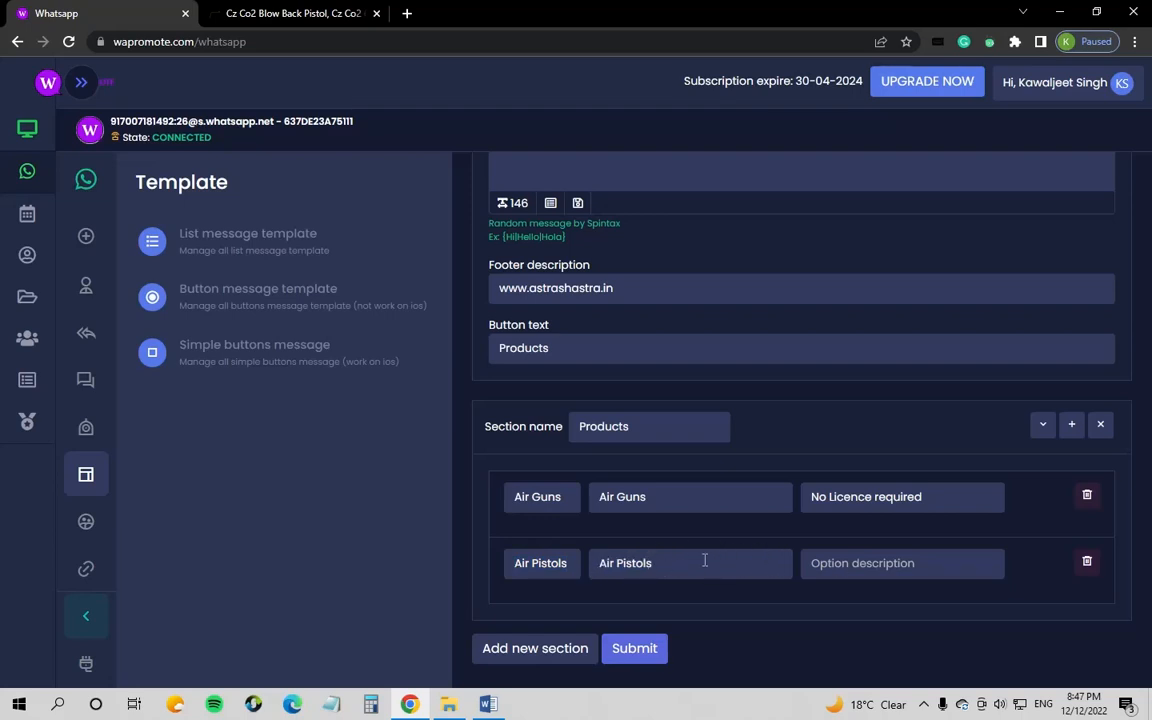
left_click(884, 563)
left_click_drag(974, 501, 744, 507)
key("ctrl+c")
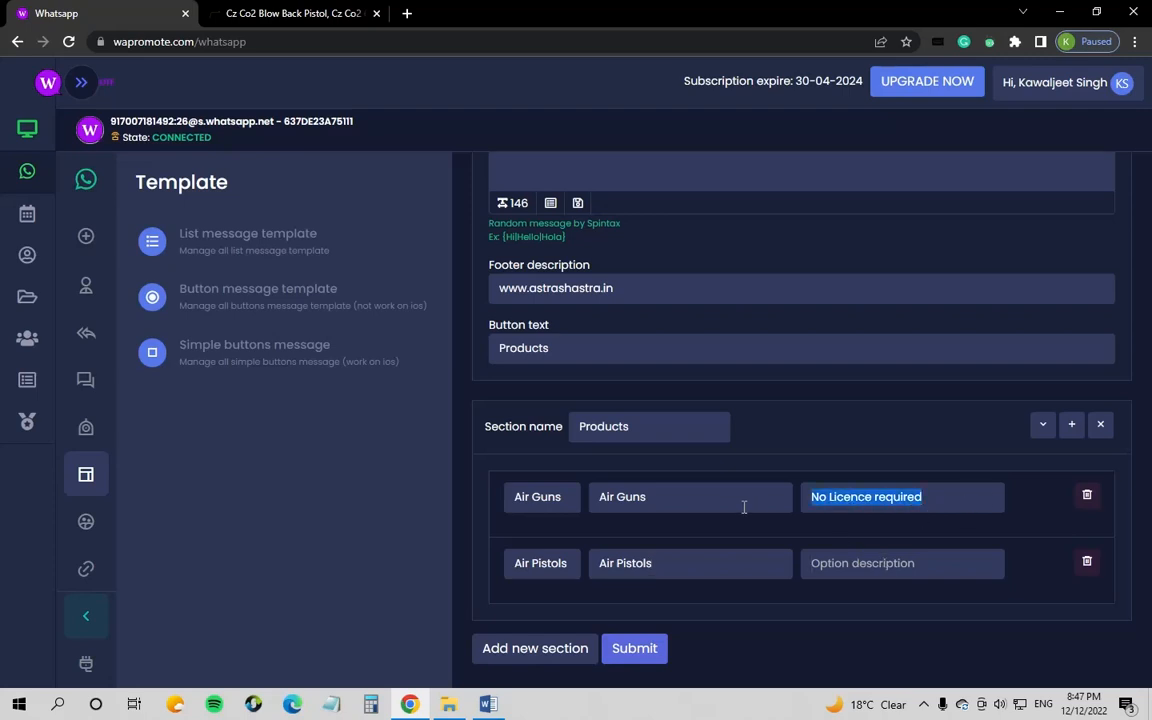
left_click(831, 567)
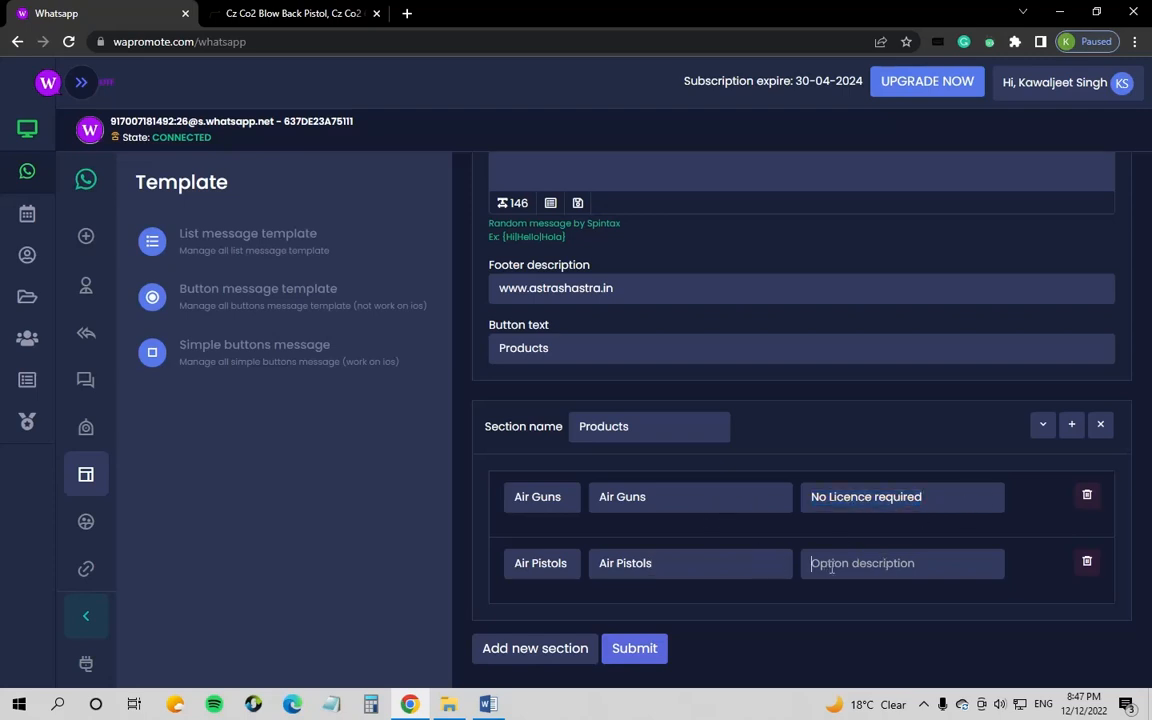
key("ctrl+v")
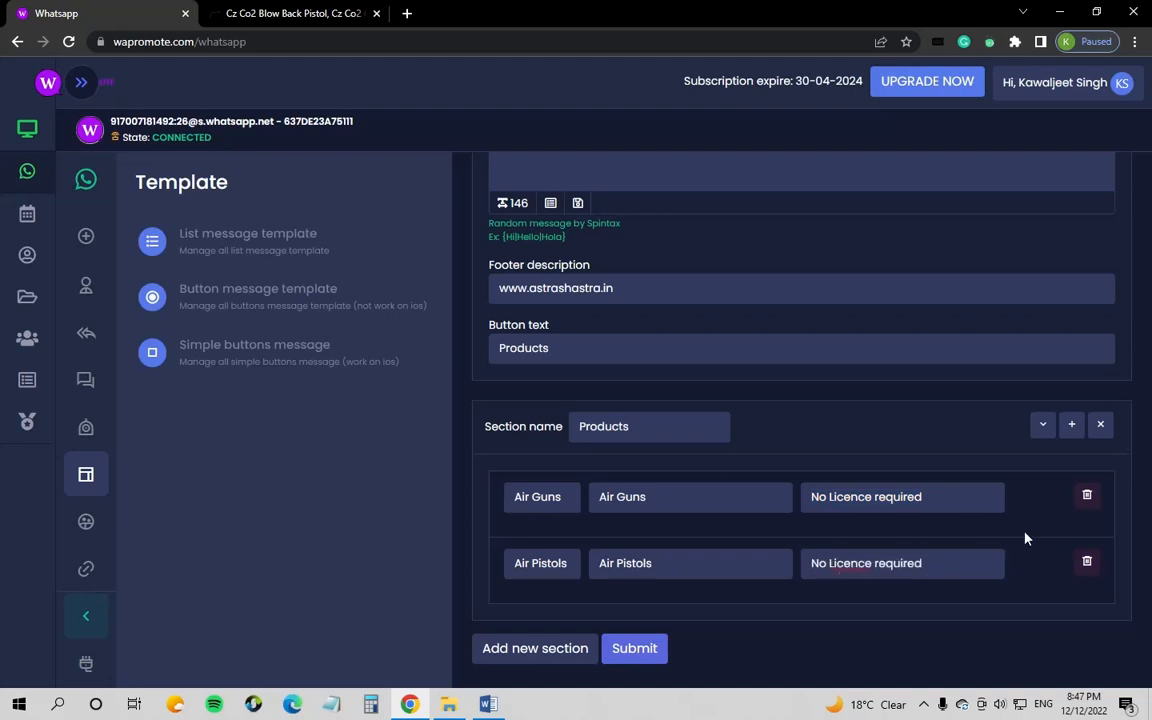
Step: Add an Imported Match Rifles option described as High Quality Match Rifles
left_click(1071, 428)
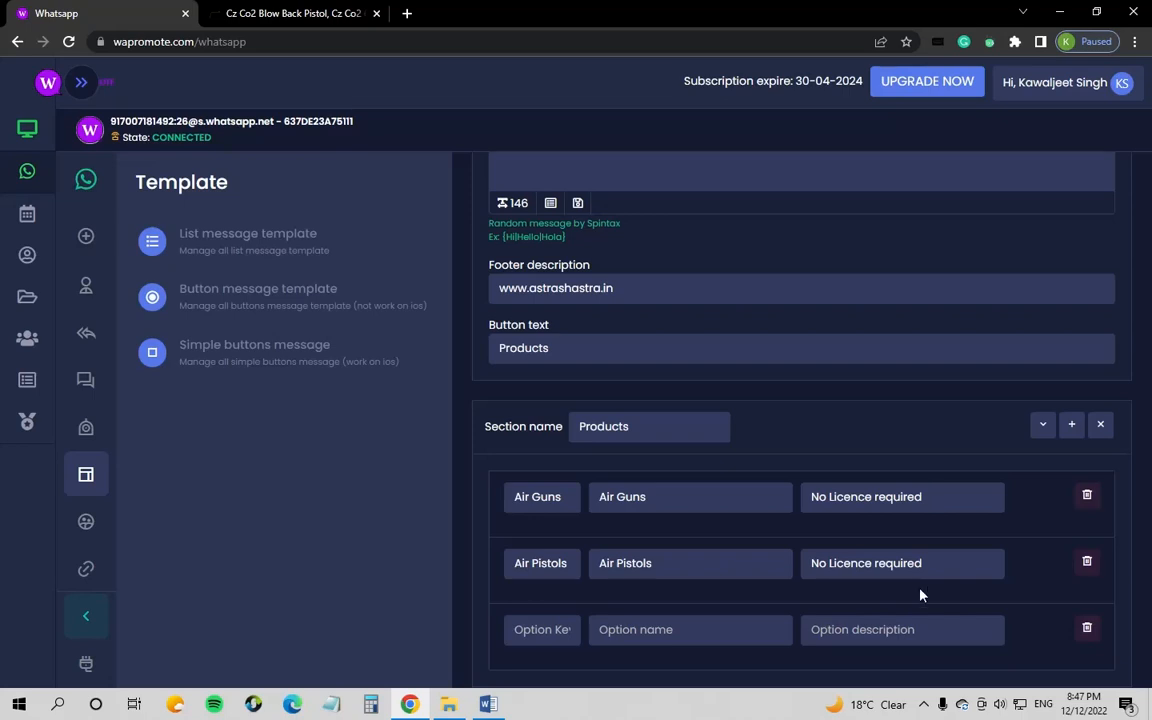
scroll(921, 595, "down", 1)
left_click(540, 564)
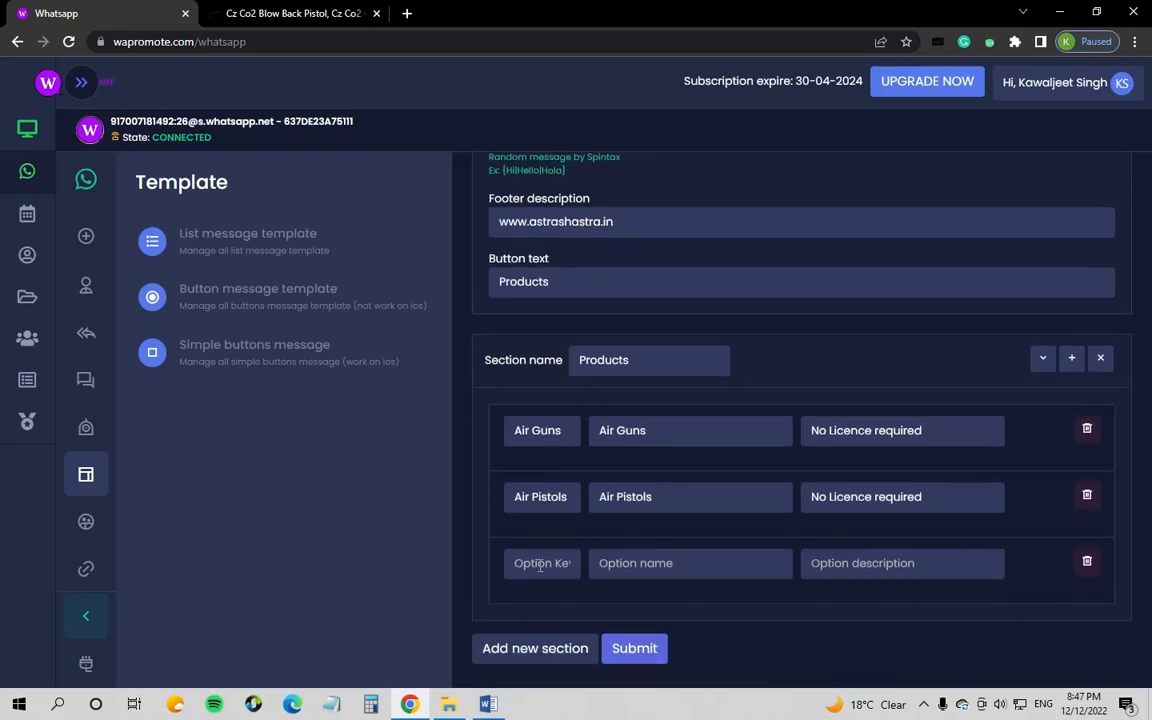
type("Imported M")
type("atch Rif")
type("les")
left_click(640, 560)
left_click(573, 569)
double_click(573, 569)
key("ctrl+c")
left_click(600, 563)
key("ctrl+v")
left_click(815, 567)
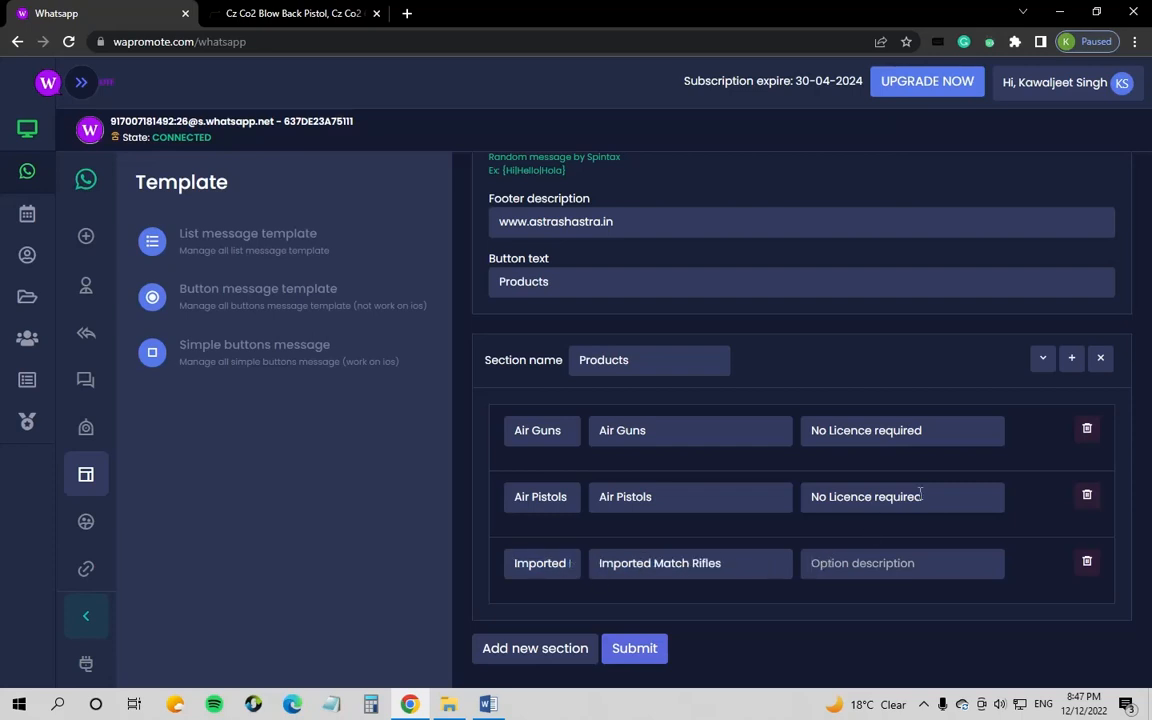
type("Hig")
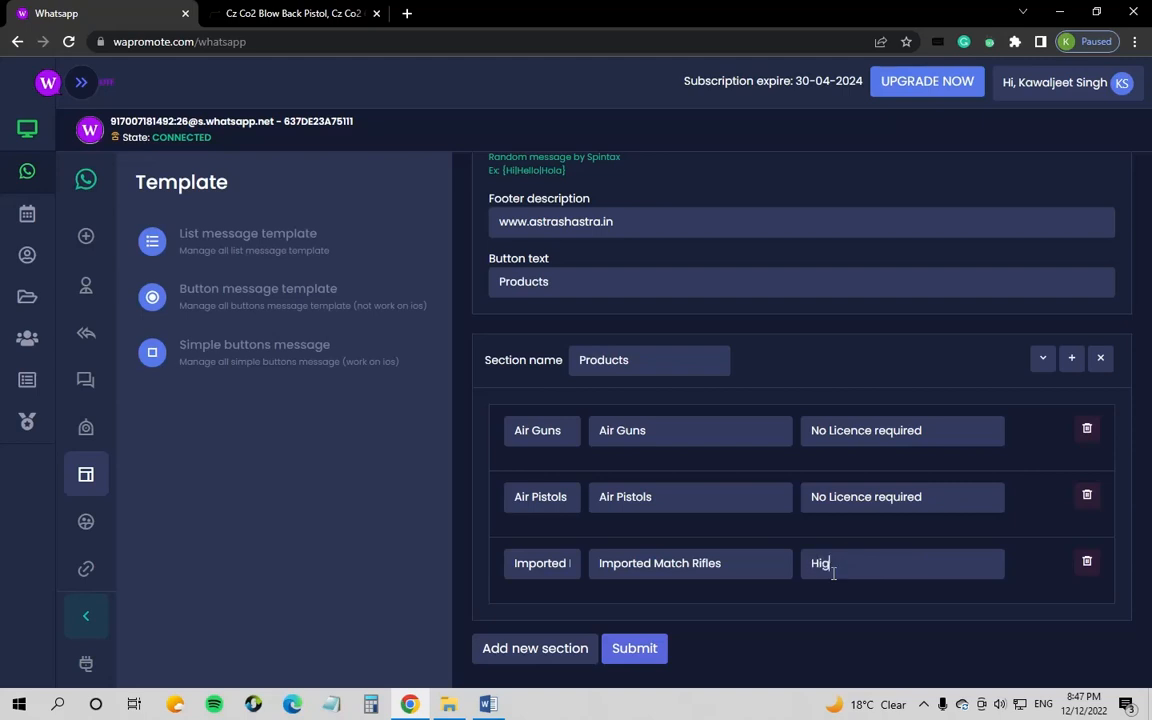
type("h Quality Match Rifles")
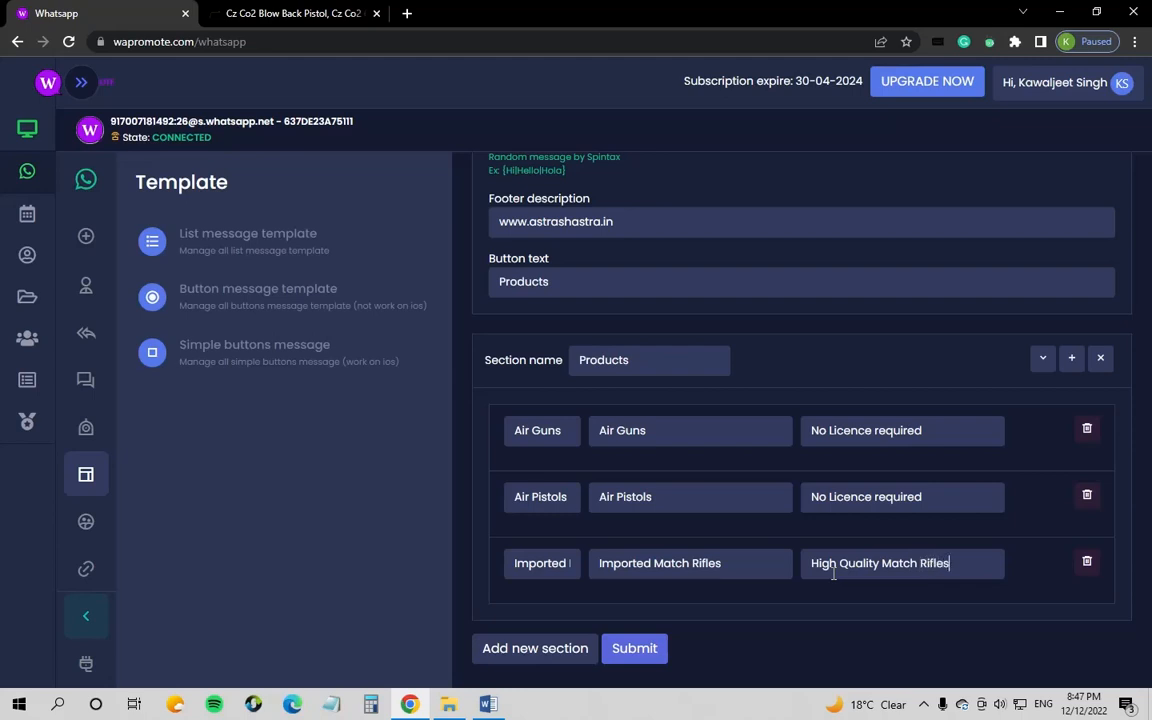
Step: Add a CO2 Air Soft Guns option described as No licence required
left_click(1070, 362)
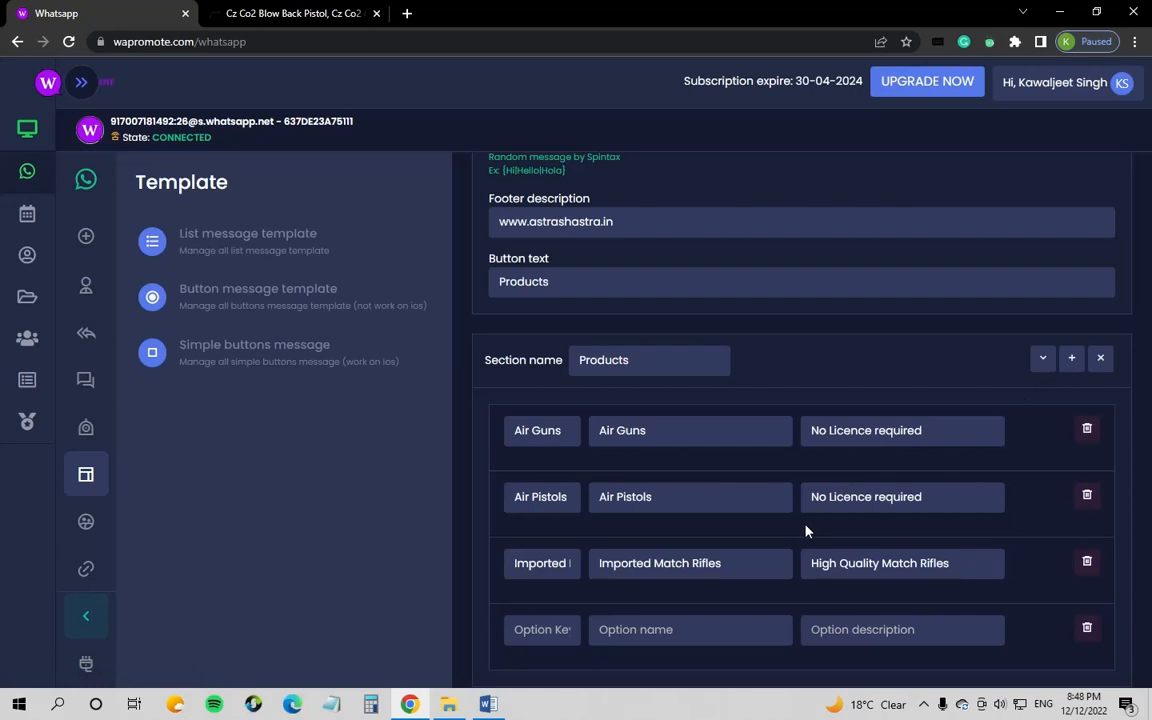
left_click(546, 631)
type("C")
type("O2")
type(" Air Soft")
type(" Guns")
key("ctrl+a")
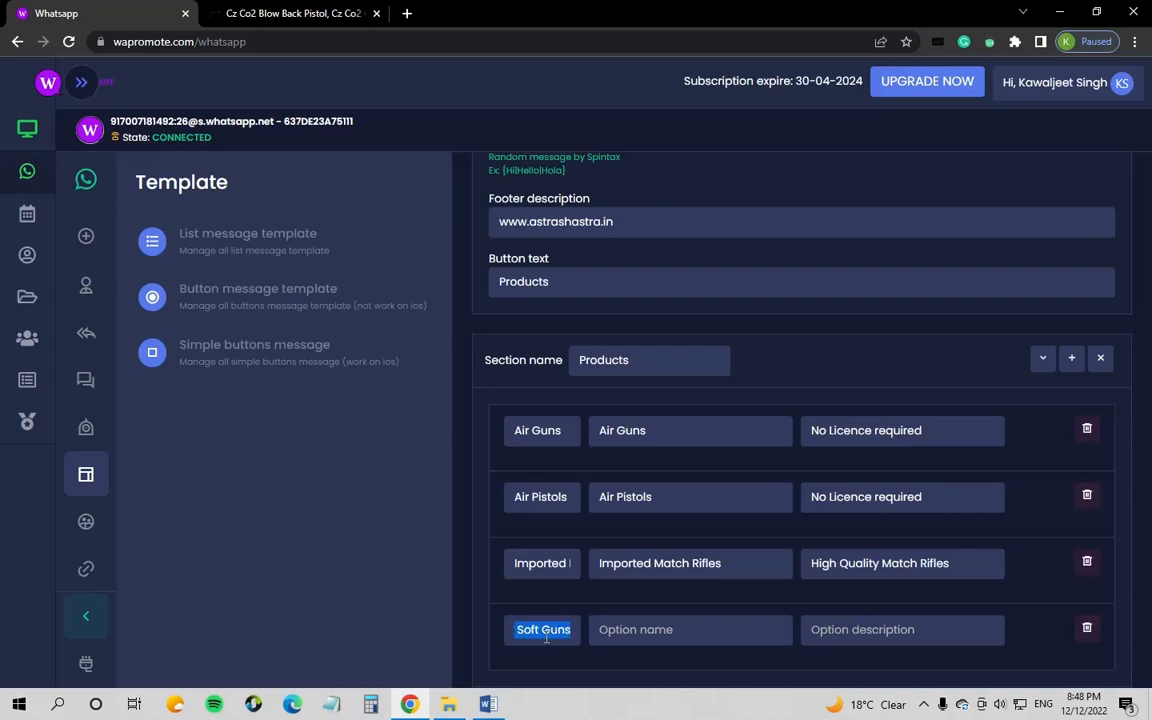
left_click(668, 629)
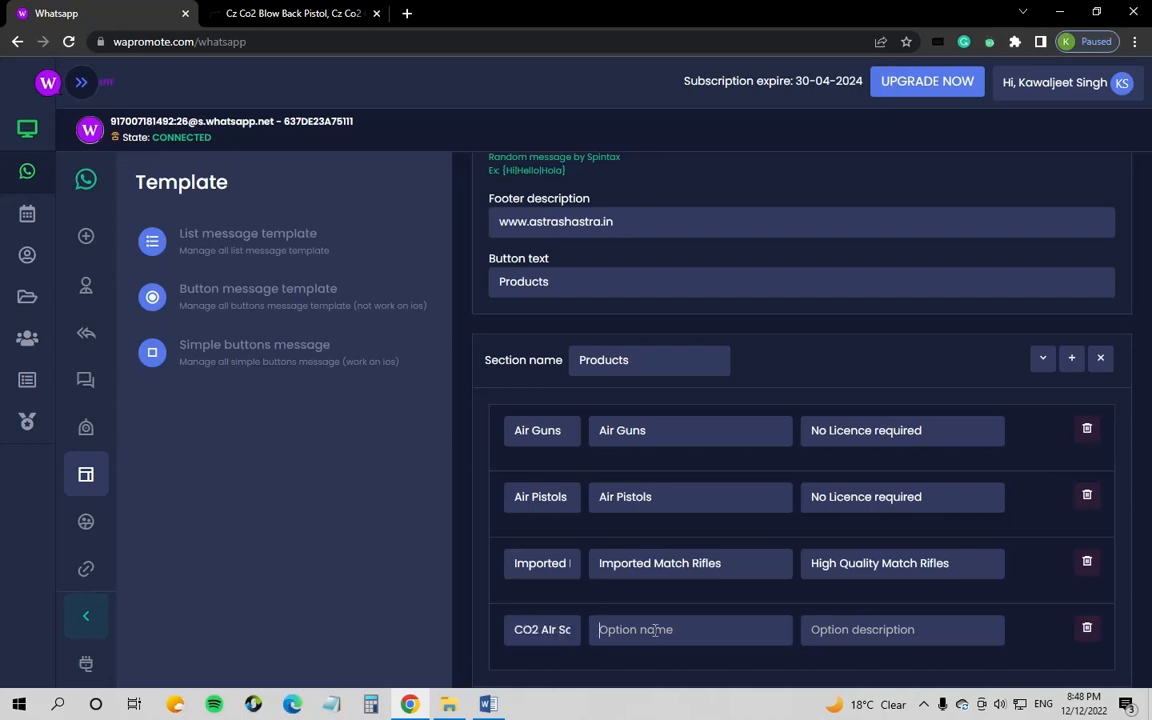
key("ctrl+v")
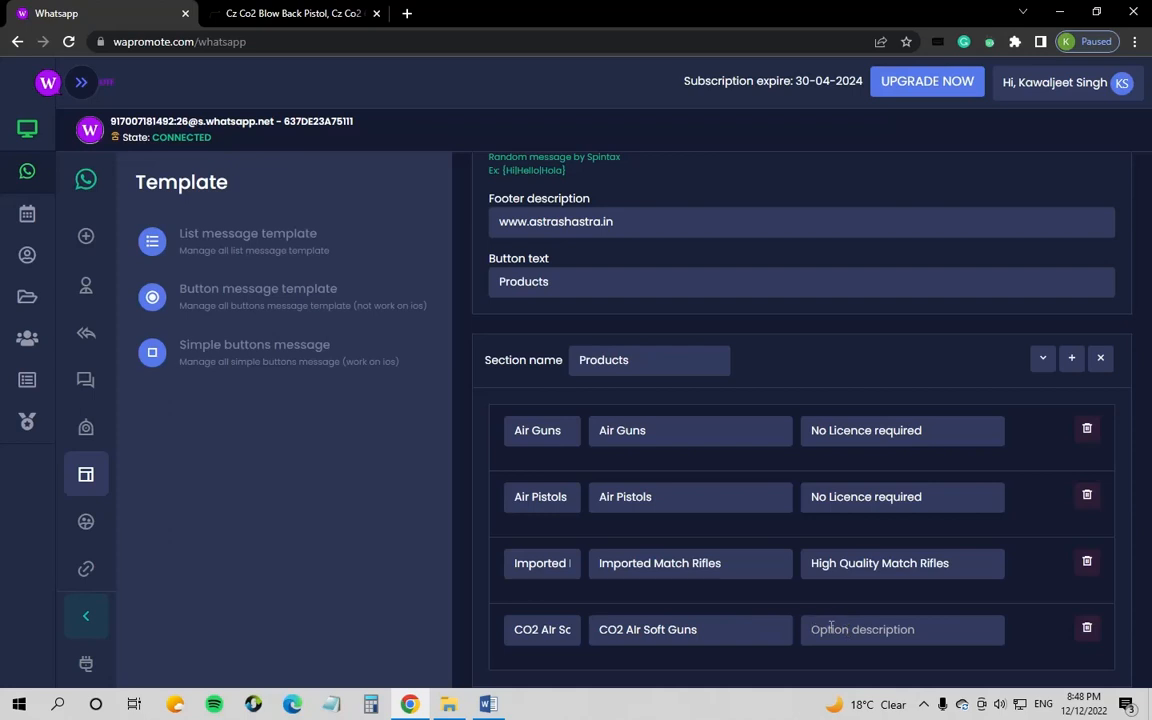
type("No licence re")
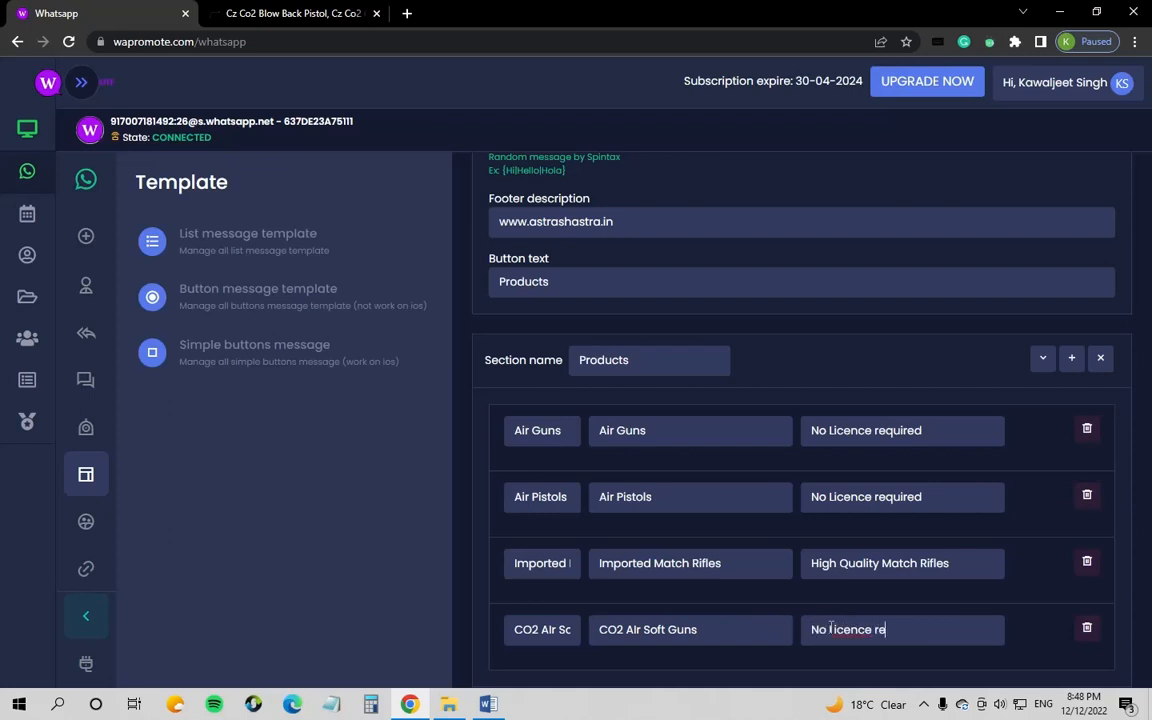
type("quired")
left_click(1068, 375)
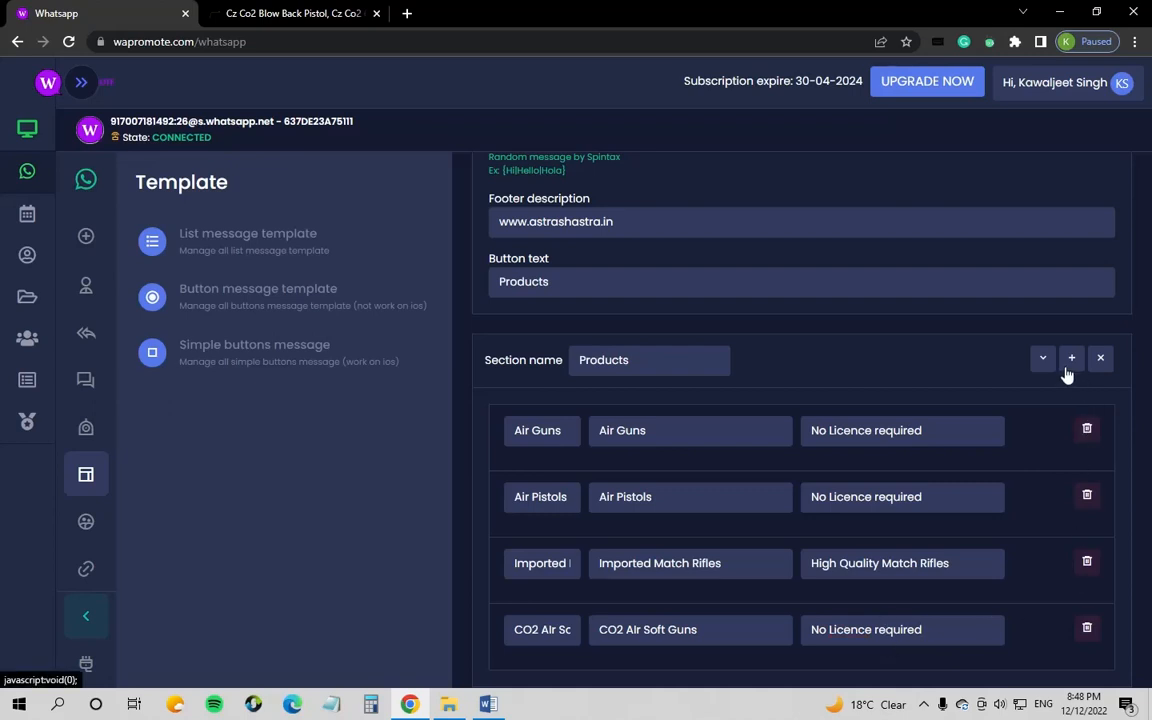
Step: Fill the fifth row with key and name Shooting Accessories and description High Quality Reliable Accessories
scroll(669, 585, "down", 1)
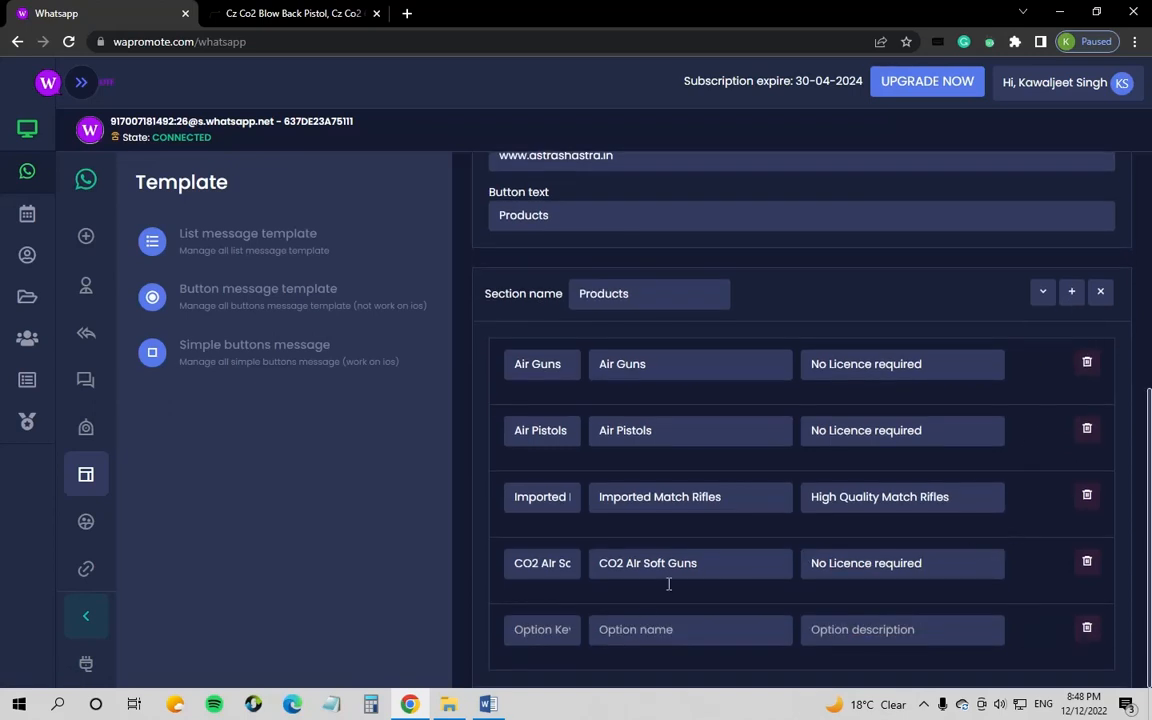
left_click(558, 633)
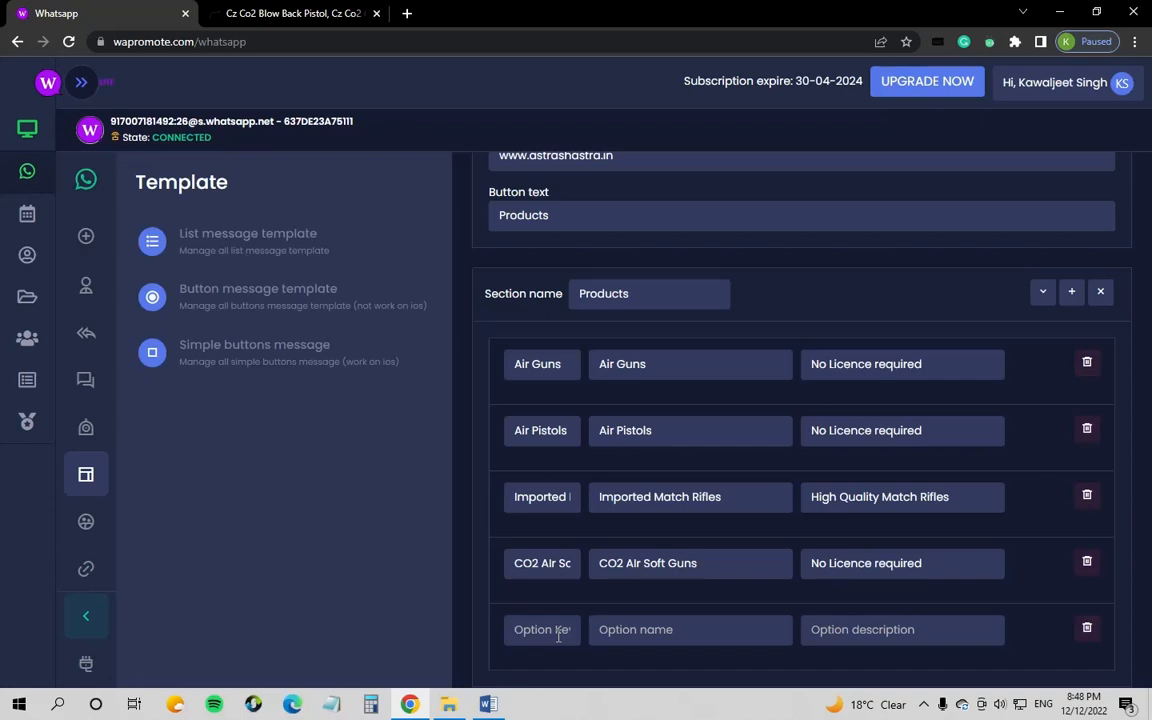
type("Shooting")
type(" Accessori")
type("ies")
key("BackSpace")
key("BackSpace")
key("BackSpace")
type("es")
key("ctrl+a")
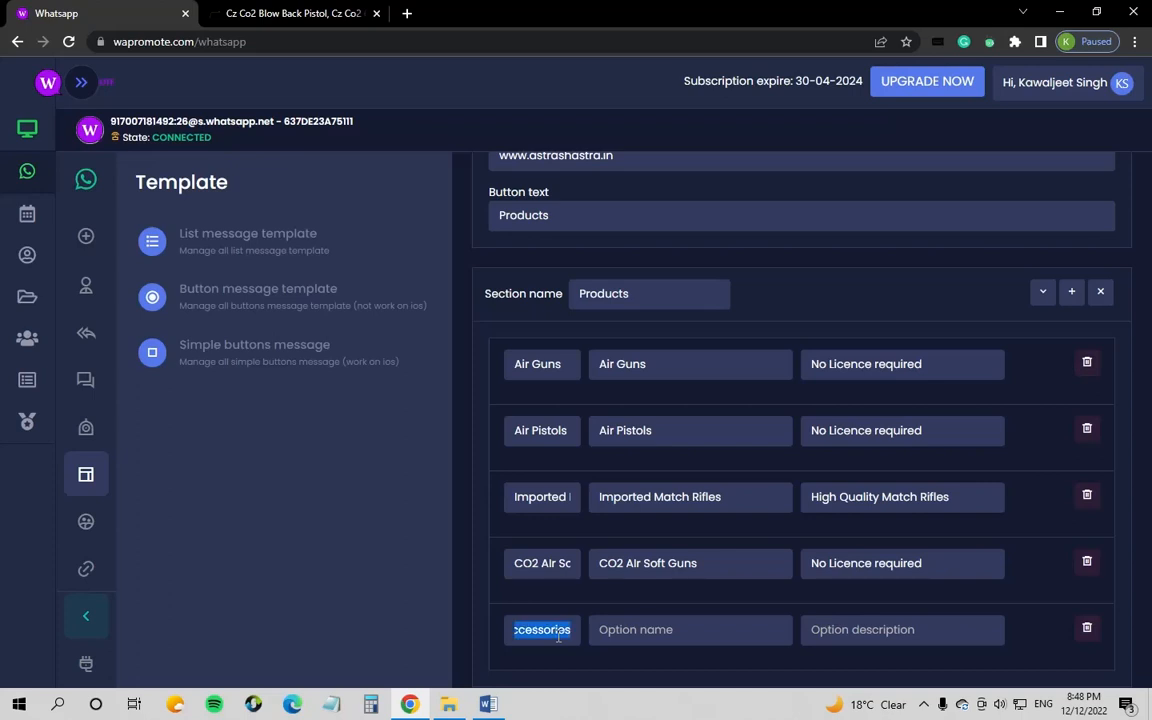
left_click(604, 629)
key("ctrl+v")
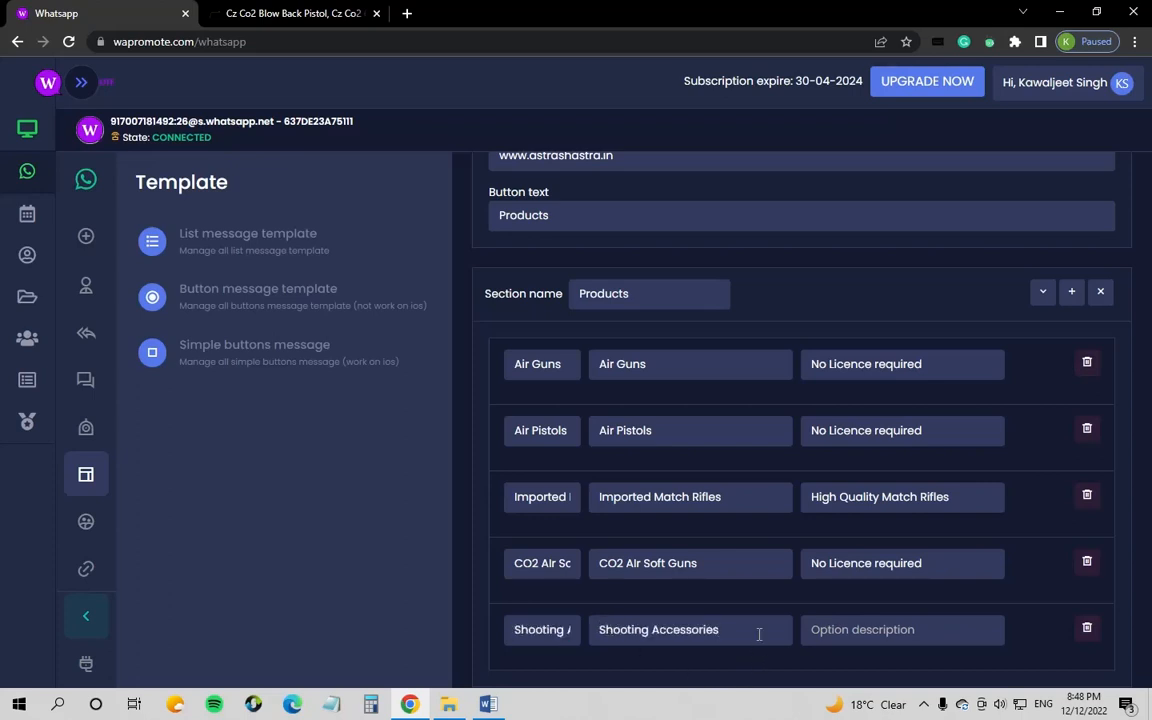
left_click(853, 628)
type("High Q")
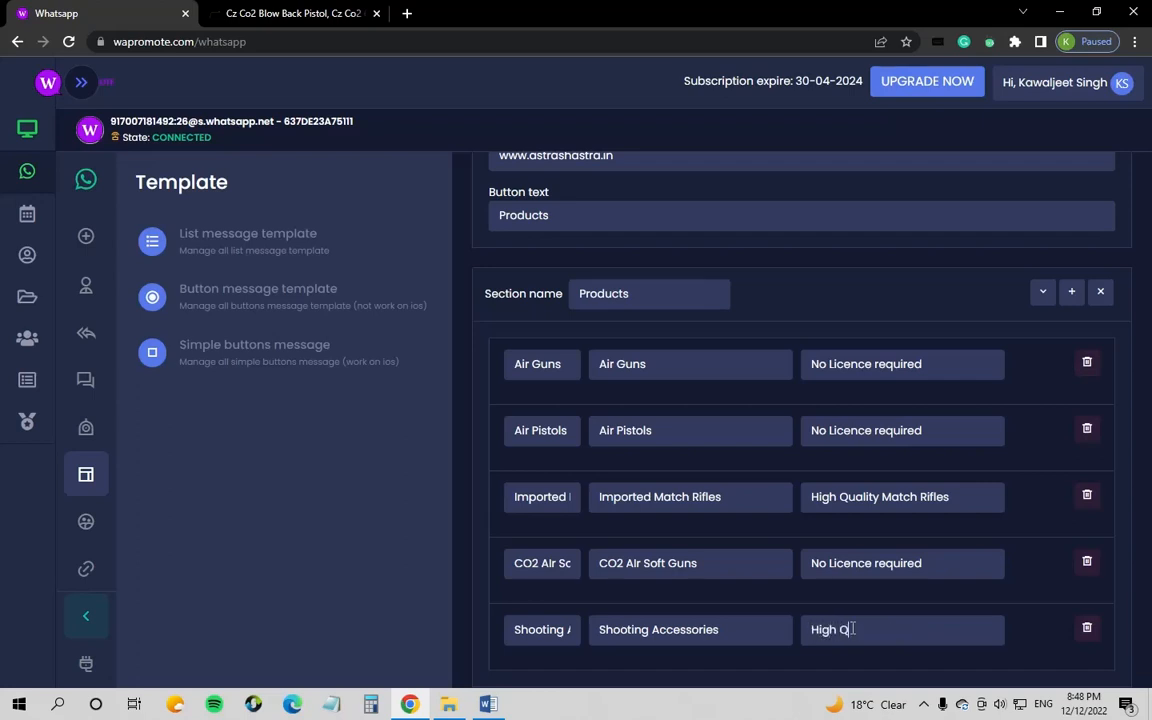
type("uality Reliable Access")
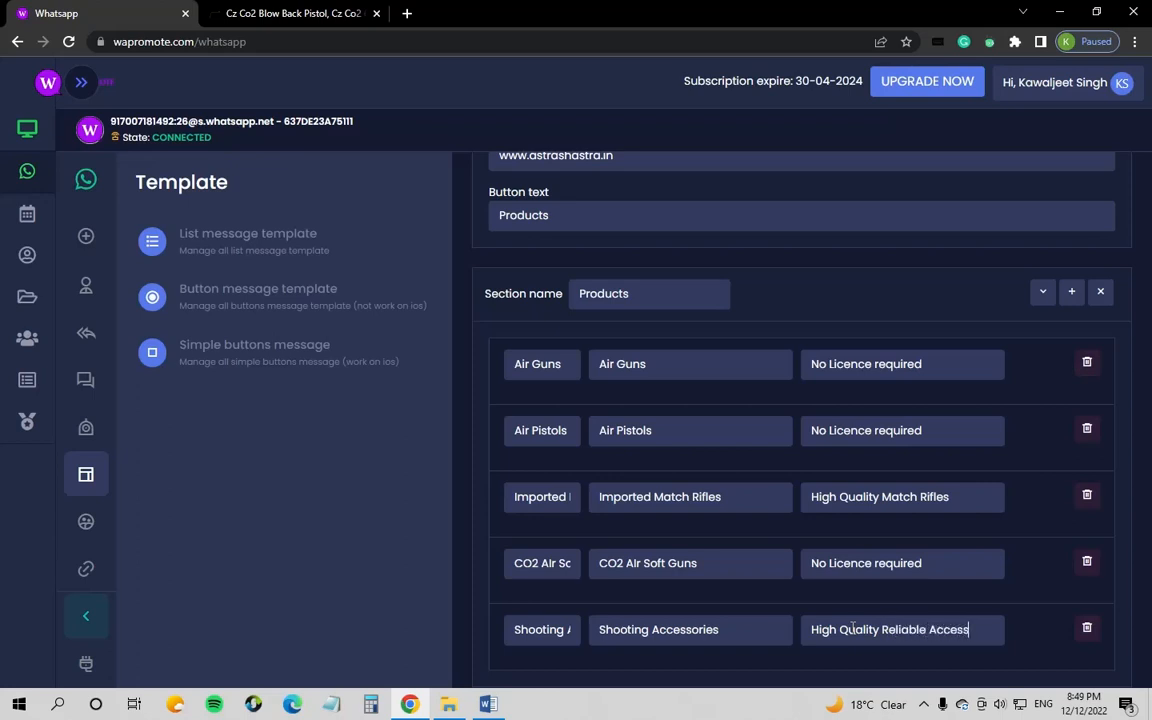
type("ories")
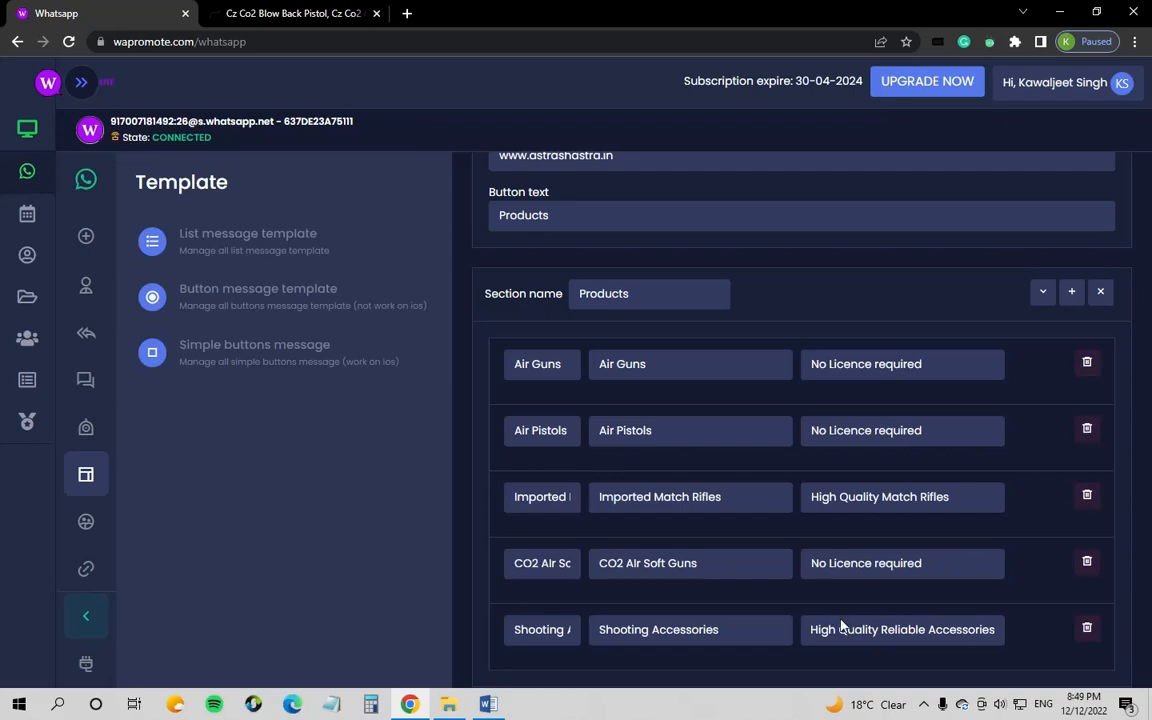
scroll(725, 560, "down", 1)
scroll(689, 437, "up", 2)
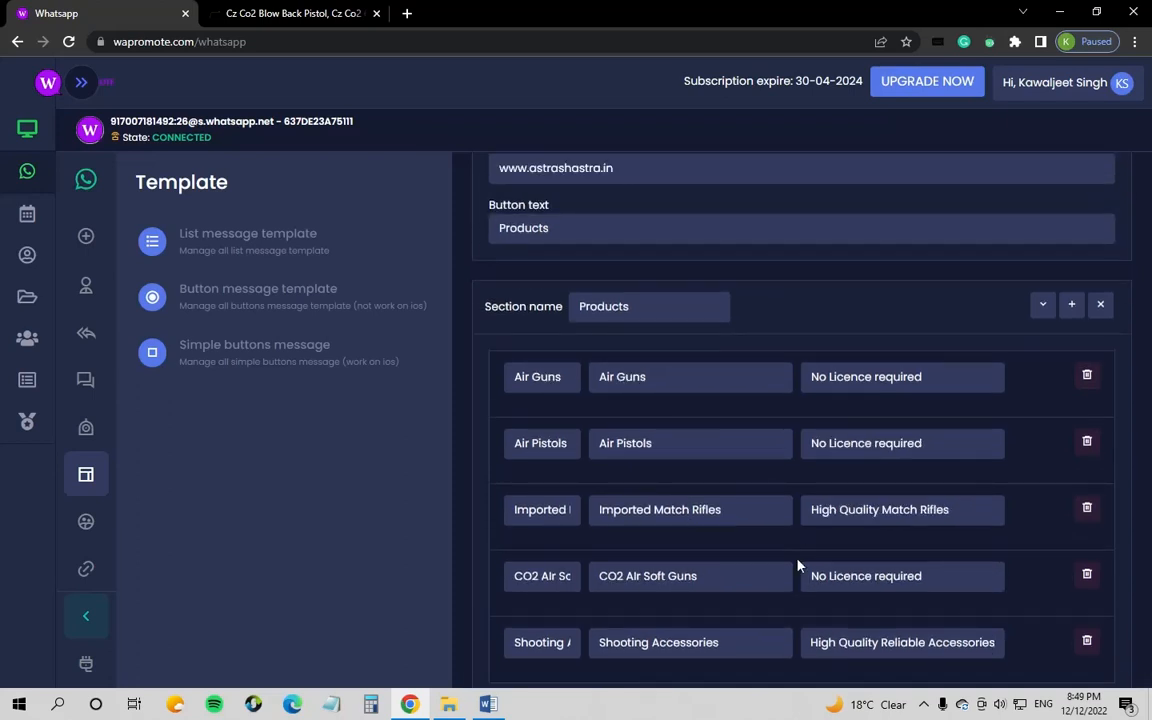
scroll(810, 537, "down", 1)
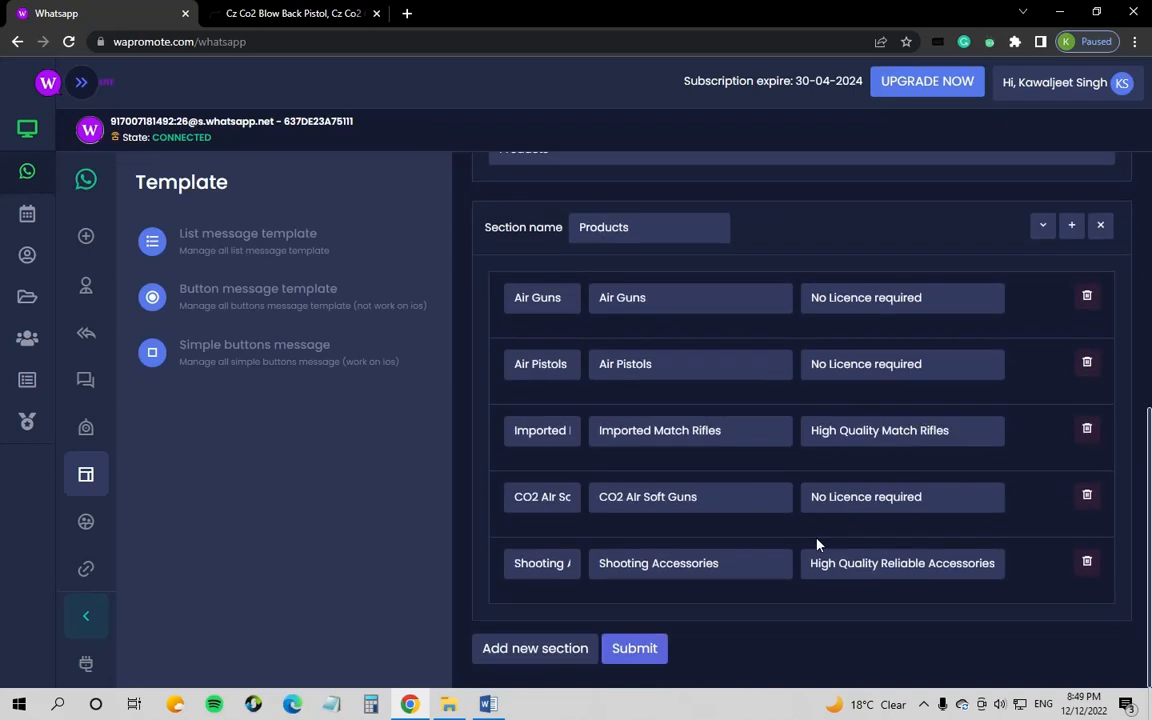
left_click(640, 648)
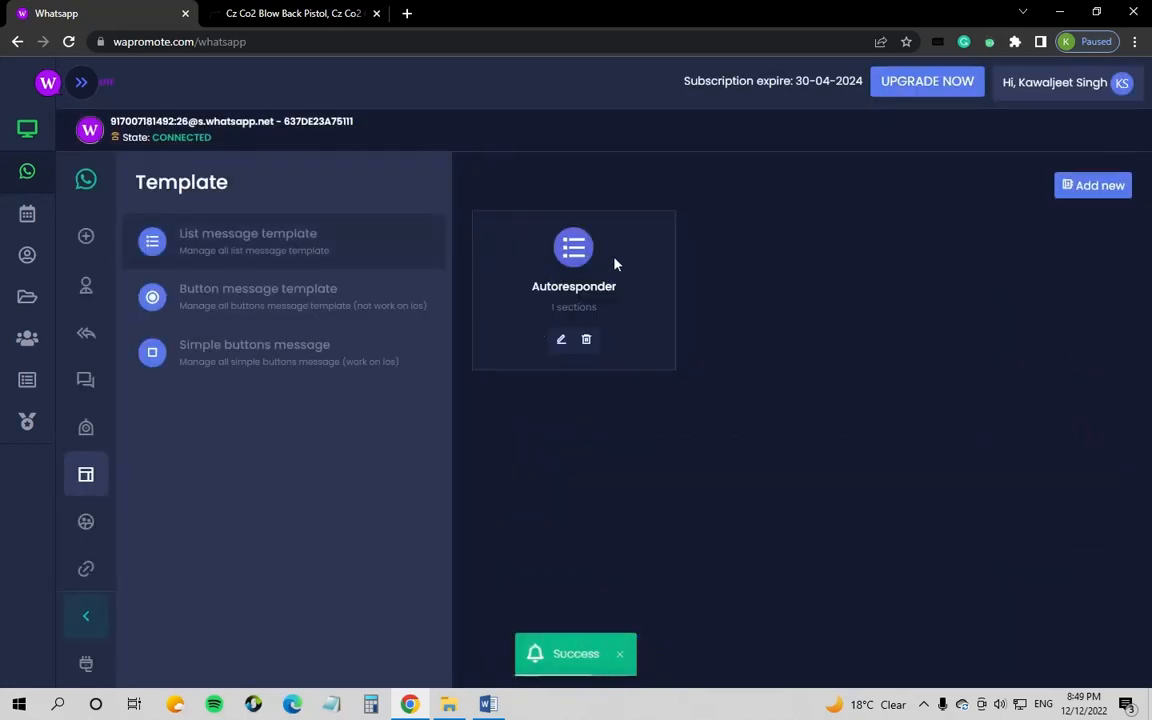
left_click(561, 341)
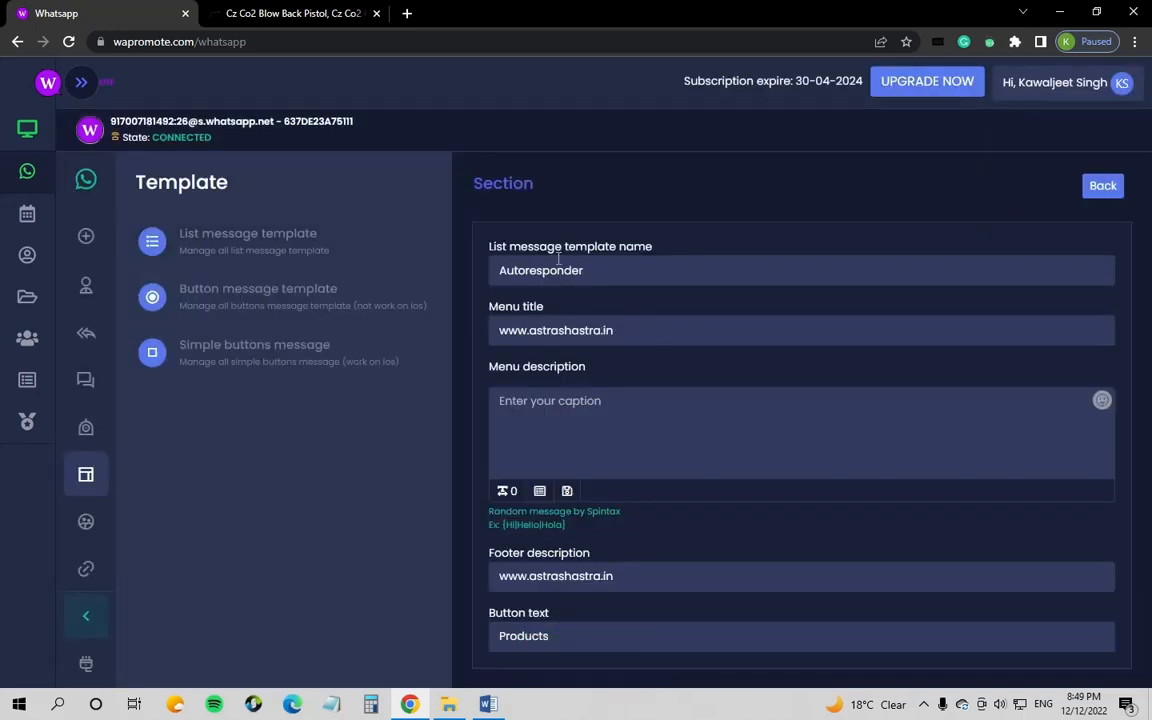
left_click_drag(650, 246, 490, 273)
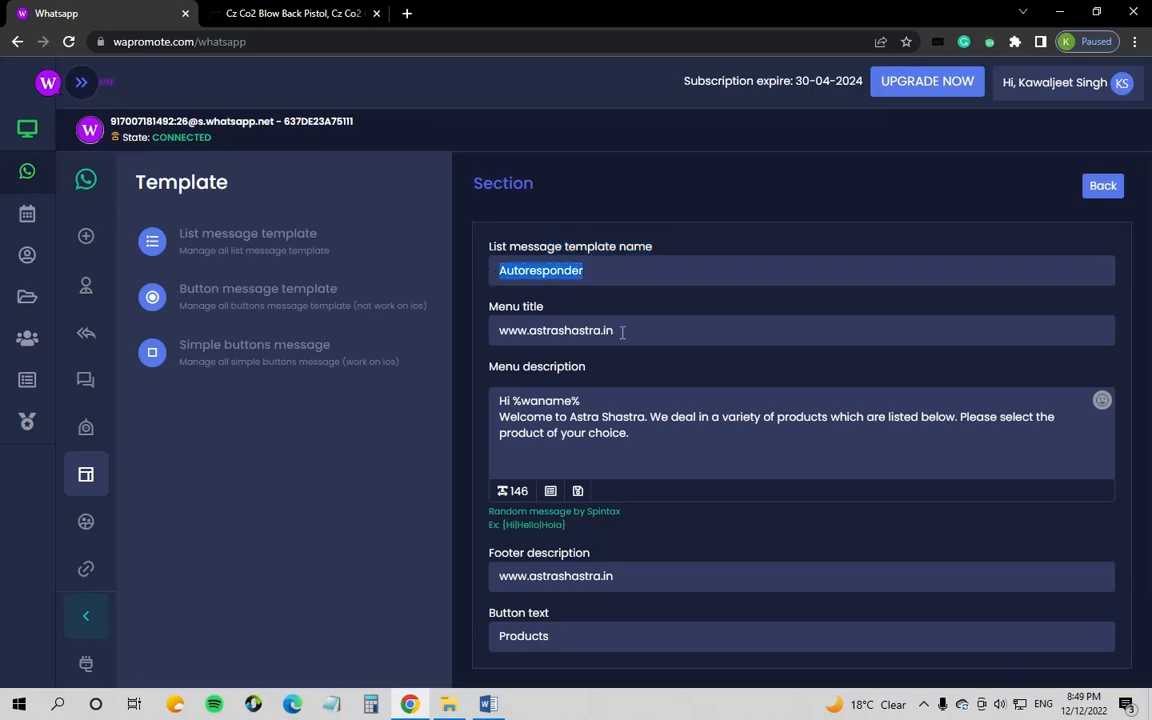
left_click_drag(619, 330, 493, 336)
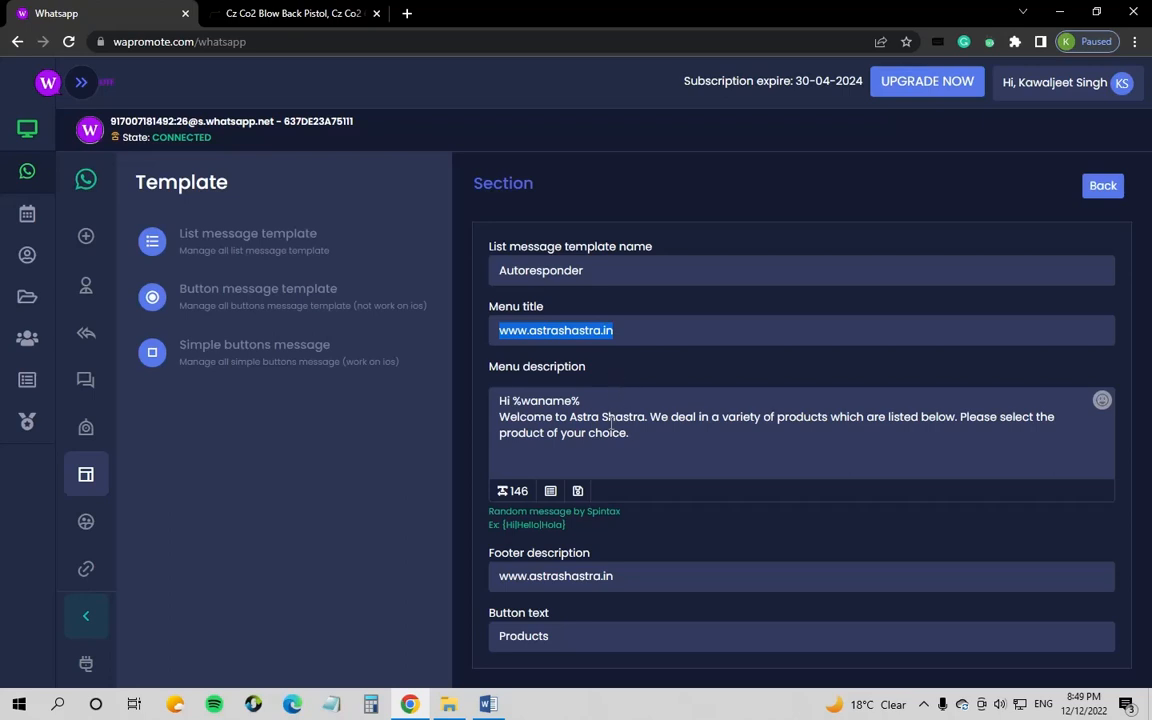
left_click_drag(498, 401, 588, 401)
left_click(636, 437)
left_click(598, 400)
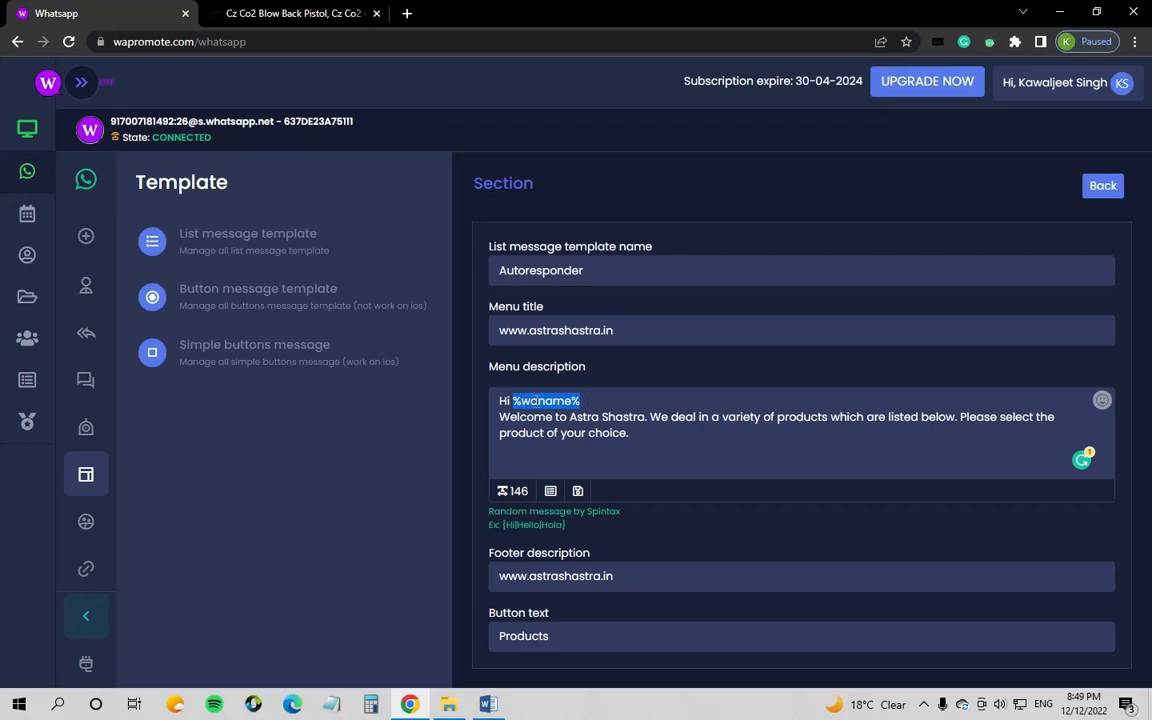
left_click(586, 400)
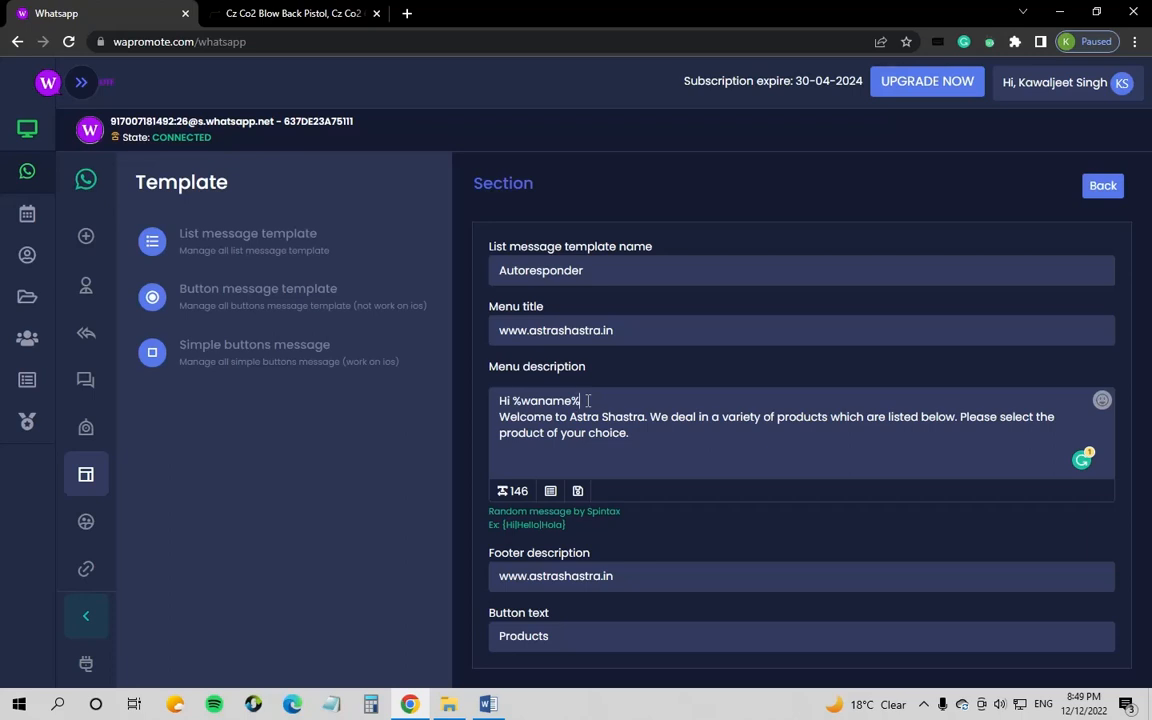
Step: Review the footer, button text and section name, then expand the Products section's rows
scroll(588, 400, "down", 2)
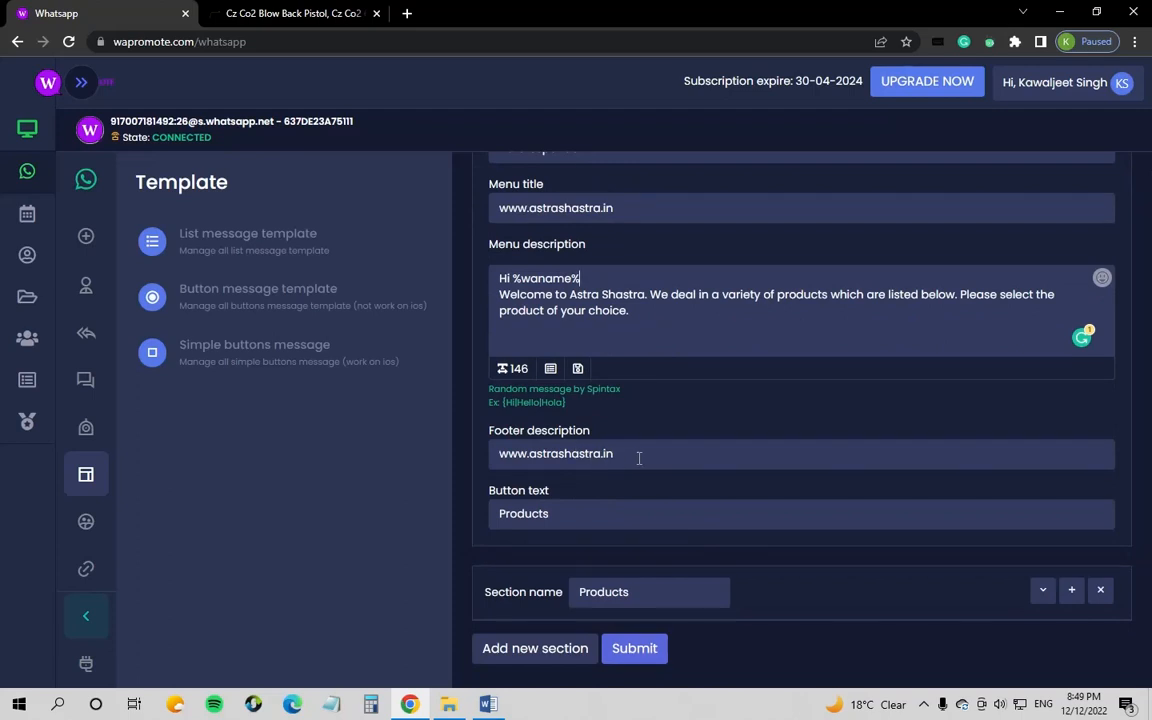
left_click_drag(638, 458, 423, 418)
left_click(558, 514)
left_click_drag(558, 514, 484, 524)
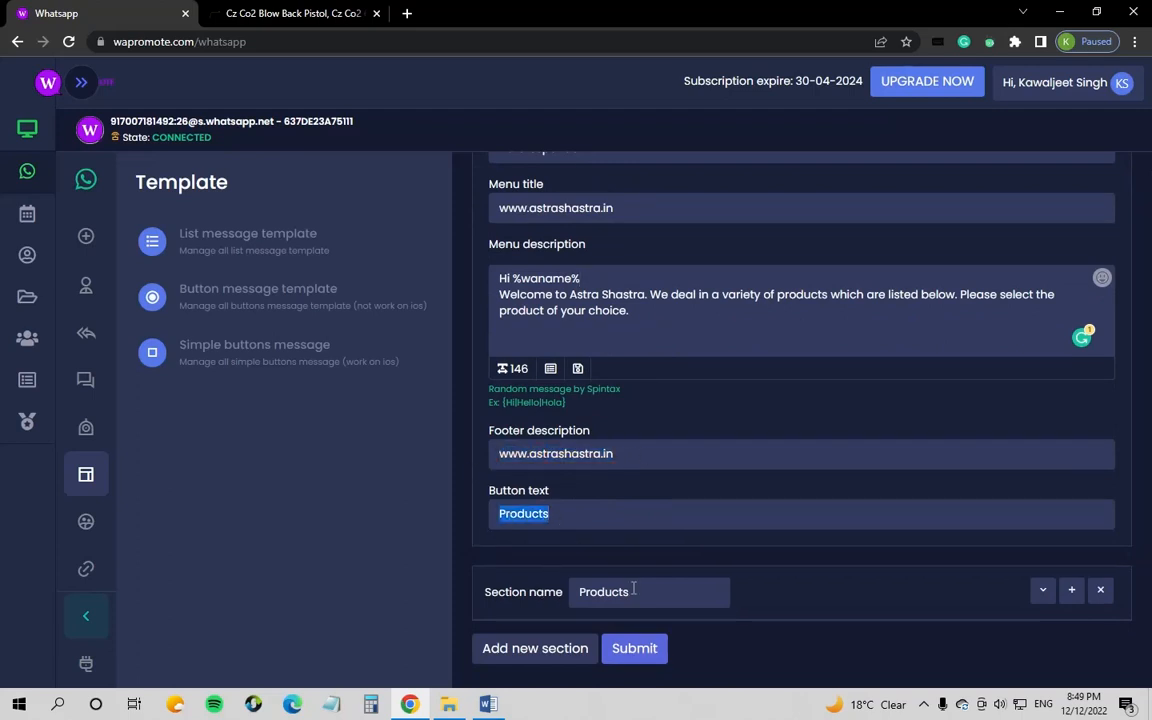
left_click_drag(635, 591, 579, 594)
left_click(1042, 590)
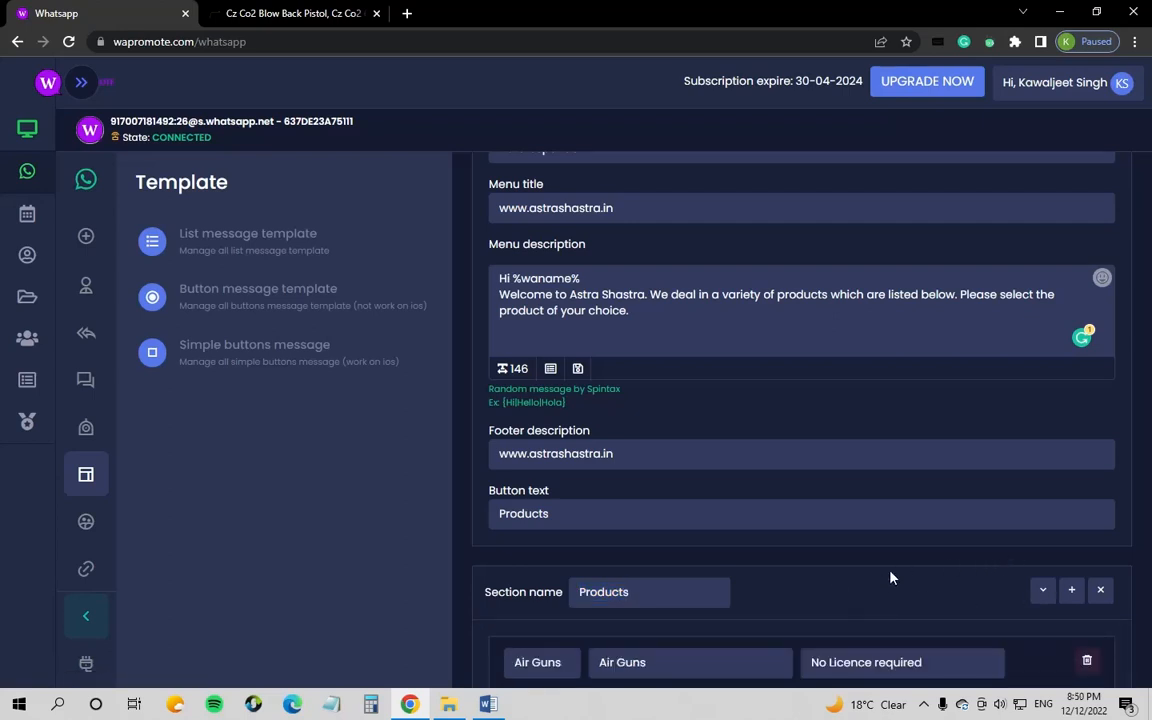
scroll(910, 594, "down", 4)
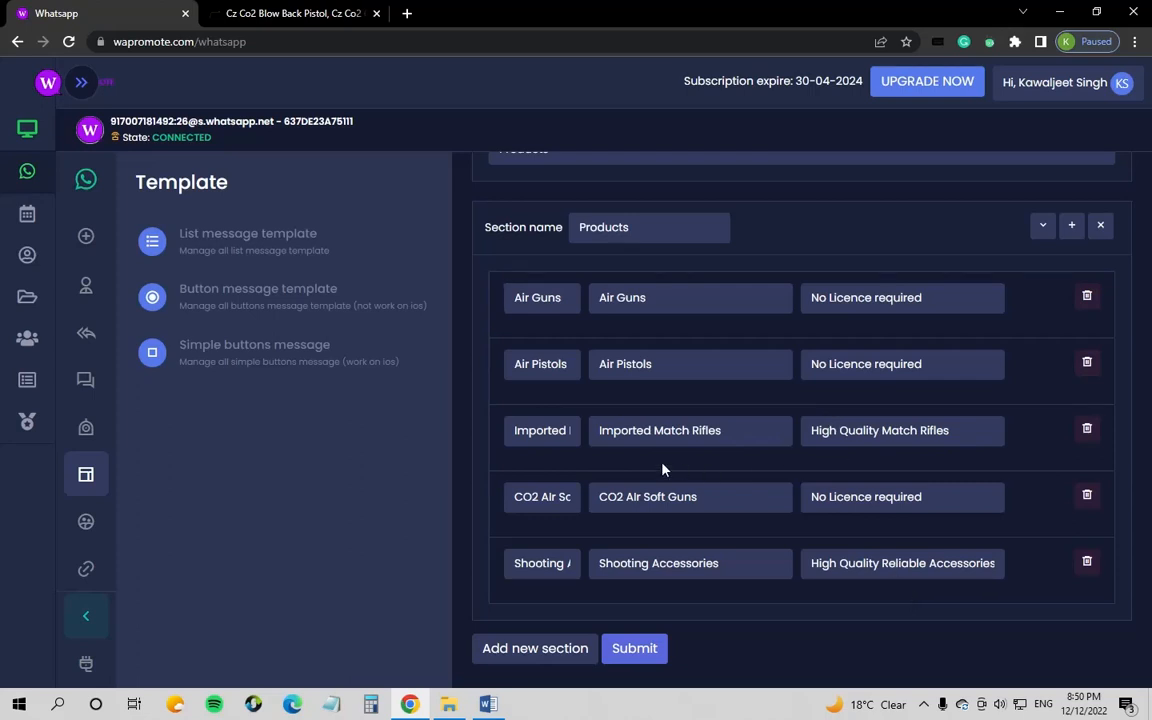
Step: Add and then remove an empty section, and submit the Autoresponder template
left_click(536, 650)
scroll(681, 650, "down", 1)
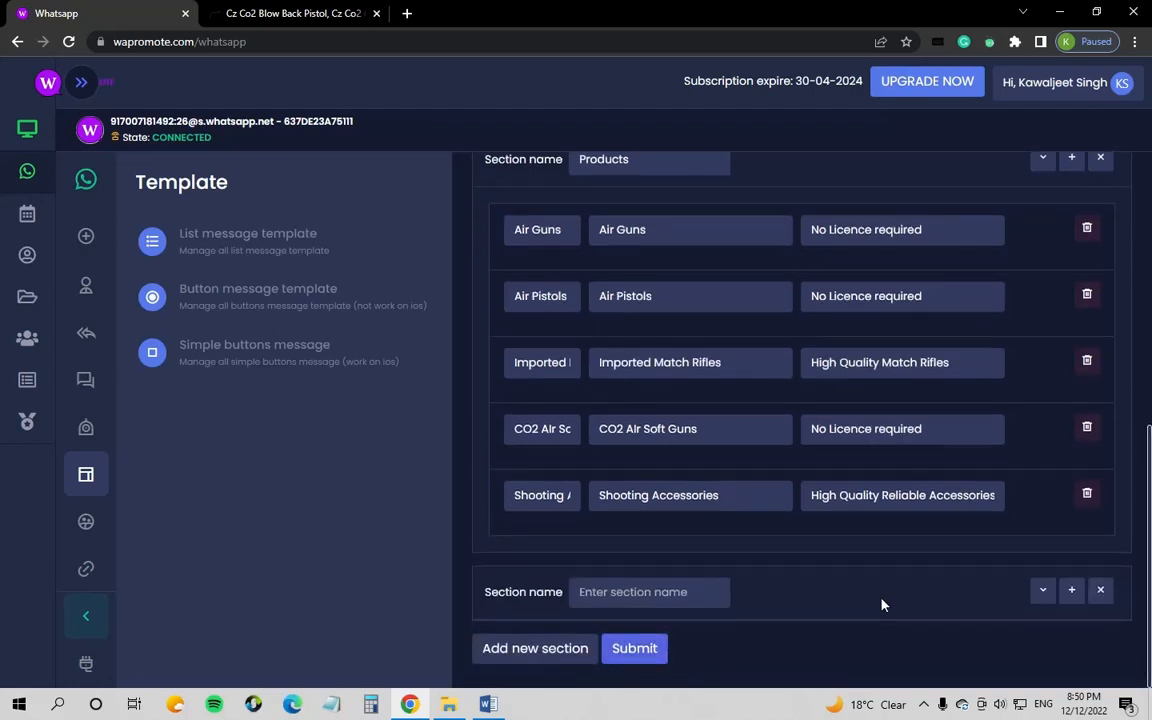
left_click(1100, 593)
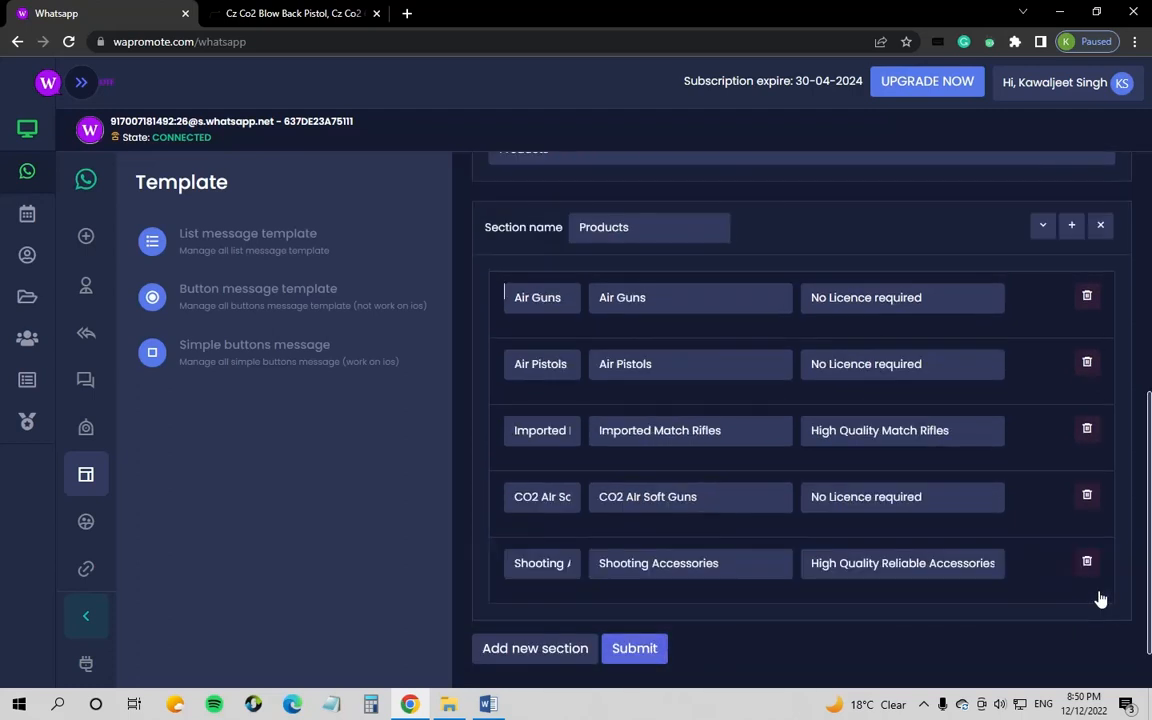
left_click(632, 649)
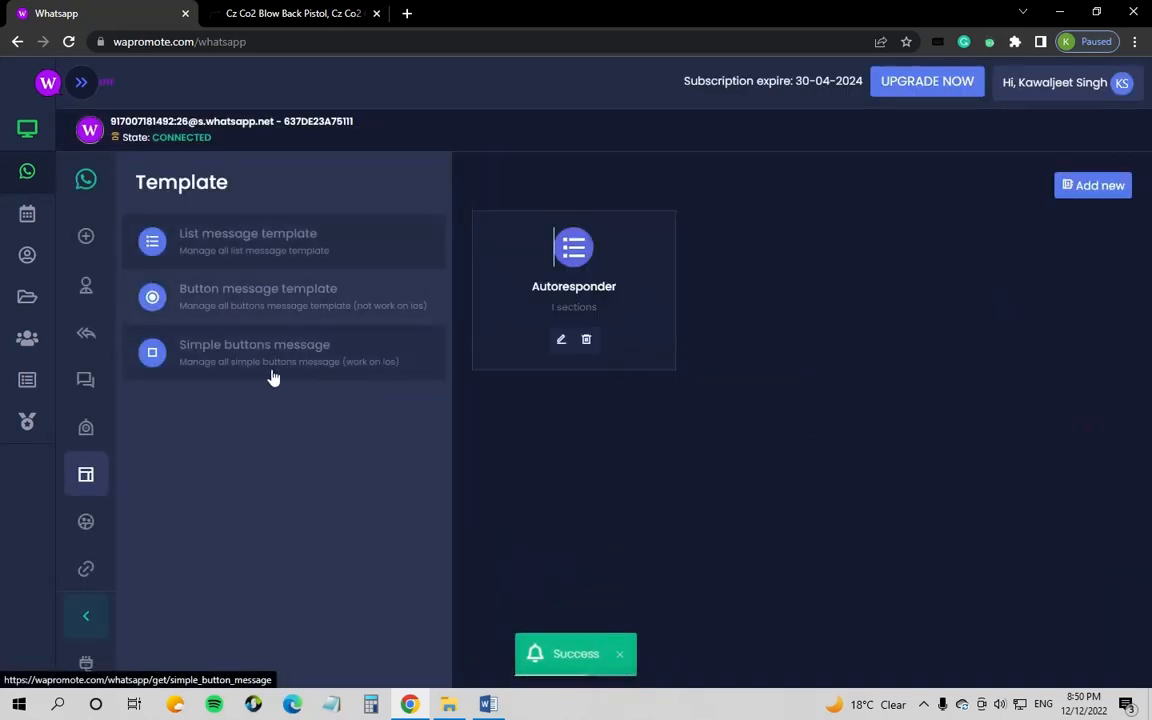
Step: Open Autoresponder settings and try the Status and Sent to options, keeping Enable and Individual
left_click(90, 336)
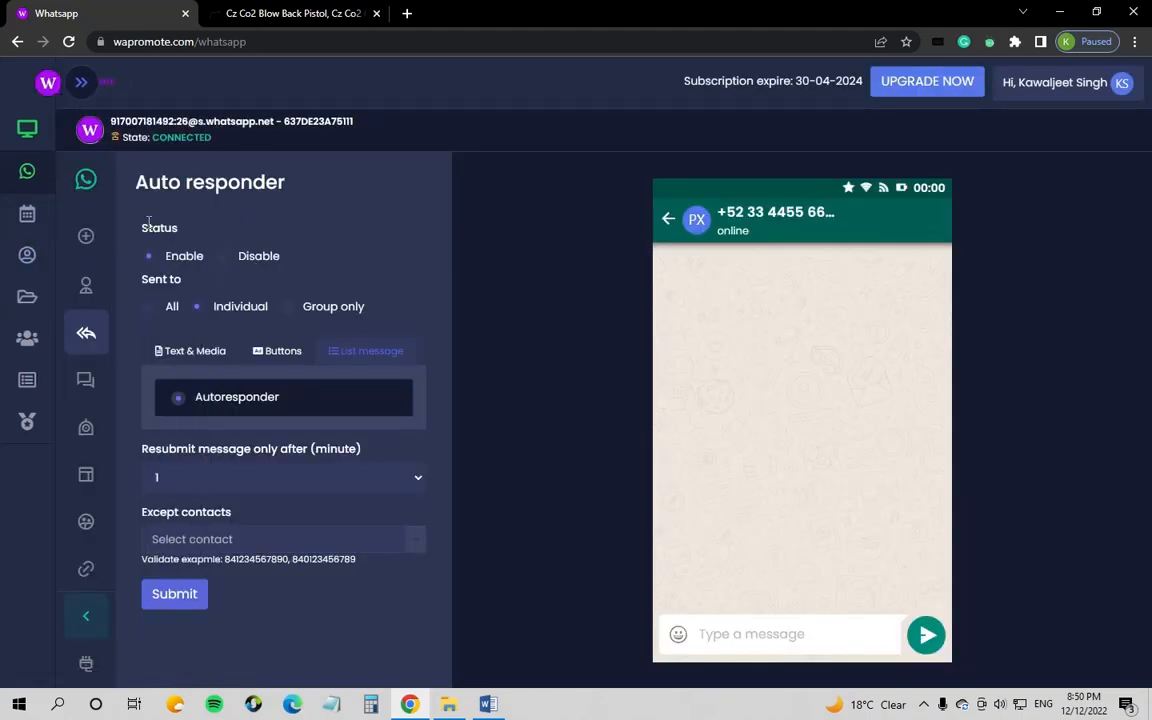
left_click_drag(143, 231, 207, 232)
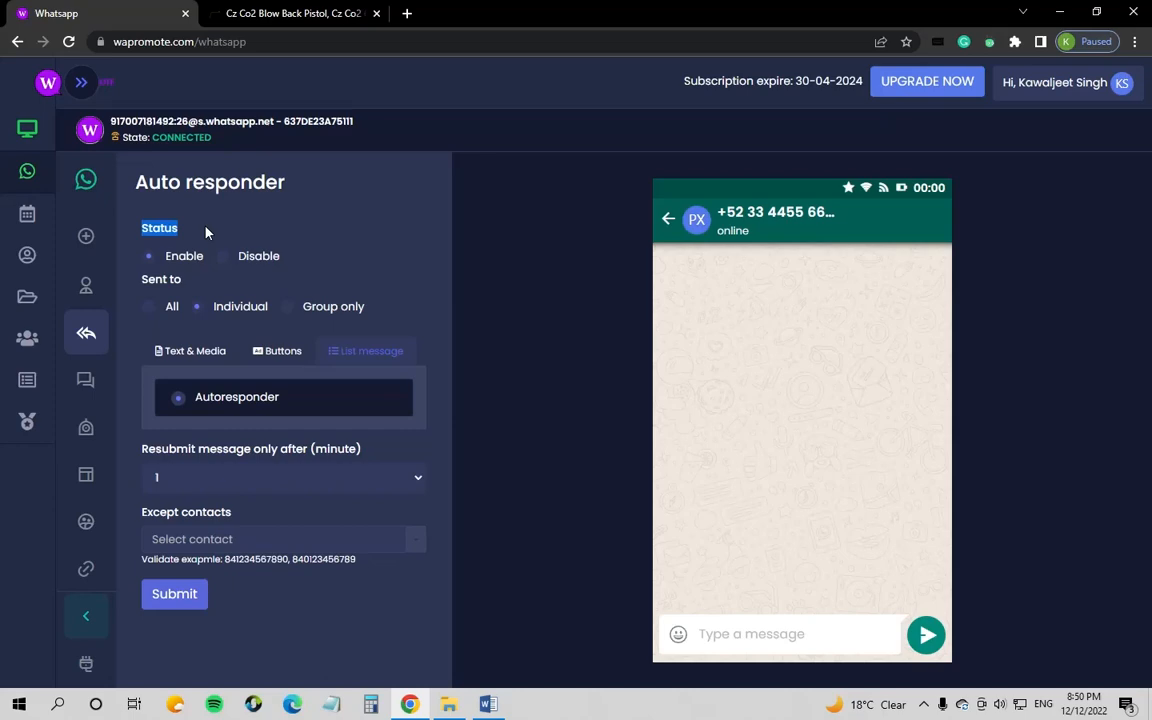
left_click(160, 254)
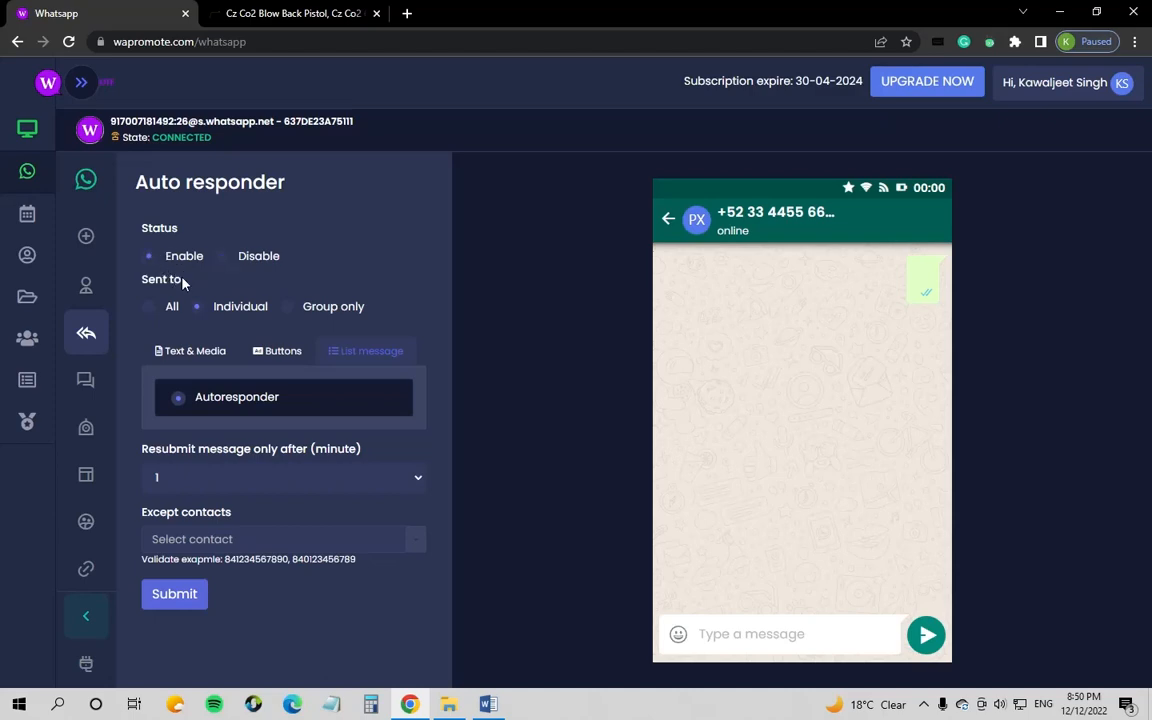
left_click_drag(138, 279, 197, 290)
left_click(155, 312)
double_click(196, 310)
left_click(196, 310)
left_click(287, 308)
left_click(186, 357)
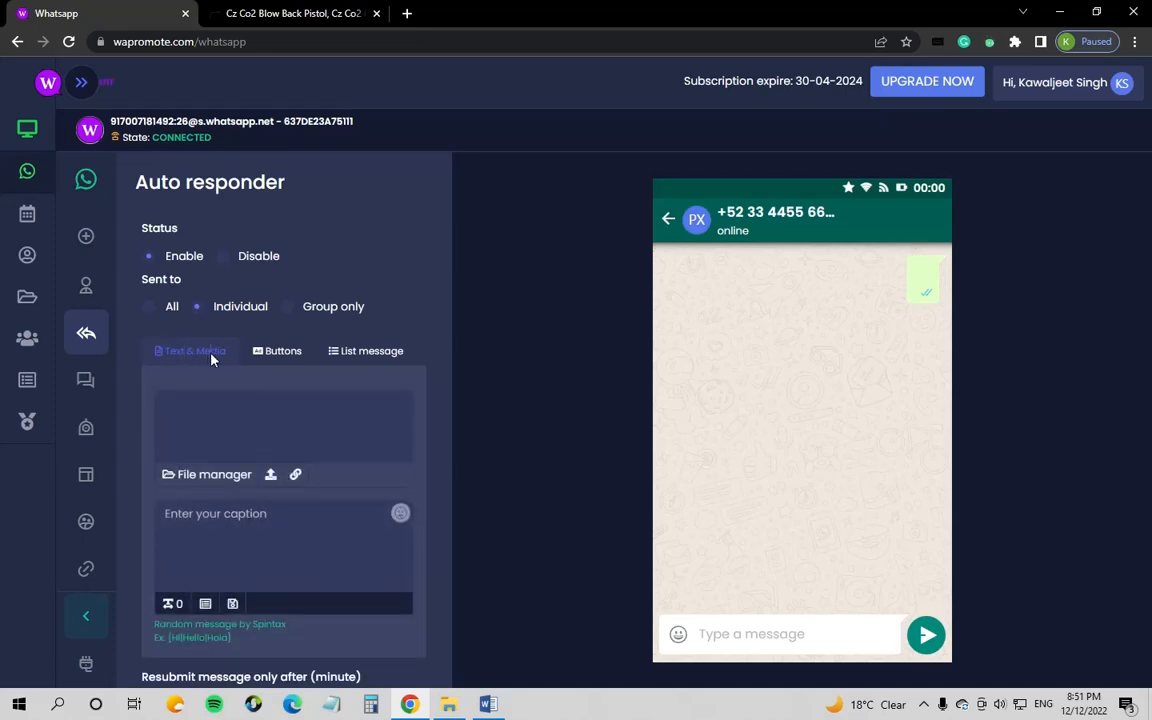
left_click(275, 352)
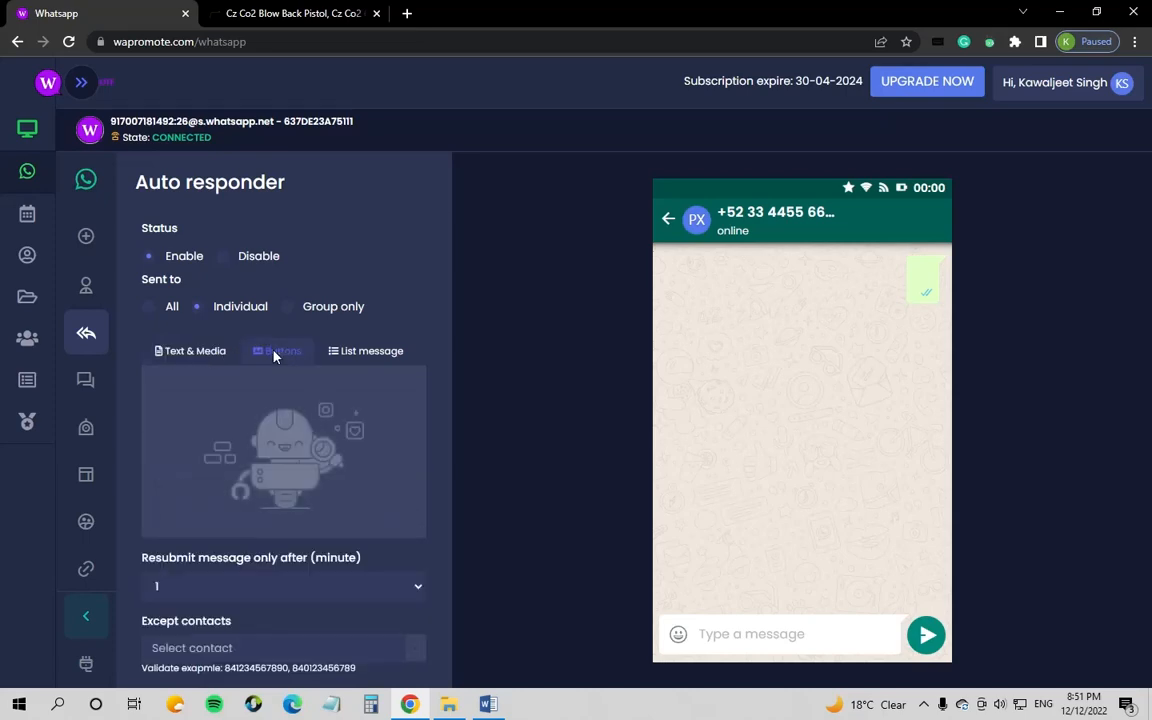
left_click(360, 354)
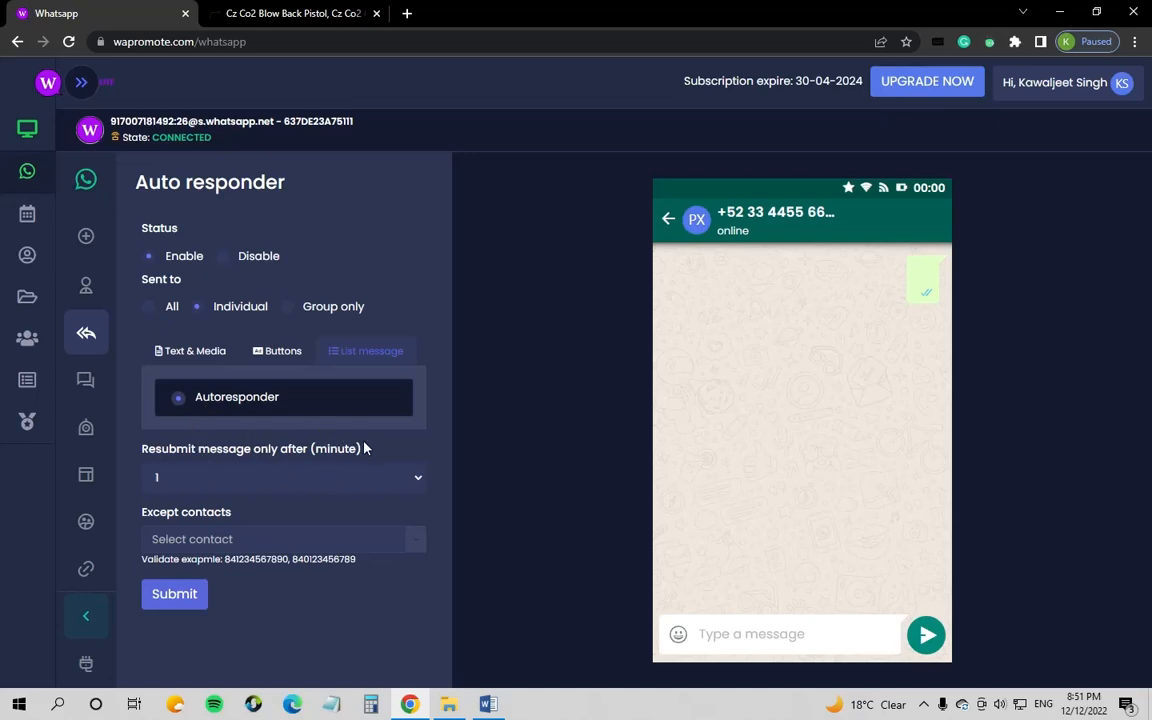
Step: Set Resubmit message only after (minute) to 60
left_click_drag(364, 449, 141, 447)
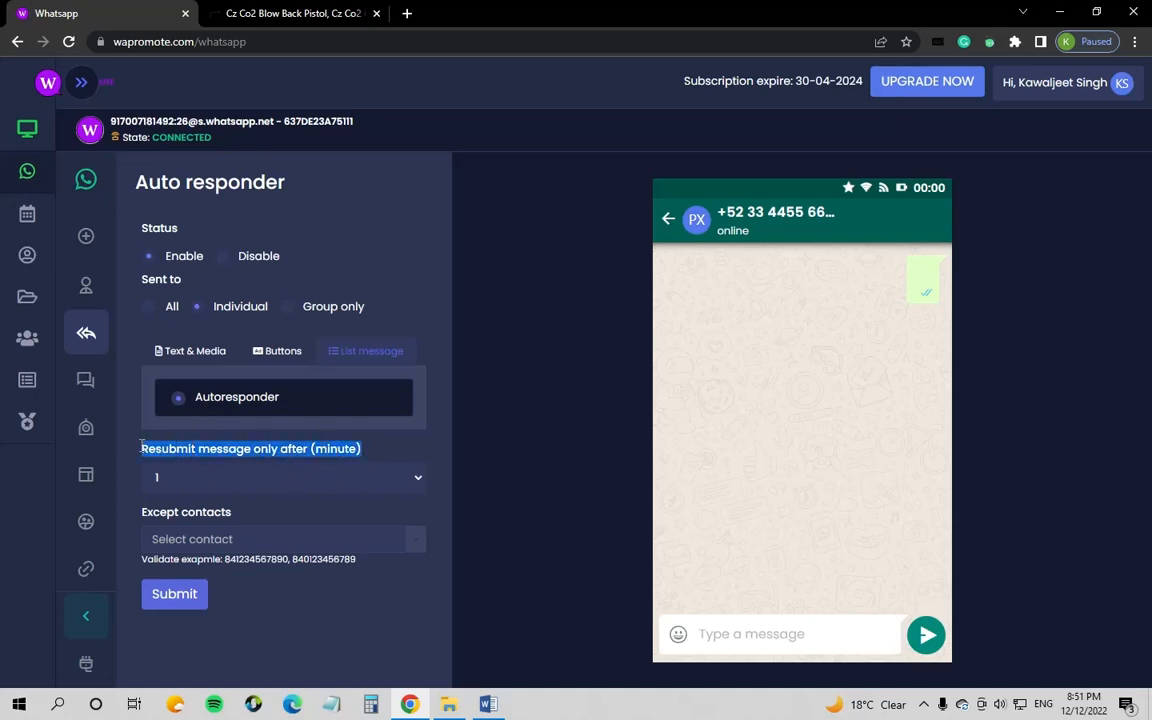
left_click(395, 477)
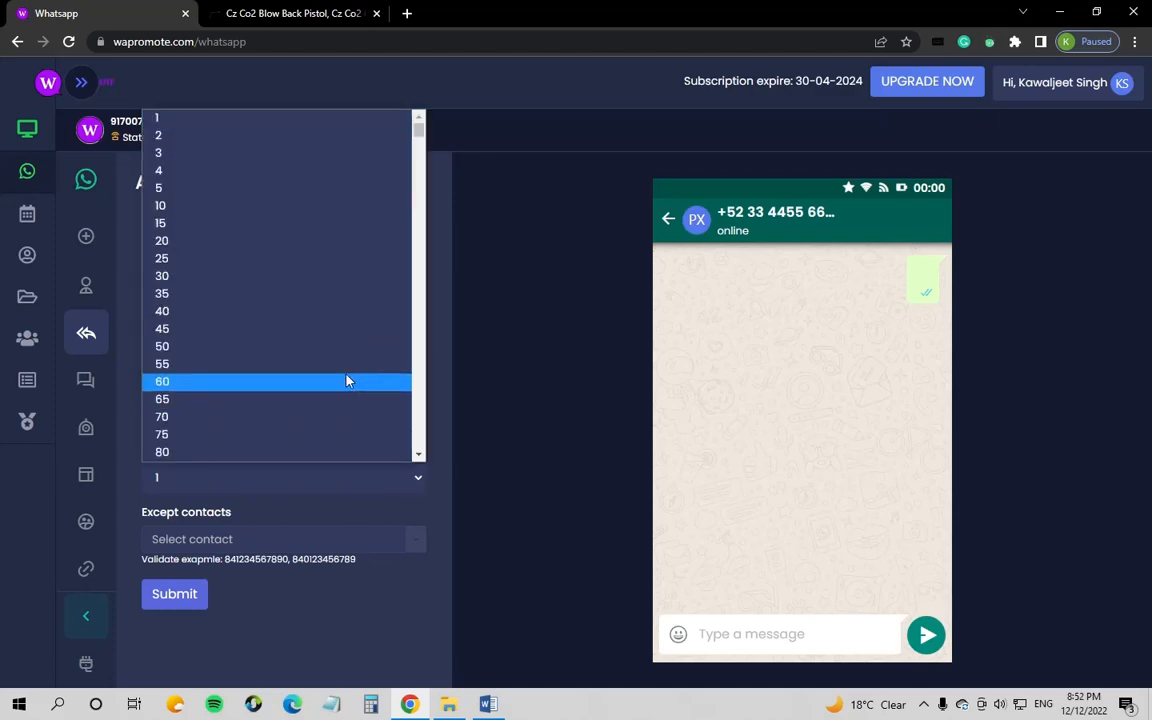
mouse_move(419, 128)
left_mouse_down()
mouse_move(432, 216)
mouse_move(419, 328)
mouse_move(437, 452)
mouse_move(397, 121)
left_mouse_up()
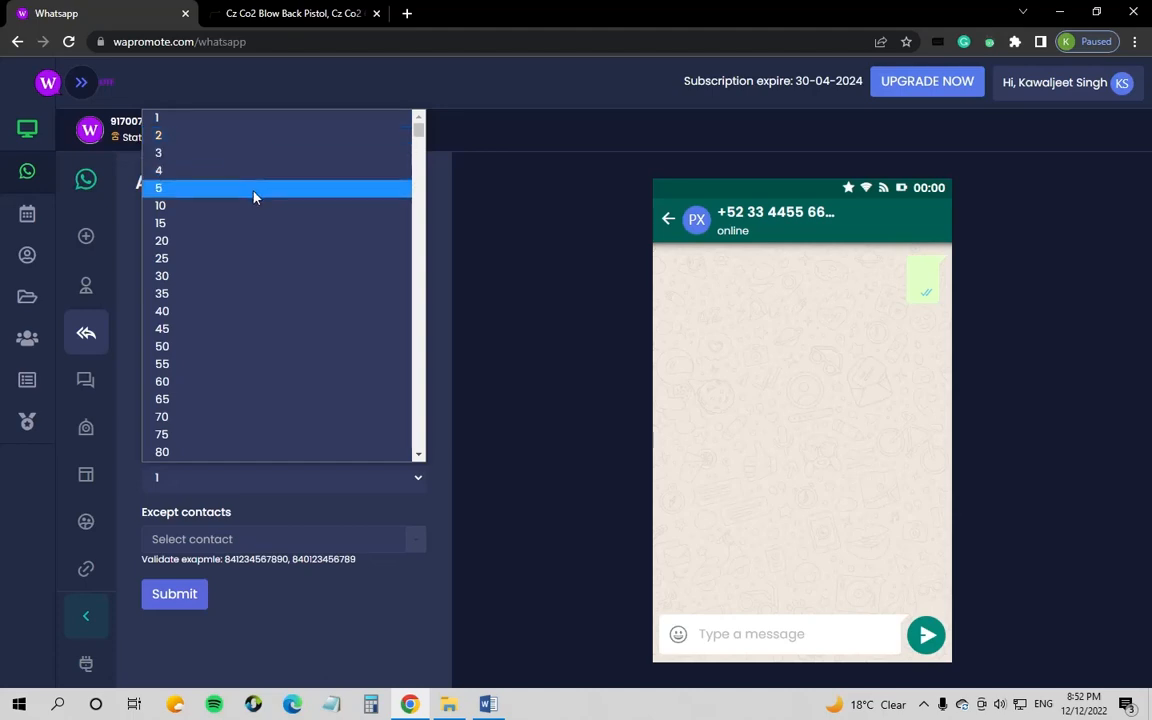
scroll(279, 315, "down", 3)
scroll(267, 309, "down", 10)
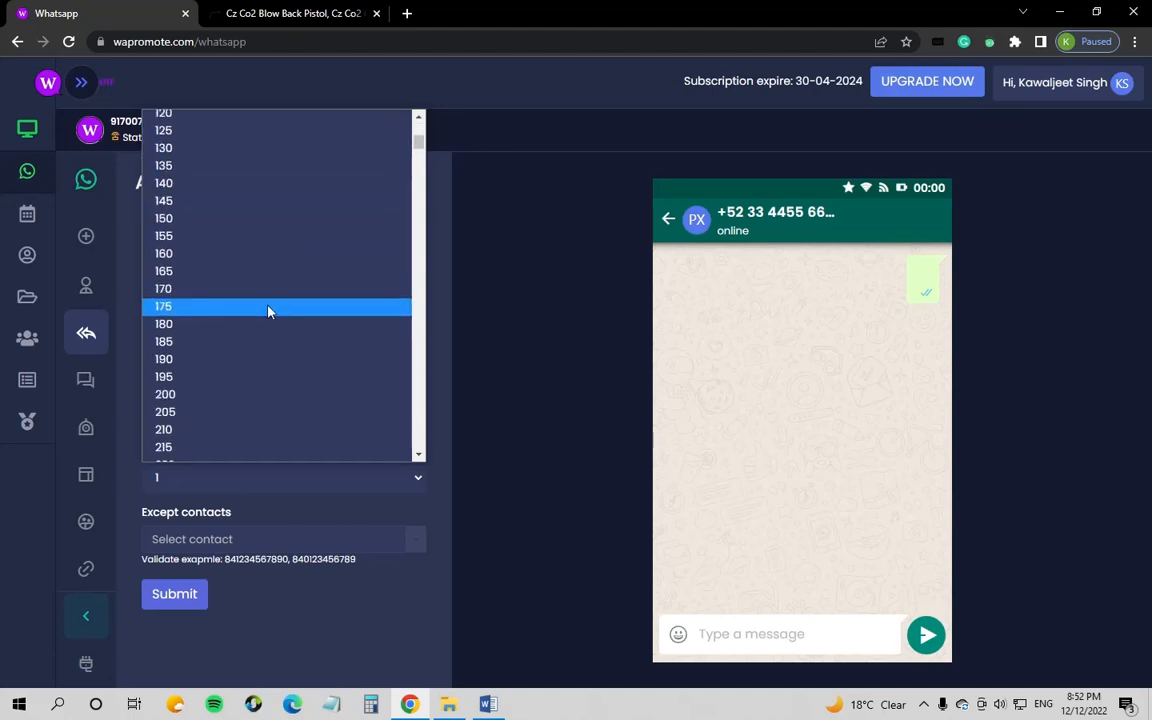
scroll(229, 226, "up", 8)
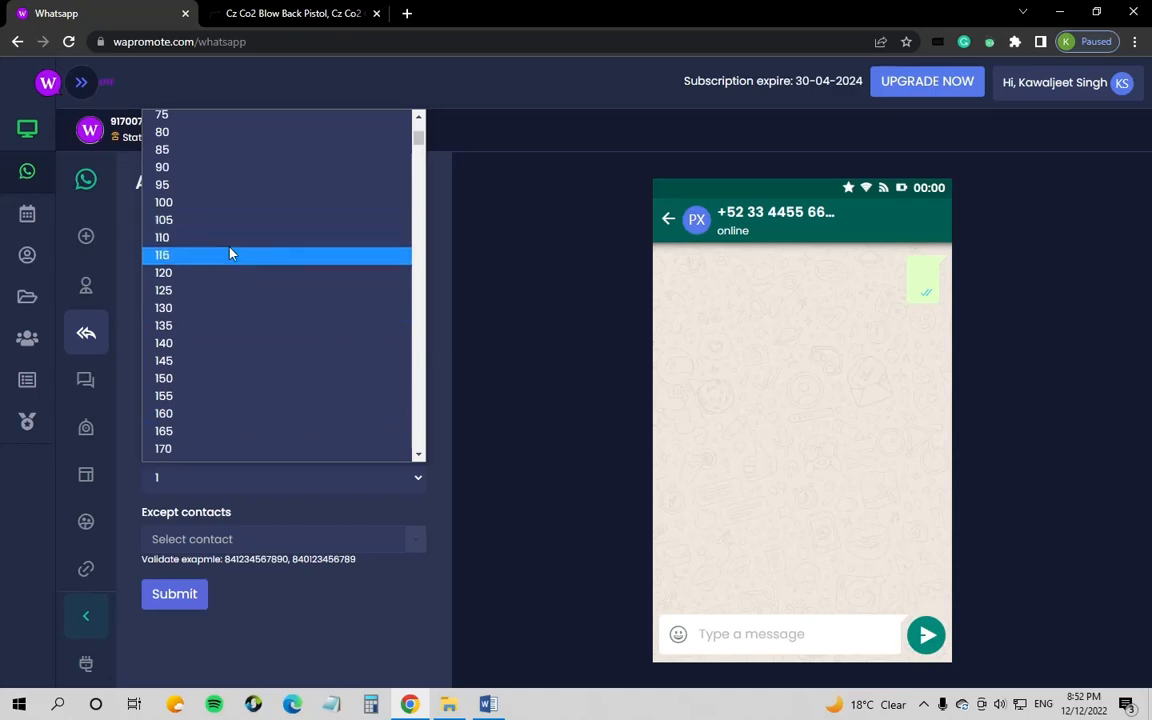
left_click(418, 118)
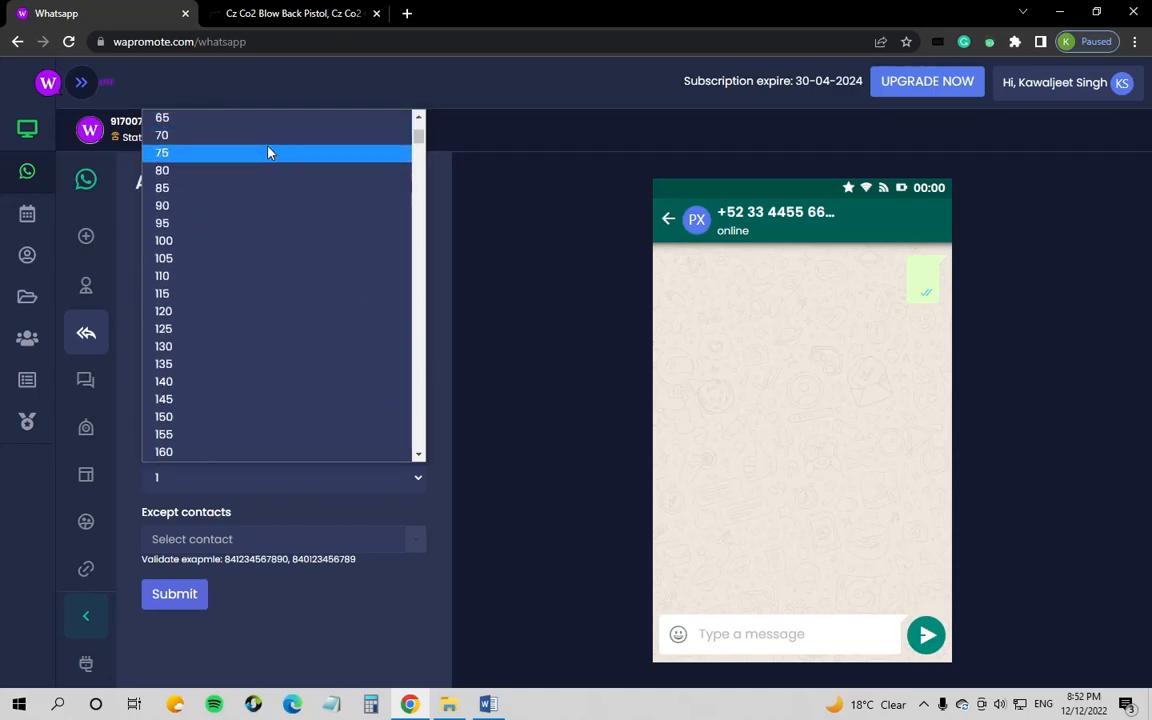
left_click(418, 118)
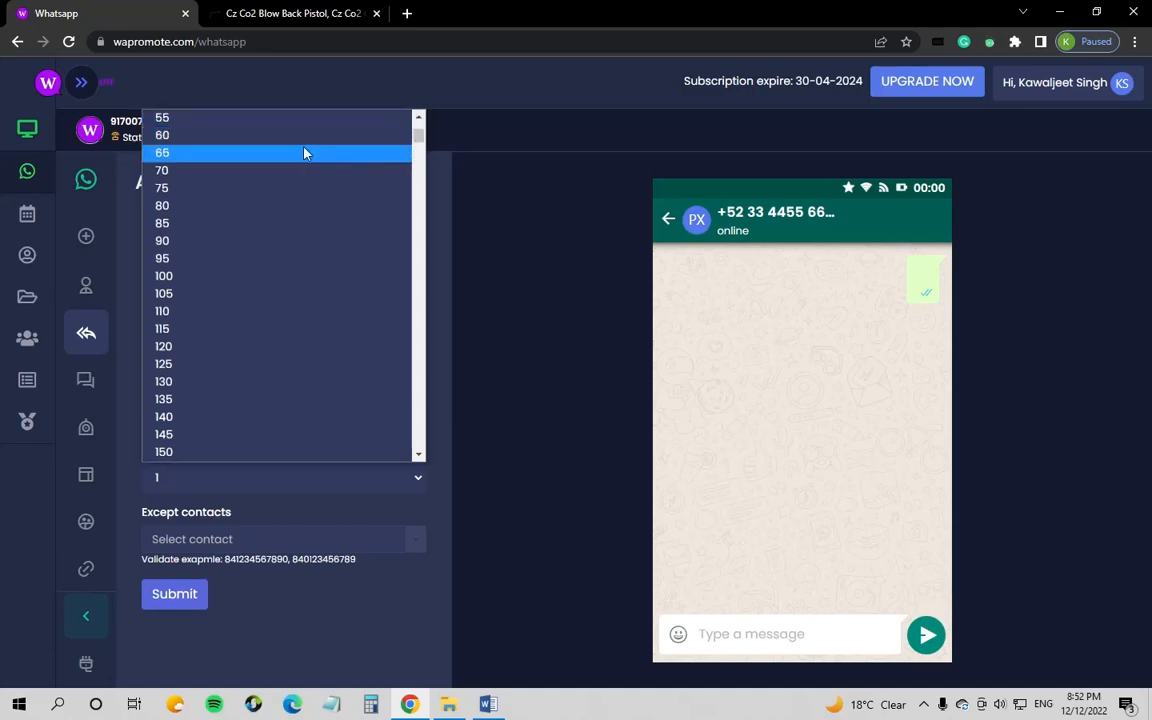
left_click(258, 137)
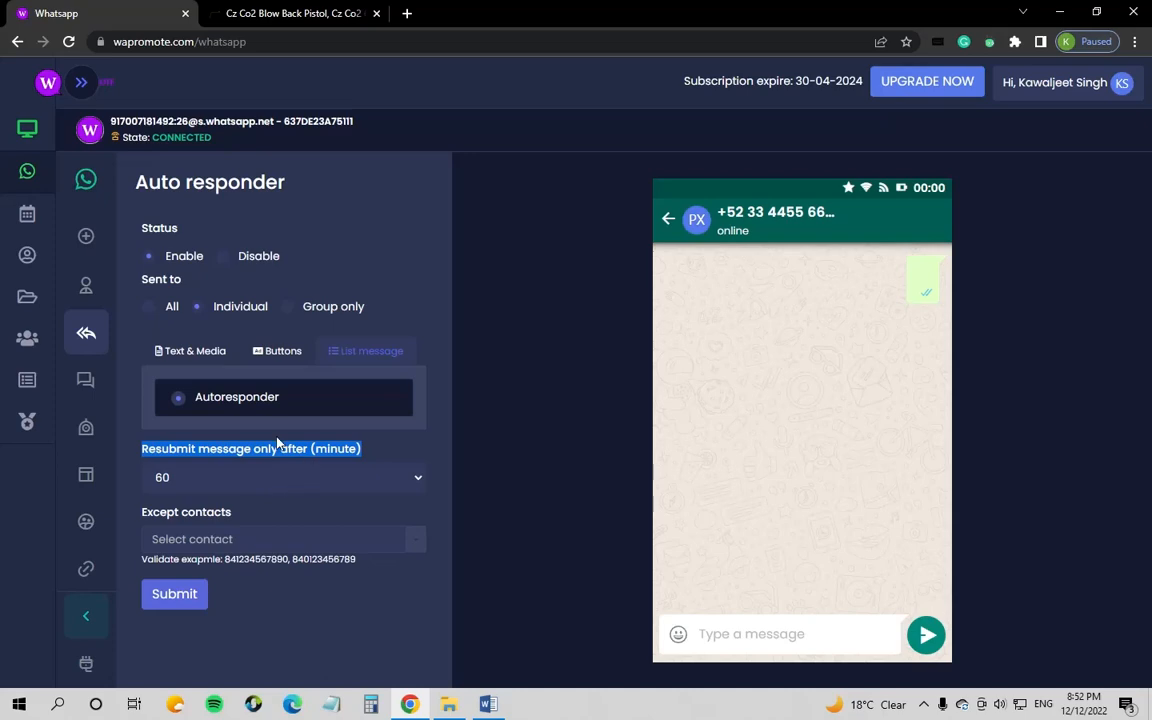
left_click(240, 520)
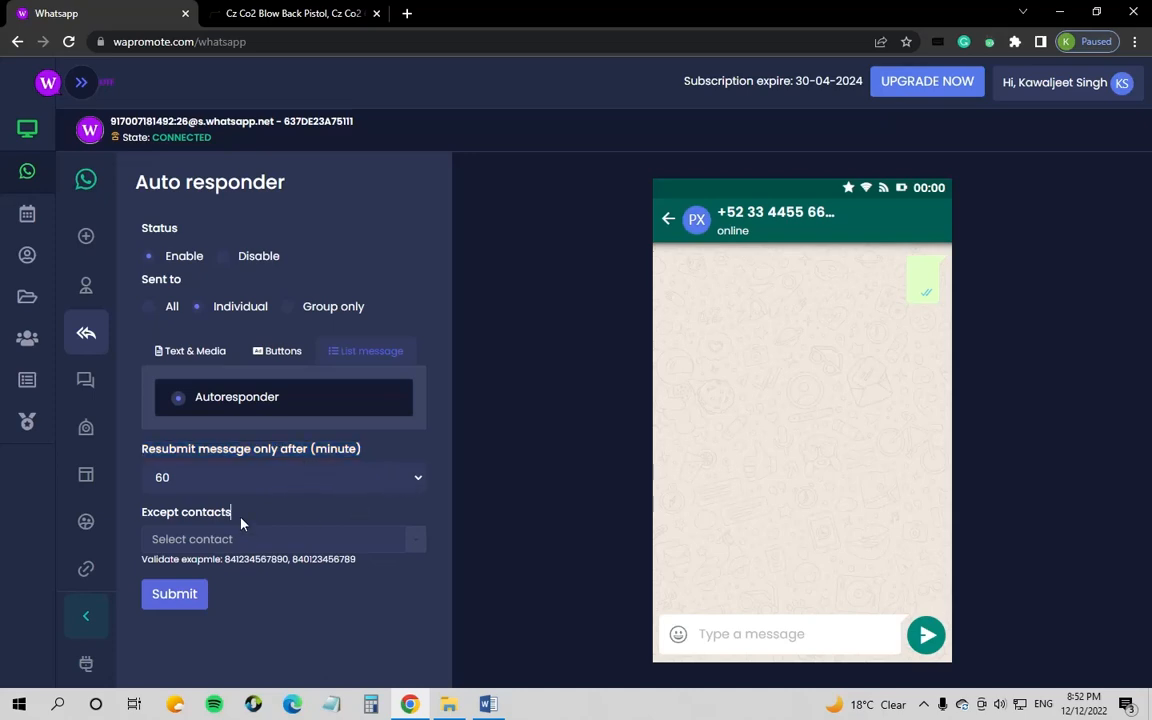
left_click_drag(240, 518, 161, 512)
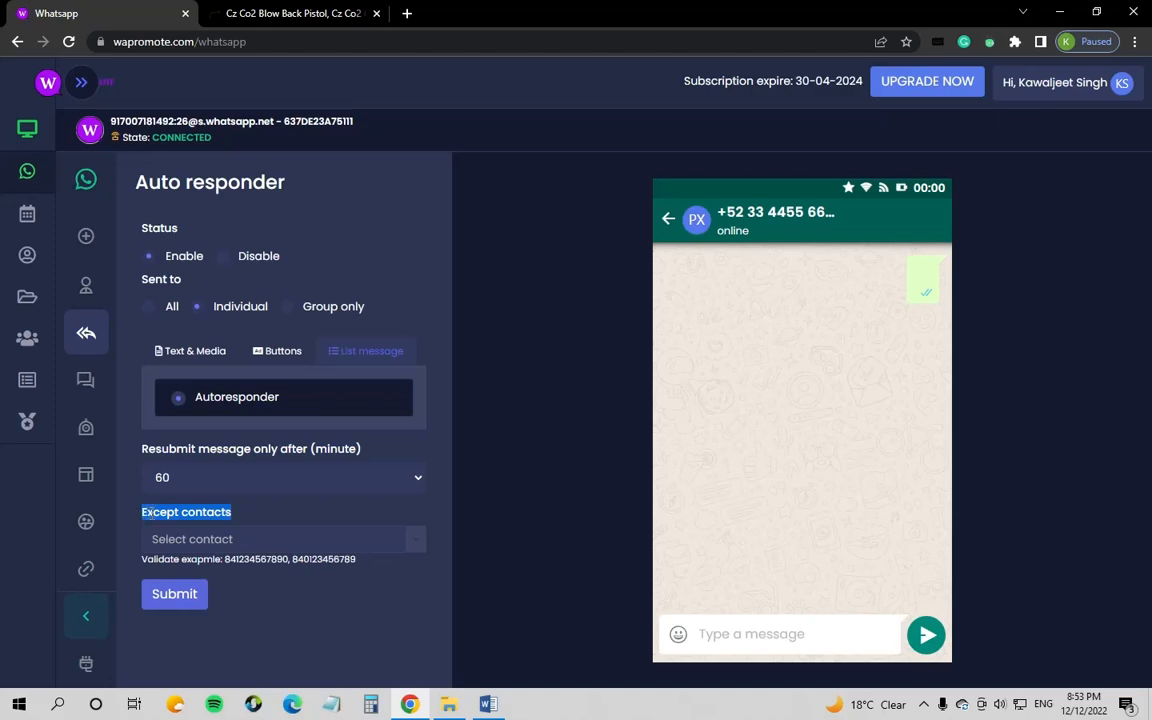
left_click(237, 518)
left_click_drag(237, 518, 123, 514)
left_click(225, 516)
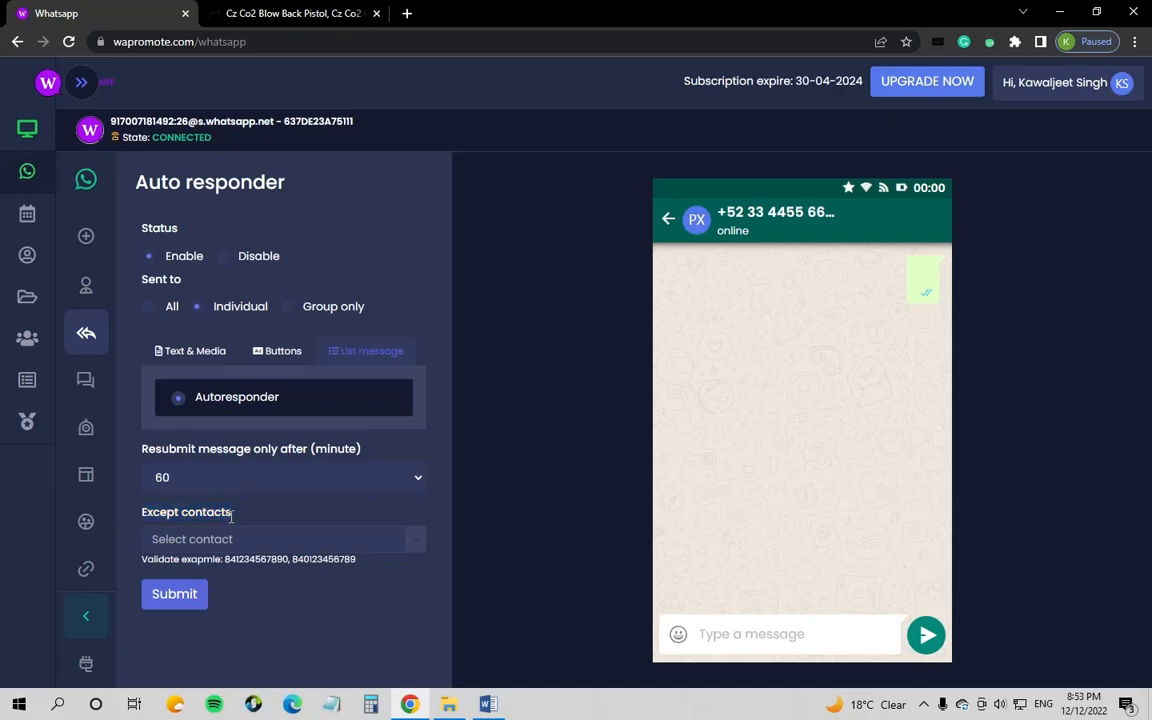
left_click(242, 536)
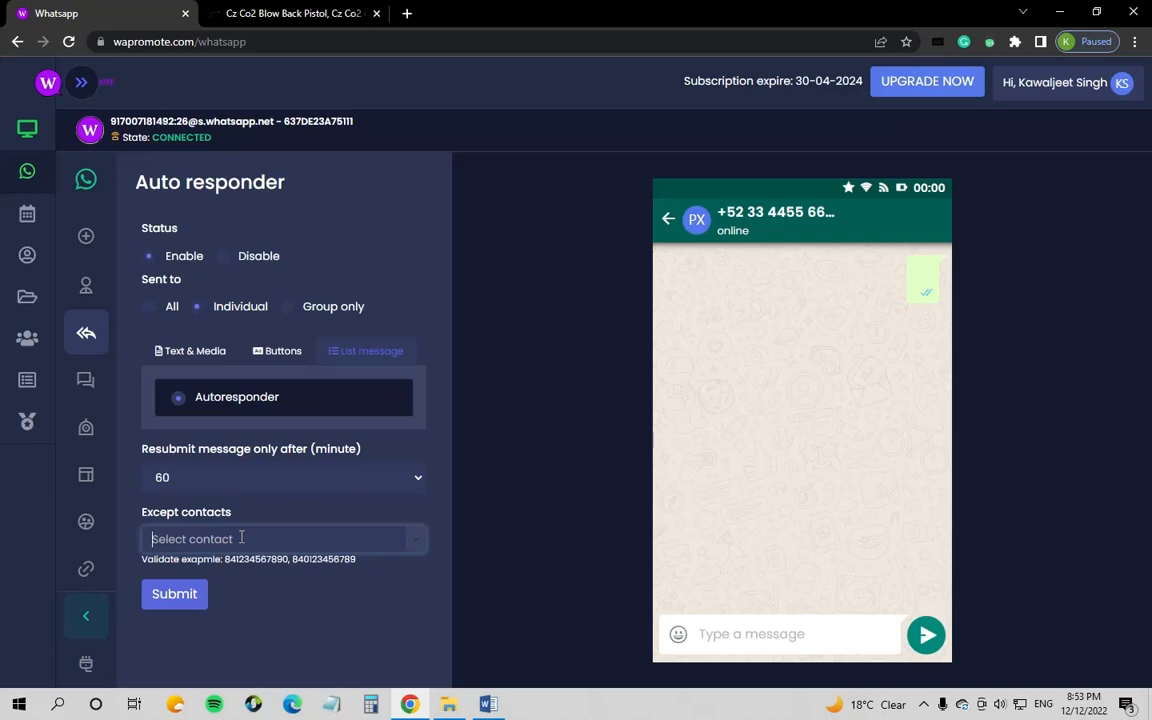
left_click(241, 538)
Step: Leave Except contacts empty, submit the individual autoresponder with its list message, then reload the page
left_click(413, 545)
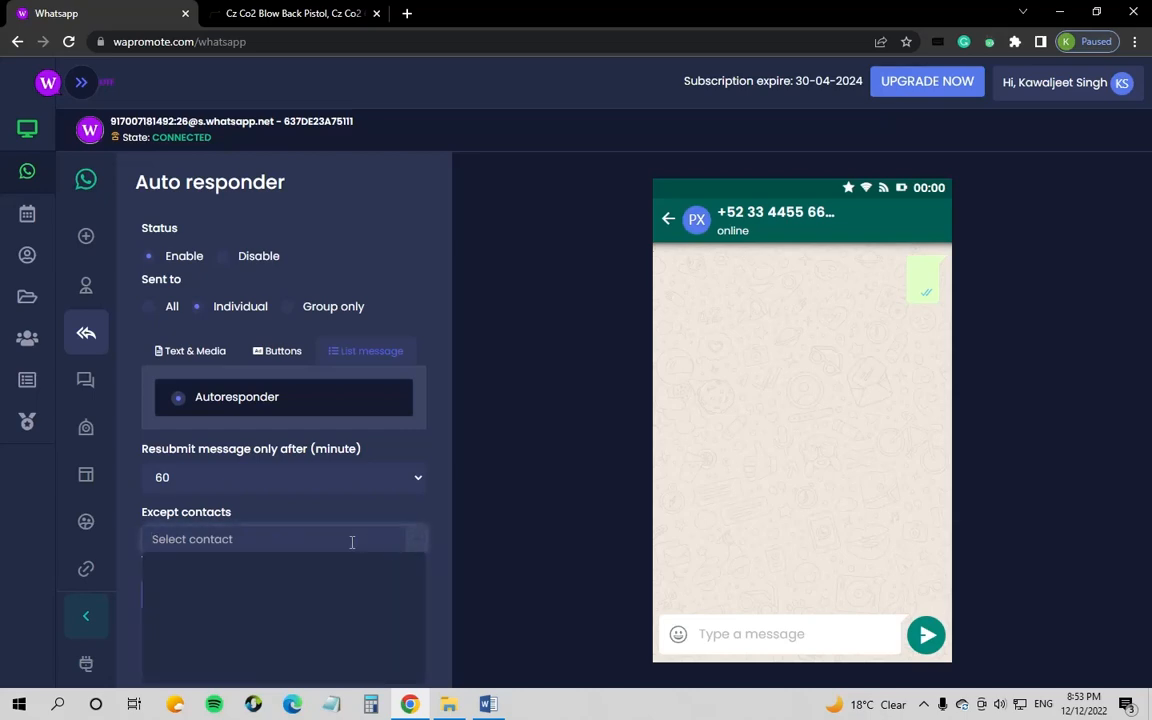
scroll(324, 514, "down", 1)
left_click(329, 416)
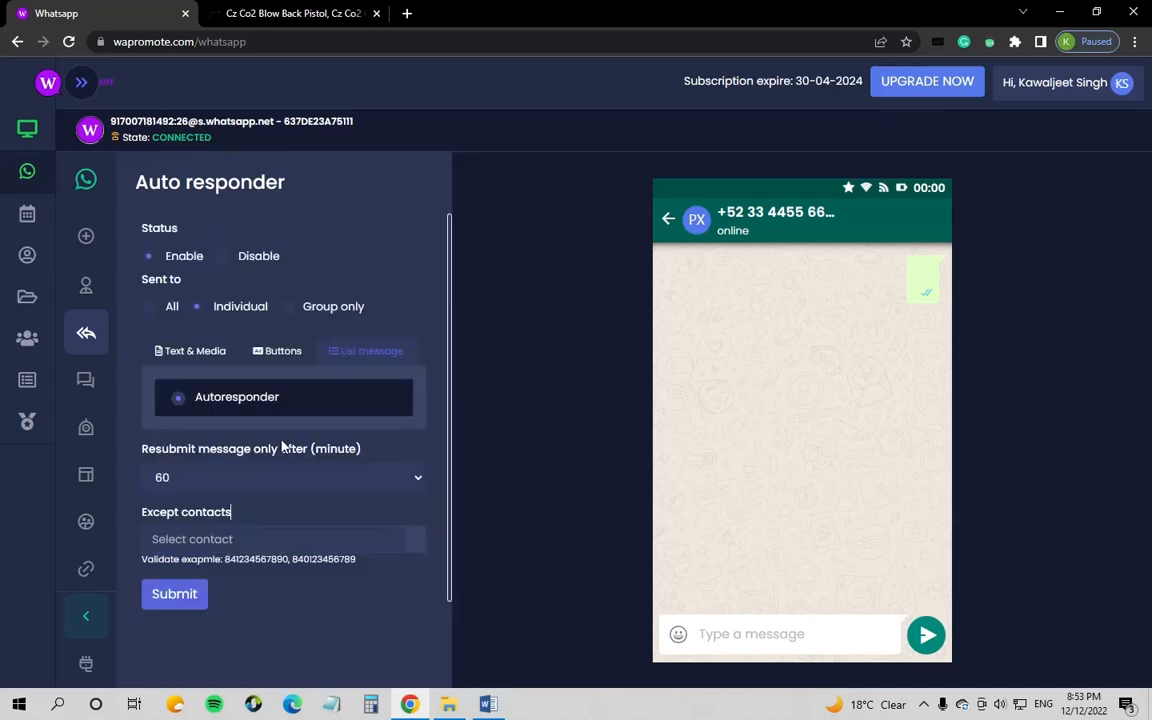
left_click(249, 538)
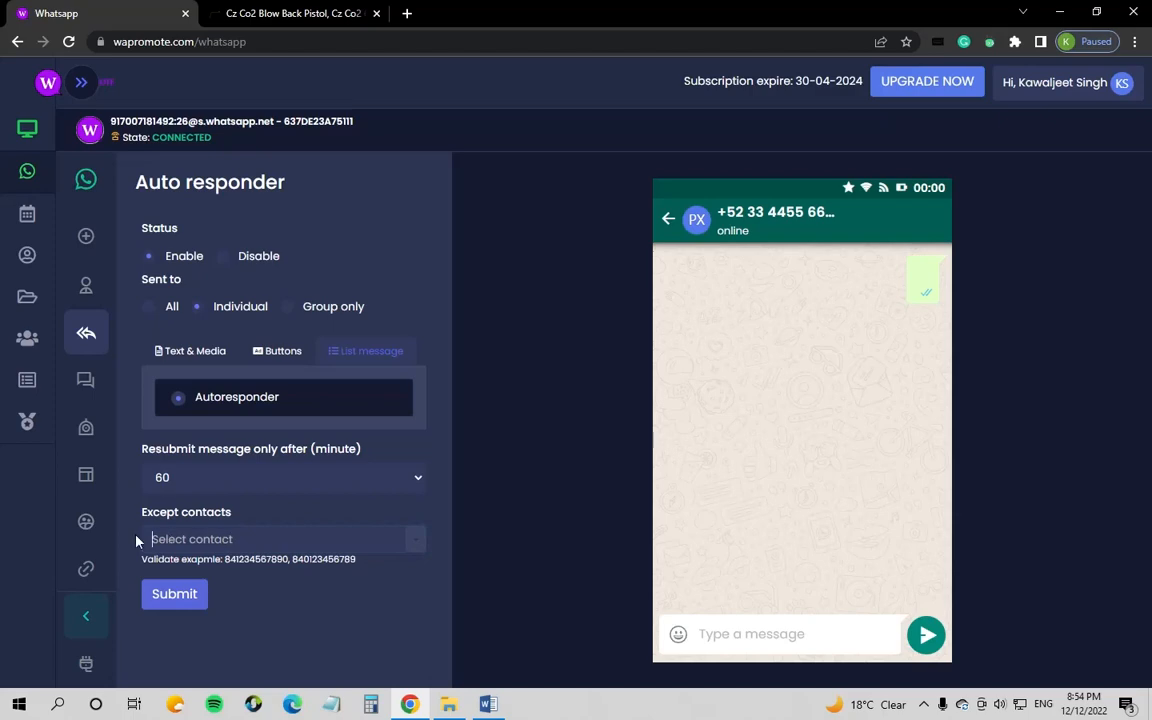
triple_click(176, 537)
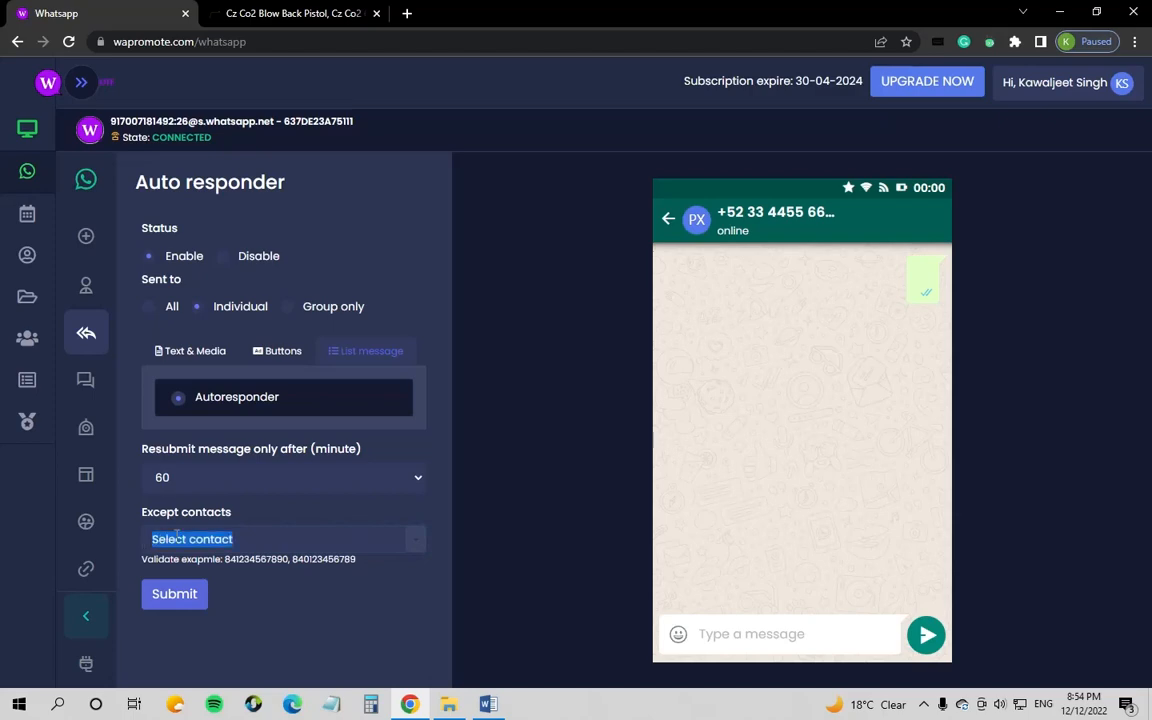
left_click(262, 540)
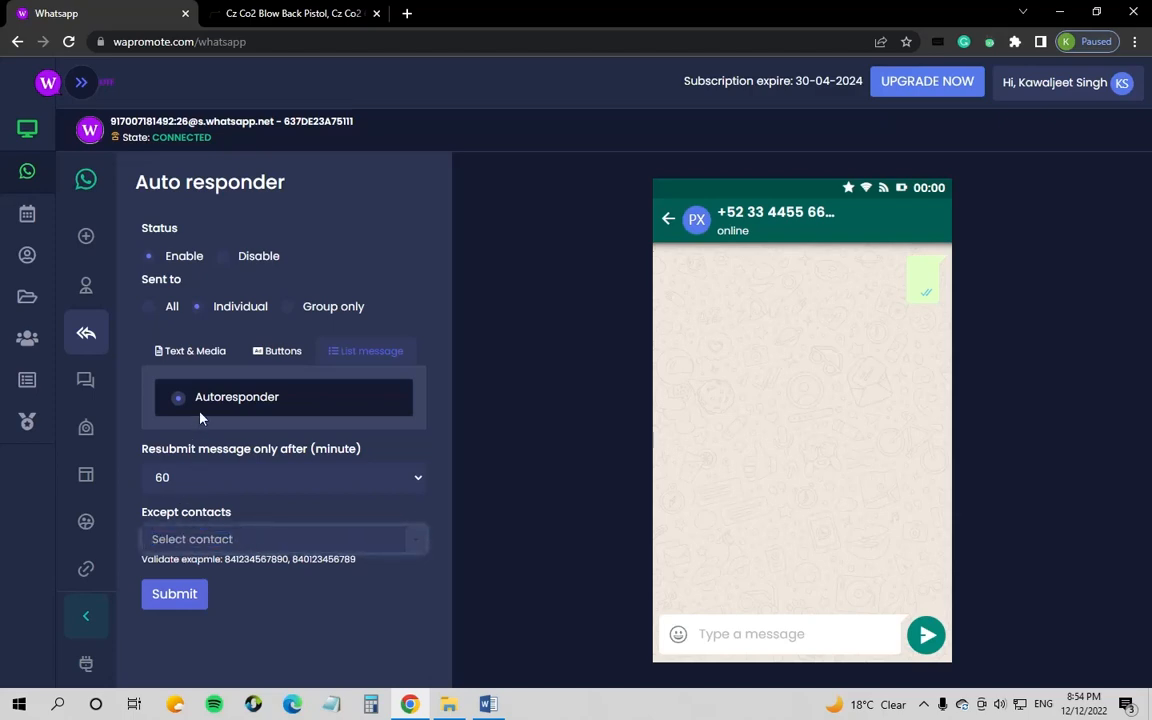
left_click(176, 593)
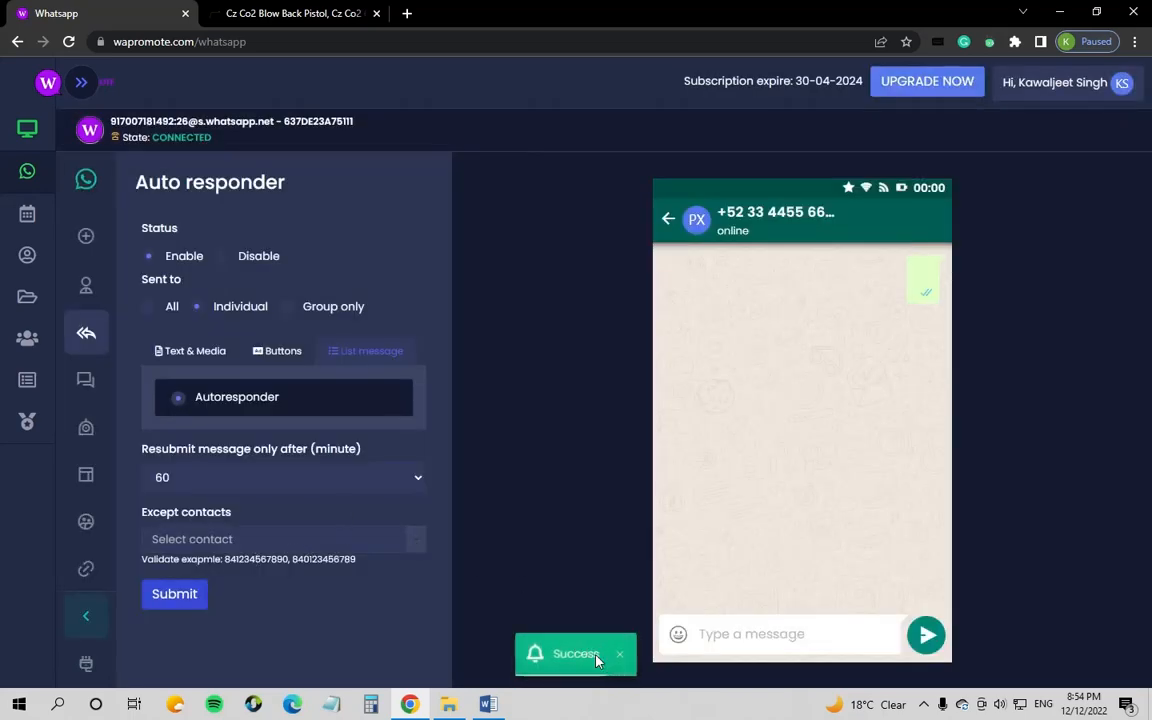
left_click(69, 42)
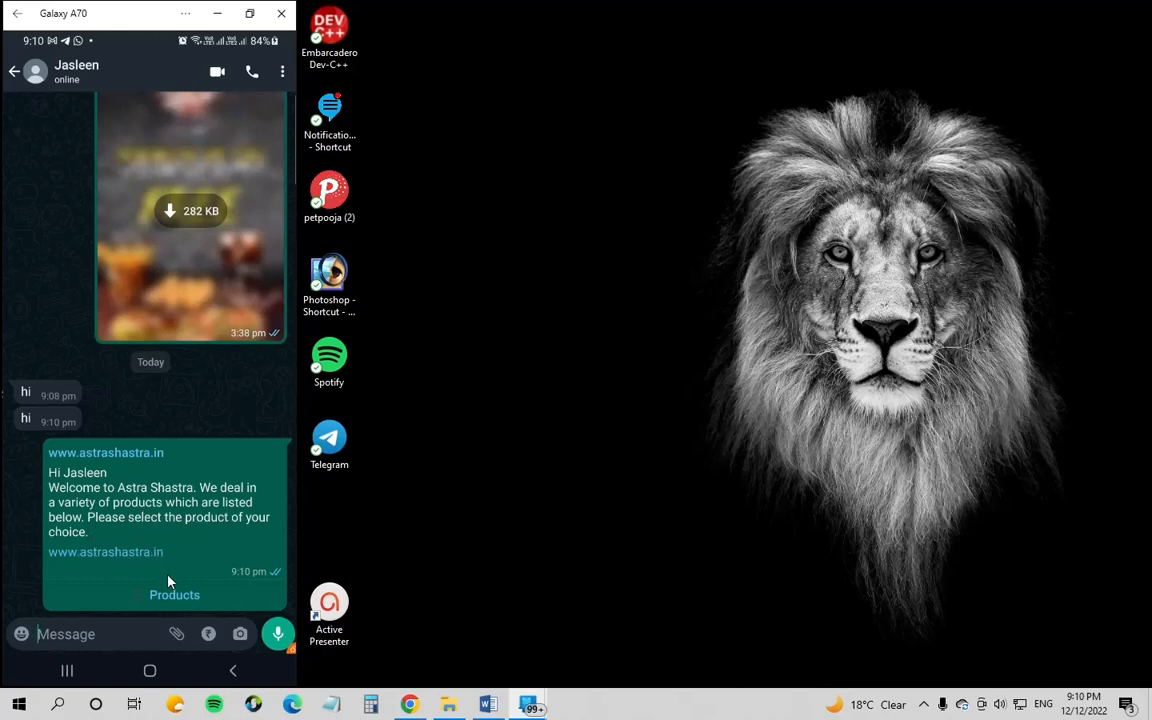
Step: Open the Products menu under the welcome reply to show its five options
left_click(177, 597)
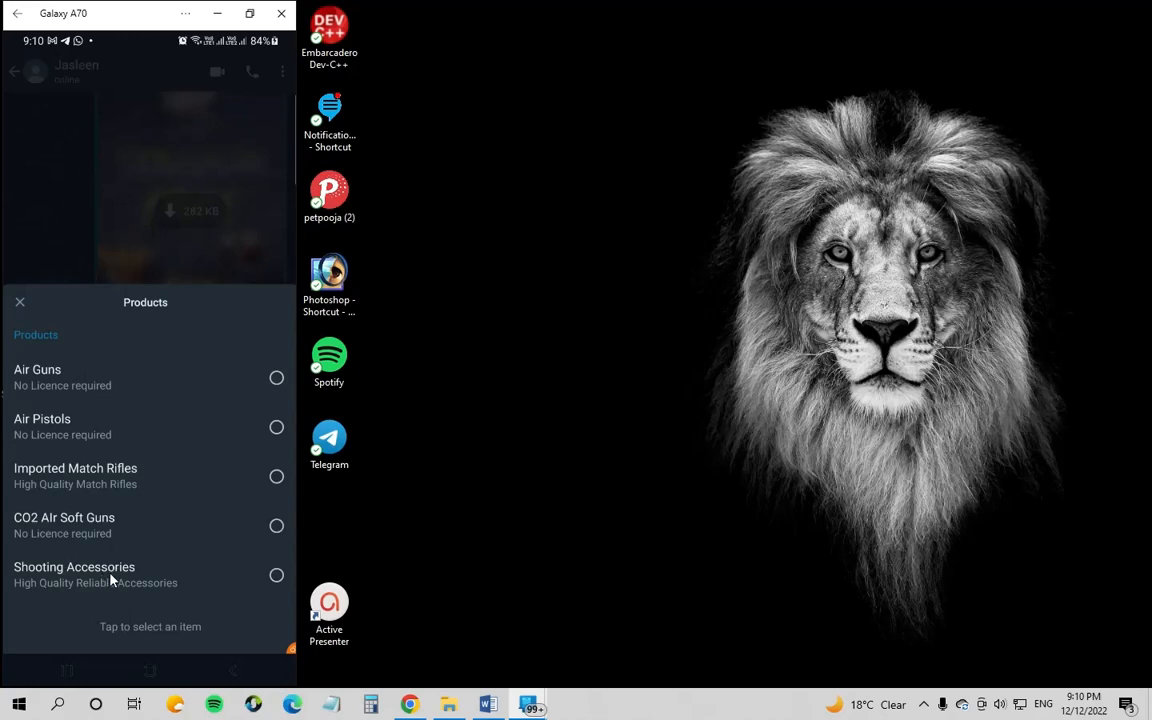
Step: Pick Air Guns from the Products list and go back to WaPromote in the browser
left_click(277, 379)
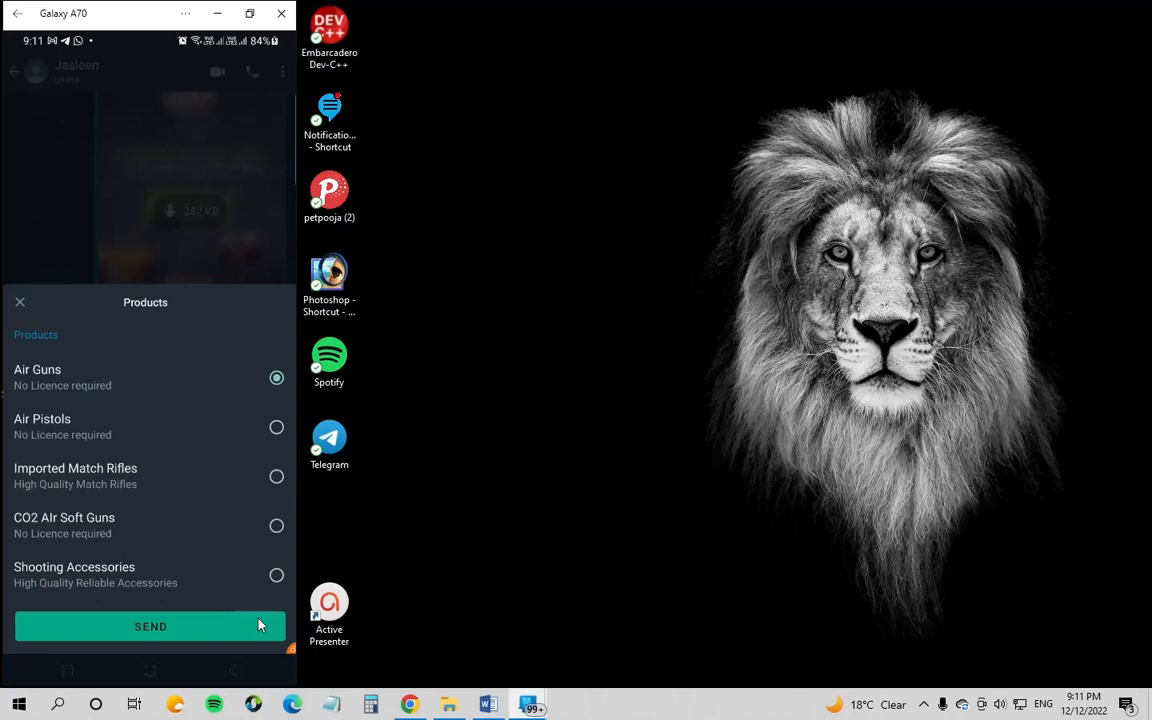
mouse_move(530, 706)
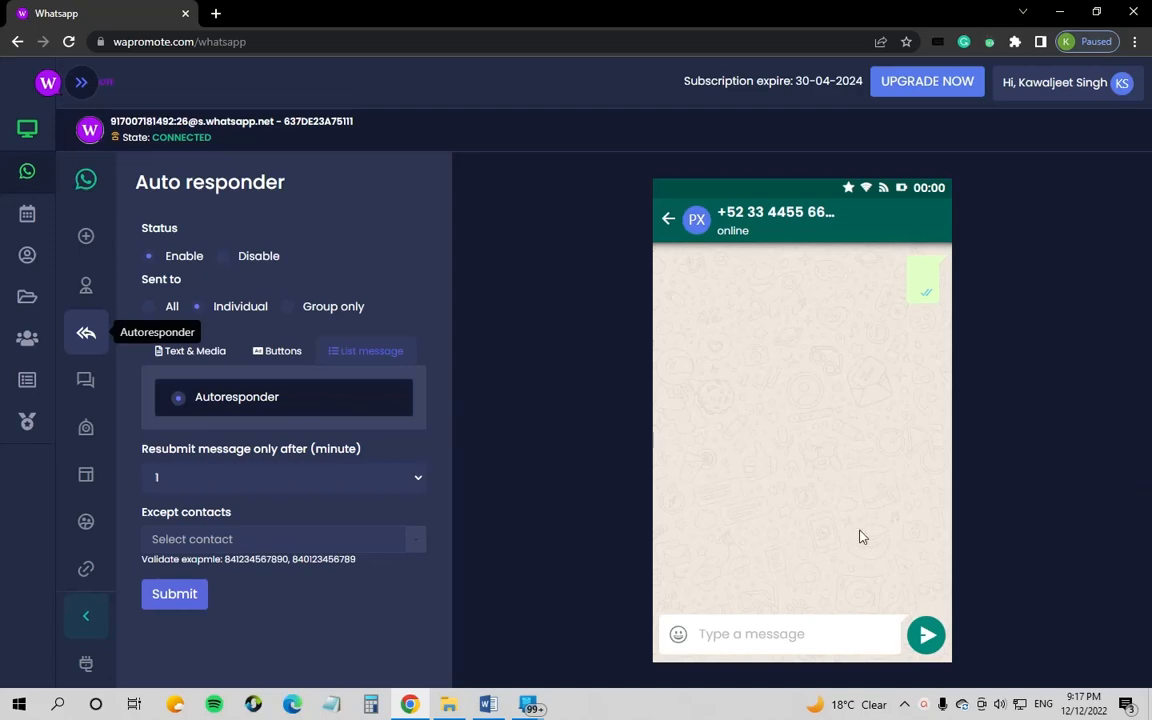
Step: Select the connected WhatsApp account on the Whatsapp page, then reopen Bulk messaging
left_click(86, 383)
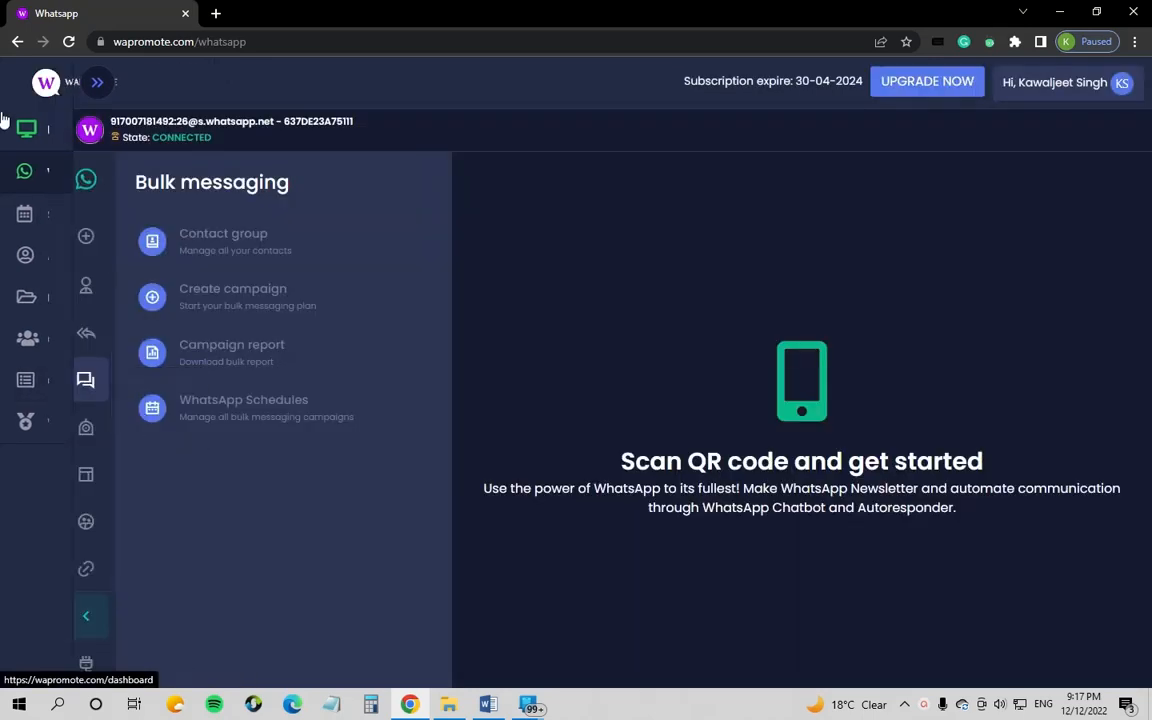
left_click(72, 175)
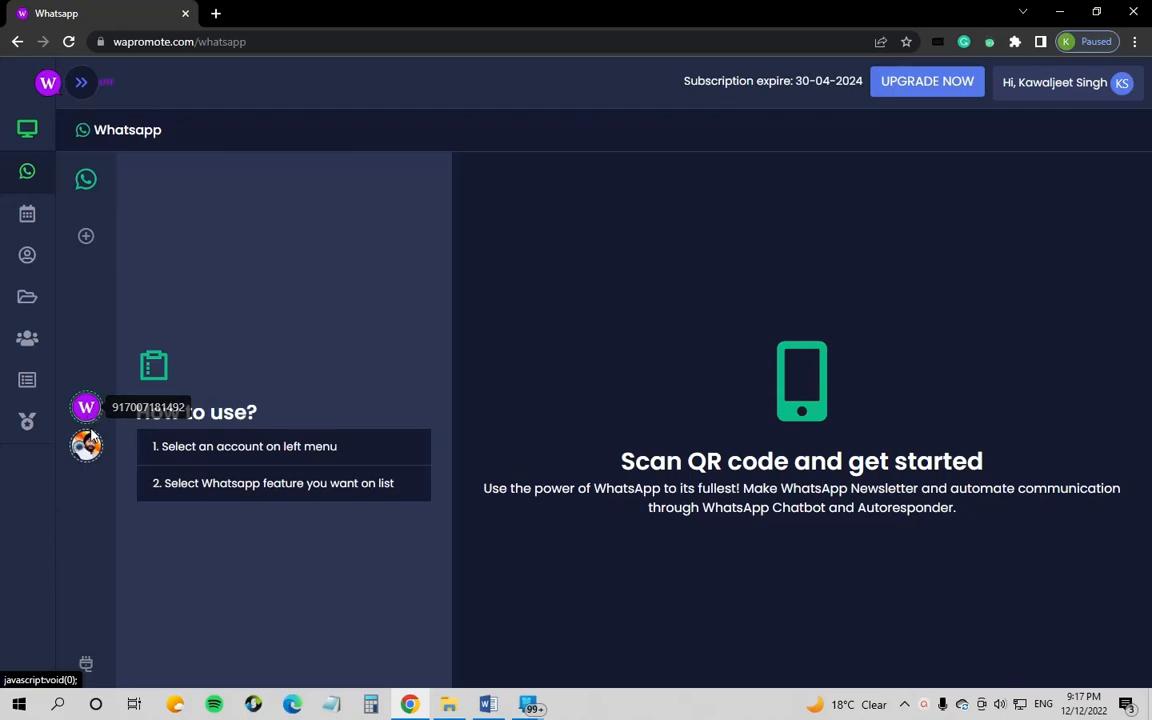
left_click(88, 409)
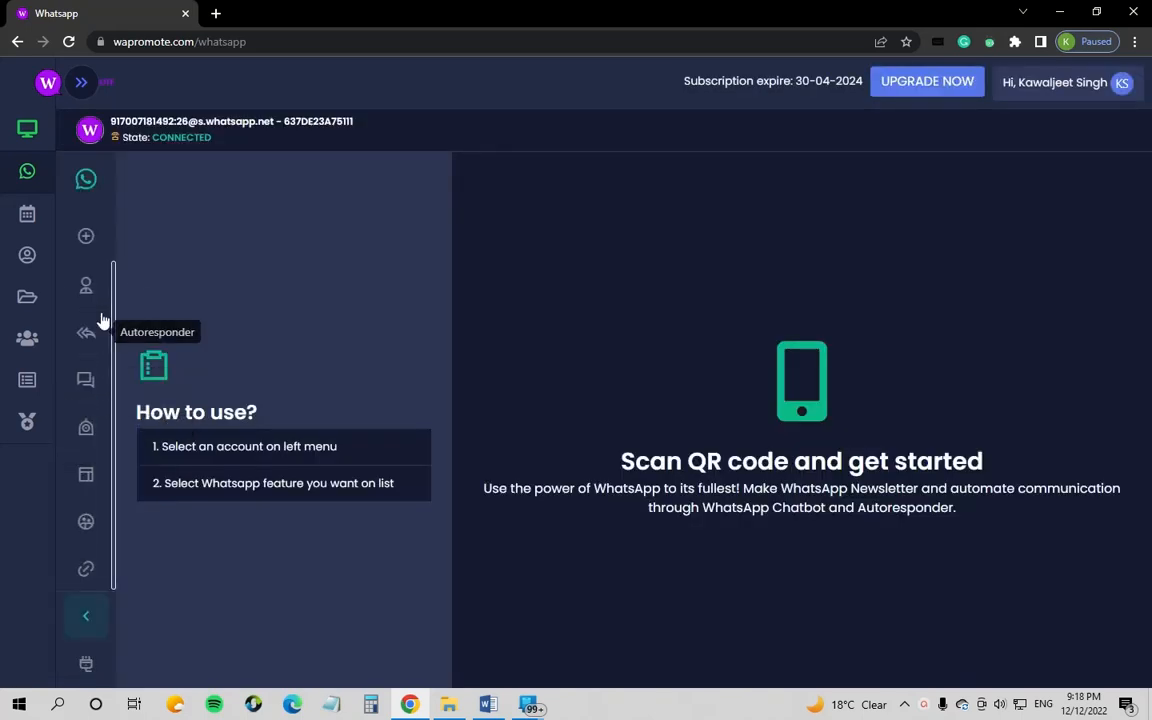
left_click(86, 385)
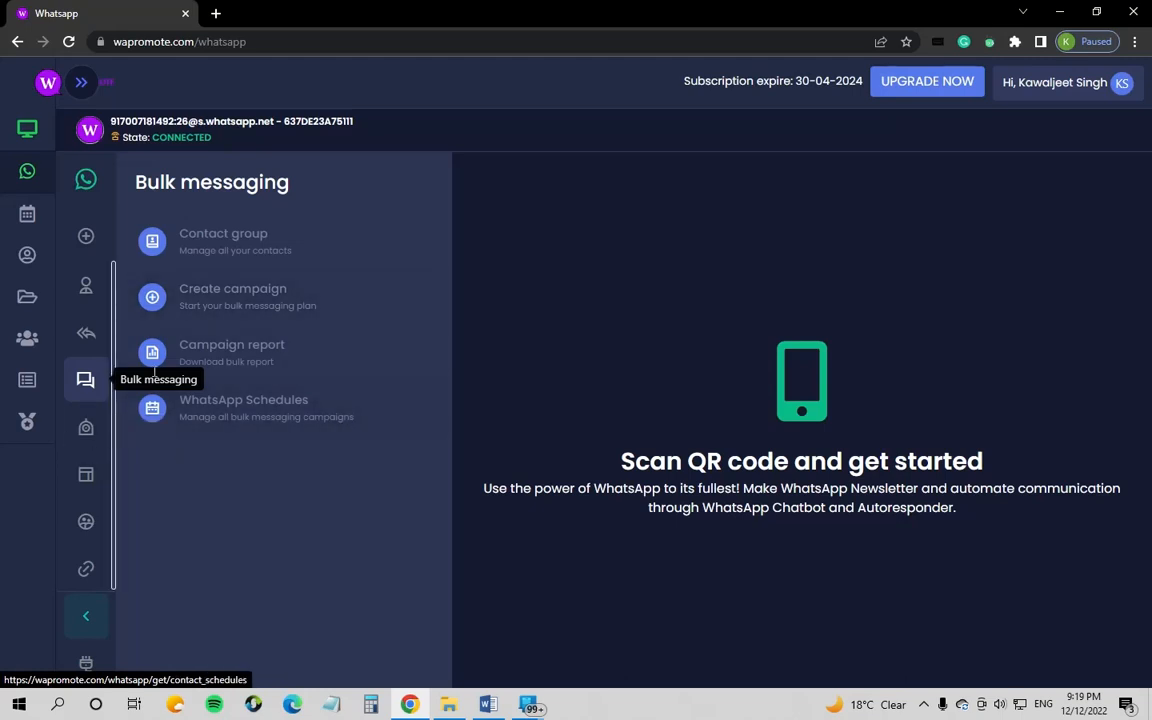
Step: Add a contact group named 'demo' from the Contact group list
left_click(265, 250)
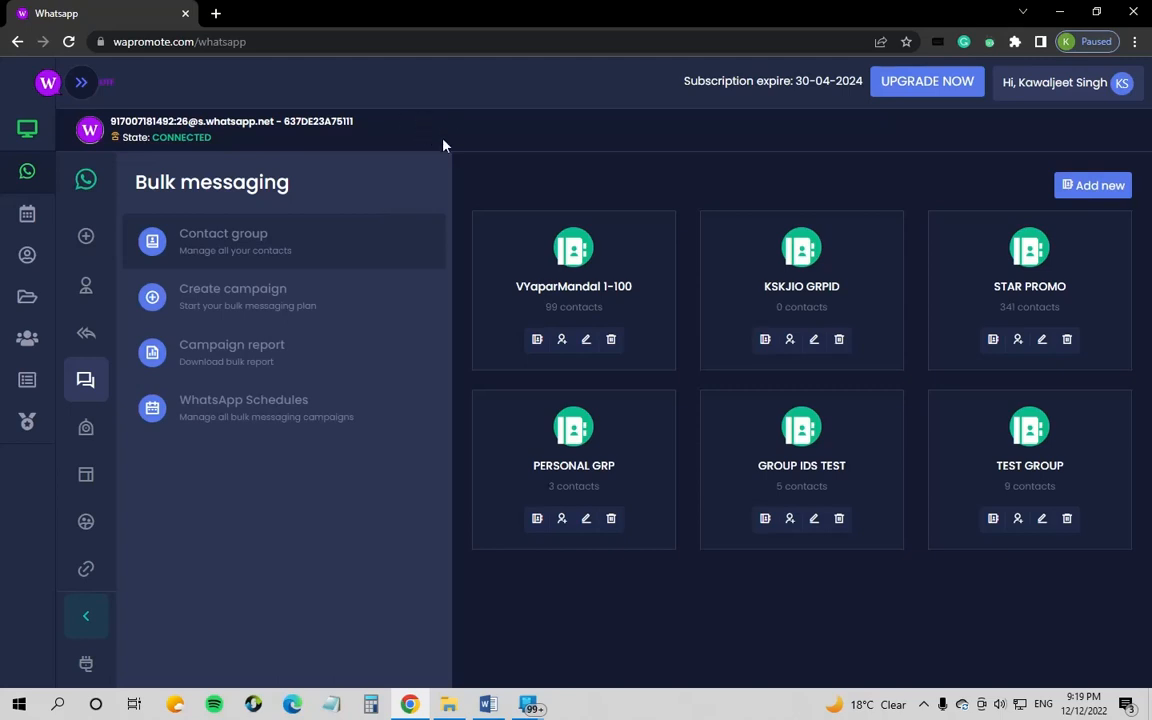
left_click(1095, 188)
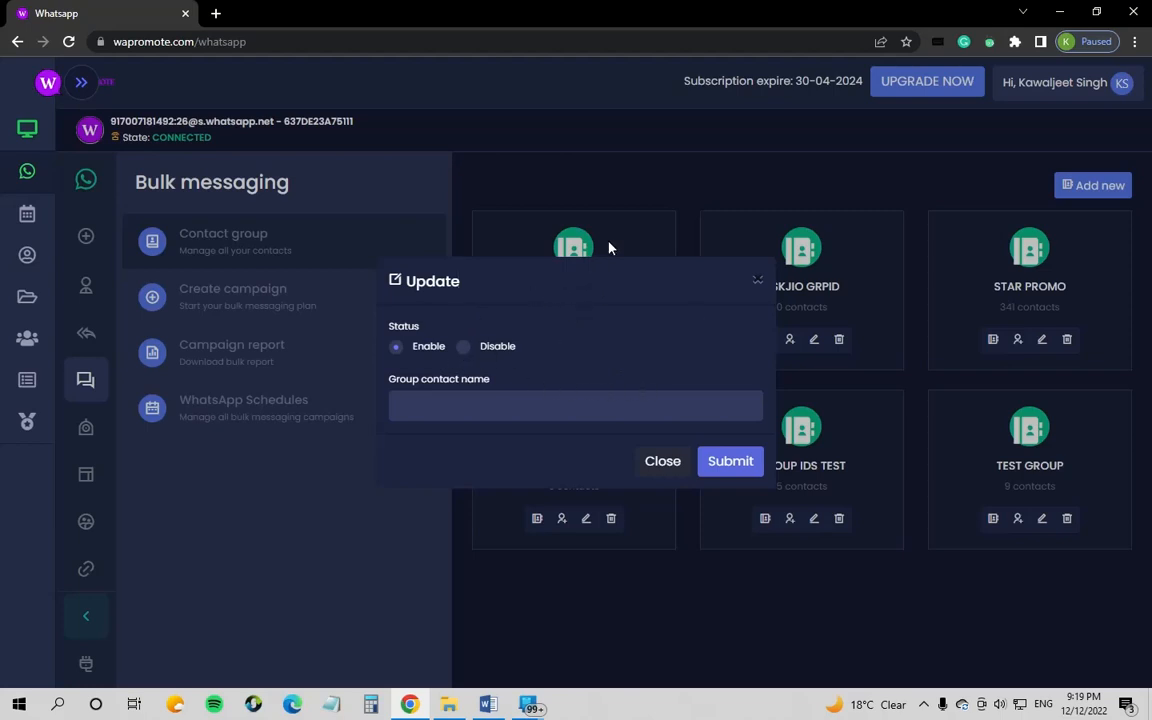
left_click(446, 404)
type("demo")
left_click(740, 462)
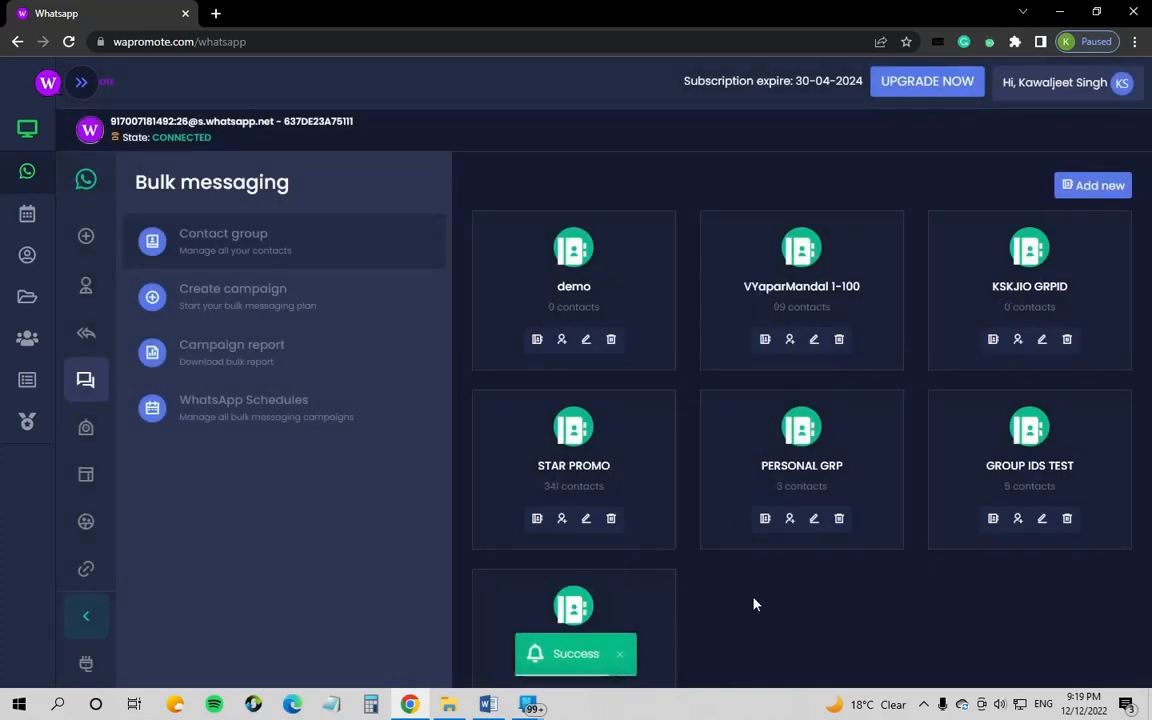
double_click(588, 287)
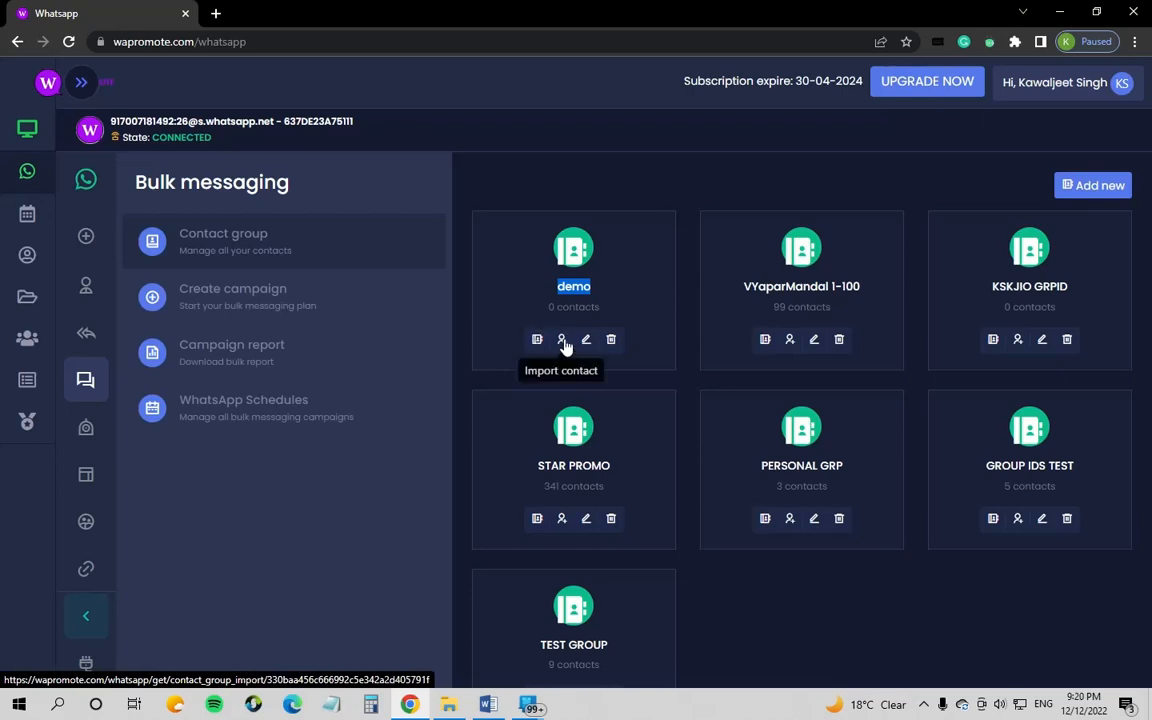
Step: Open the Import contact dialog from the demo group's card
left_click(563, 343)
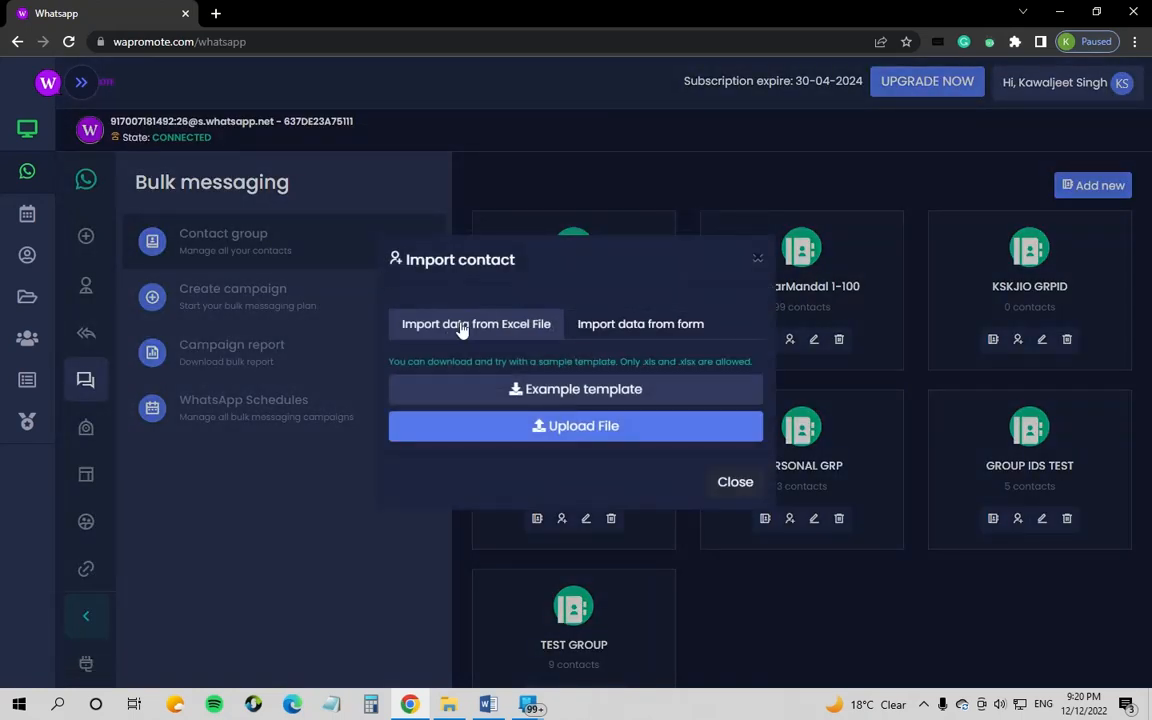
left_click(495, 331)
Step: Look at form-based phone number entry, then return to 'Import data from Excel File'
left_click(619, 328)
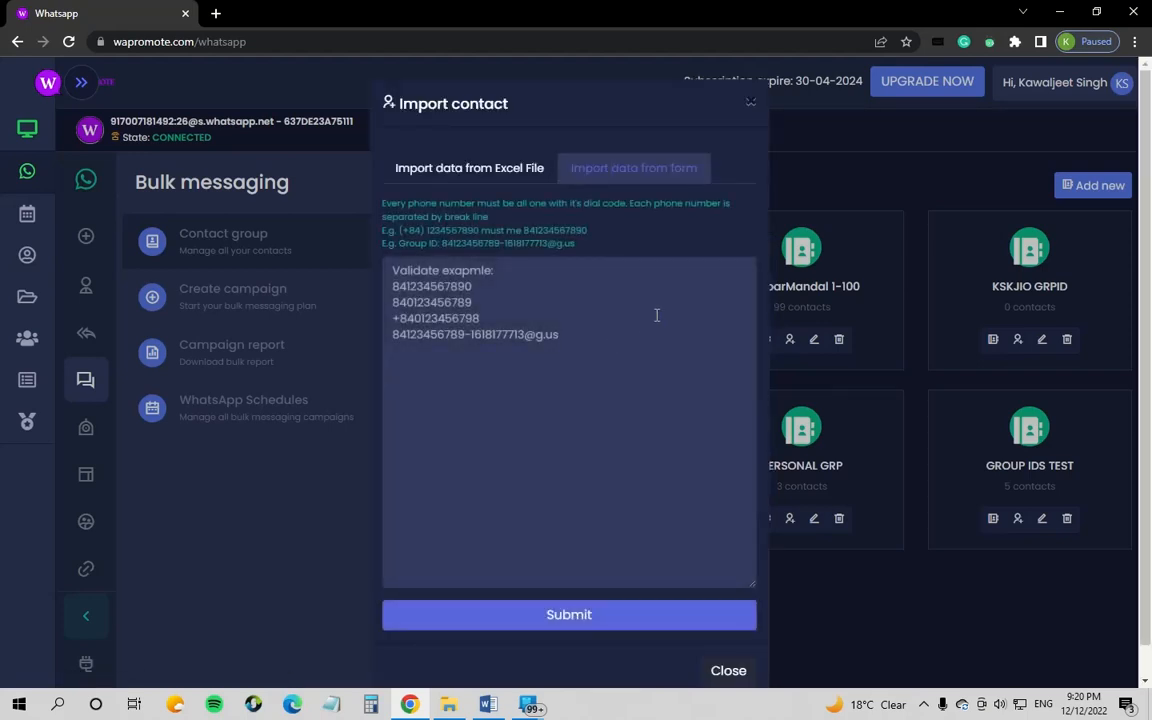
left_click(617, 352)
left_click(483, 176)
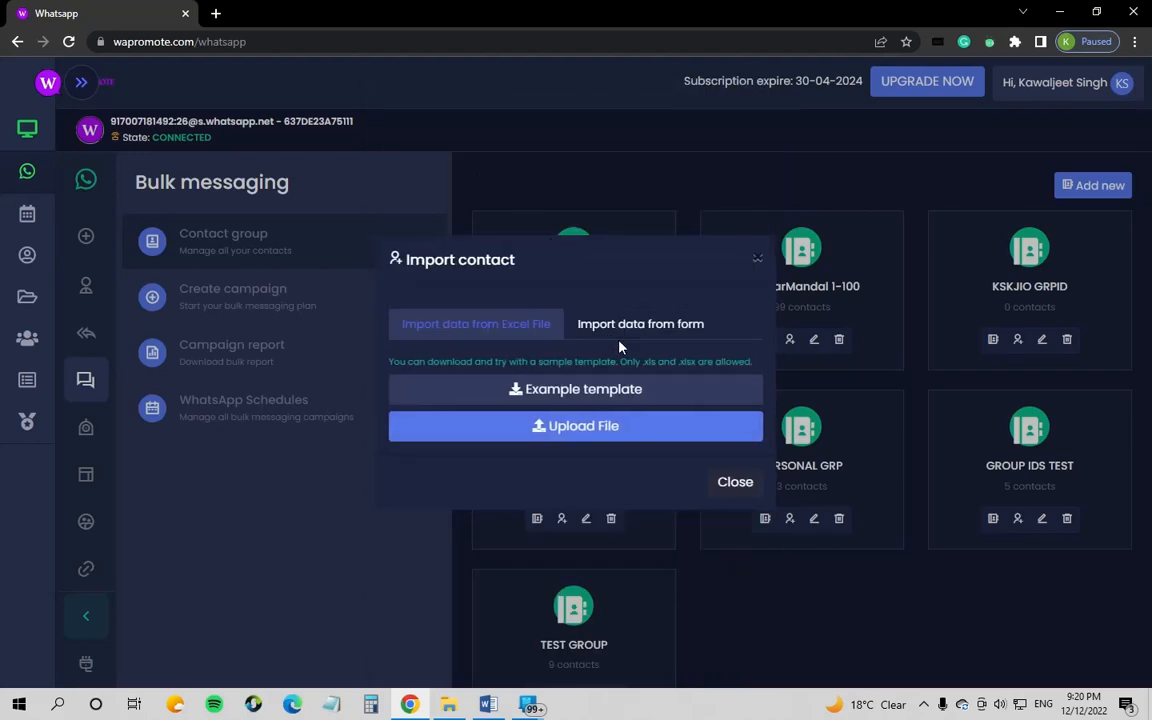
Step: Download the csv_template.csv example, view its column A phone numbers in Excel, then close it
left_click(498, 393)
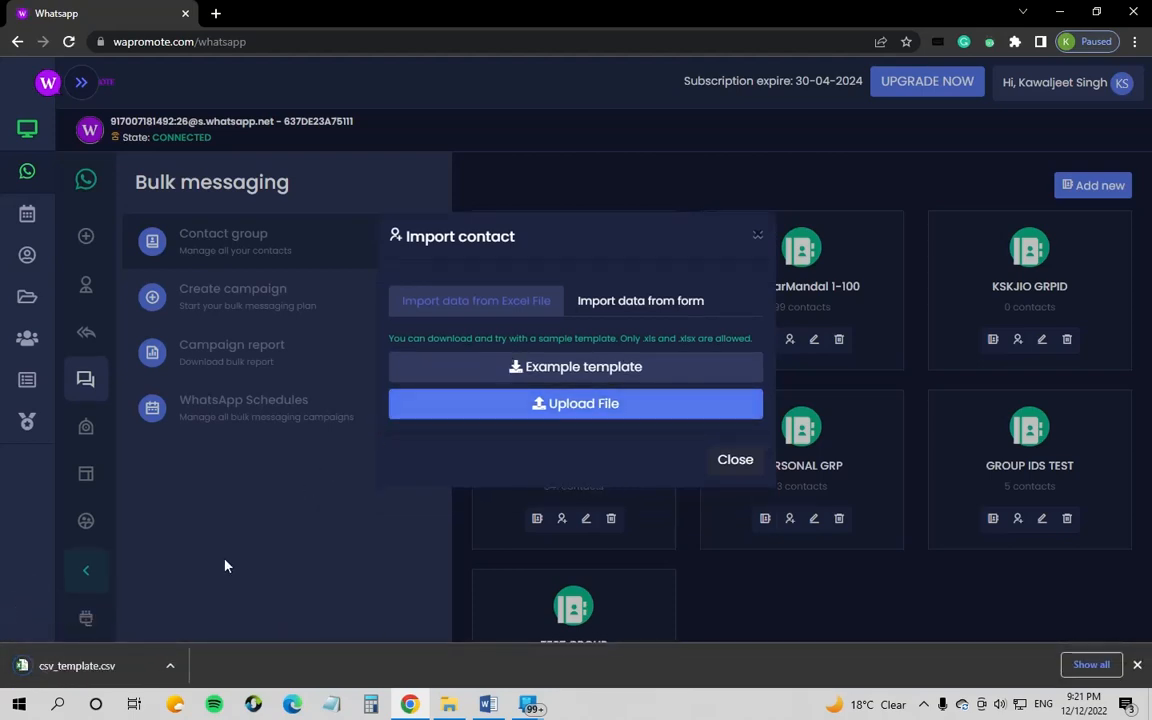
left_click(95, 677)
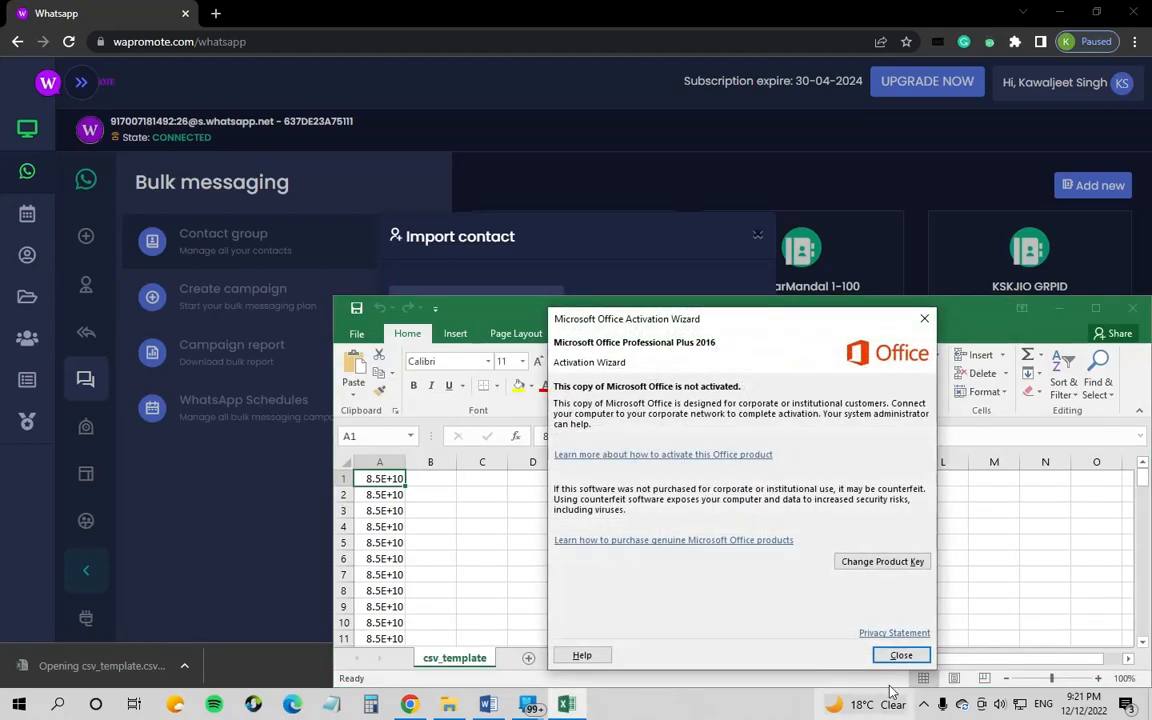
left_click(900, 654)
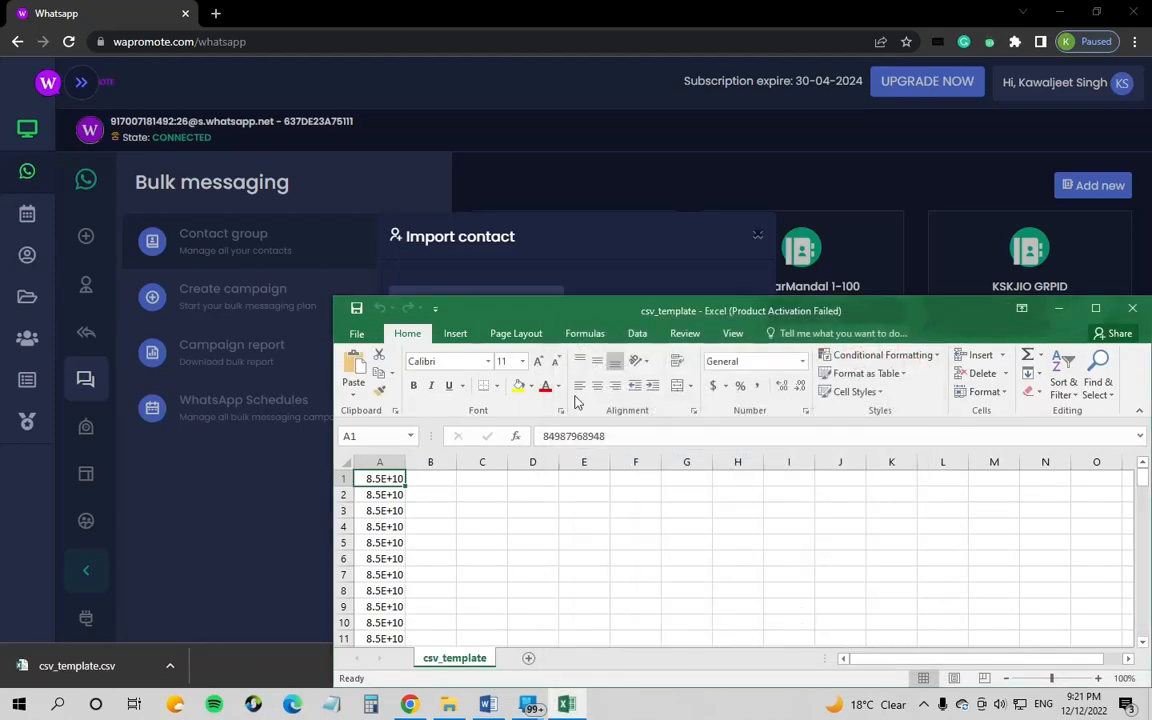
left_click_drag(872, 320, 721, 168)
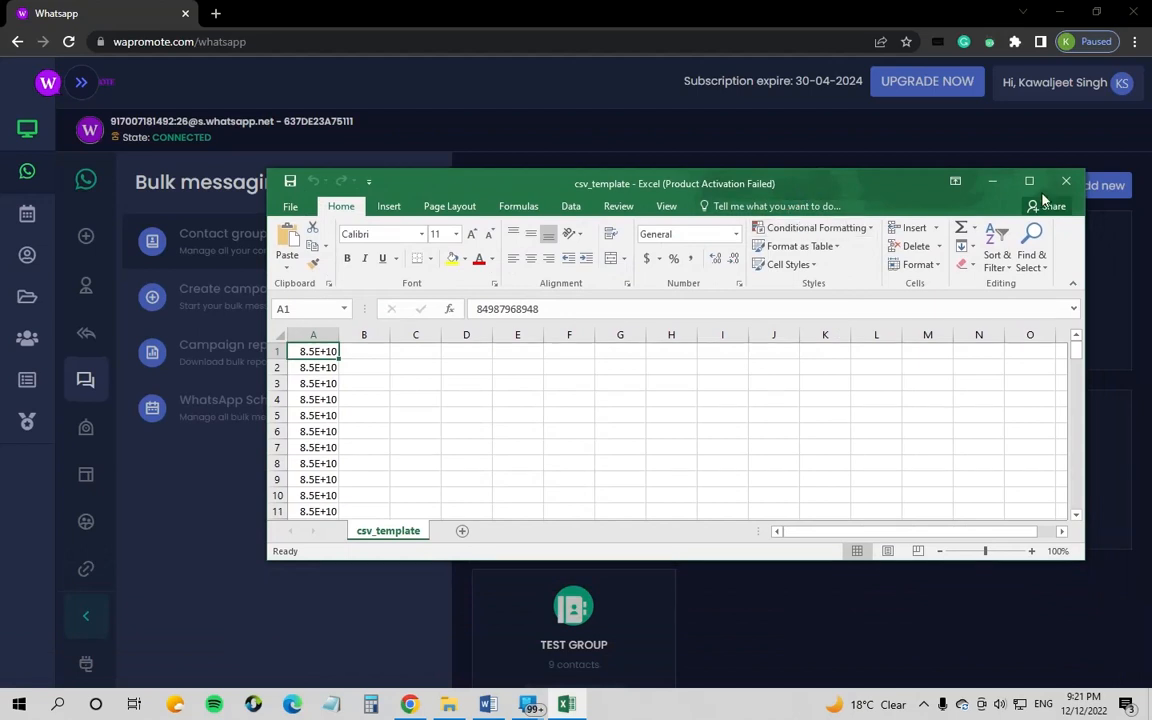
left_click(960, 163)
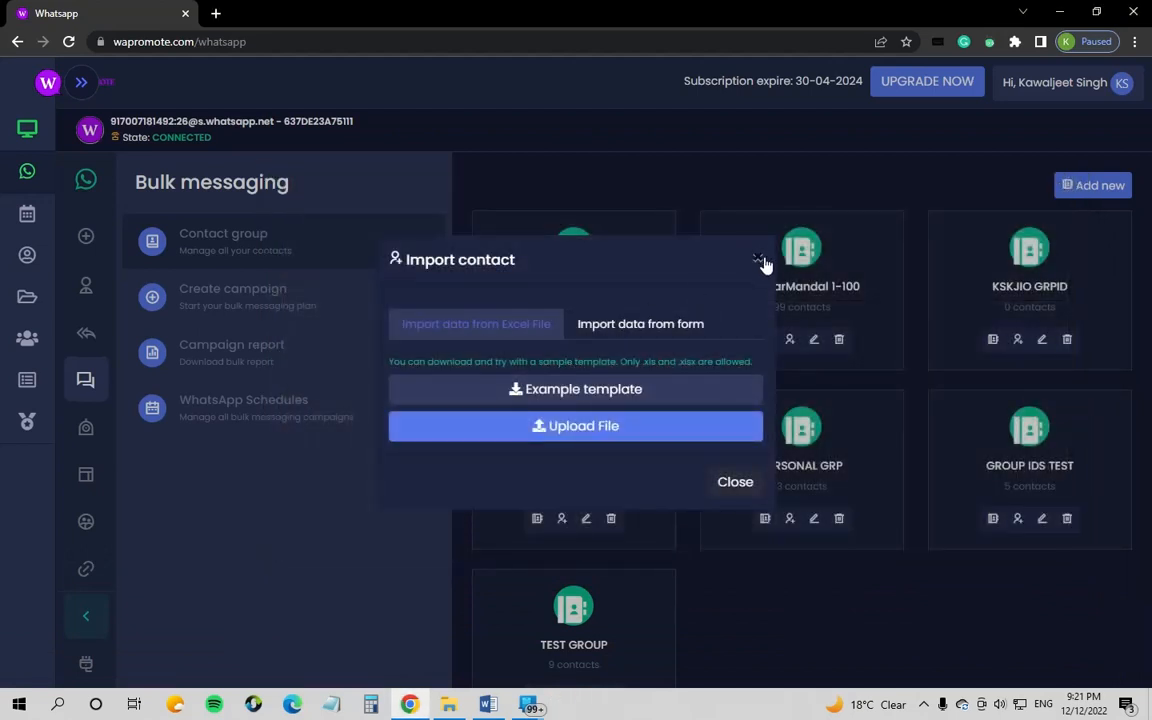
Step: Cancel choosing a contact file and close the Import contact dialog
left_click(586, 441)
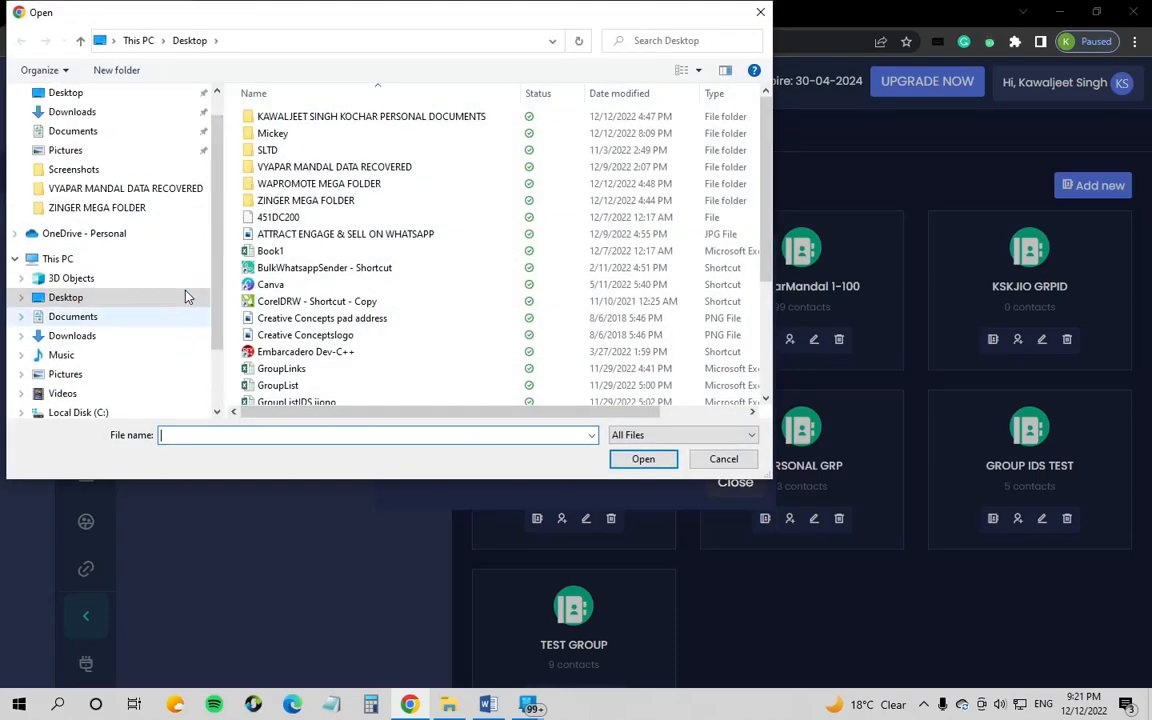
scroll(300, 283, "down", 3)
scroll(183, 298, "down", 2)
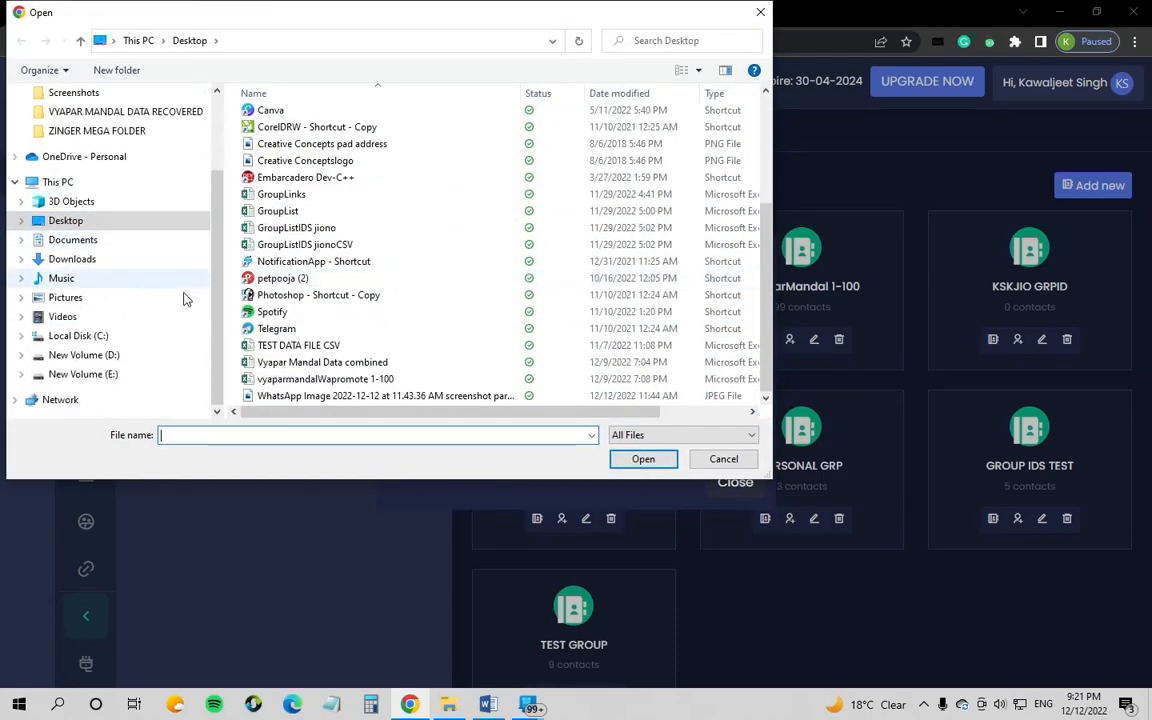
left_click(722, 462)
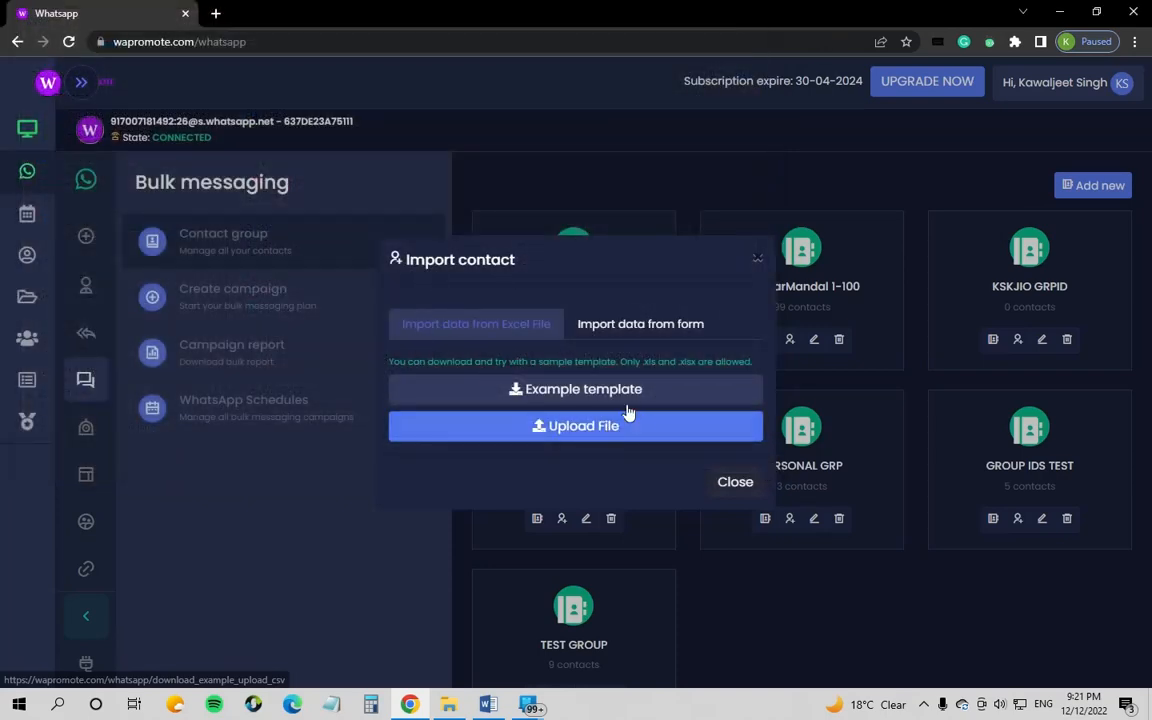
left_click(756, 258)
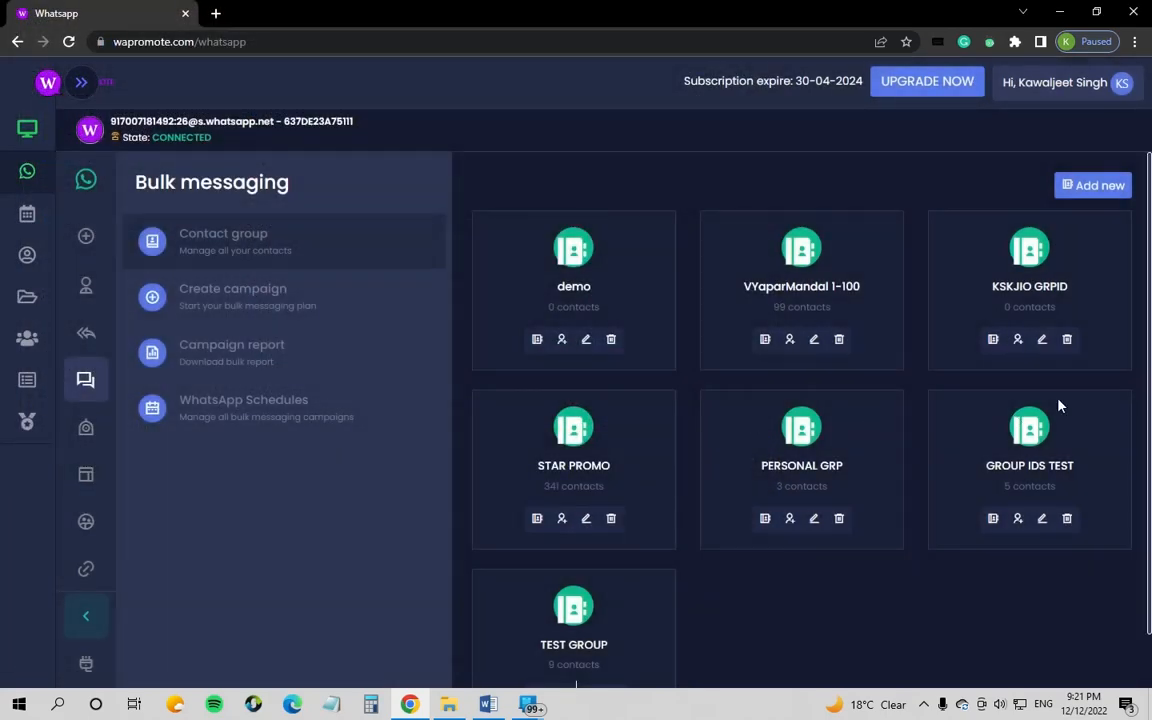
Step: Open the demo group's Update dialog from its card
scroll(720, 520, "down", 1)
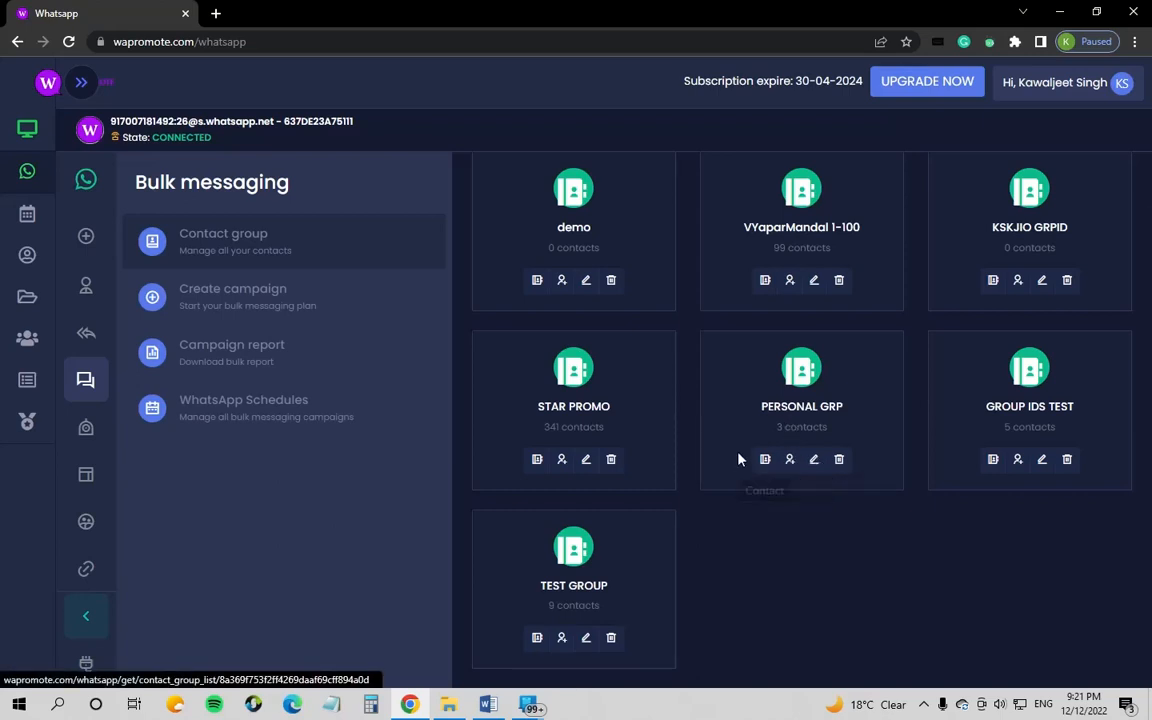
scroll(750, 365, "up", 1)
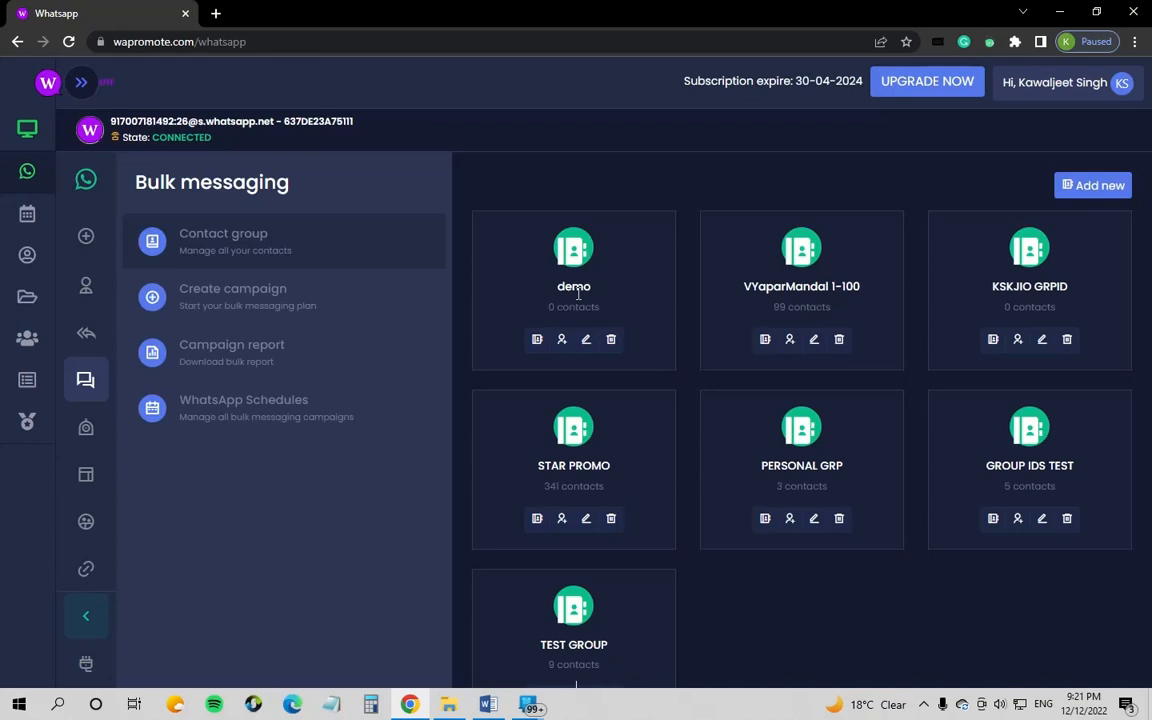
left_click(587, 345)
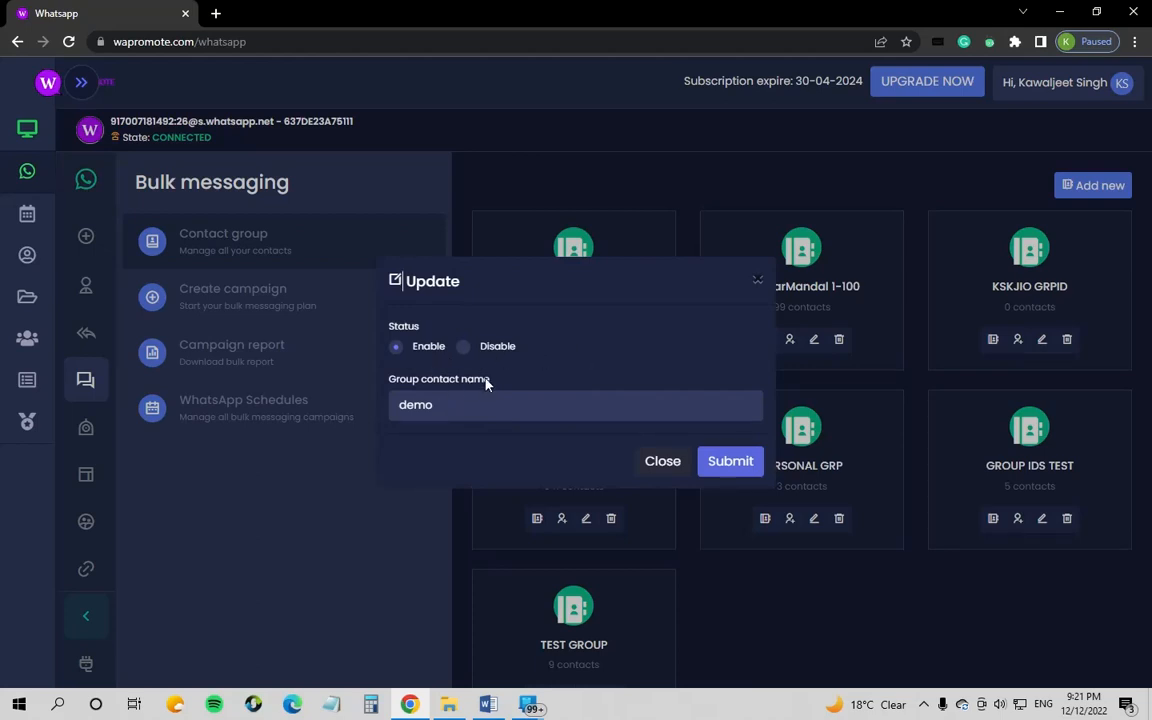
Step: Close the demo group's Update dialog and check its empty contacts list
left_click(757, 280)
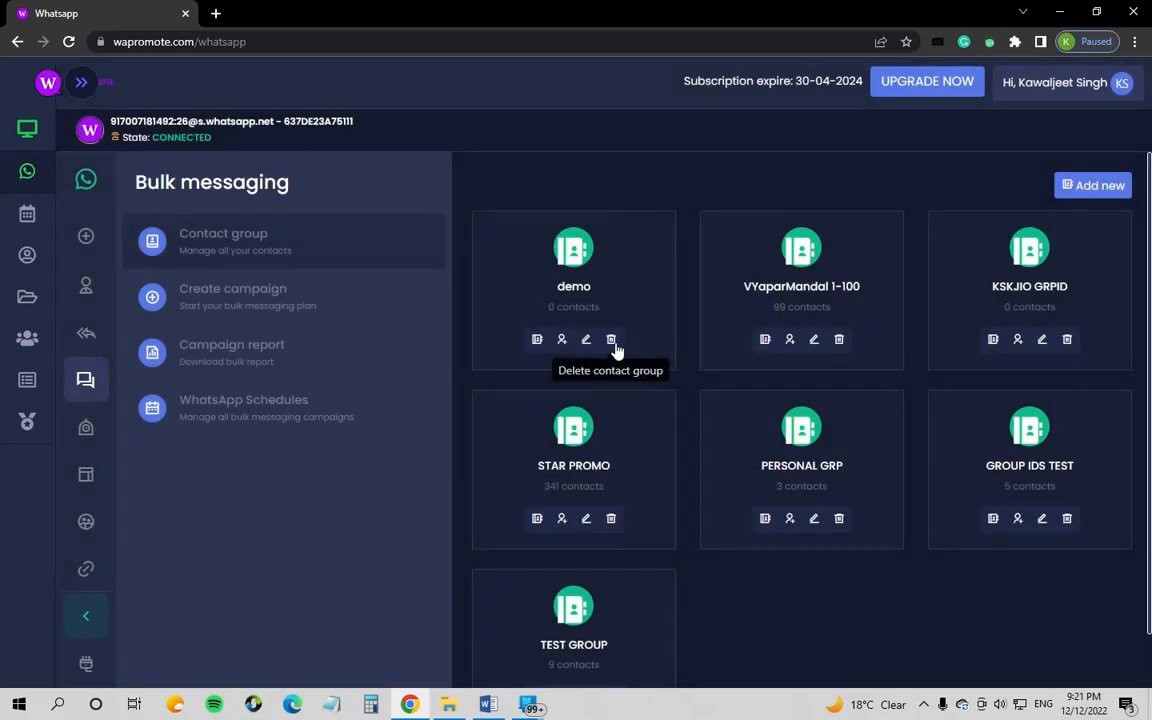
left_click(536, 340)
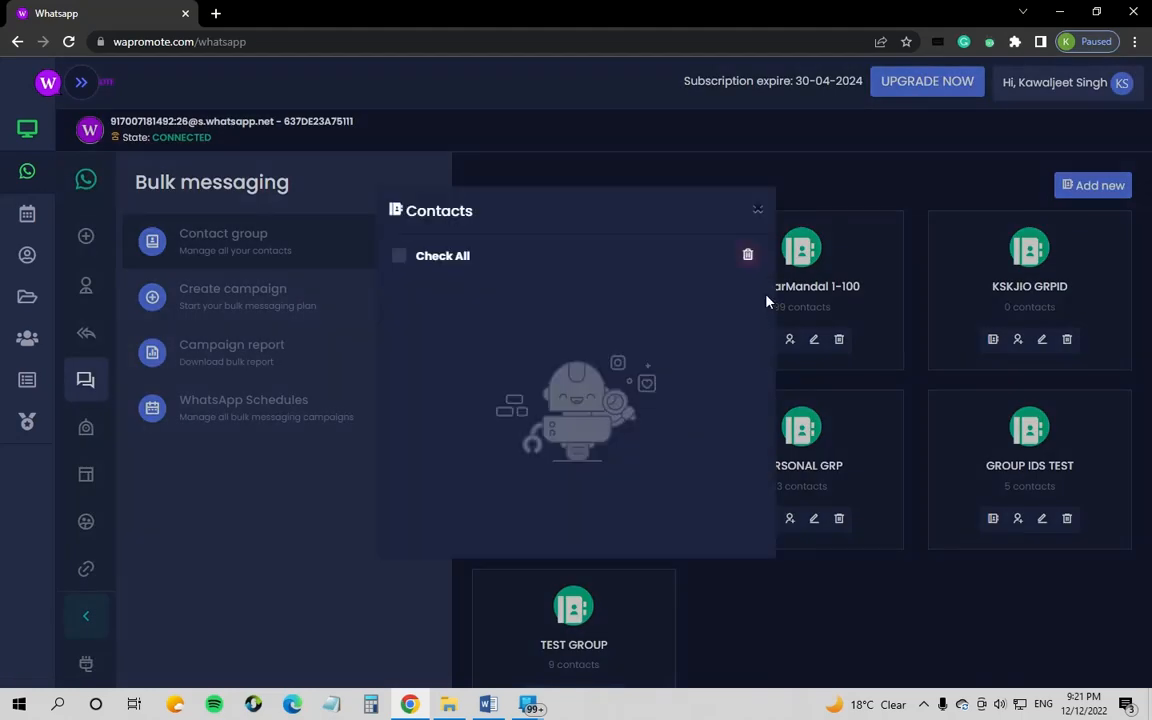
left_click(759, 212)
scroll(575, 500, "down", 1)
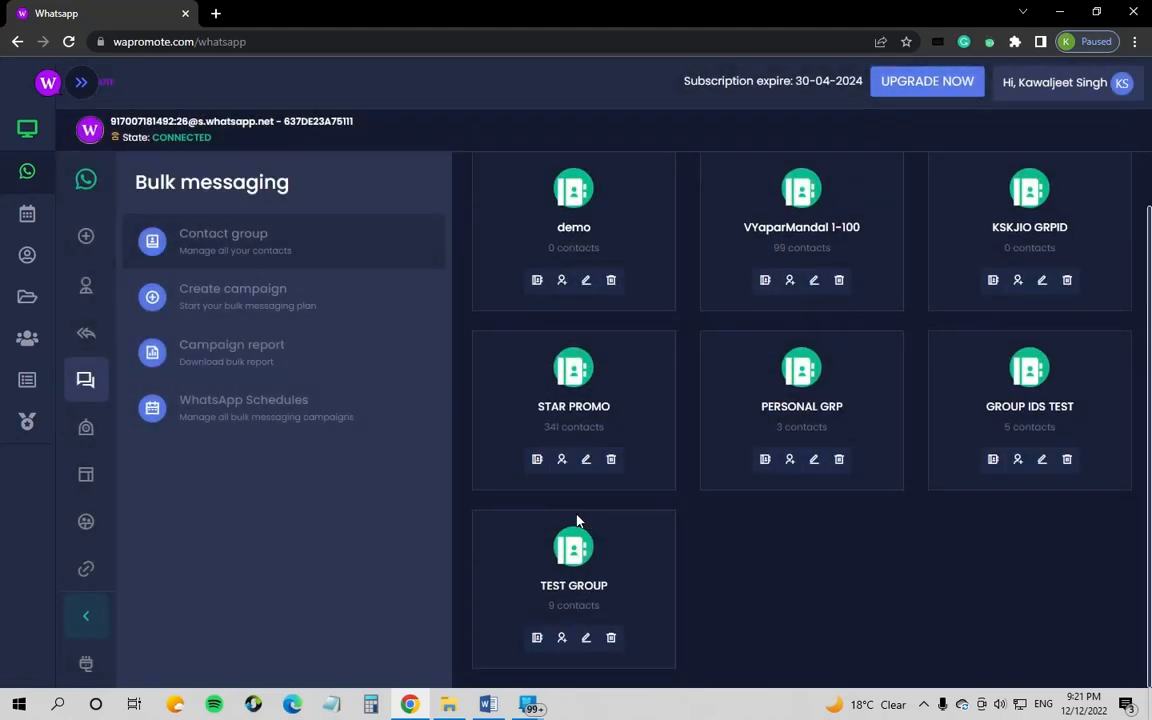
Step: Remove one phone number from VYaparMandal 1-100, leaving 98 contacts, then start a new campaign
left_click(540, 466)
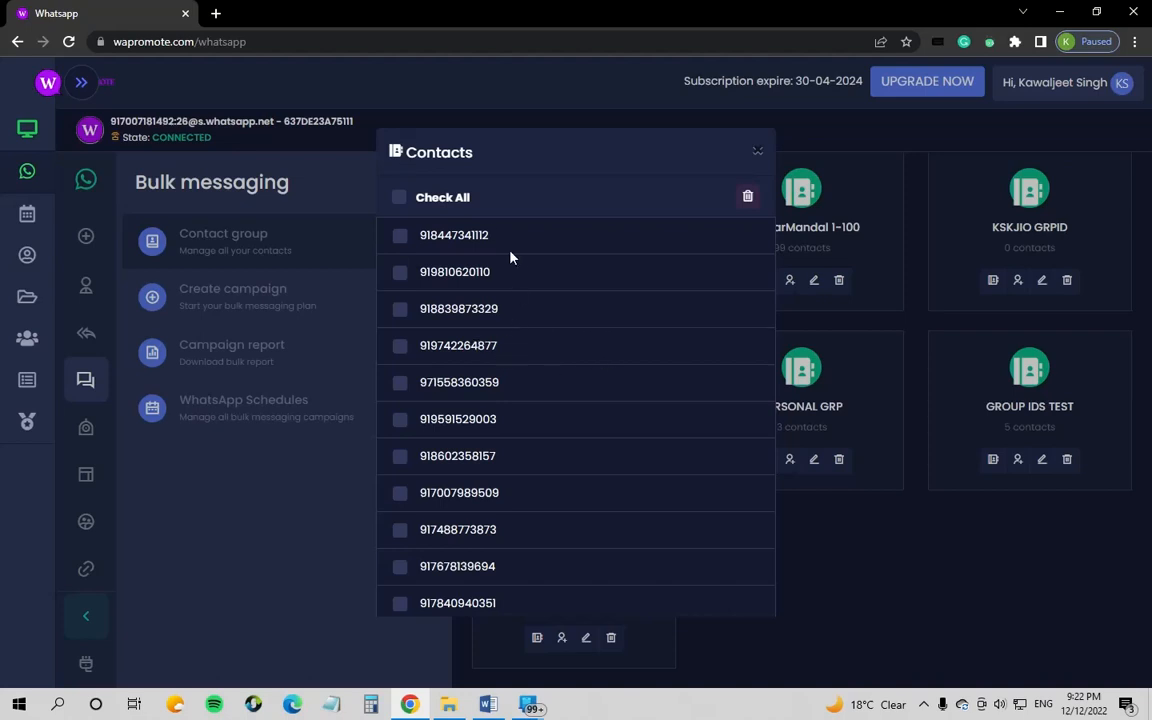
scroll(445, 250, "down", 2)
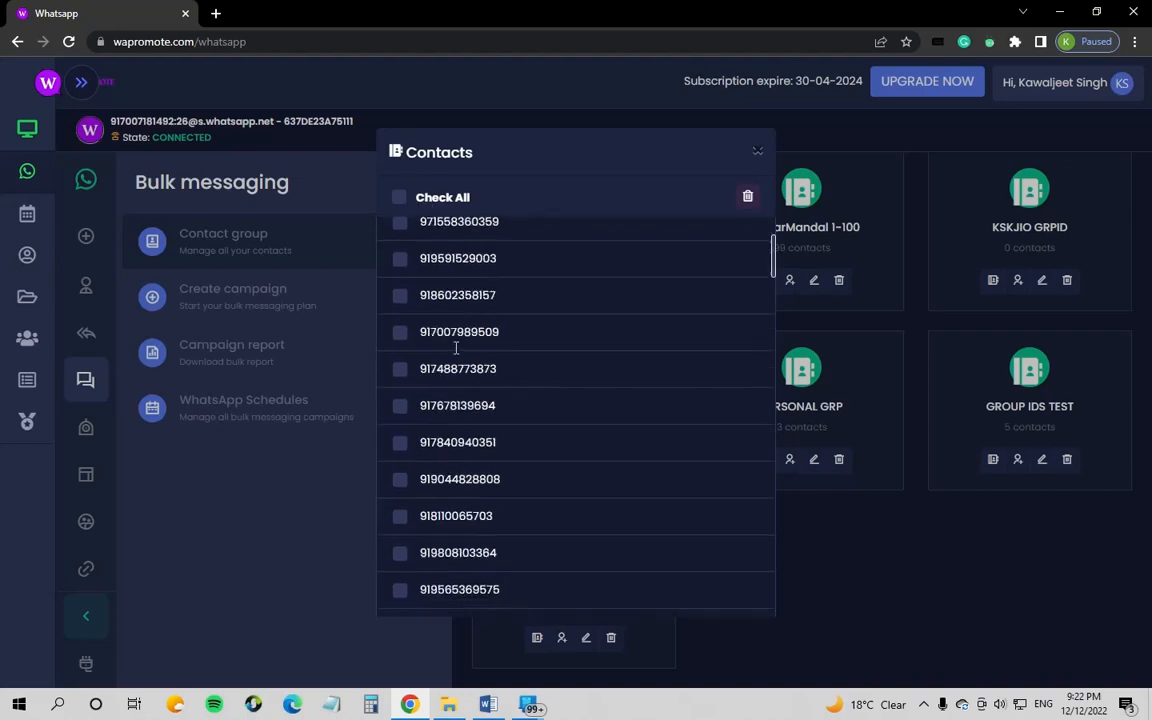
scroll(440, 325, "up", 2)
left_click(400, 279)
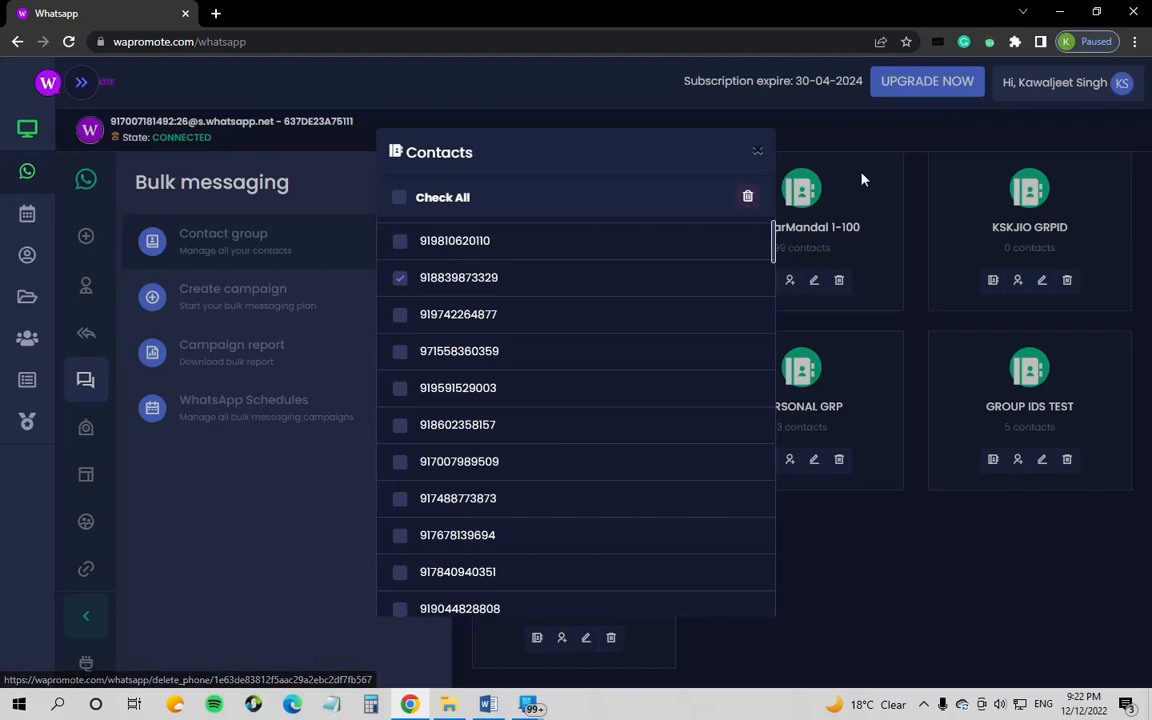
left_click(758, 152)
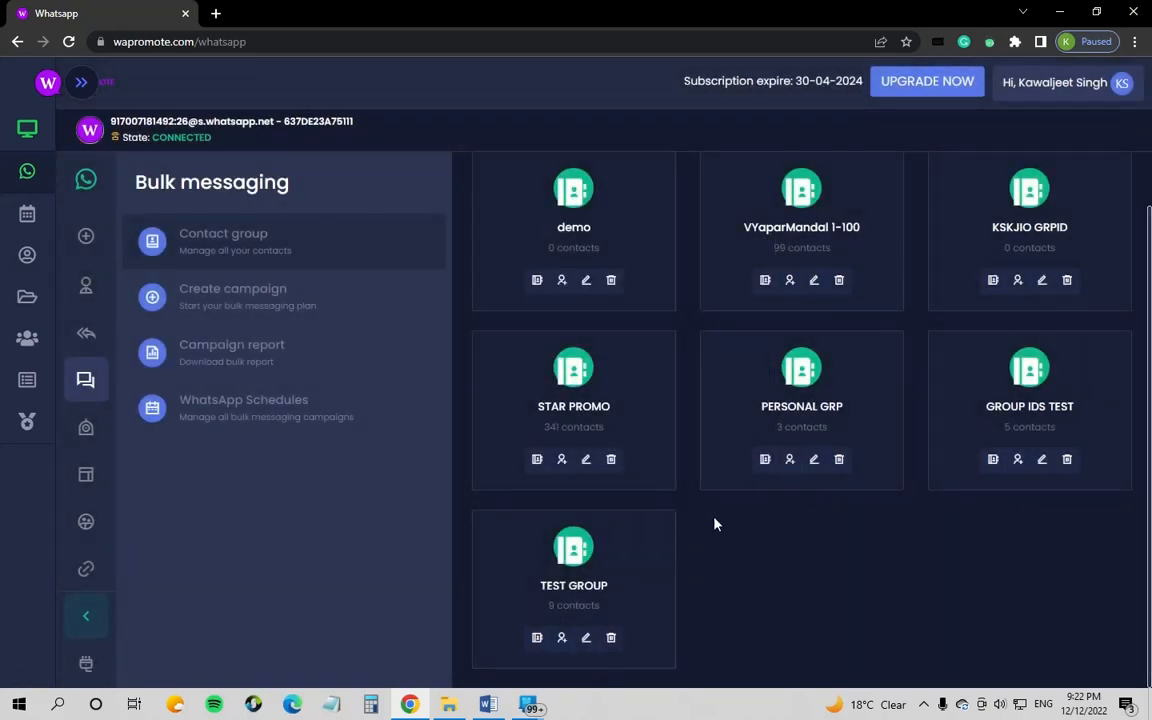
scroll(640, 480, "up", 1)
left_click(262, 296)
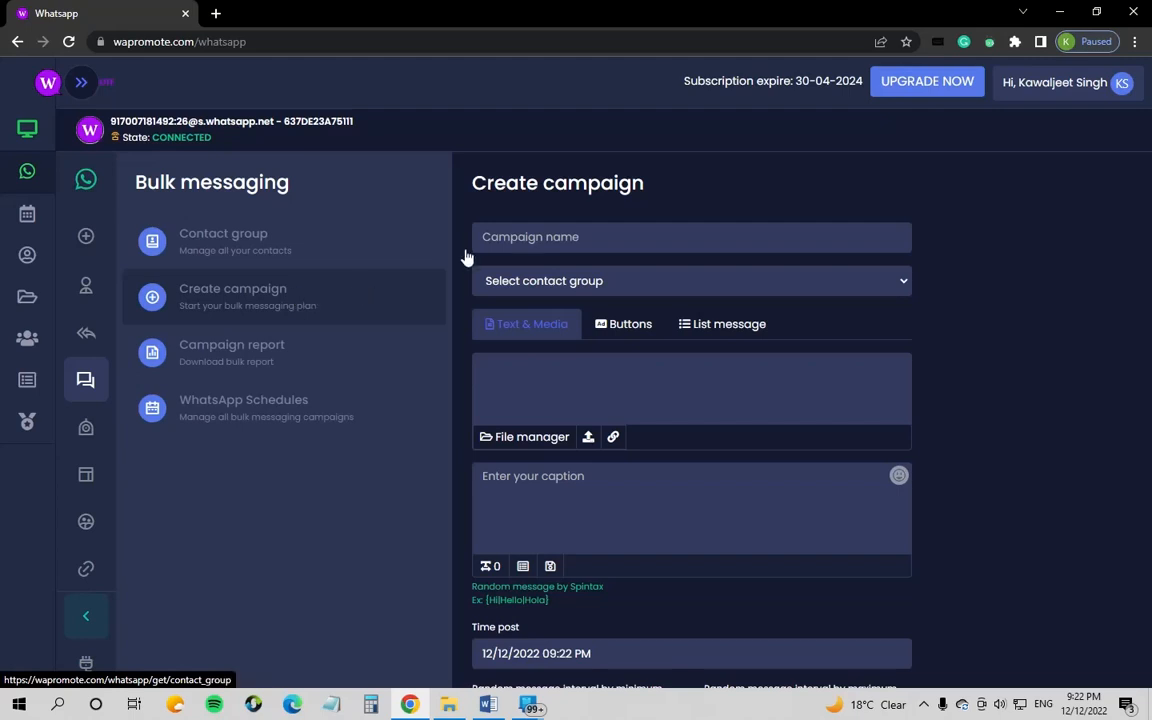
Step: Name the new campaign 'Demo Campaign', target the PERSONAL GRP group, and glance at the Buttons and List tabs
left_click(589, 231)
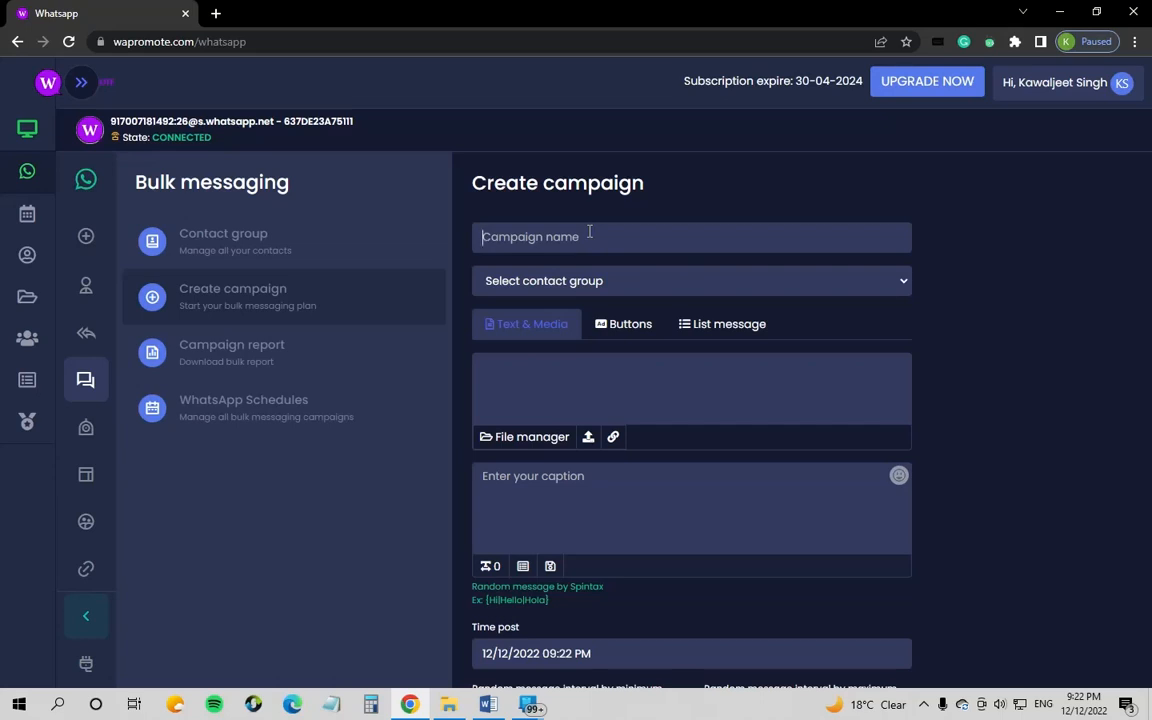
type("Demo Campaign")
left_click(603, 282)
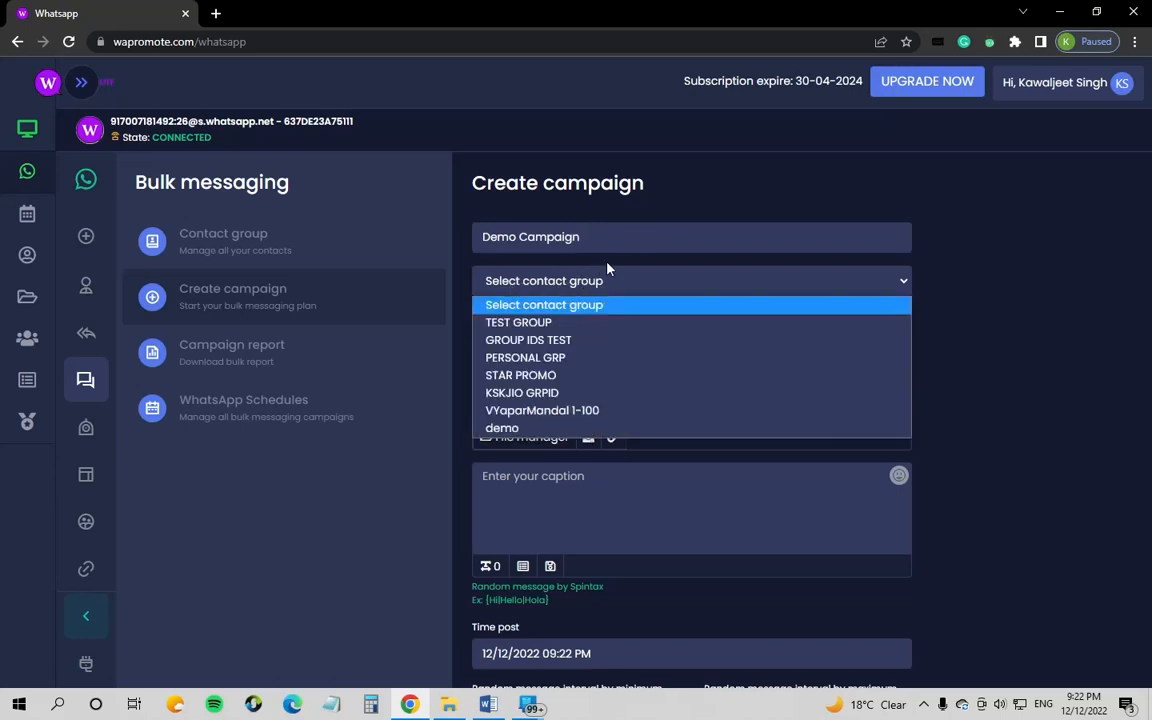
left_click(530, 358)
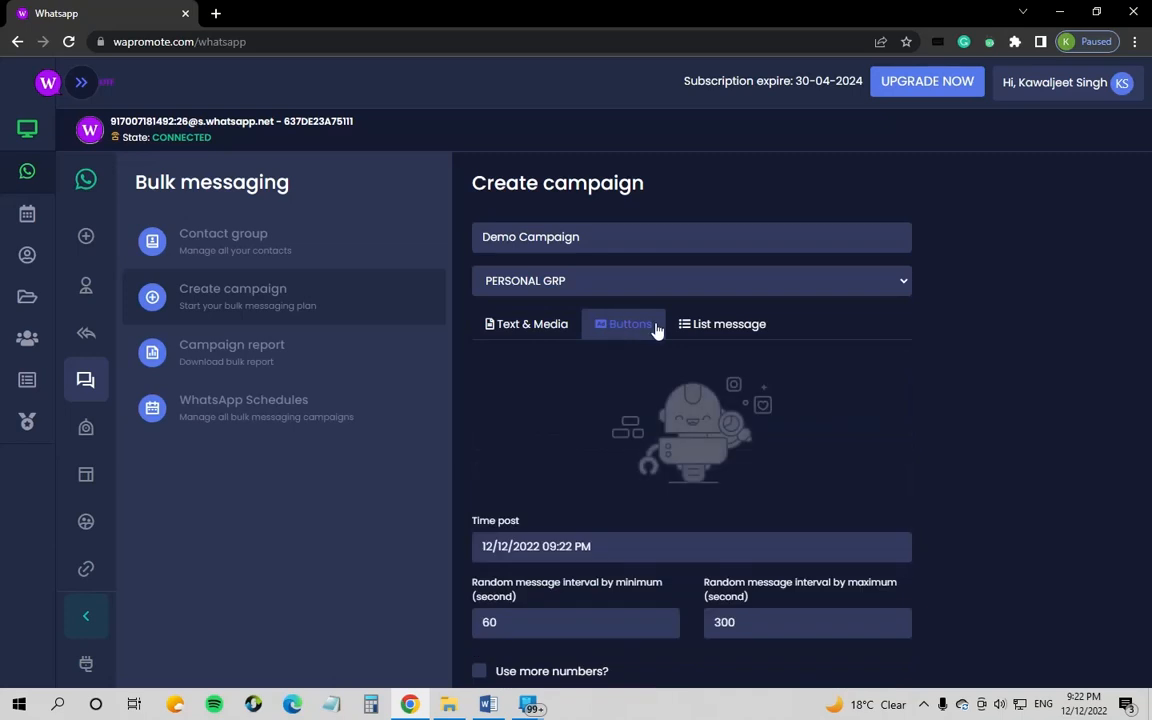
left_click(697, 330)
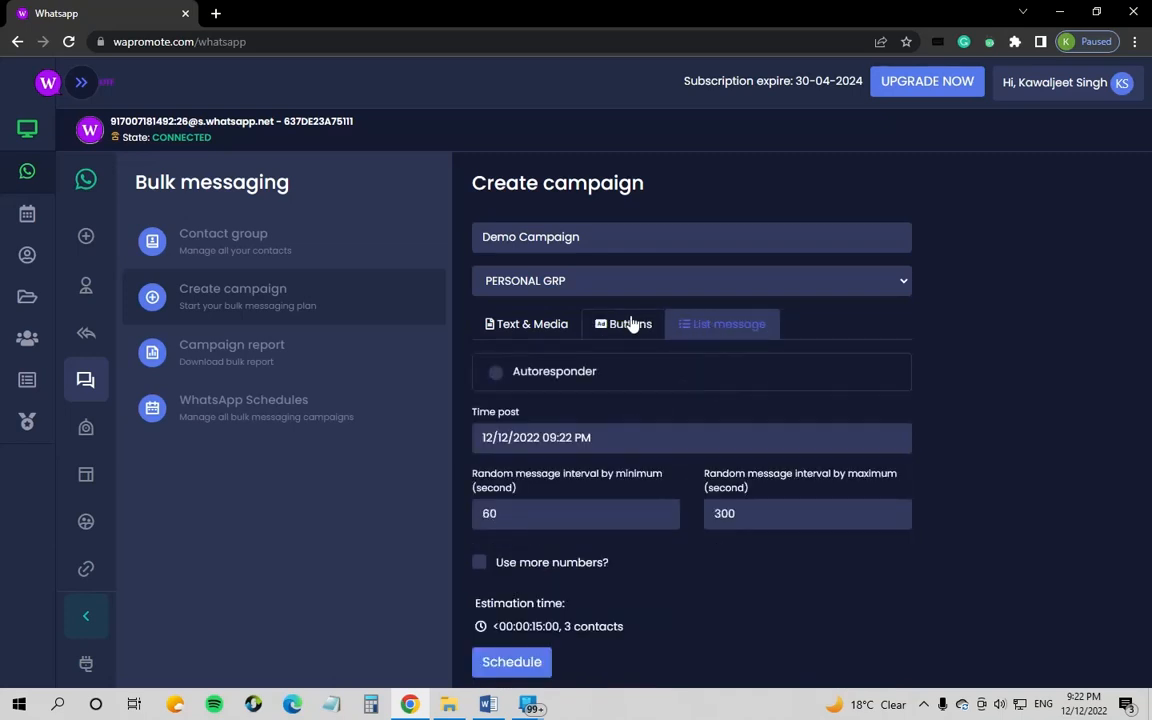
left_click(510, 332)
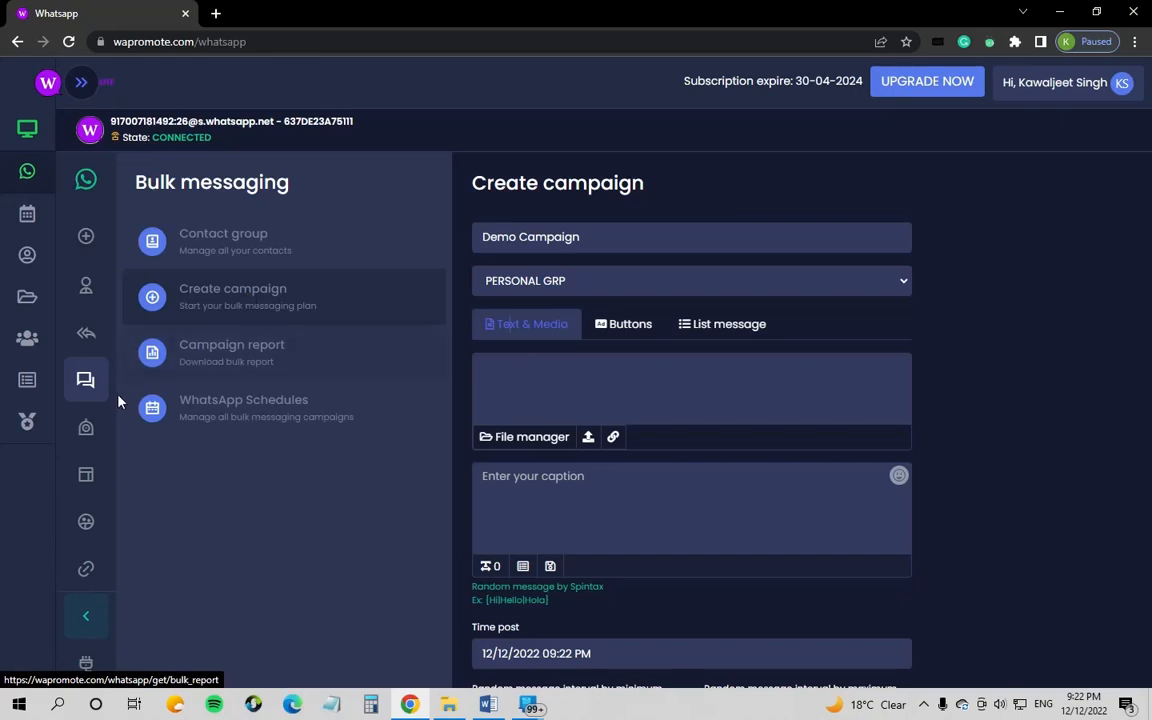
Step: Look over the list and button message templates, then start a new button message template
left_click(87, 478)
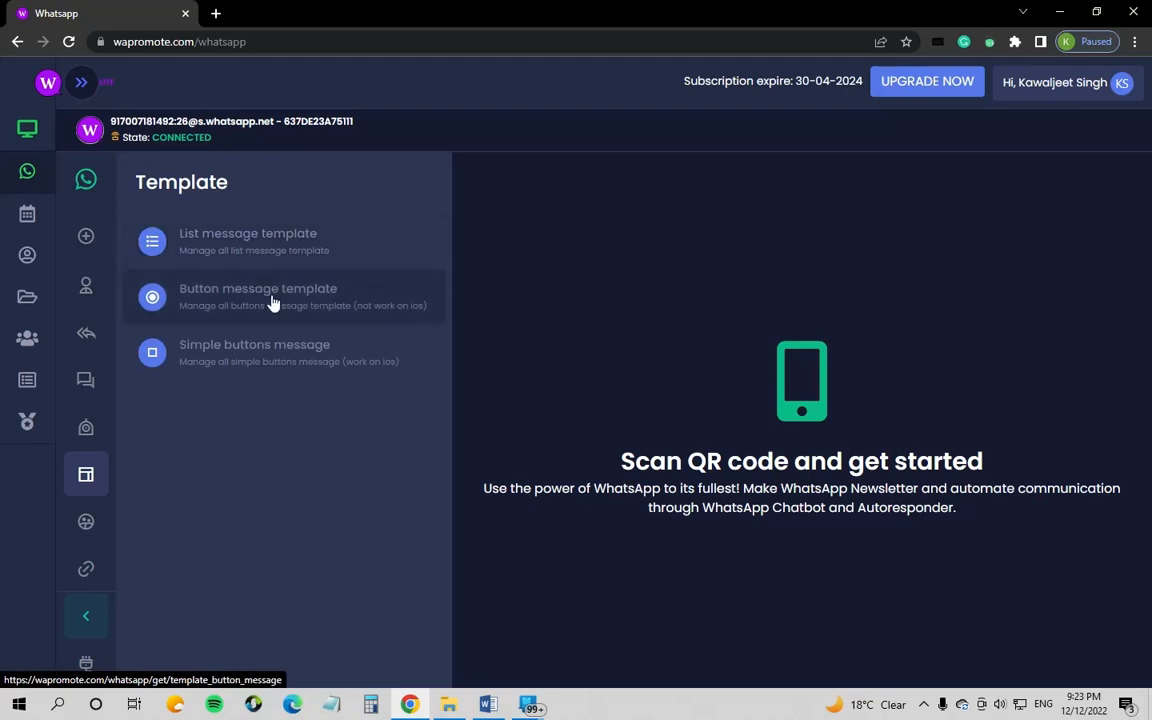
left_click(255, 239)
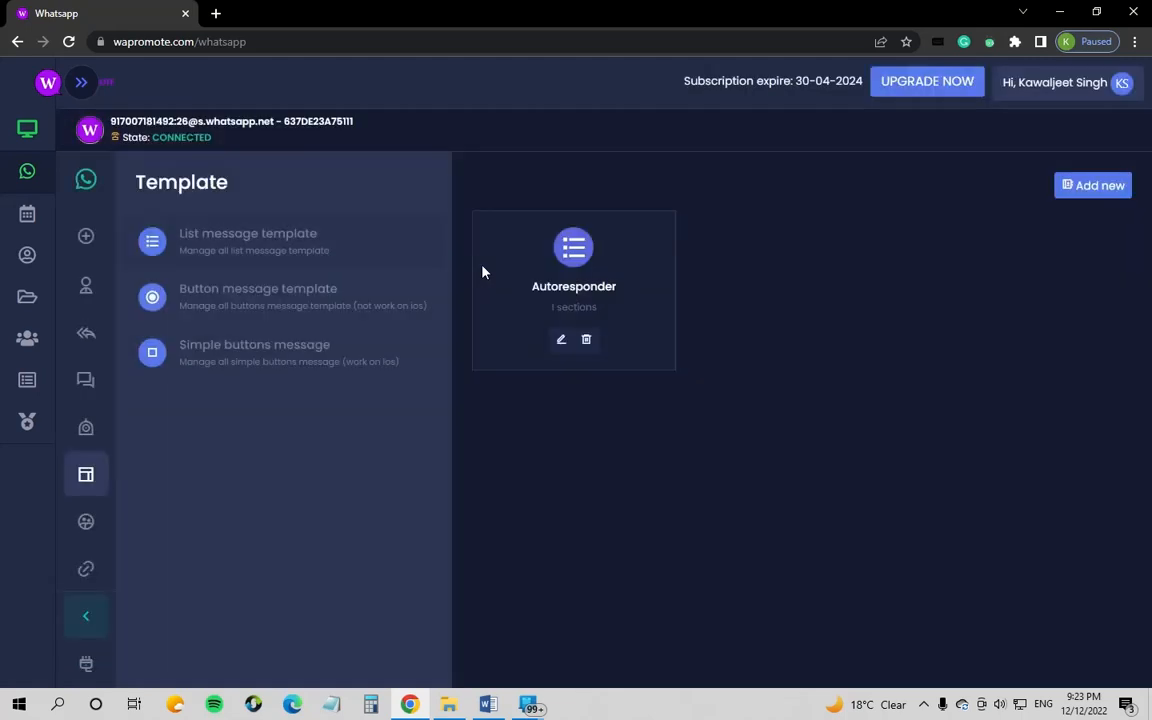
left_click_drag(612, 286, 498, 290)
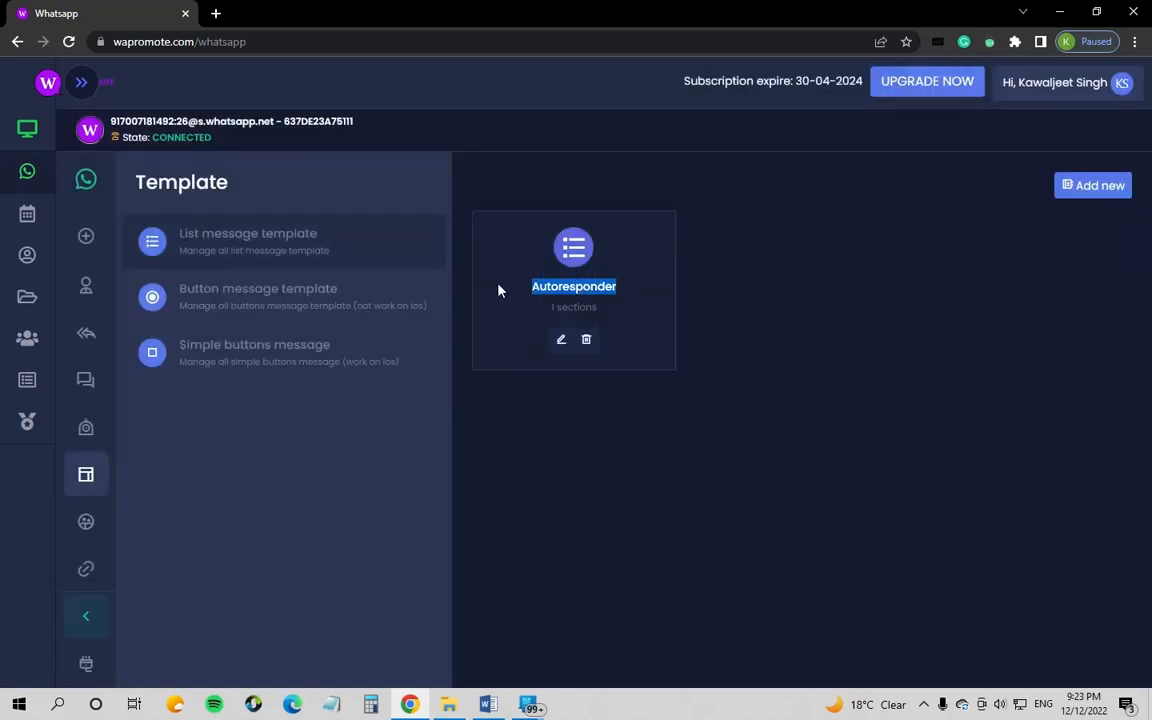
left_click(290, 301)
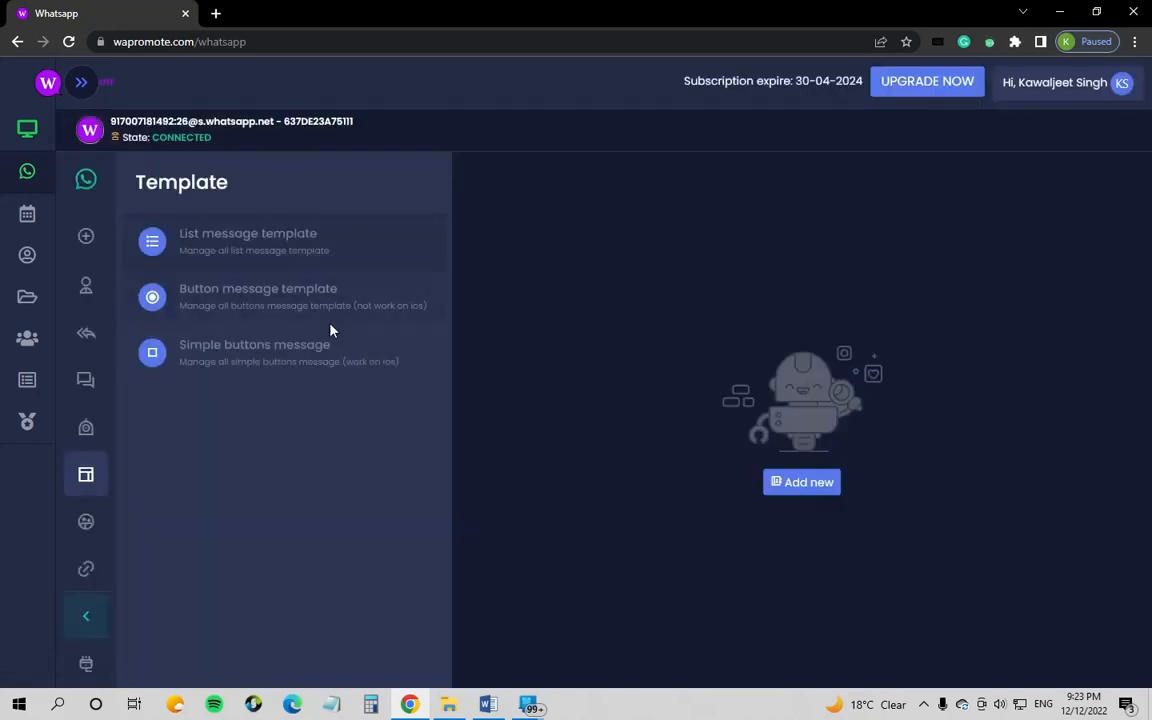
left_click(797, 484)
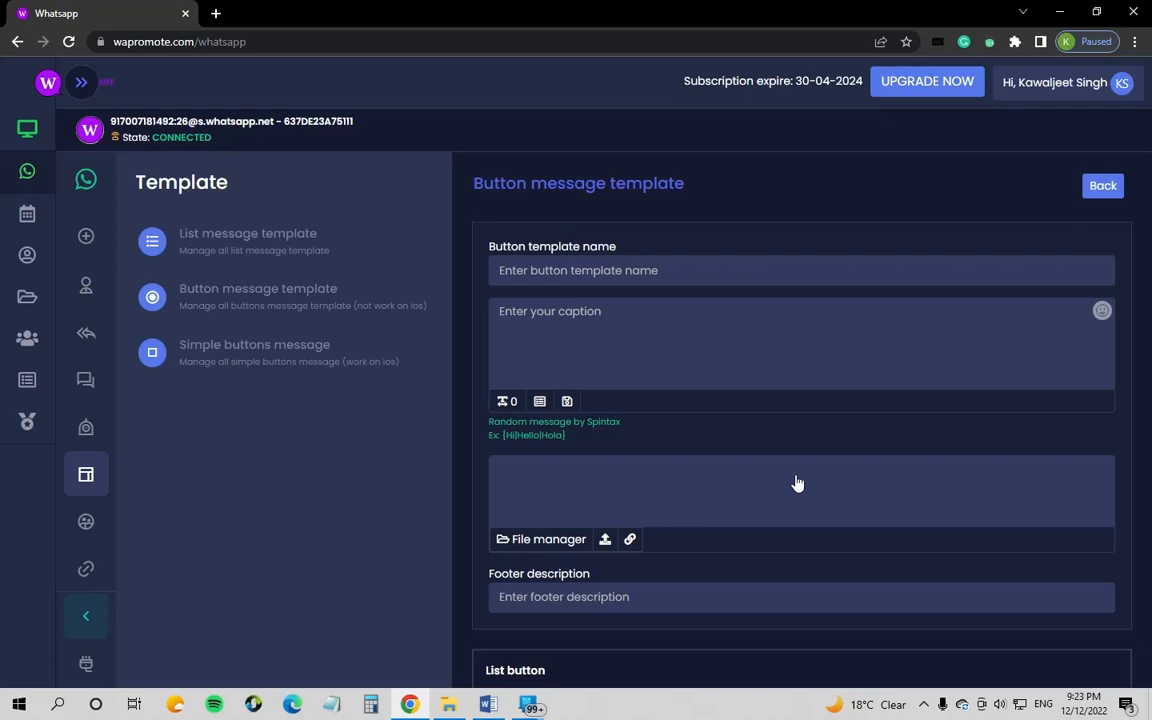
Step: Name the button template 'Bulk Demo' and begin its caption with 'Hi'
left_click(633, 272)
type("Bu")
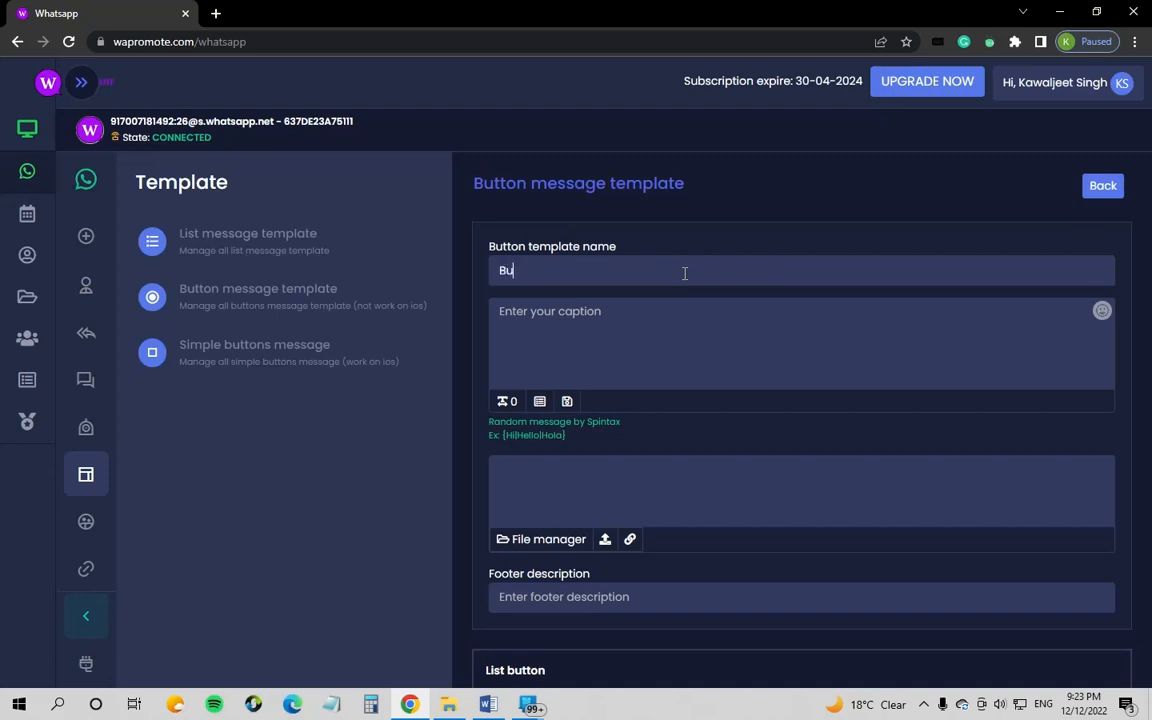
type("lk Demo")
left_click(509, 383)
type("Hi")
Step: Add the %name% placeholder after 'Hi' and start a new caption line
type("%name")
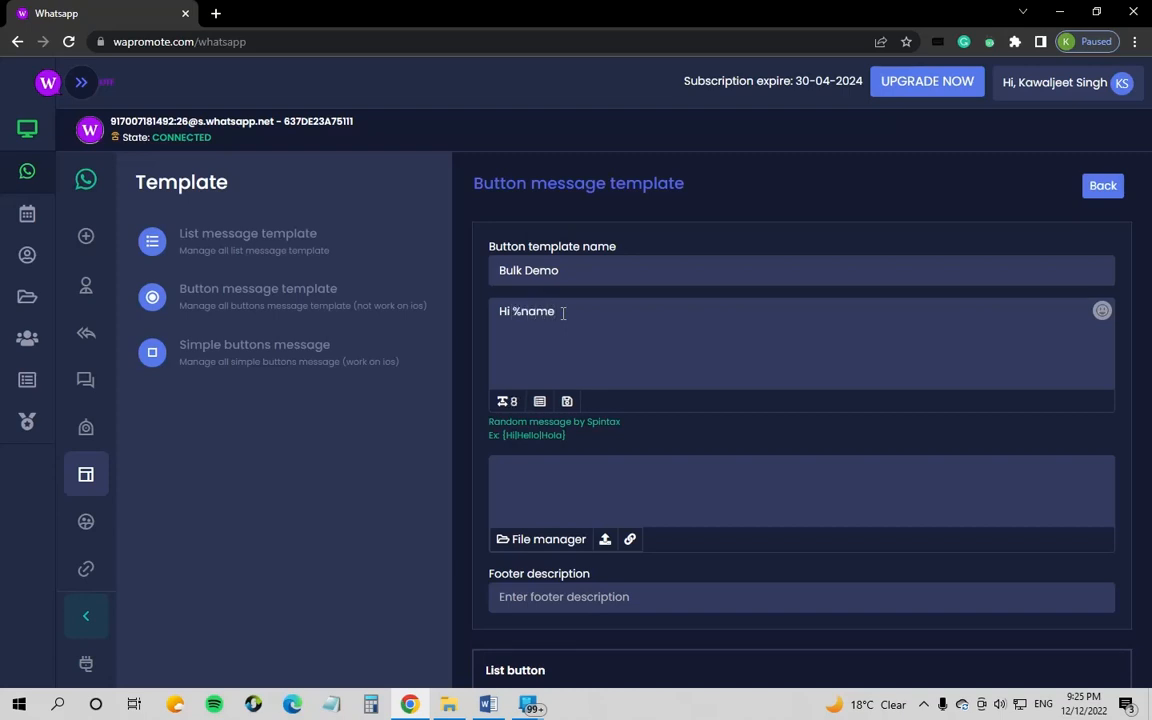
type("%")
key("Left")
key("Left")
key("Left")
key("Left")
key("Left")
key("shift+Right")
key("shift+Right")
key("shift+Right")
key("shift+Right")
left_click(563, 313)
key("Return")
Step: Write the second line recalling the great moment at our store and hoping they enjoyed our products
type("It was a great t")
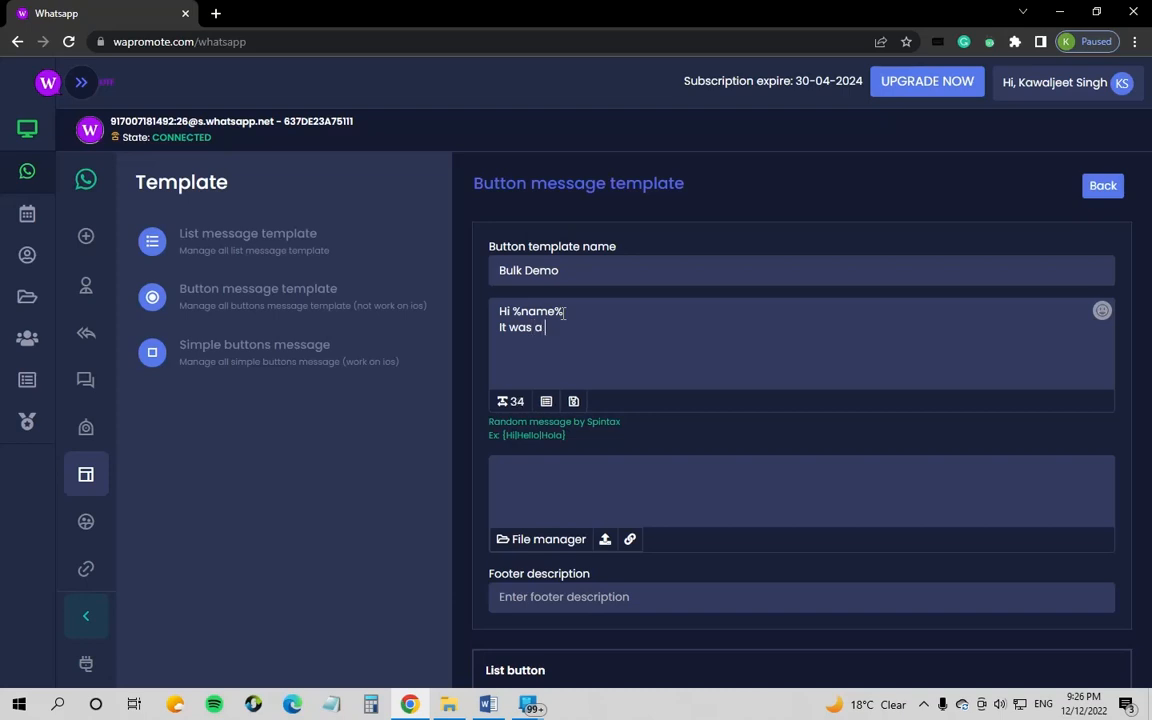
type("e we")
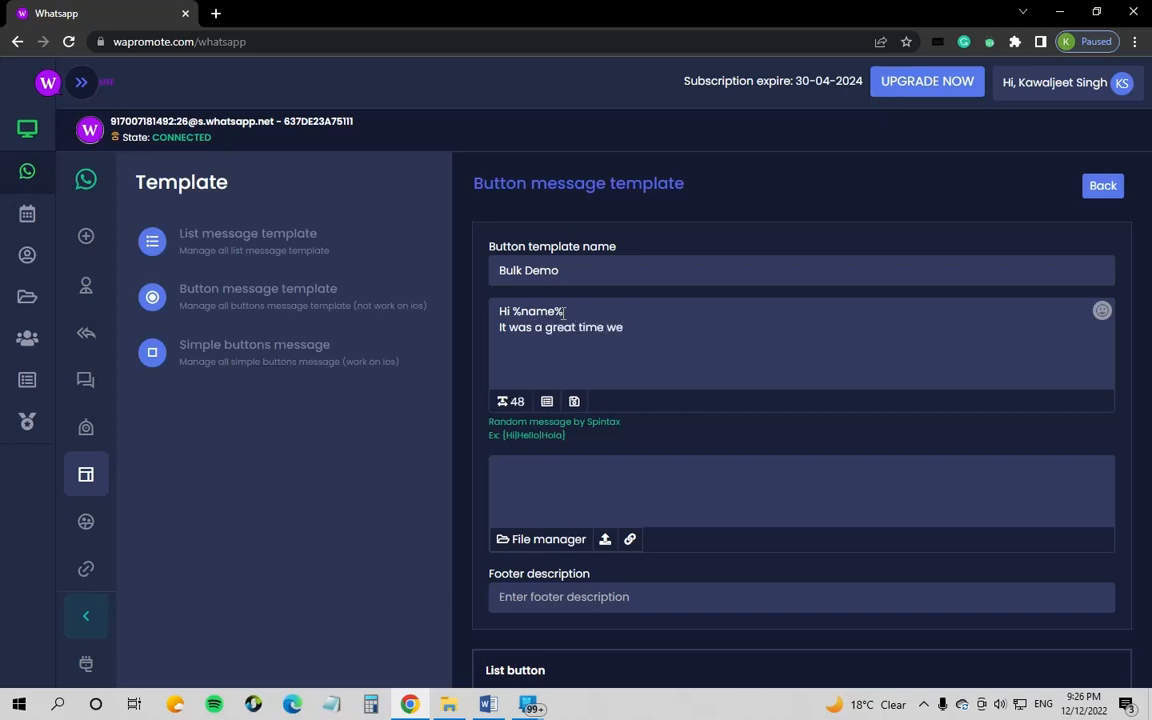
type(" mmet last tm")
key("BackSpace")
key("BackSpace")
key("BackSpace")
key("BackSpace")
key("BackSpace")
key("BackSpace")
key("BackSpace")
key("BackSpace")
key("BackSpace")
key("BackSpace")
key("BackSpace")
key("BackSpace")
key("BackSpace")
key("BackSpace")
key("BackSpace")
key("BackSpace")
key("BackSpace")
type("occa")
key("BackSpace")
key("BackSpace")
key("BackSpace")
key("BackSpace")
type("moment we met la")
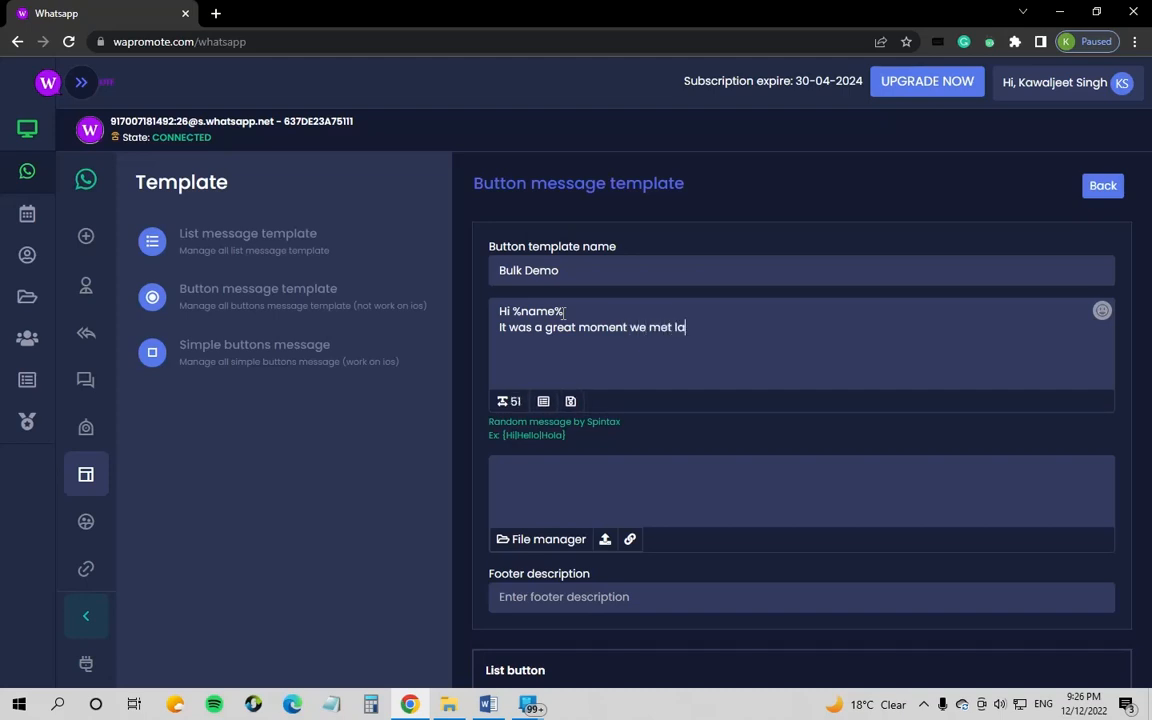
type("st time a")
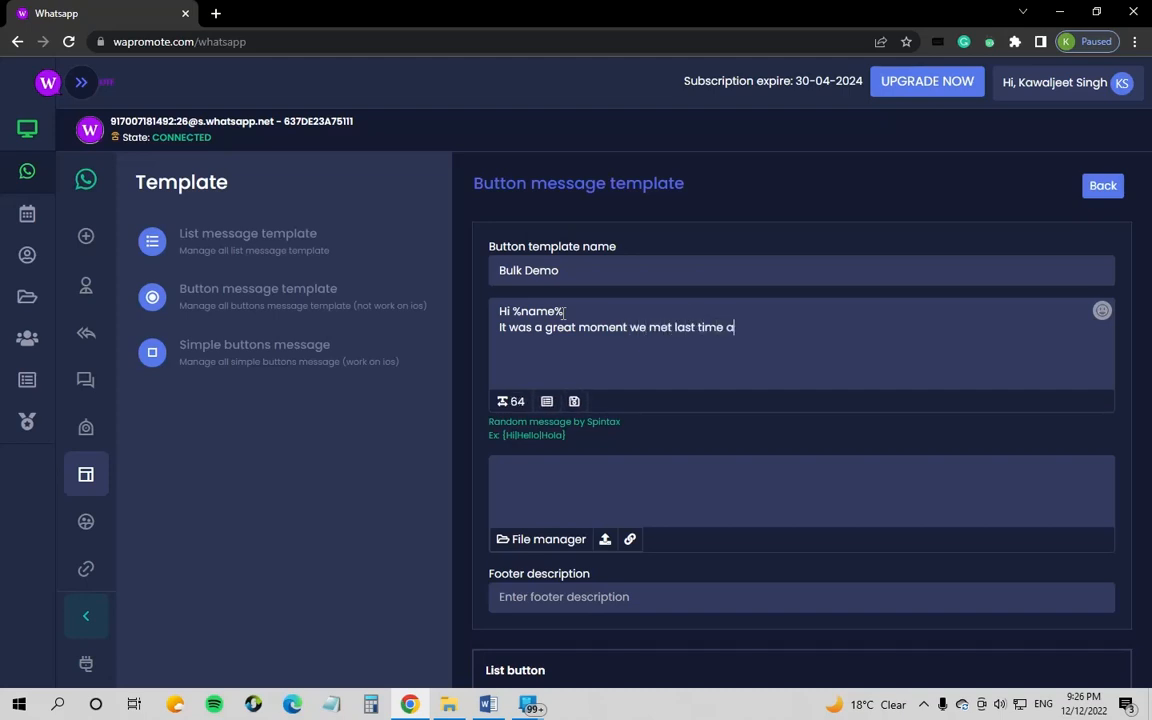
type("t our store. ")
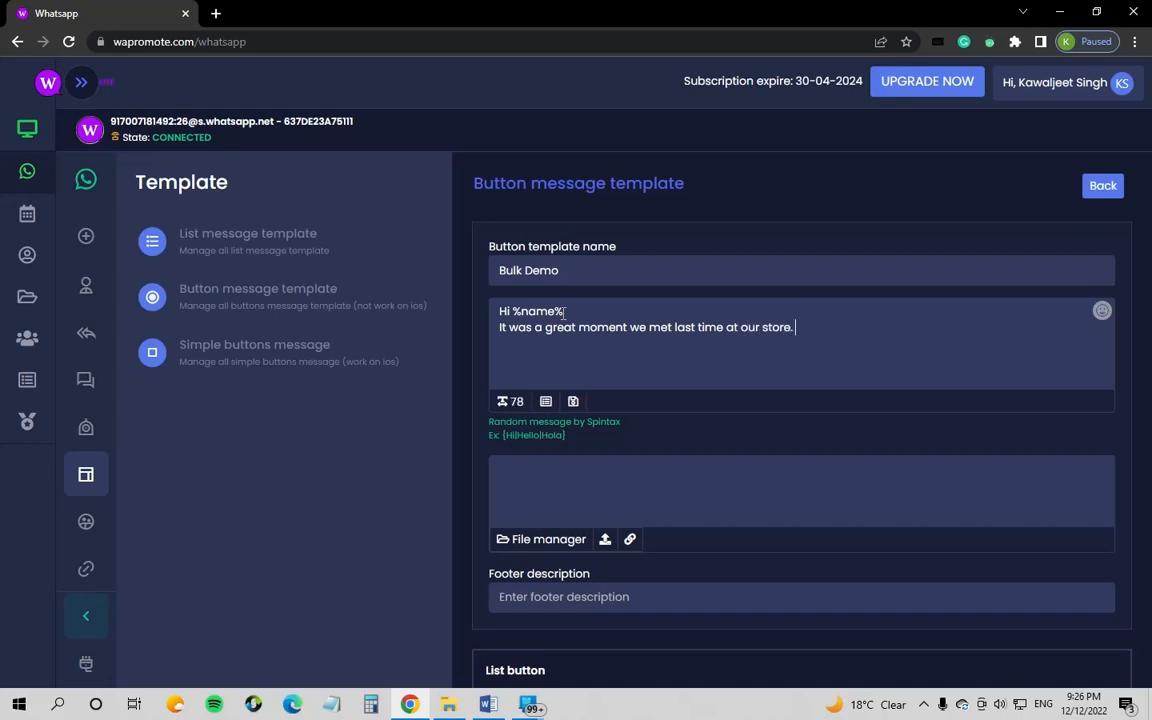
type("I hope you ")
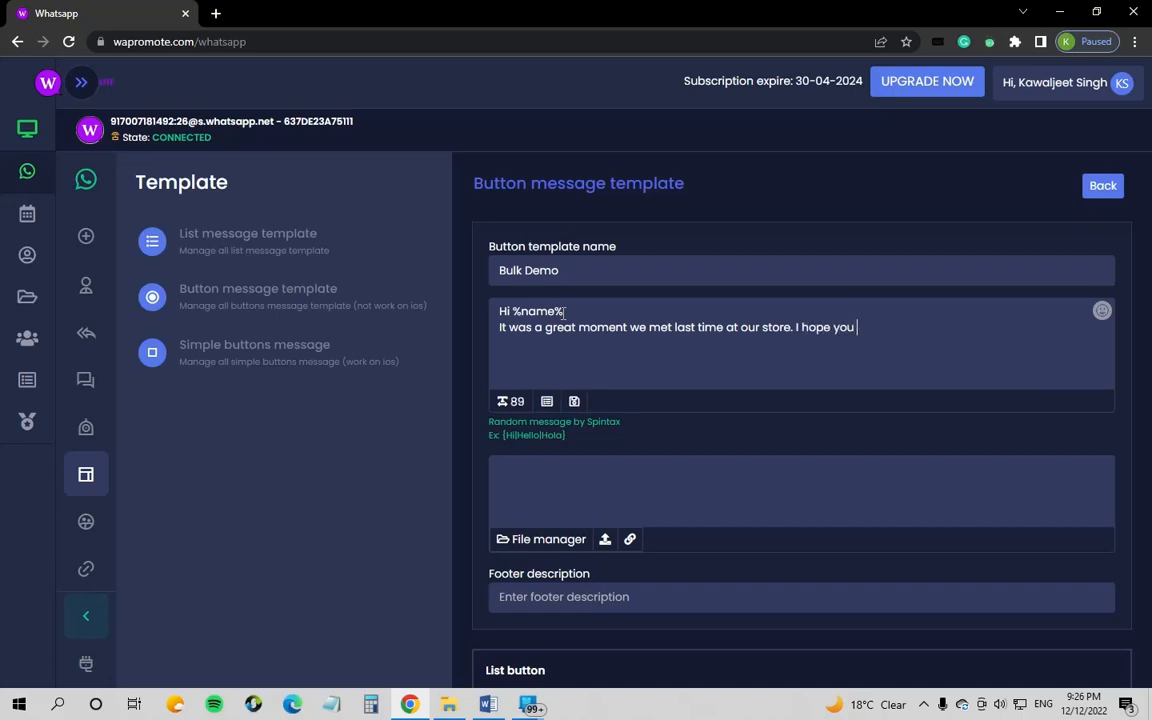
type("have enjoyed")
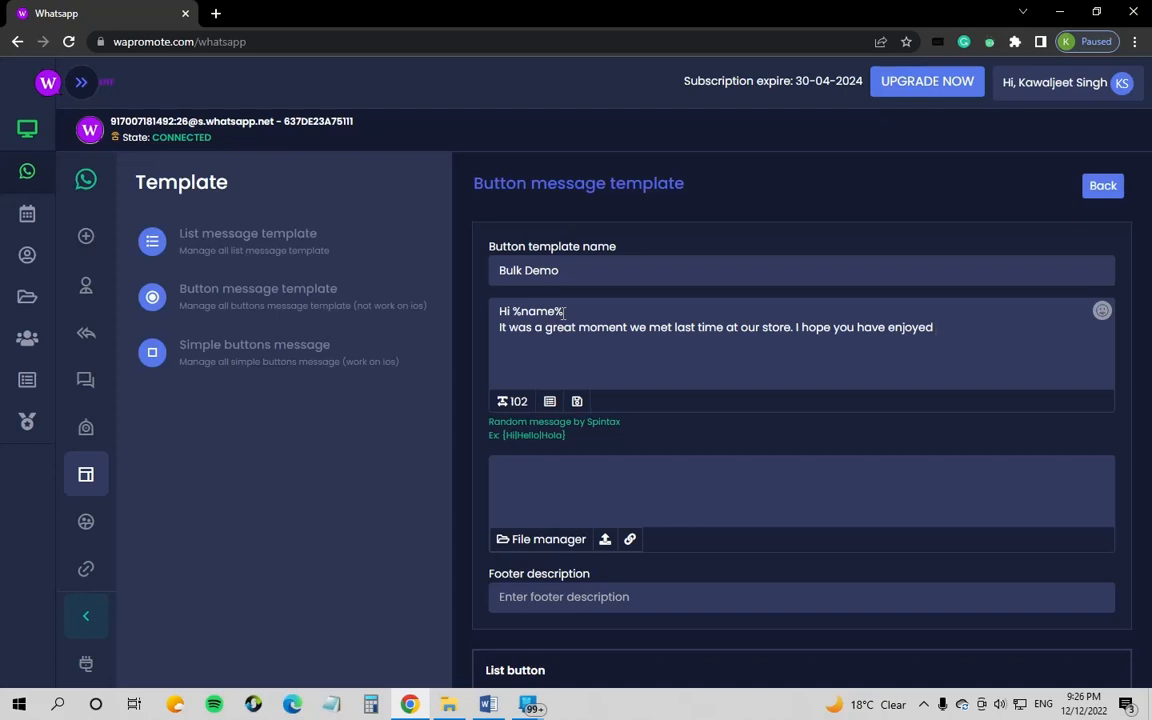
type(" oy")
type("ur products.")
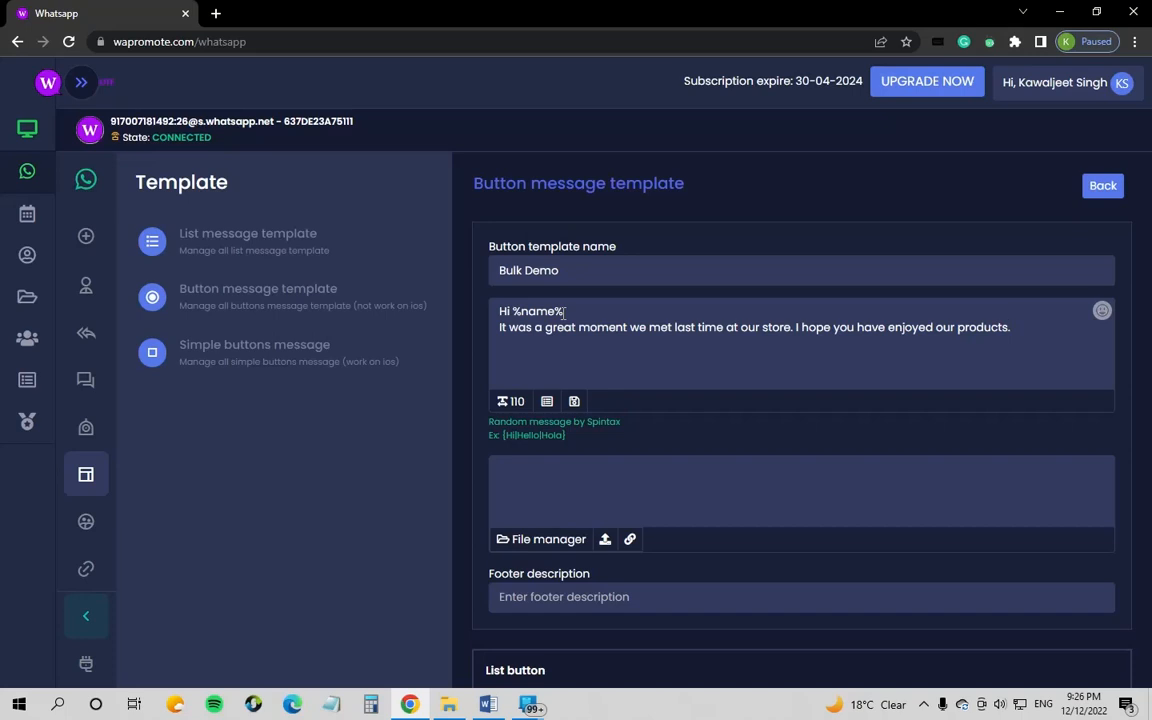
key("Return")
Step: Type the festive-season line offering a Special 50% Discount on our new range of products
type("As the festive se")
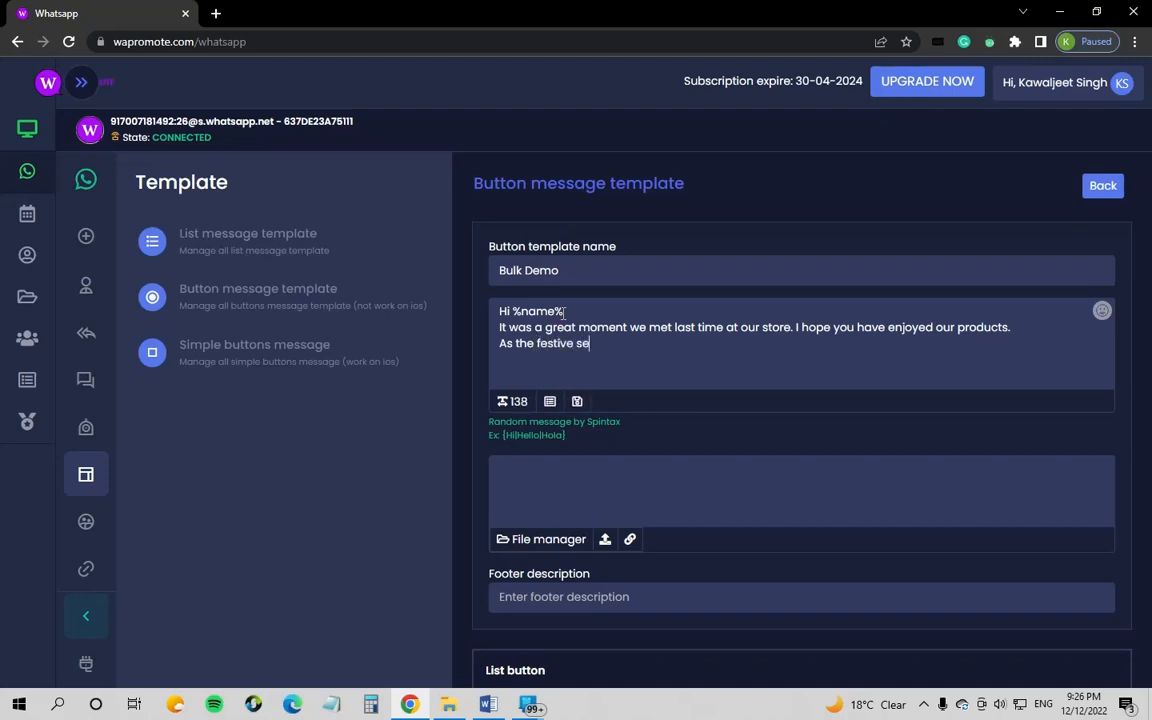
type("ason is arriving,")
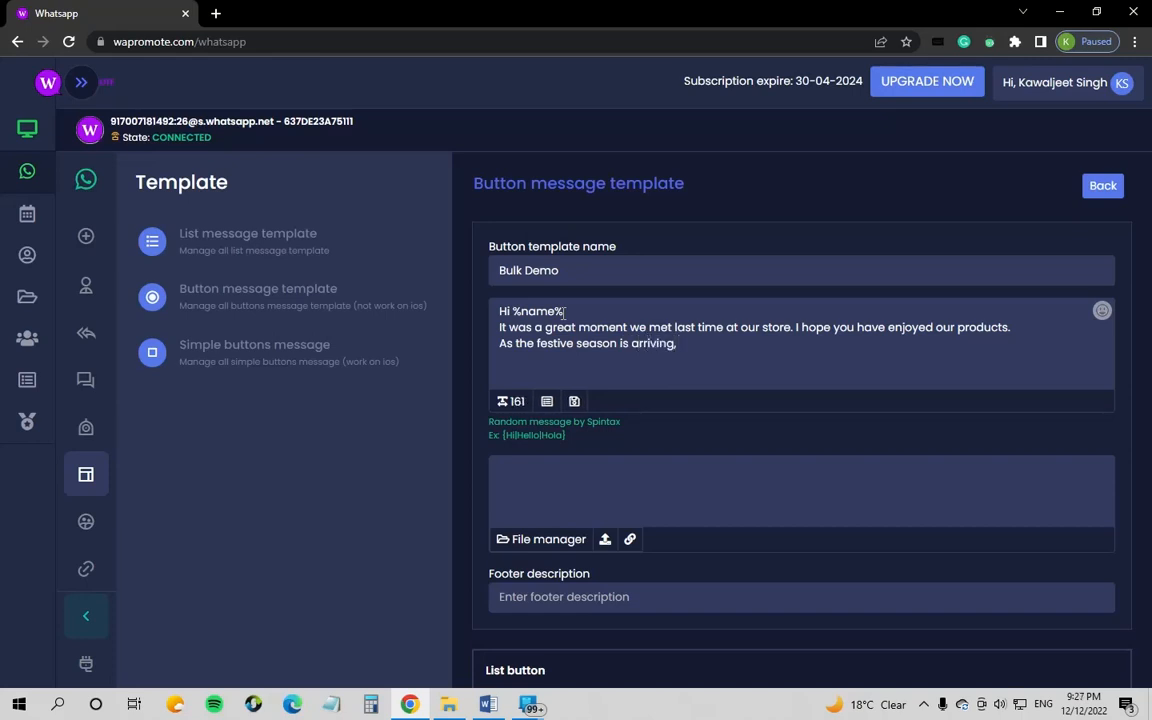
type(" I")
key("BackSpace")
type("we would like ")
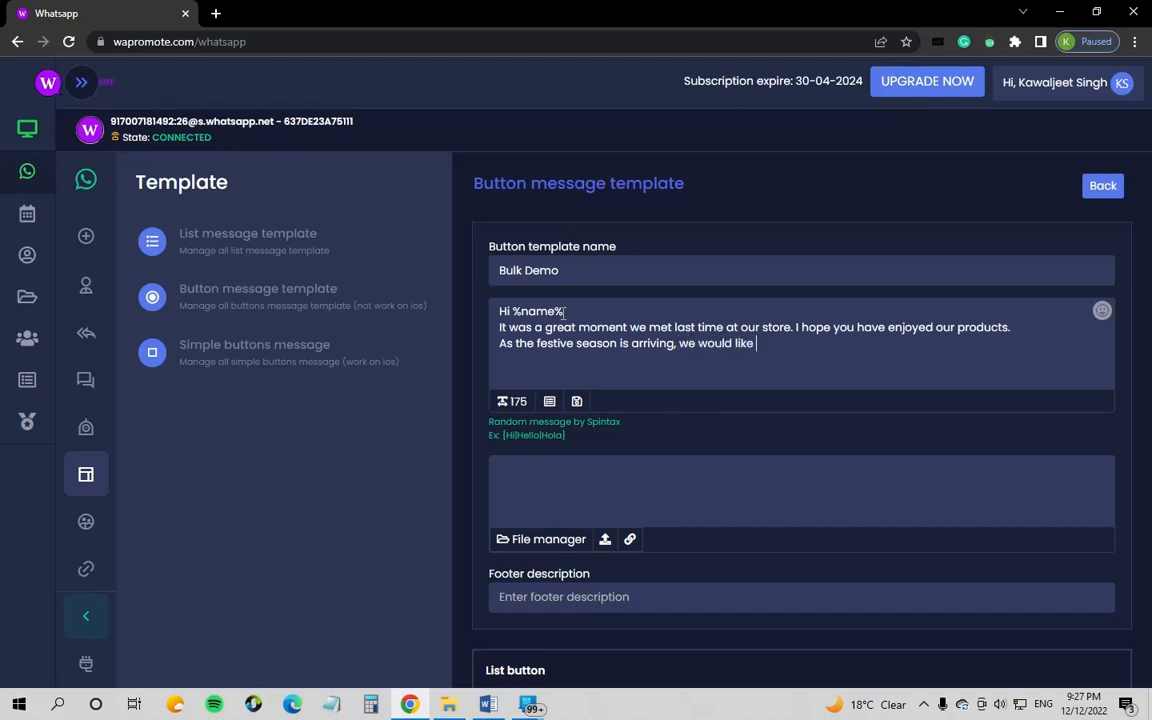
type("to offer a Special")
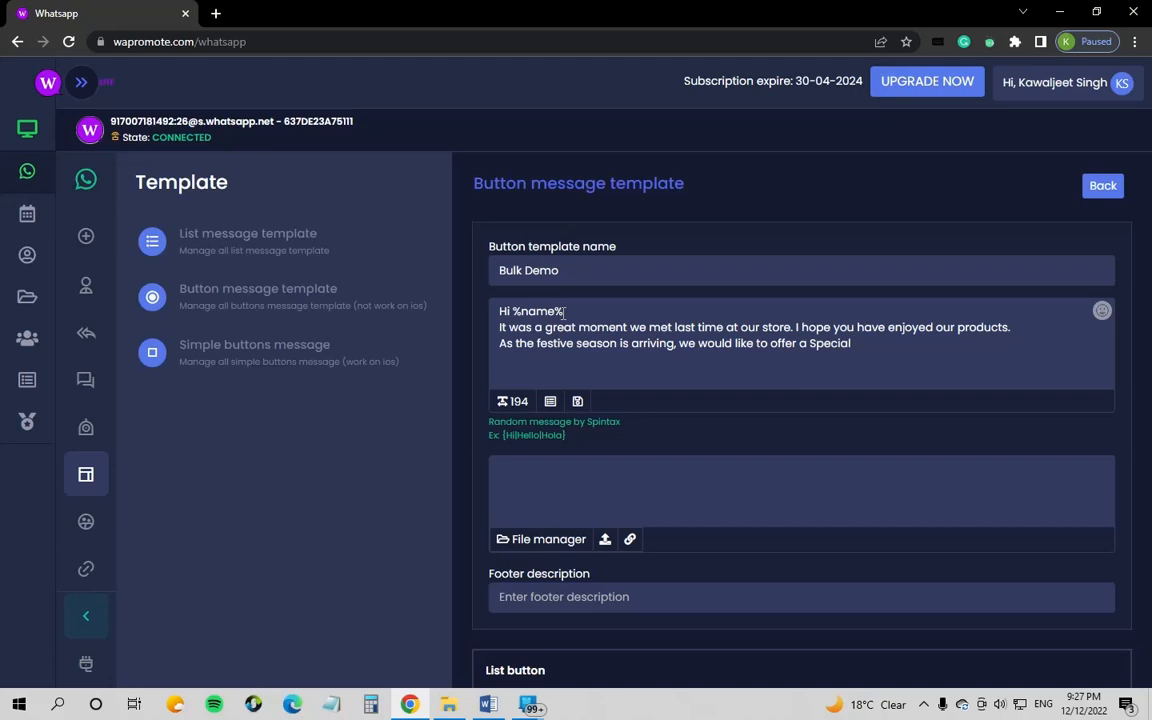
type(" 50% Discount")
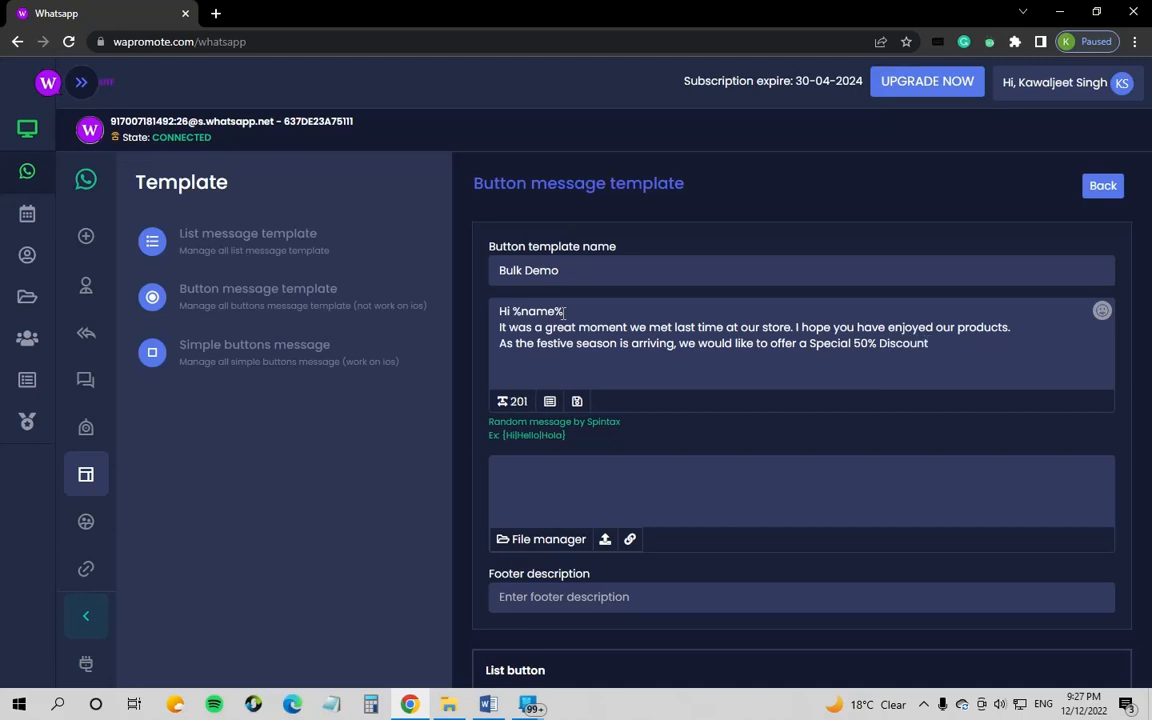
type(" on our new range ")
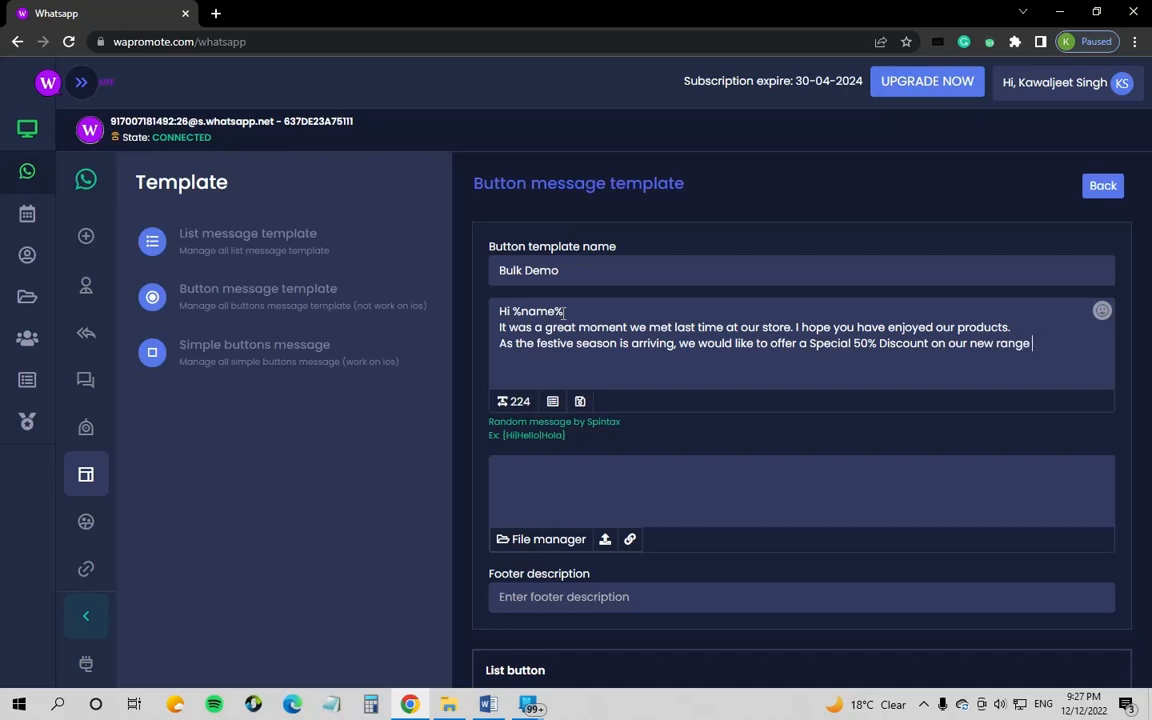
type("of products.")
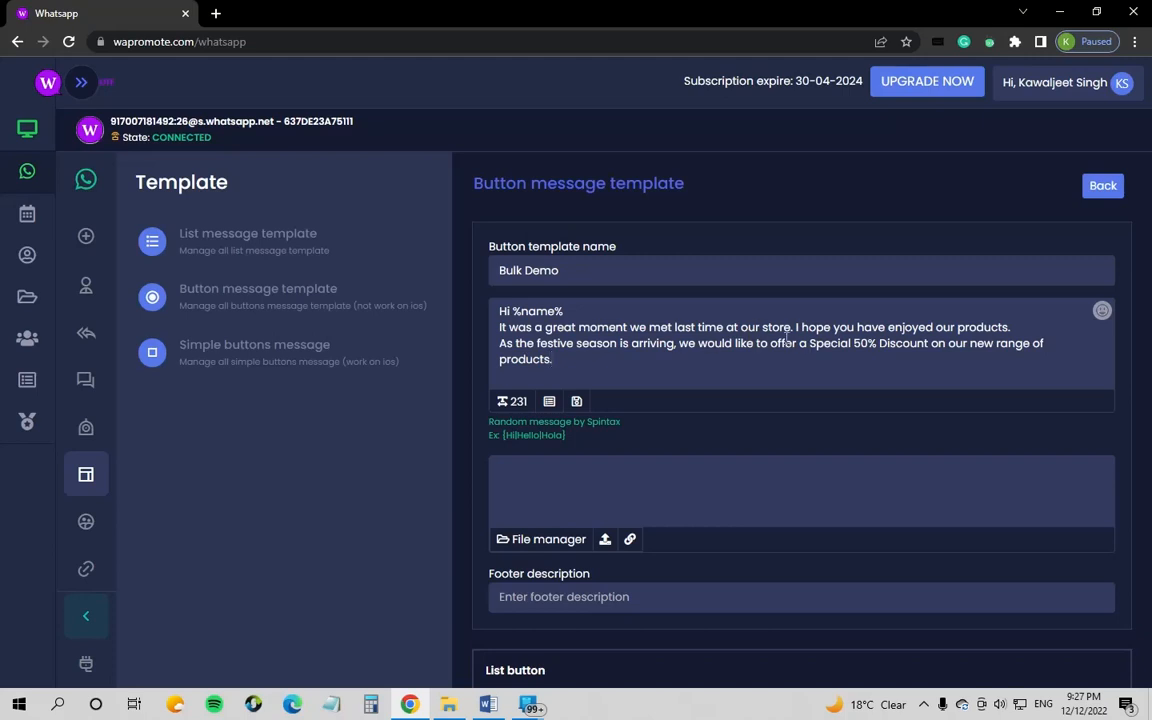
Step: Insert asterisks before 'Special' to begin bold markup on 'Special 50% Discount'
left_click_drag(808, 343, 927, 343)
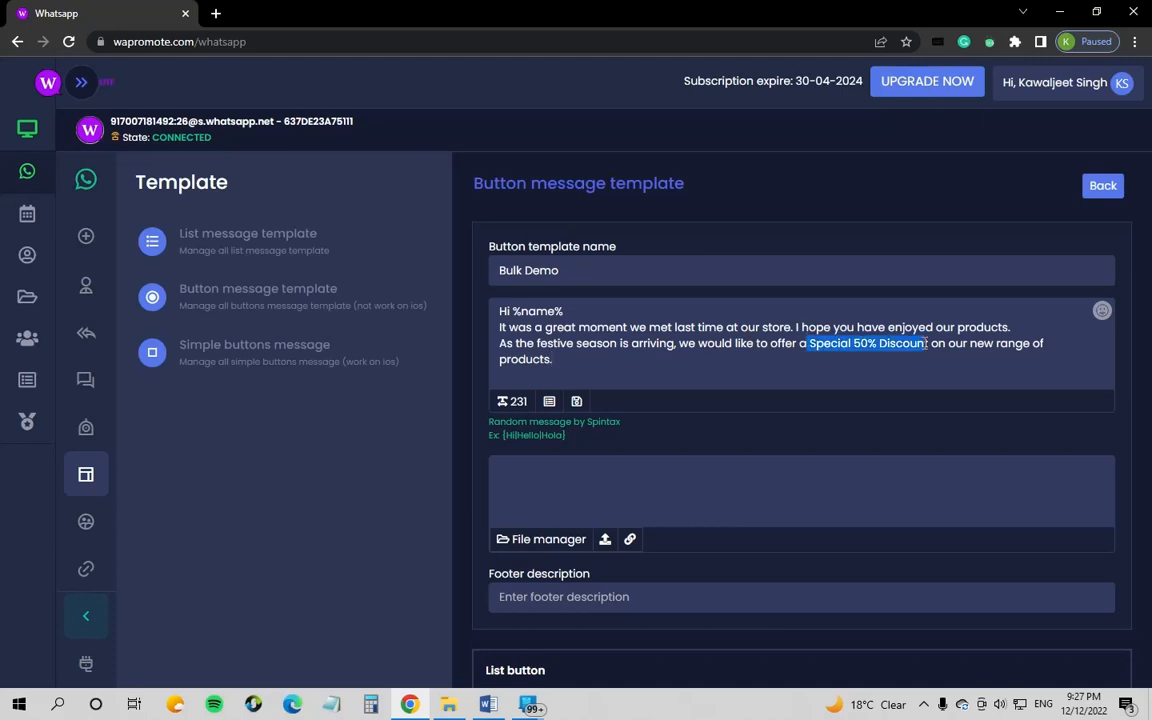
left_click(813, 343)
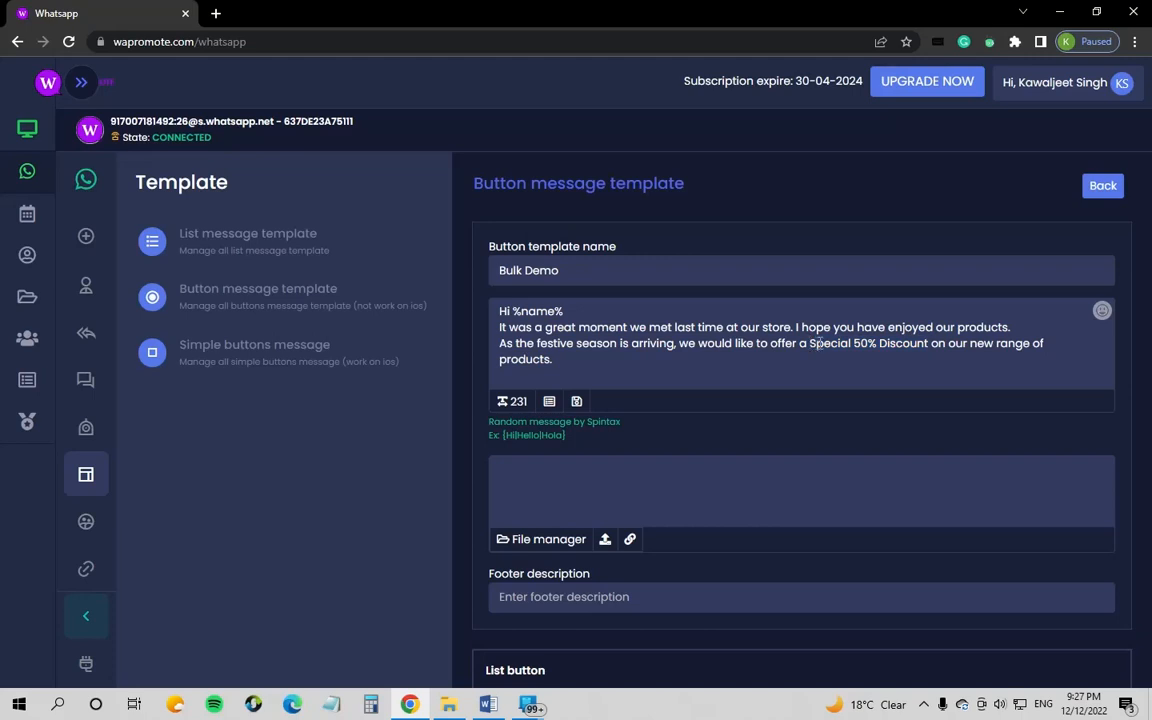
type("*")
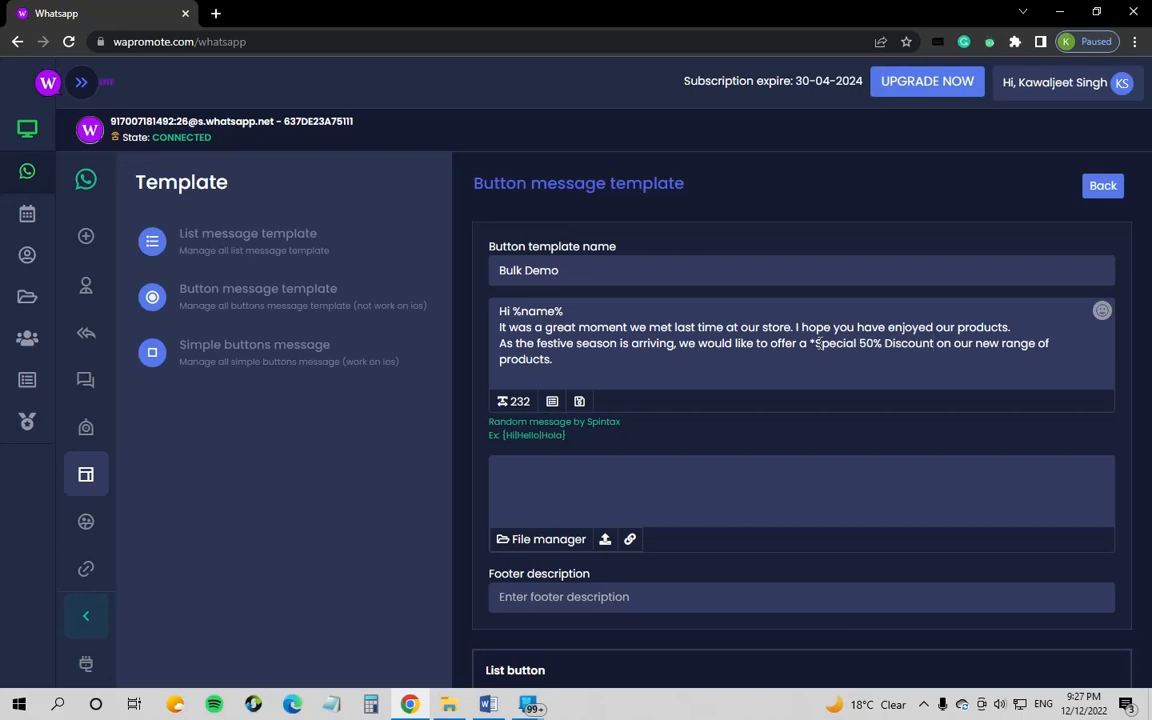
type("*")
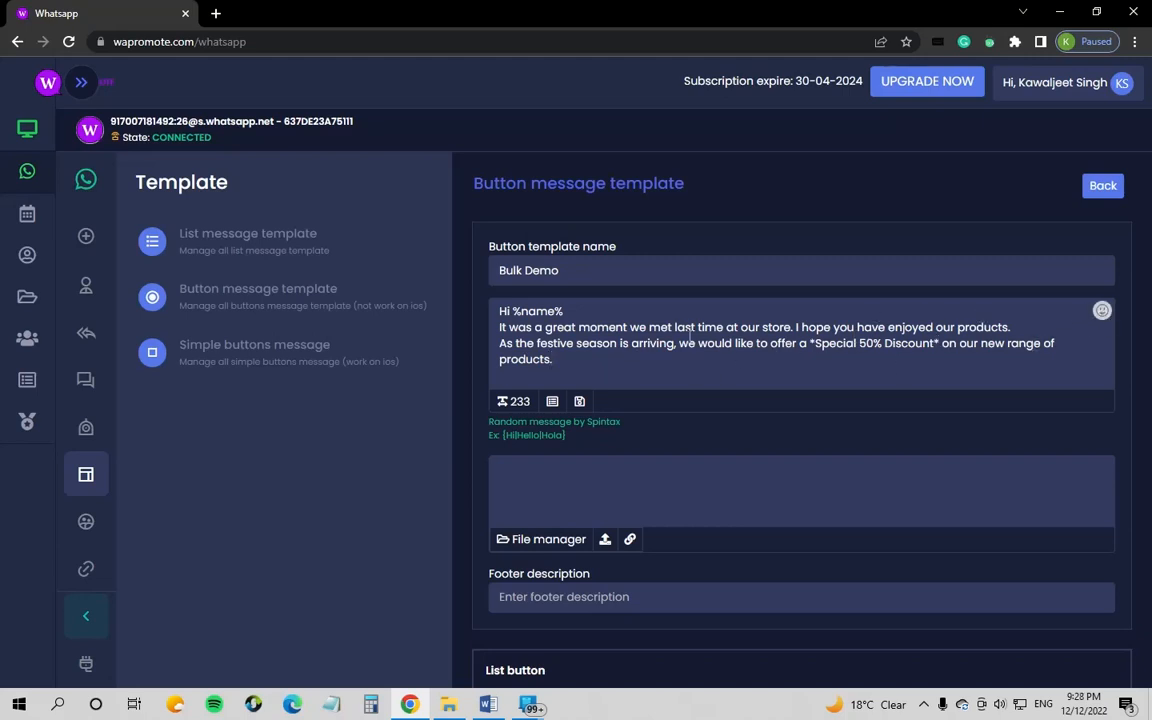
Step: Add a sun and a collision emoji after 'products.'
left_click(1101, 310)
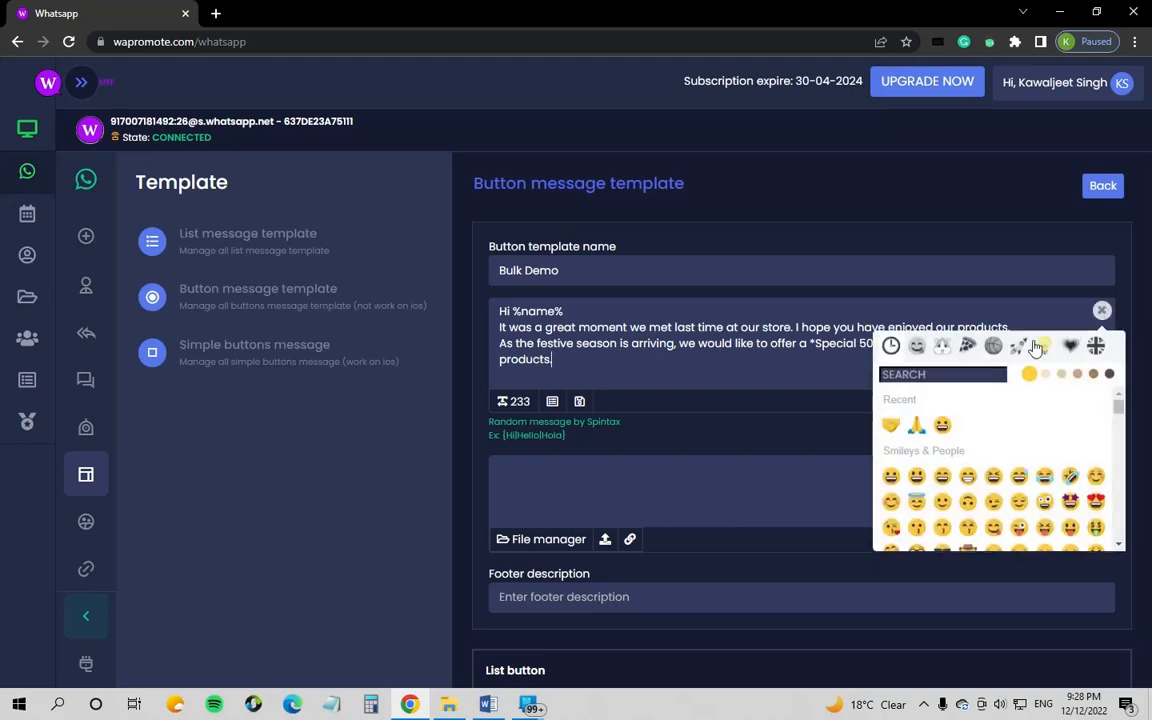
scroll(990, 505, "down", 3)
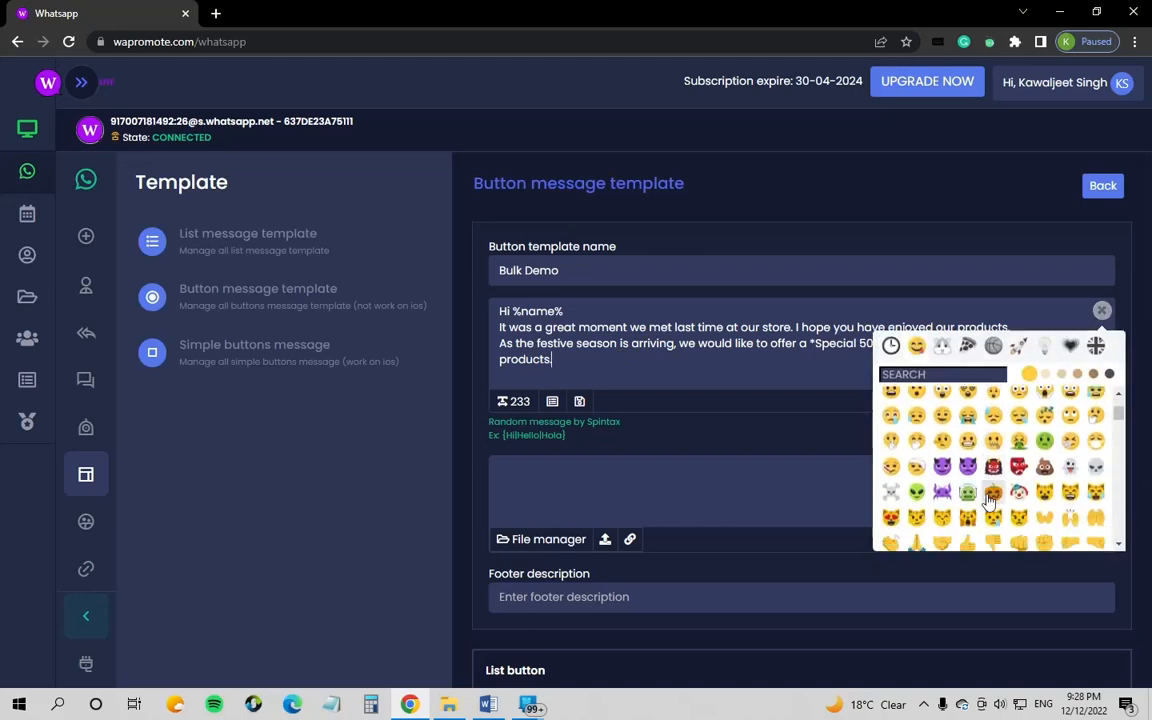
scroll(990, 500, "down", 2)
scroll(993, 508, "down", 3)
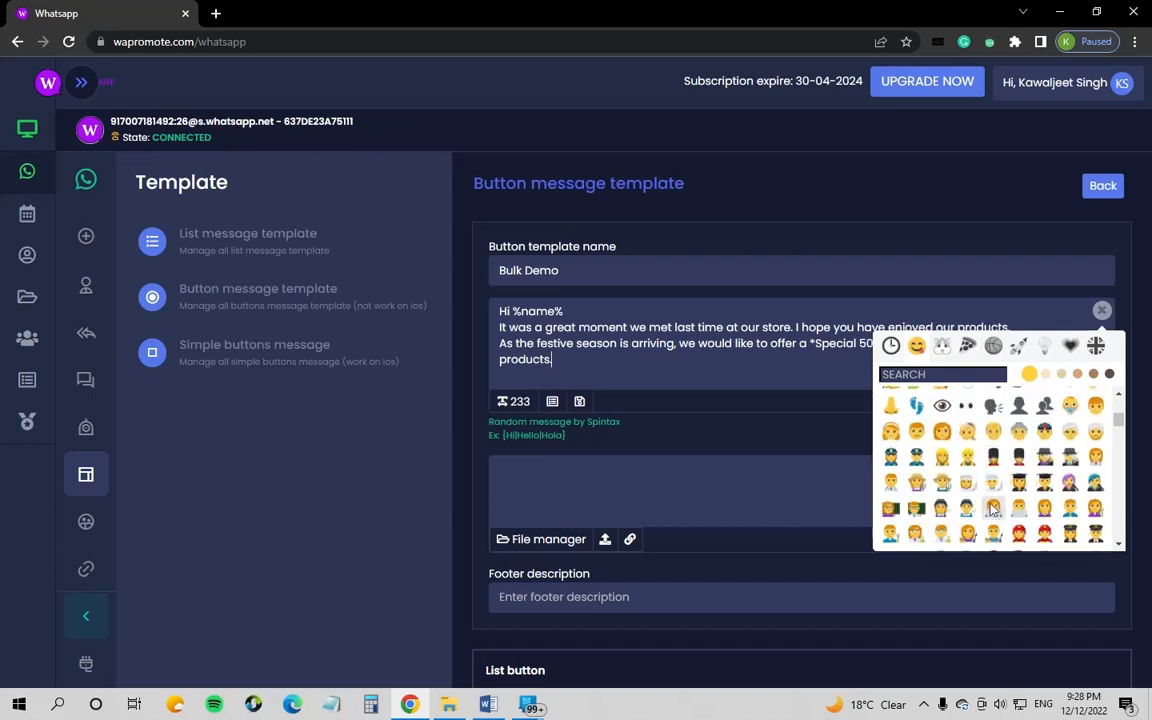
scroll(995, 510, "down", 4)
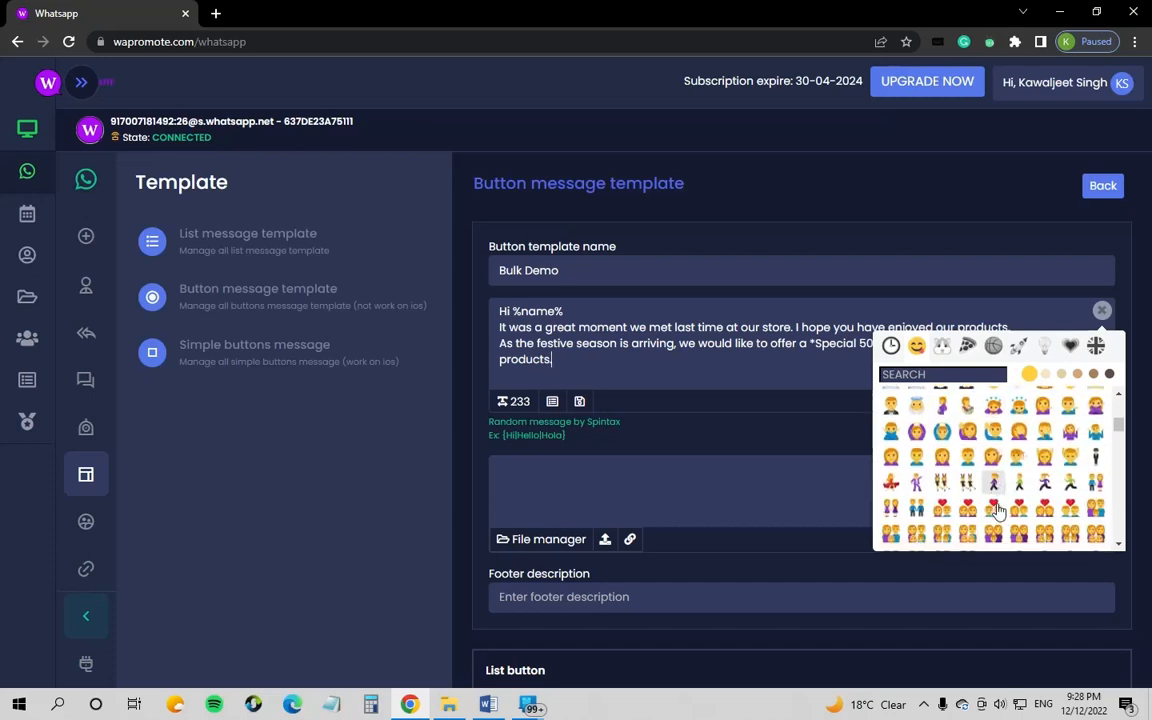
scroll(1000, 510, "down", 4)
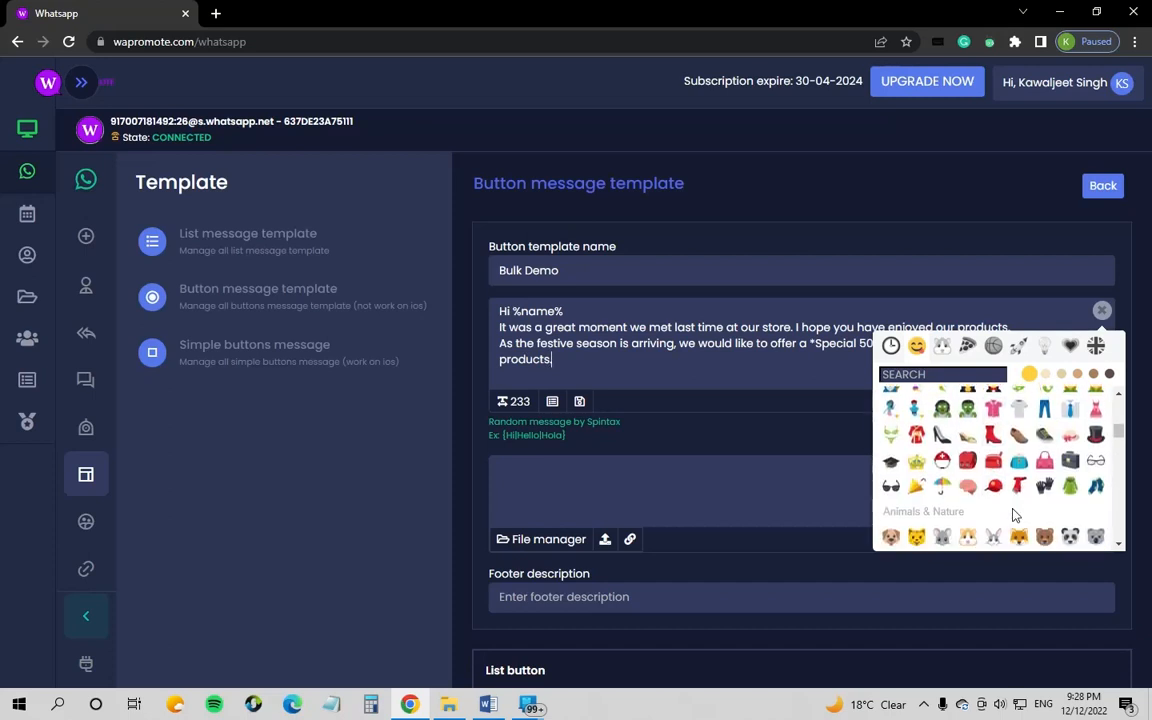
scroll(1013, 513, "down", 5)
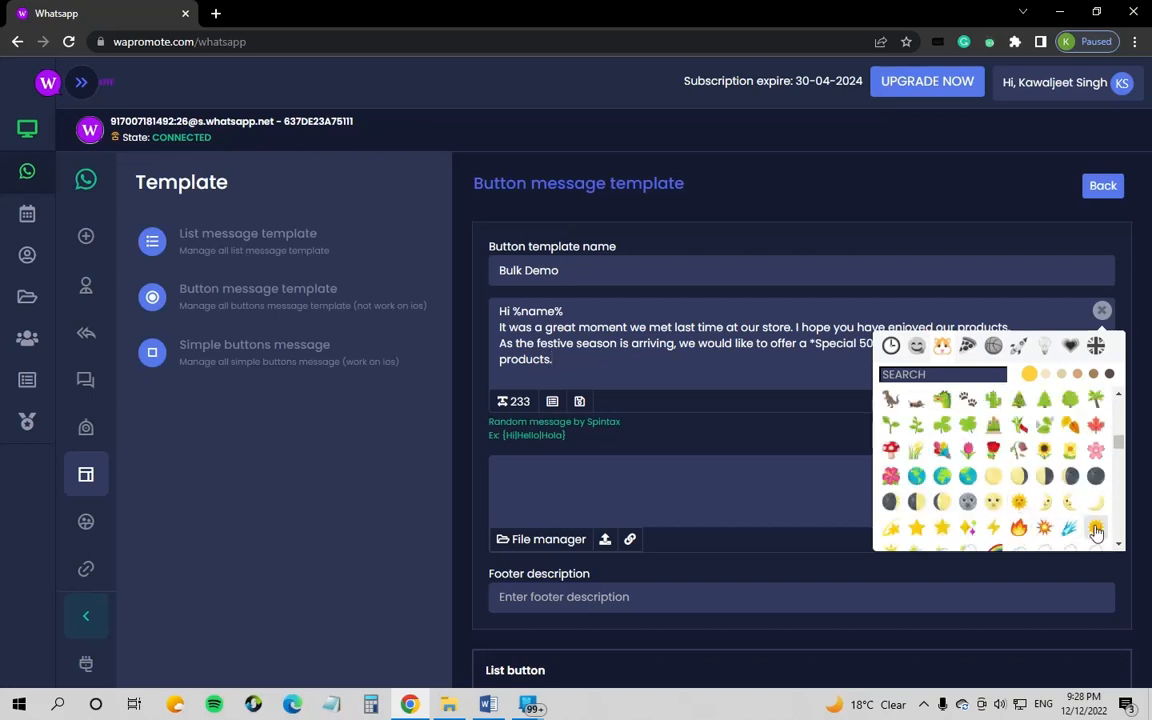
left_click(1046, 529)
left_click(1050, 530)
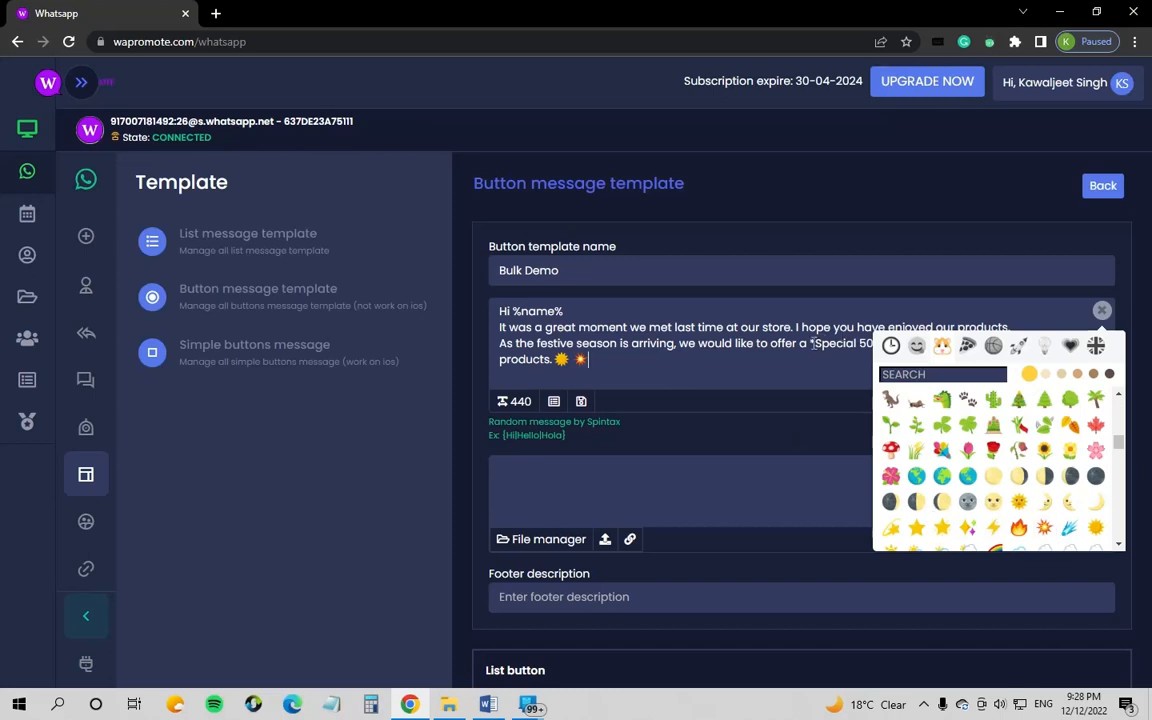
Step: Place collision emojis before '*Special' and after 'Discount*'
left_click(1044, 527)
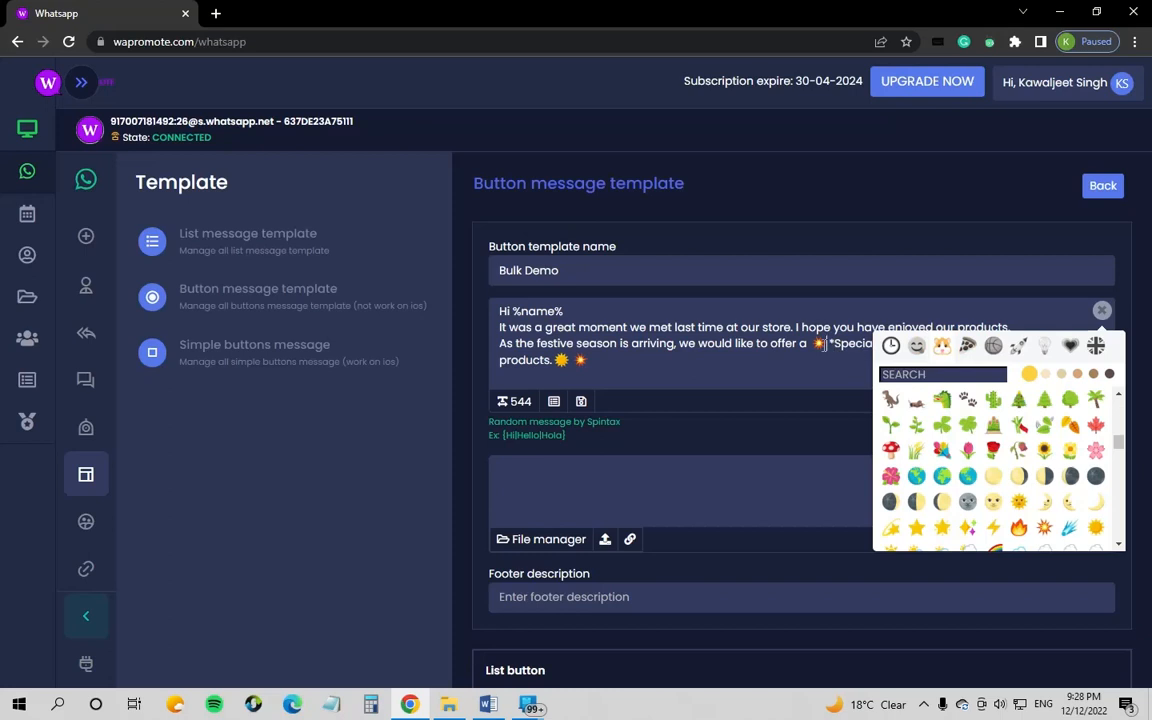
left_click_drag(825, 343, 814, 344)
key("ctrl+c")
left_click(855, 344)
left_click(1102, 311)
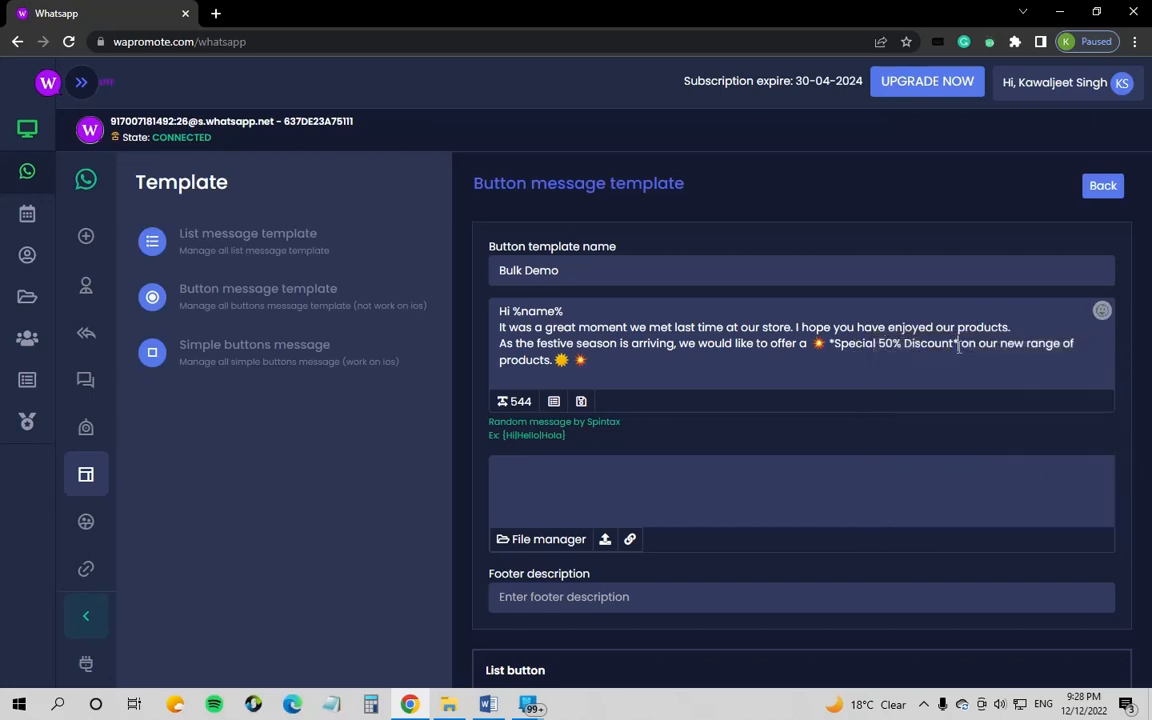
key("ctrl+v")
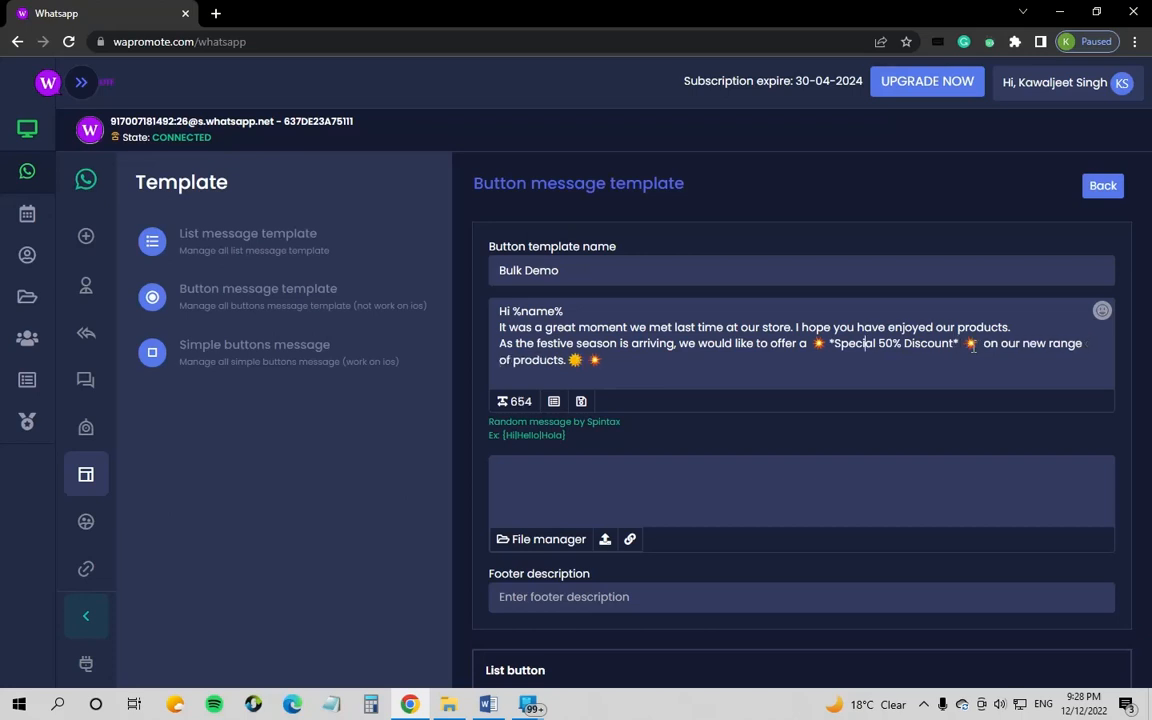
left_click(621, 364)
Step: Attach the 'Convert ur Mobile to ATM' image from WAPROMOTE MEGA FOLDER > WAPROMOTE CAMPAIGNS as media
left_click(605, 540)
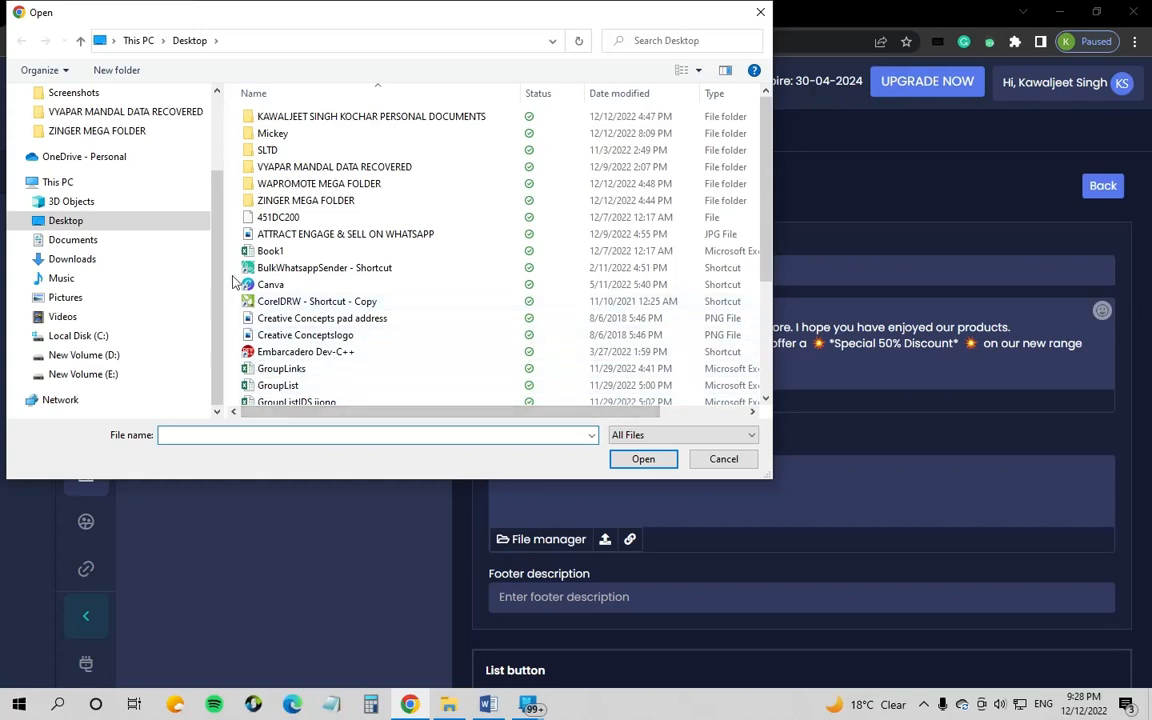
scroll(143, 229, "up", 2)
left_click(90, 126)
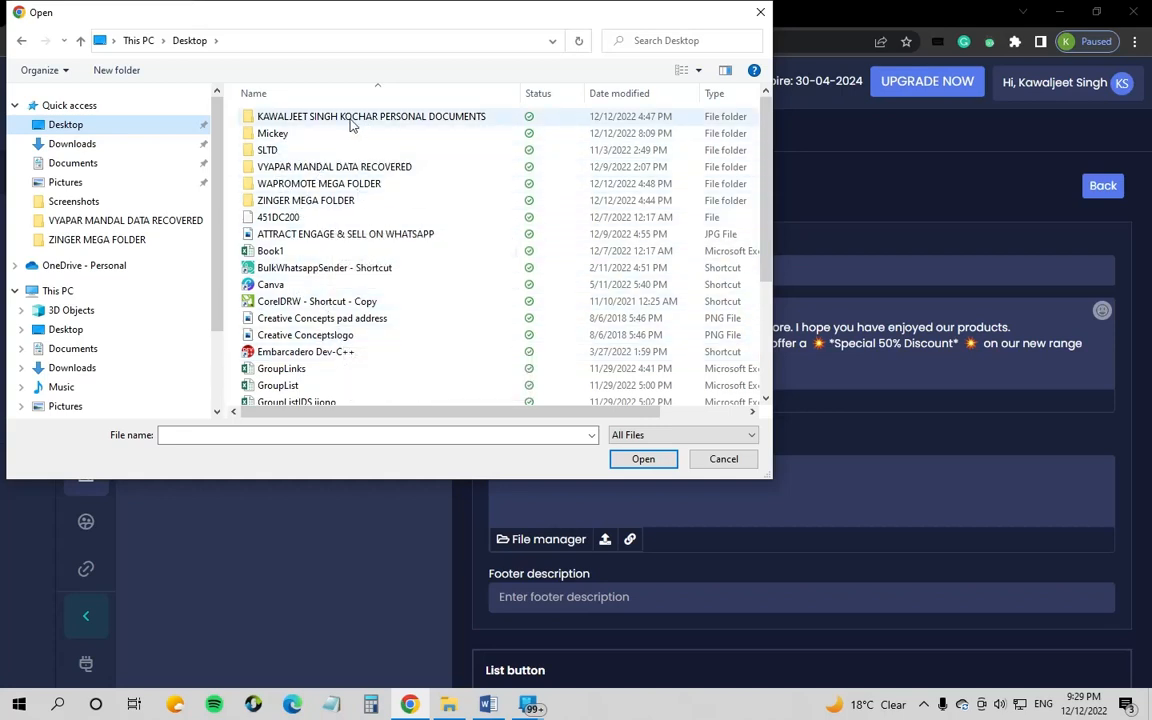
left_click(340, 336)
left_click(300, 301)
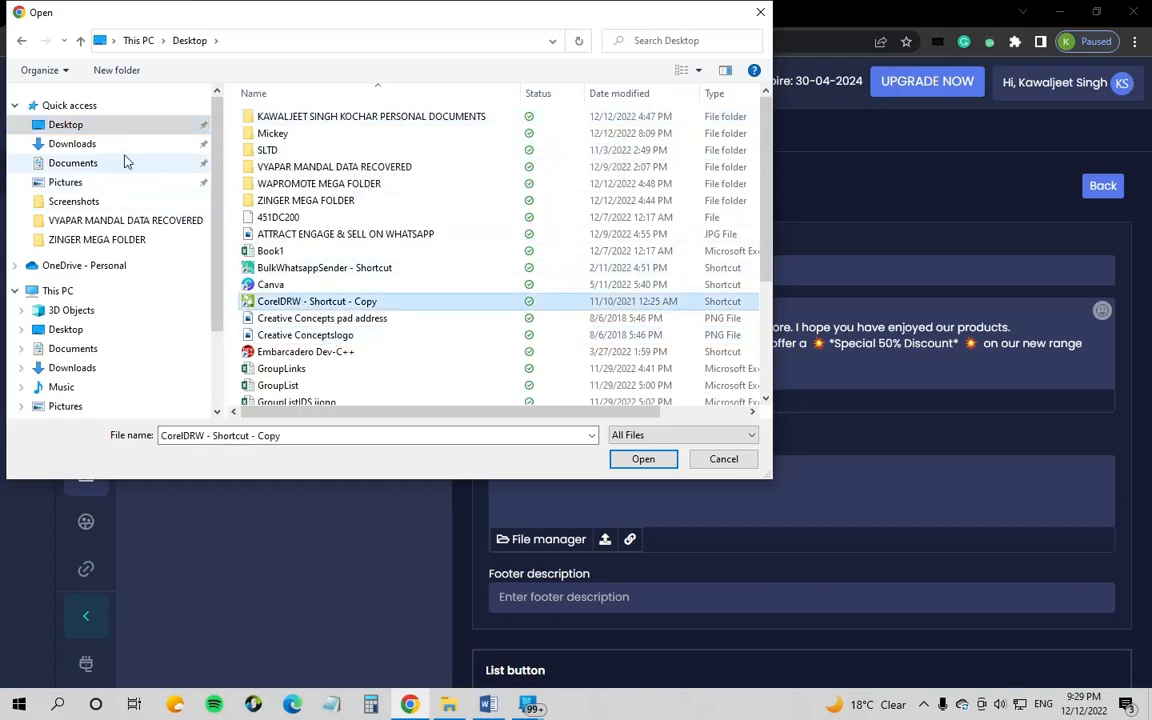
left_click(721, 460)
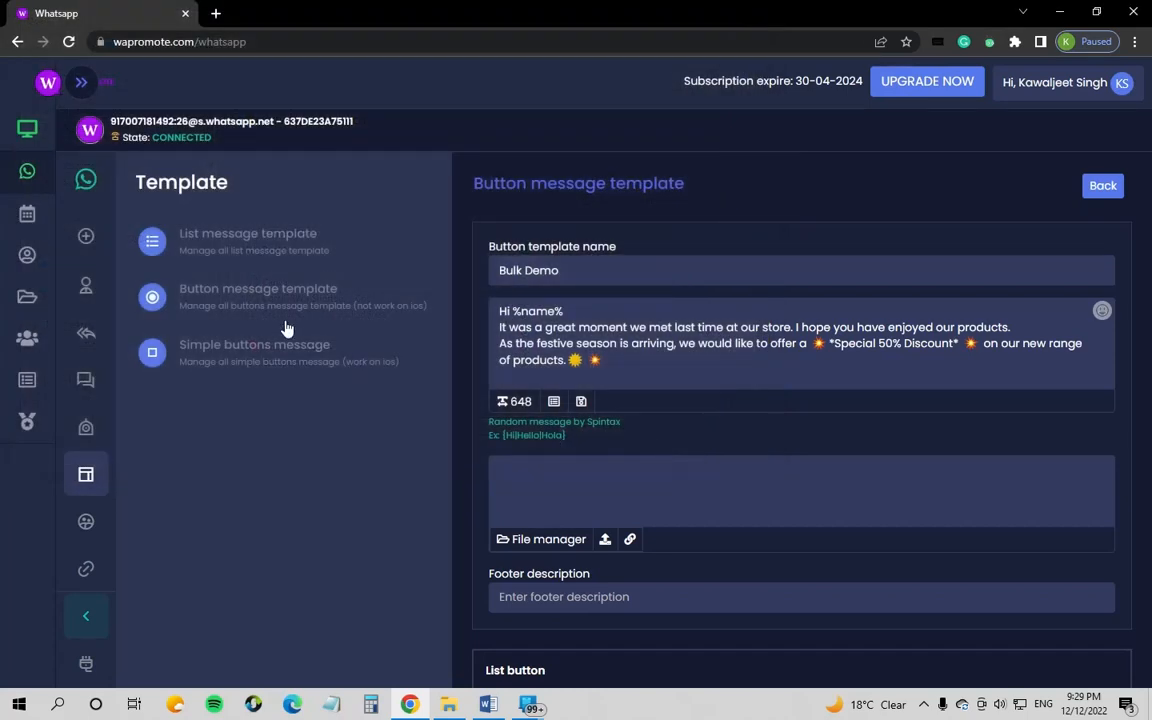
left_click(605, 539)
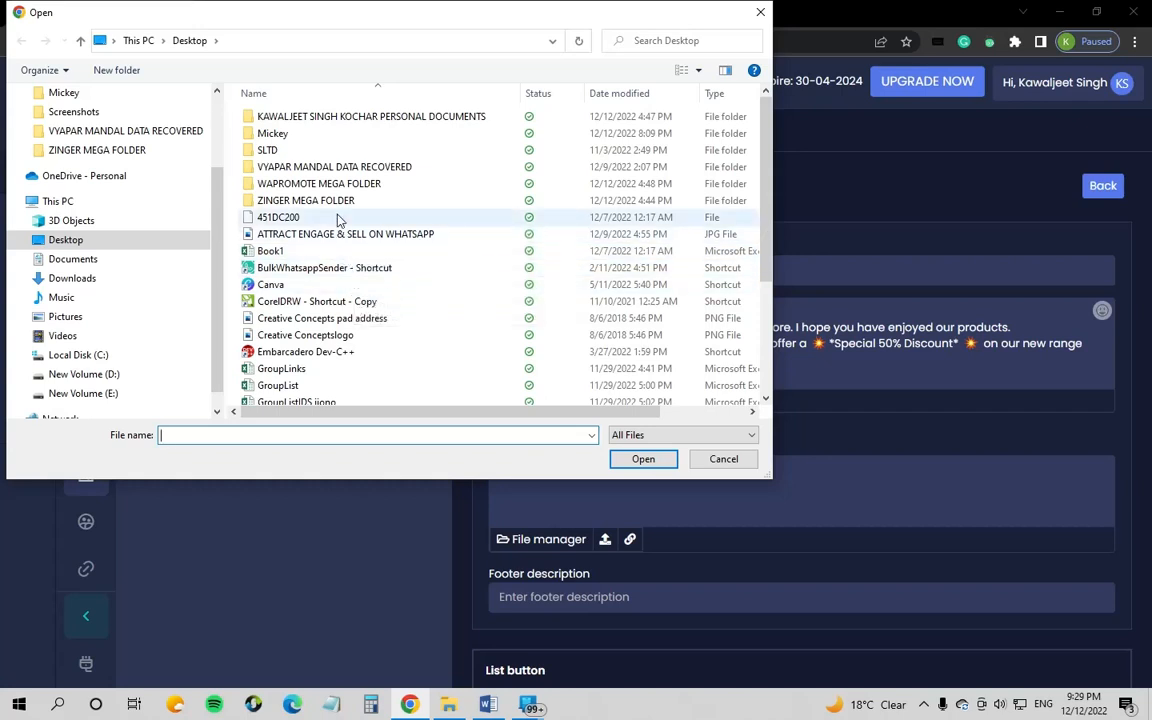
double_click(352, 185)
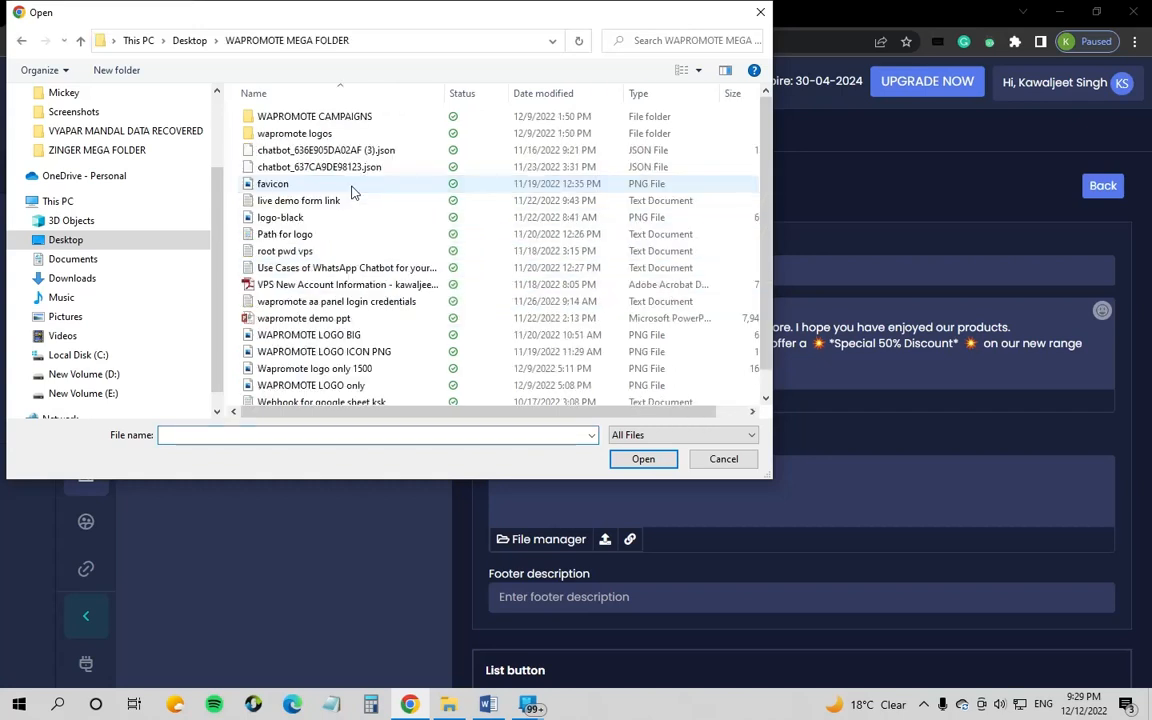
double_click(330, 119)
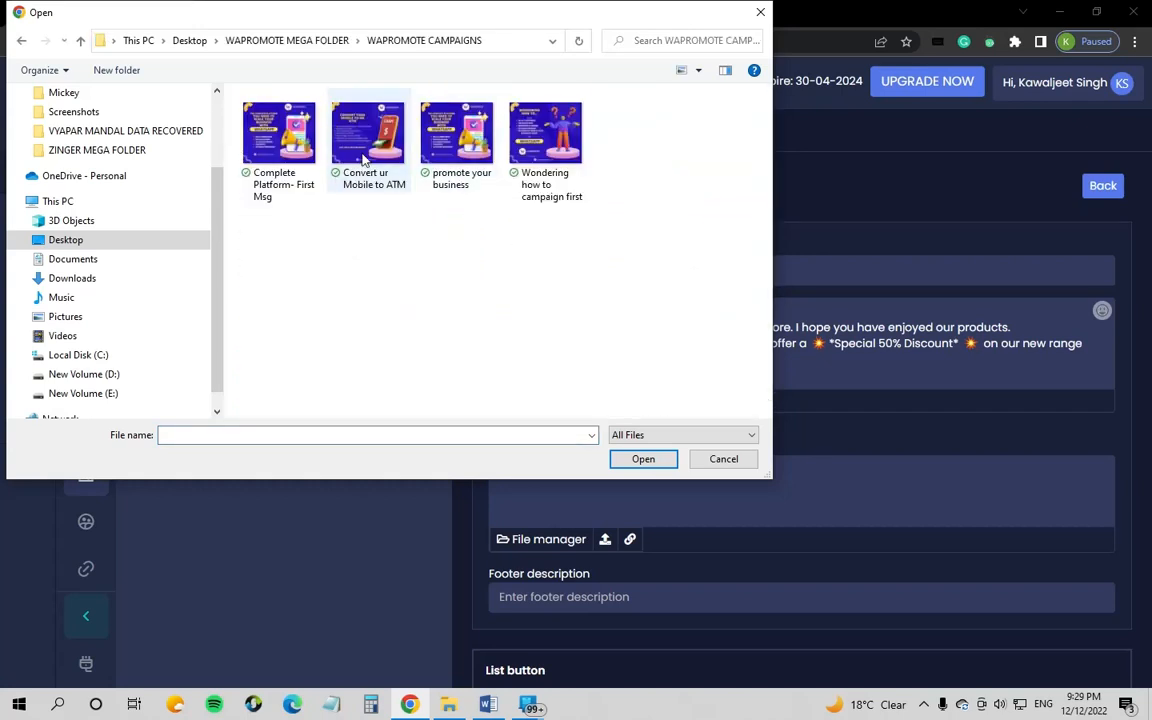
left_click(366, 143)
left_click(643, 460)
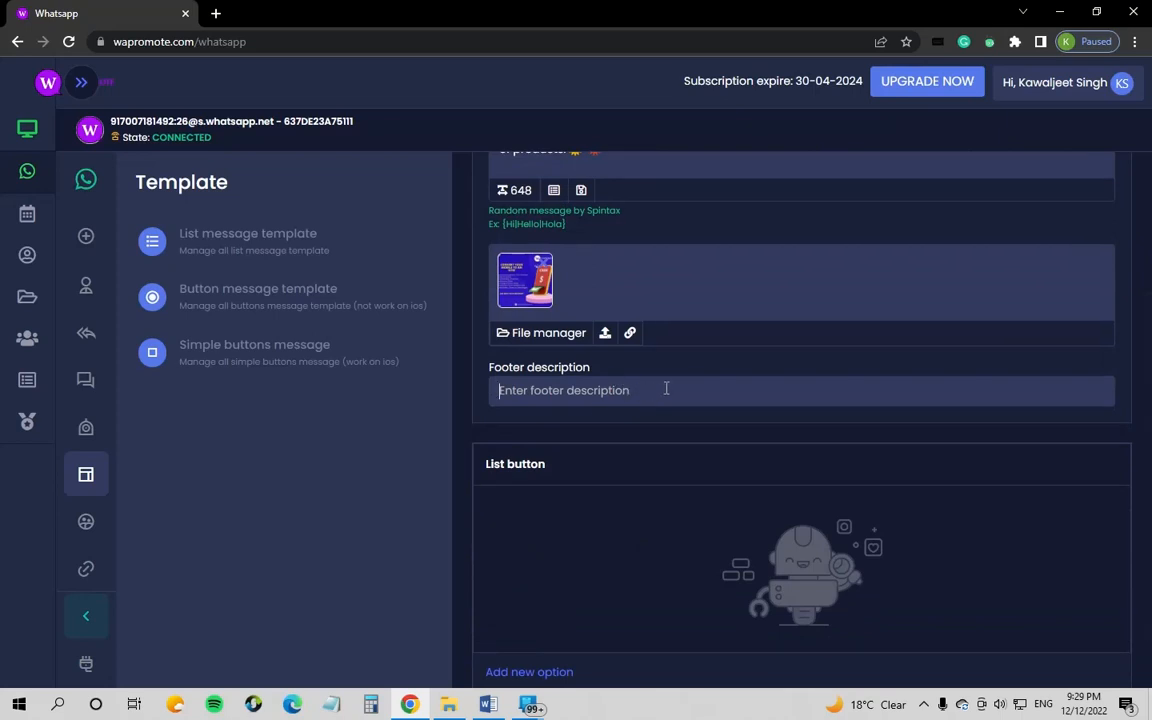
left_click(666, 388)
type("www.")
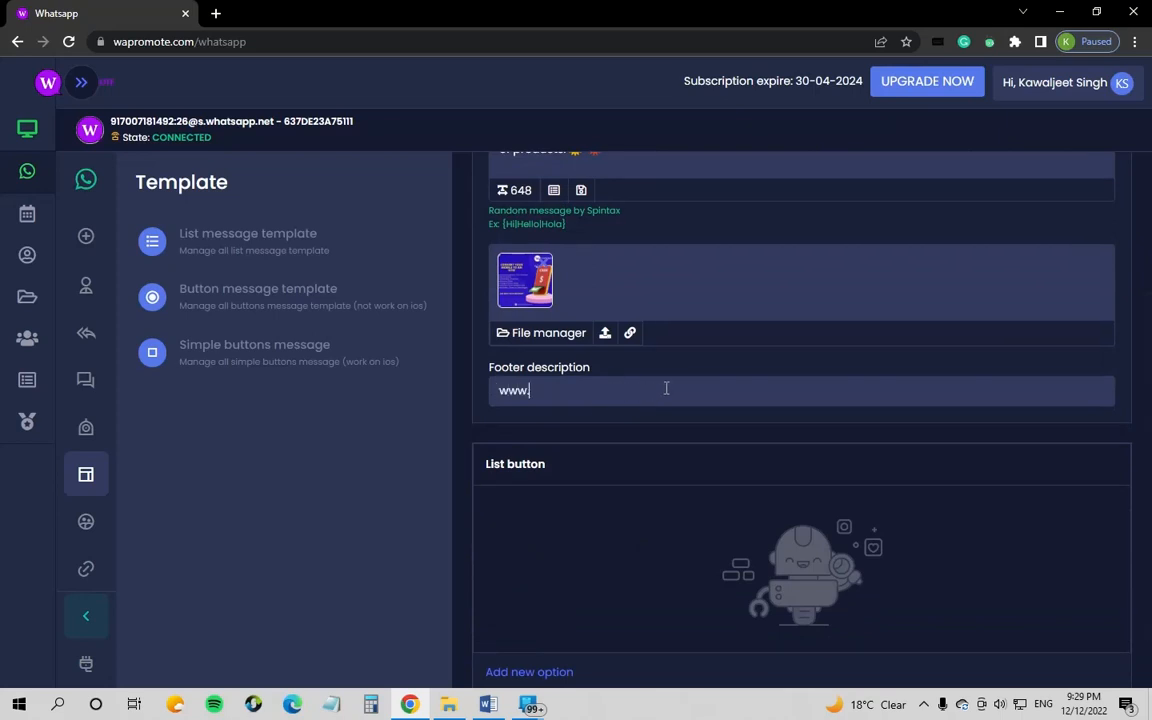
type("wapromote.com")
scroll(600, 432, "down", 1)
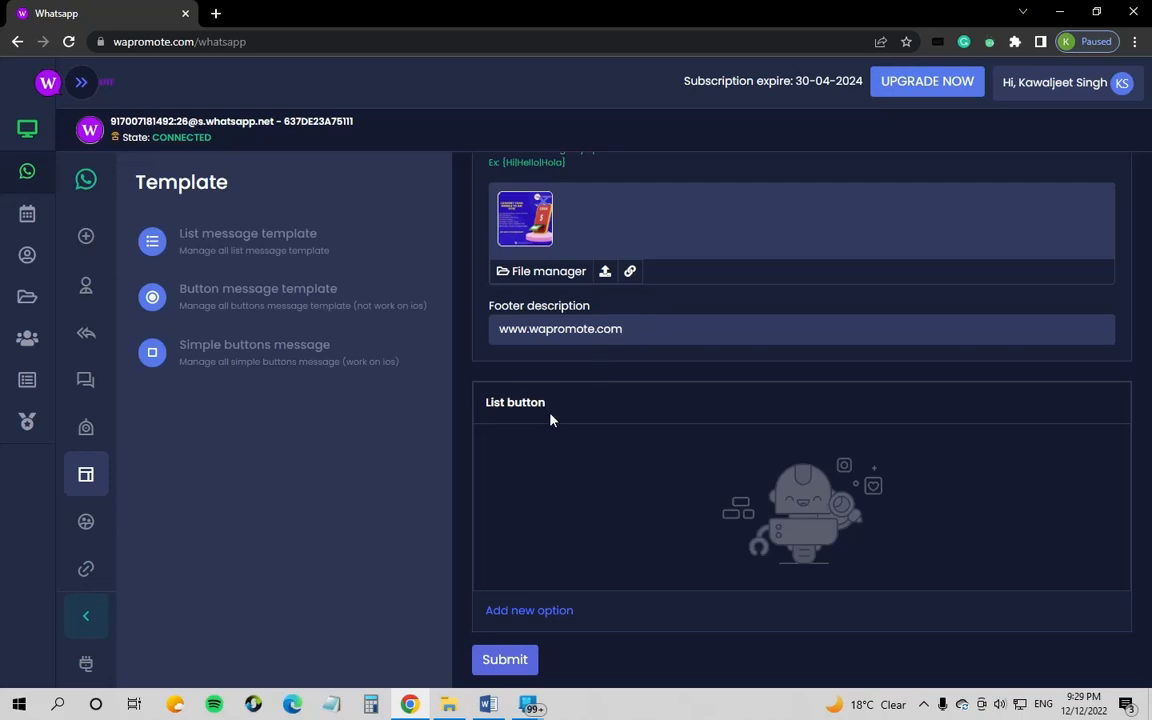
scroll(510, 474, "up", 3)
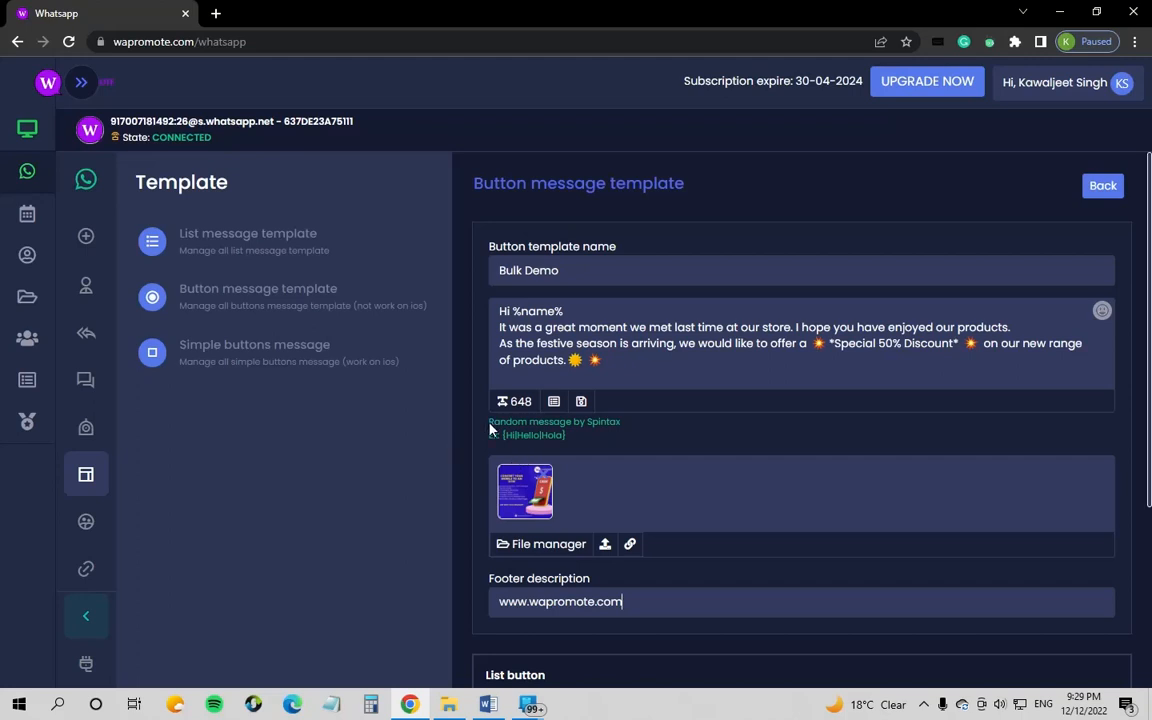
scroll(510, 440, "down", 3)
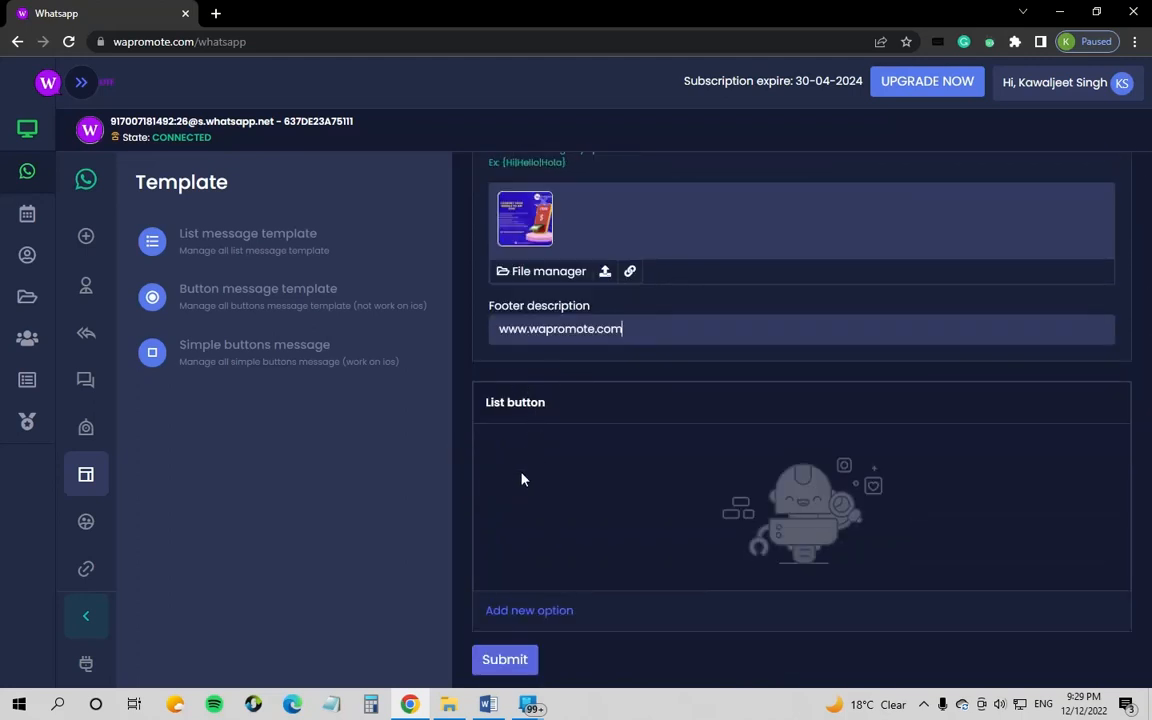
left_click(521, 614)
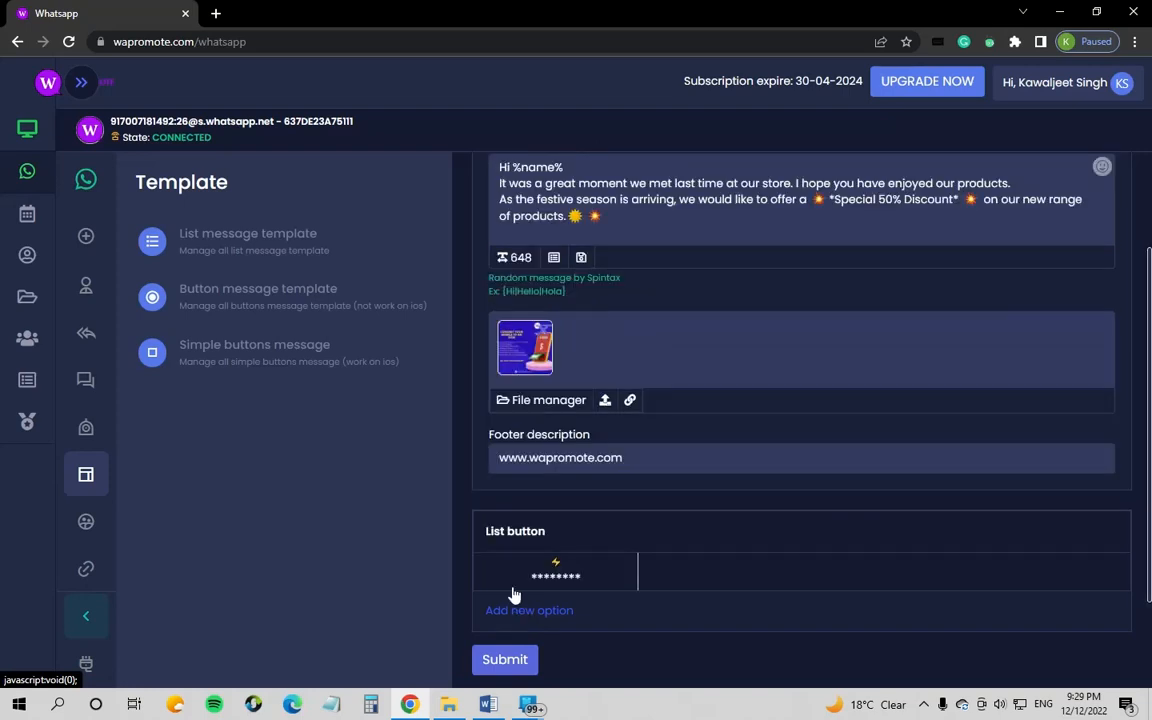
left_click(591, 573)
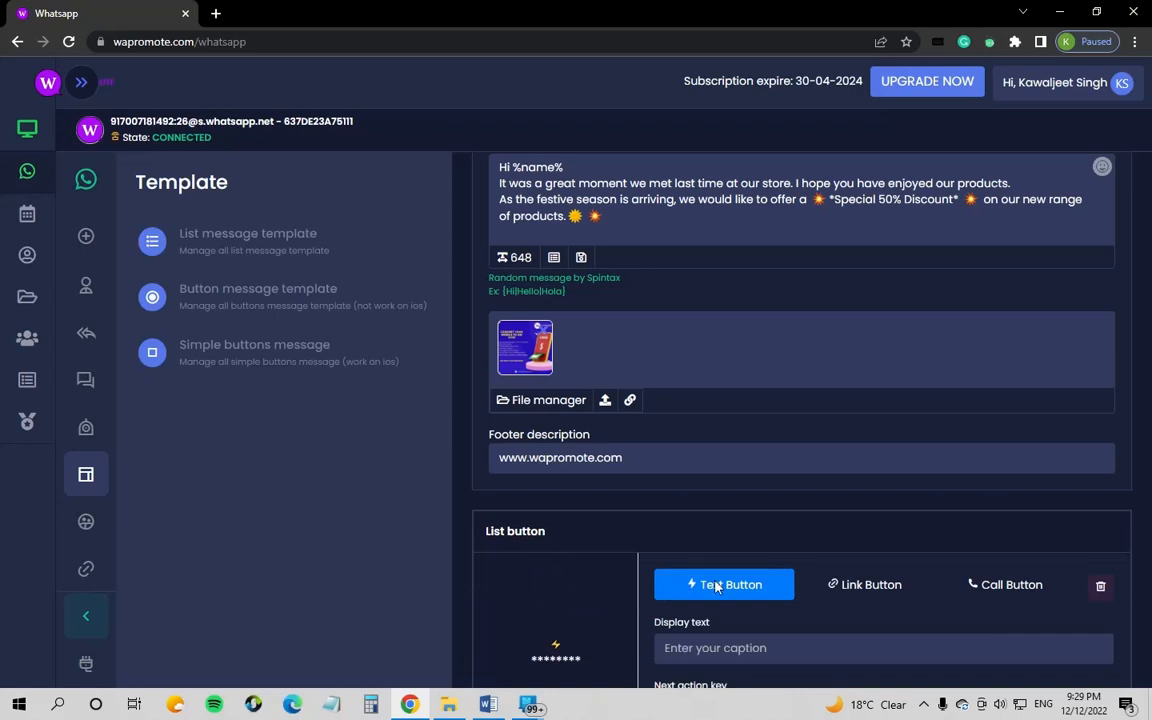
left_click(868, 586)
scroll(690, 560, "down", 2)
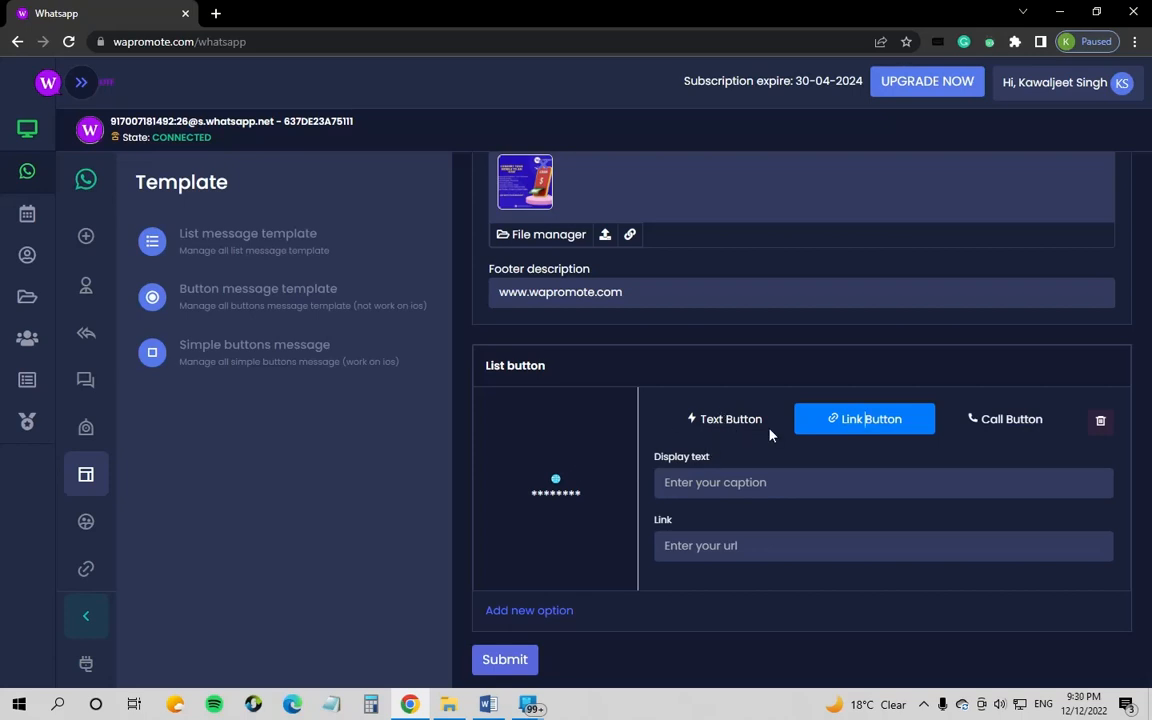
left_click(751, 484)
type("Visit")
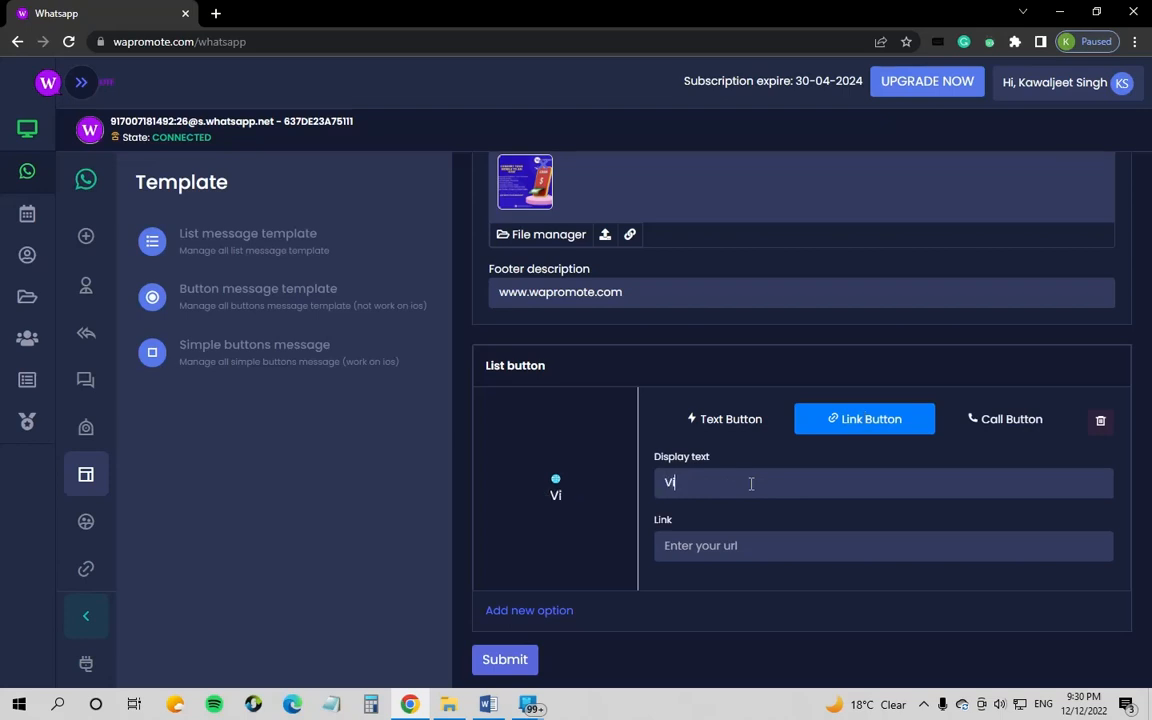
type(" u")
key("BackSpace")
key("BackSpace")
type("Us")
left_click(745, 545)
type("ww")
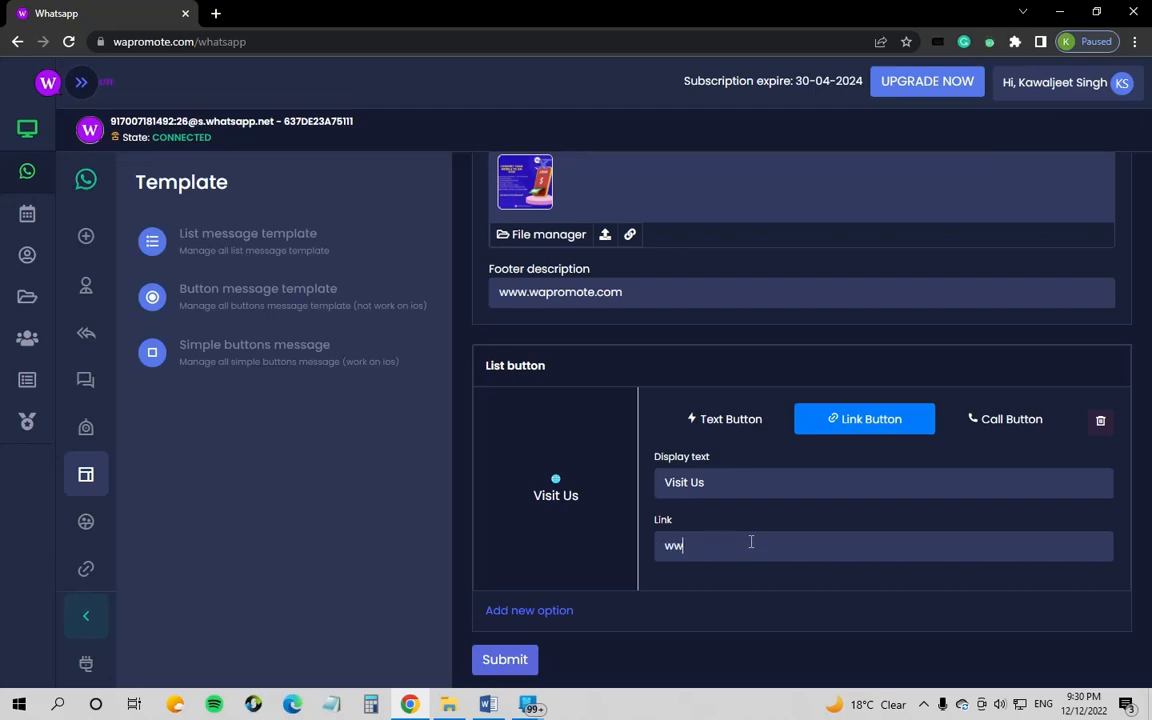
type("w.wapromote.com")
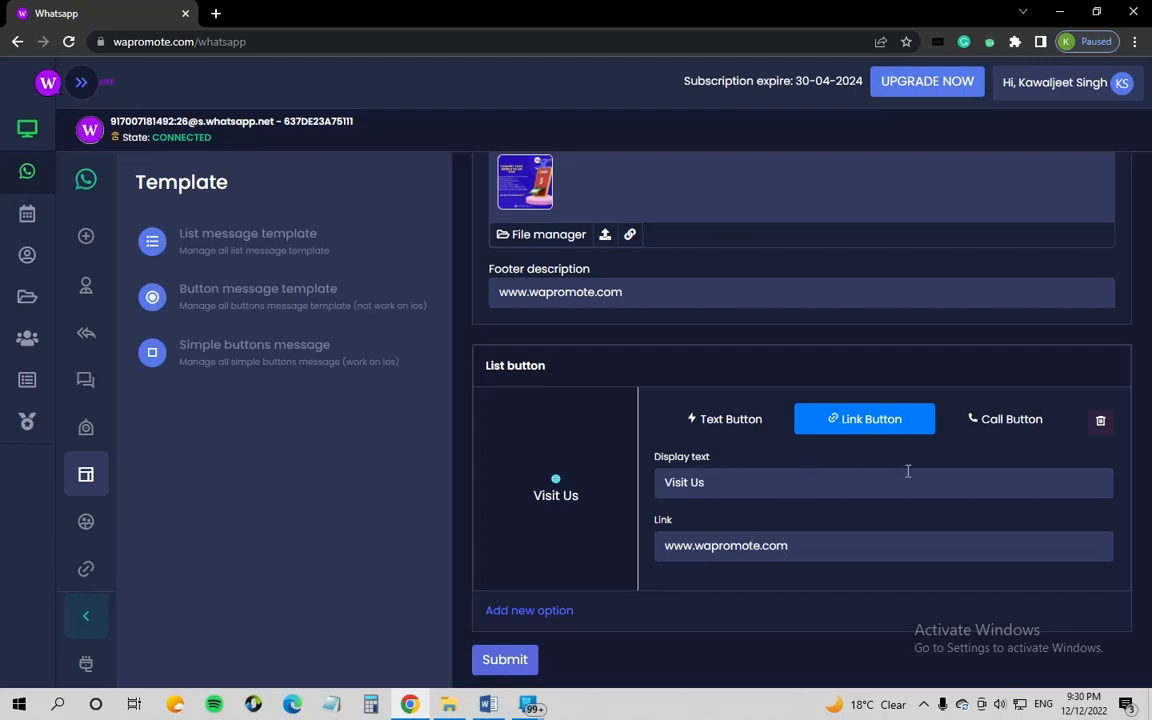
Step: Add a Call Button option labelled 'Call Us' with the business phone number
left_click(550, 610)
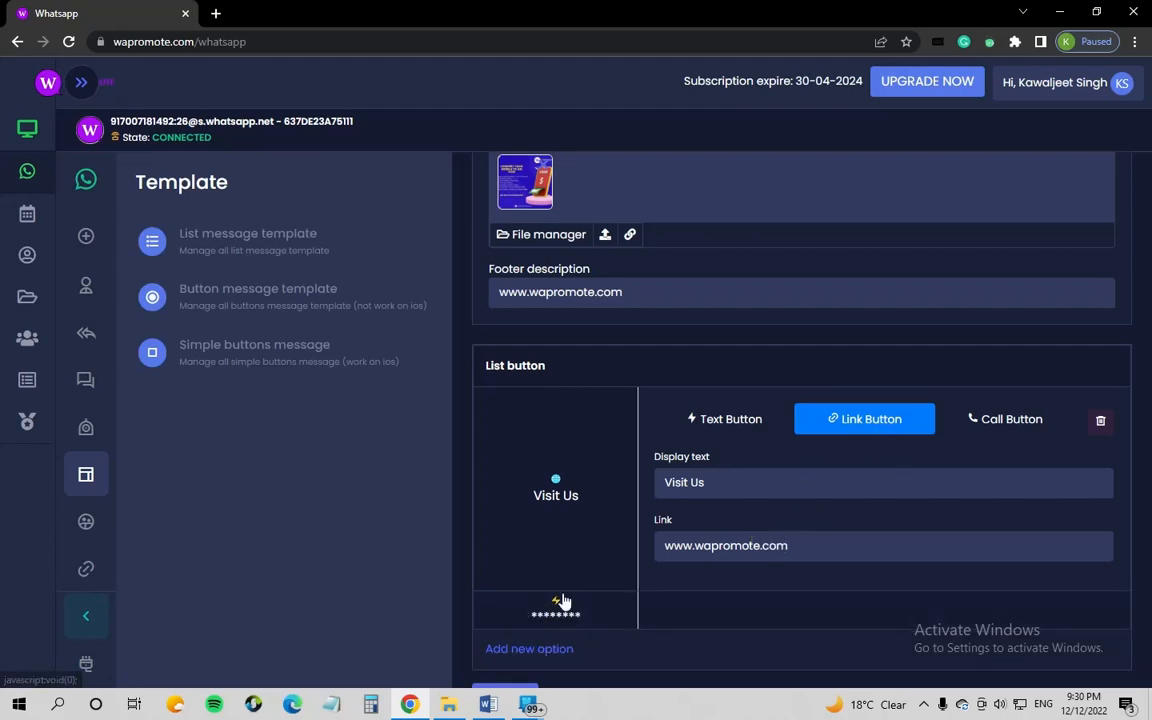
scroll(609, 553, "down", 1)
left_click(604, 571)
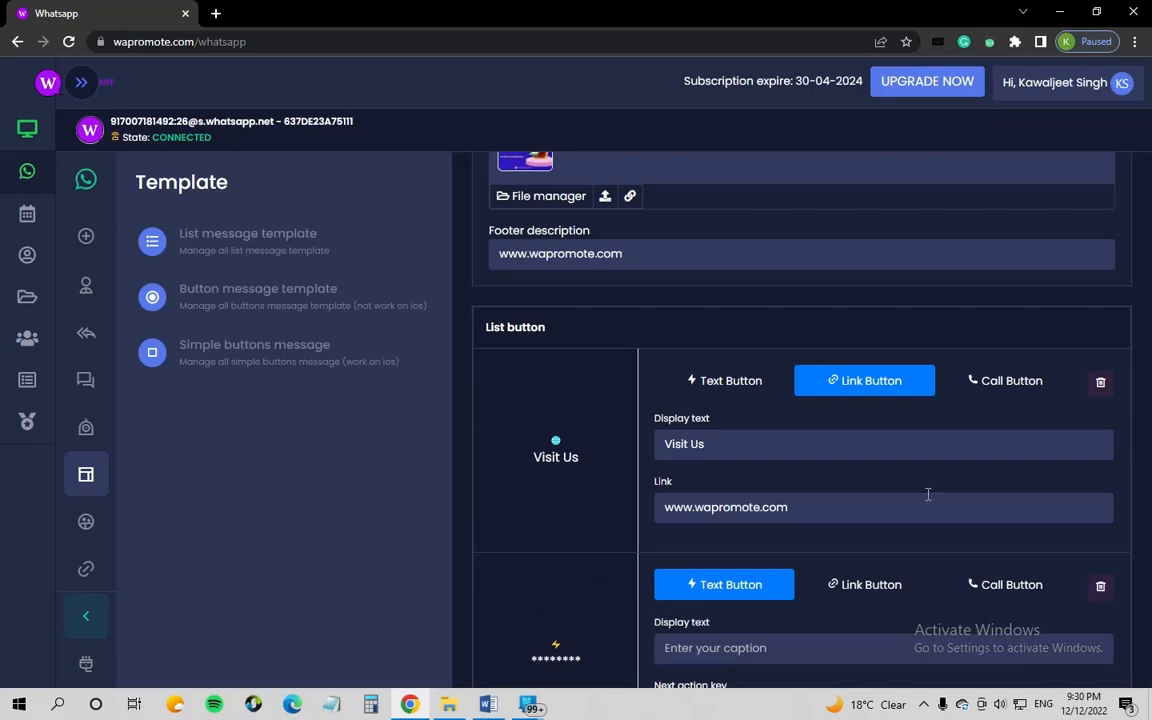
left_click(1005, 588)
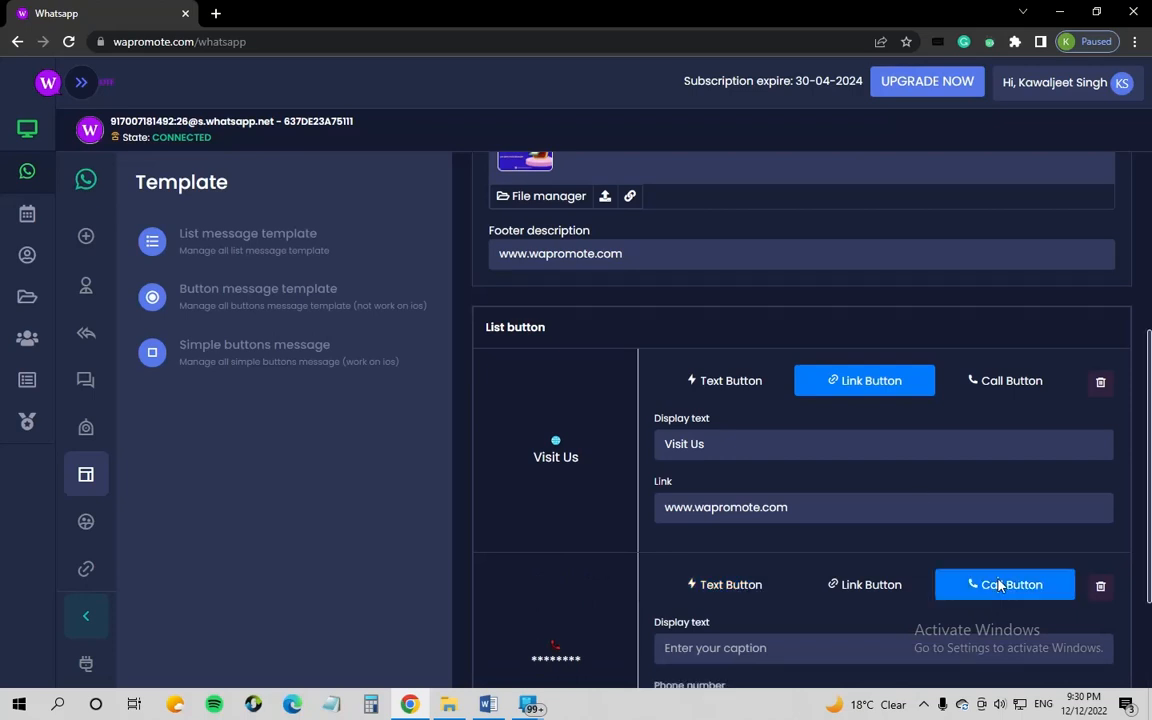
scroll(815, 513, "down", 2)
left_click(771, 482)
type("C")
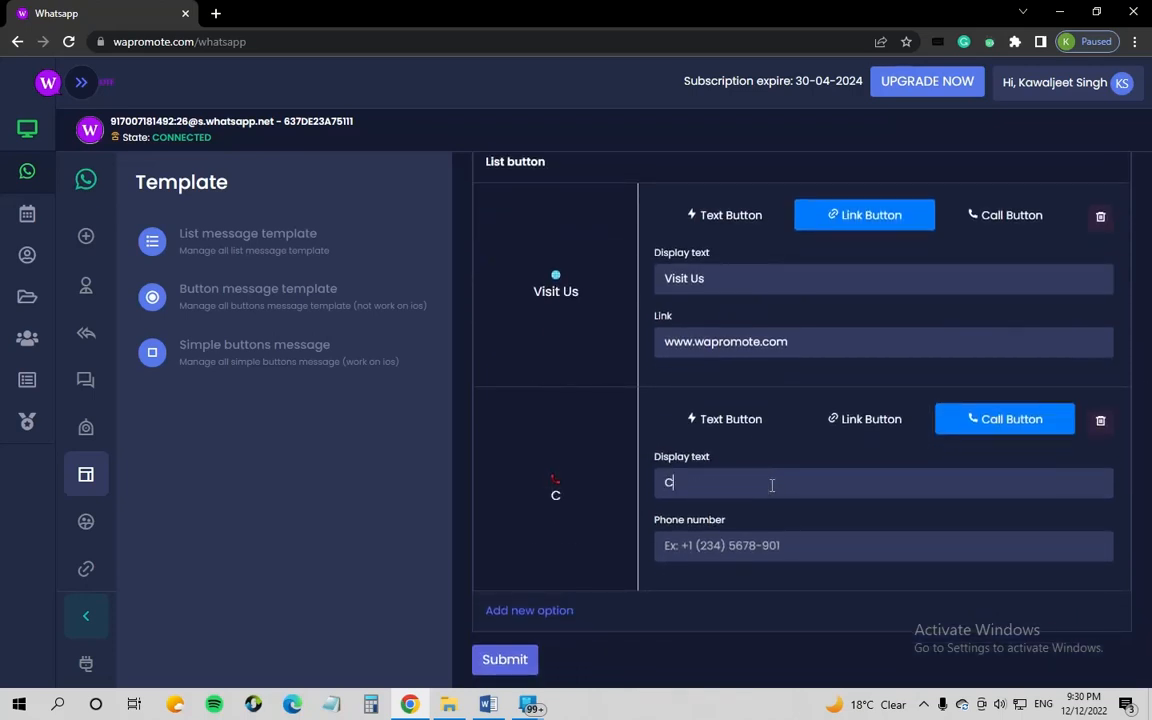
type("all Us")
left_click(760, 547)
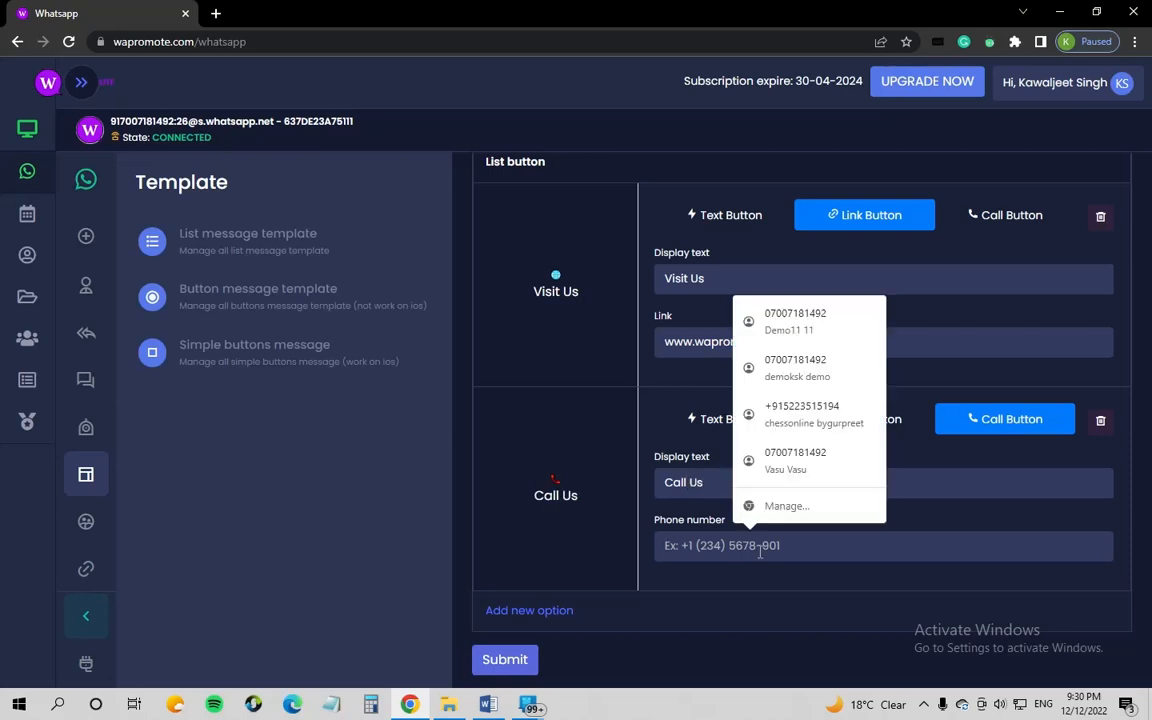
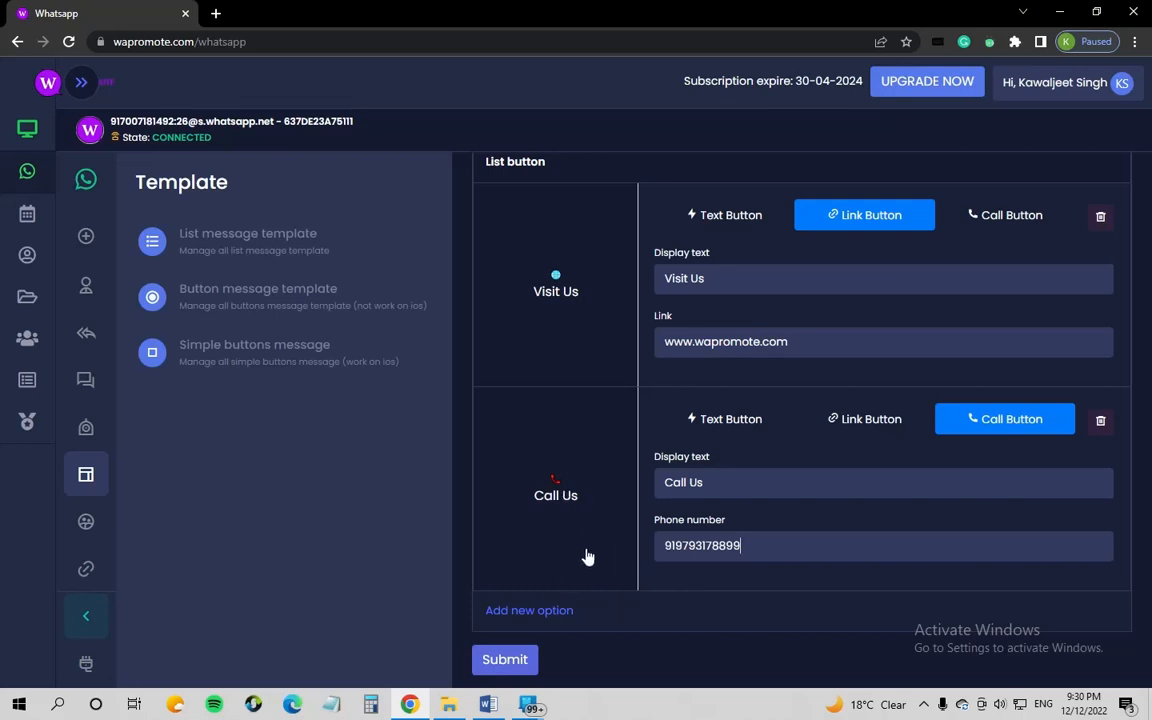
left_click(504, 660)
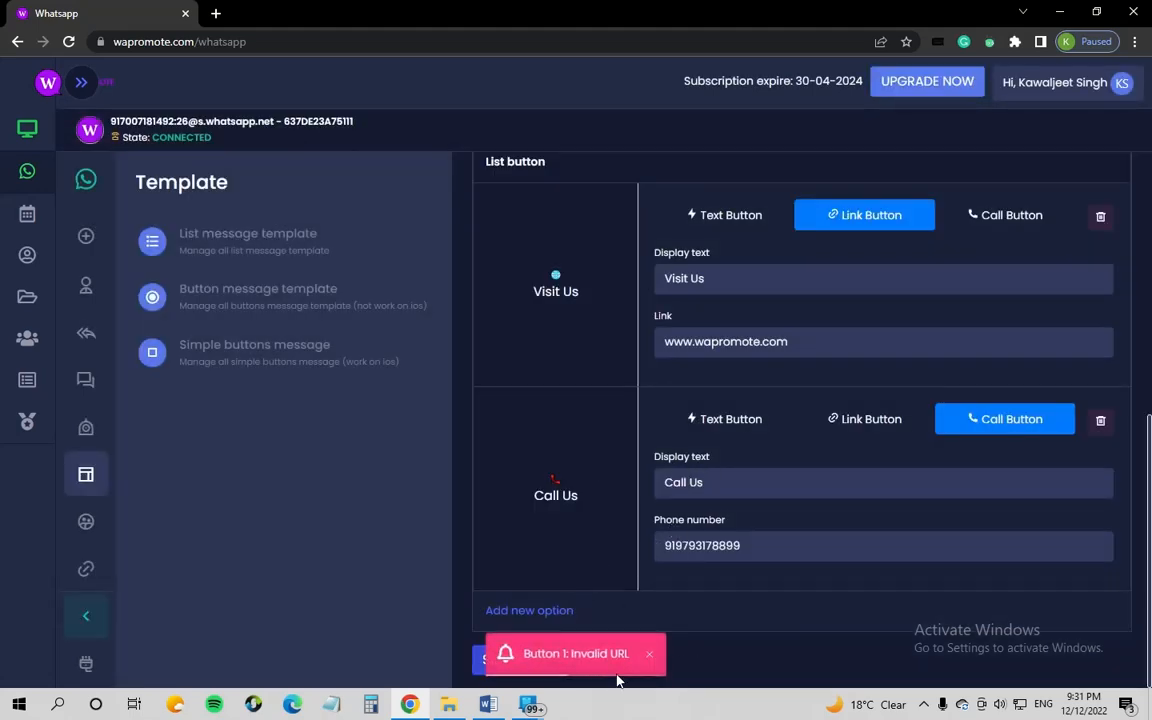
scroll(622, 506, "up", 1)
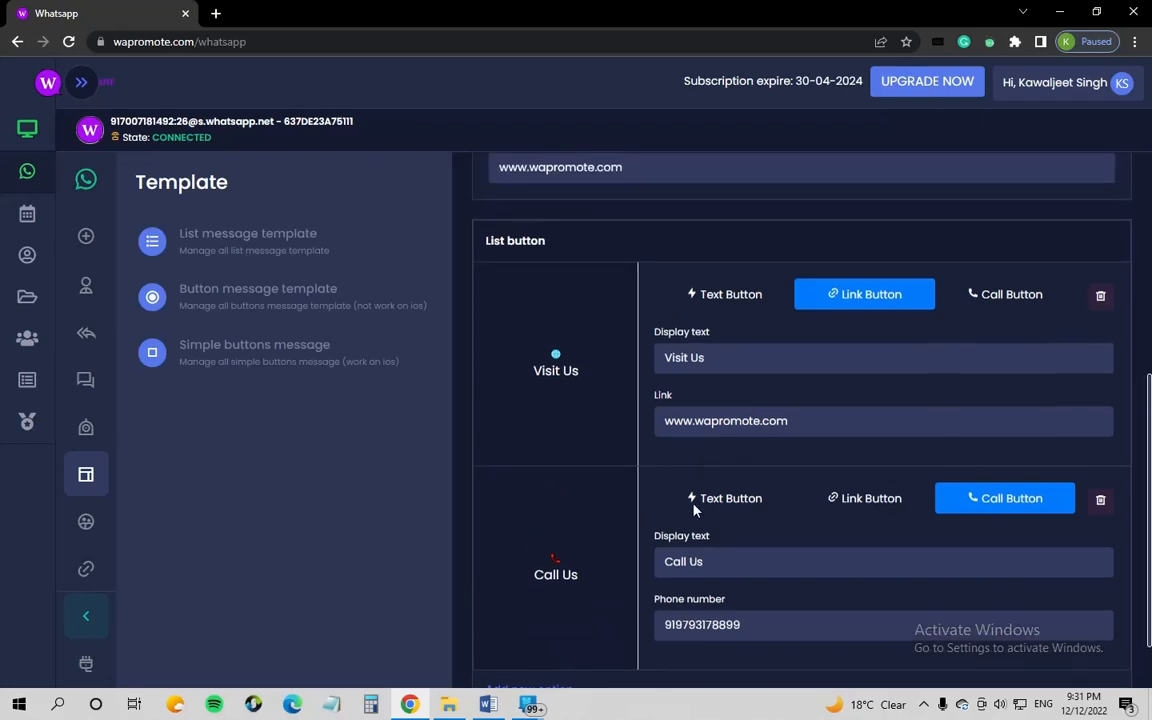
left_click(669, 422)
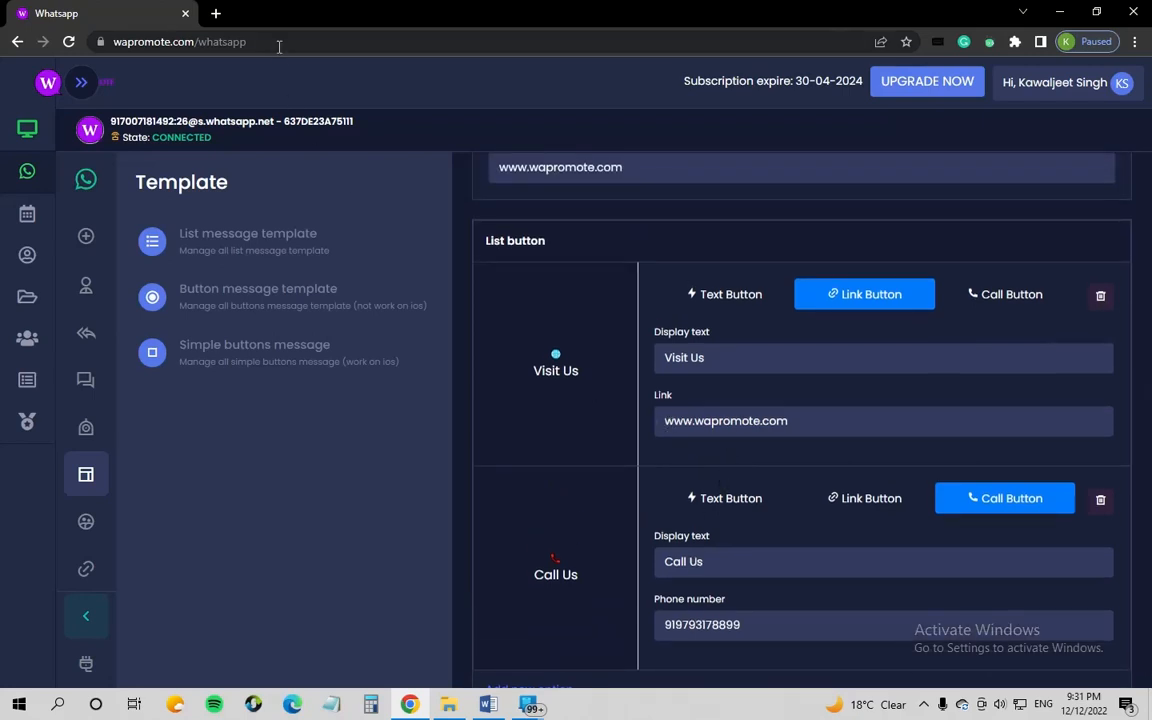
type("htt")
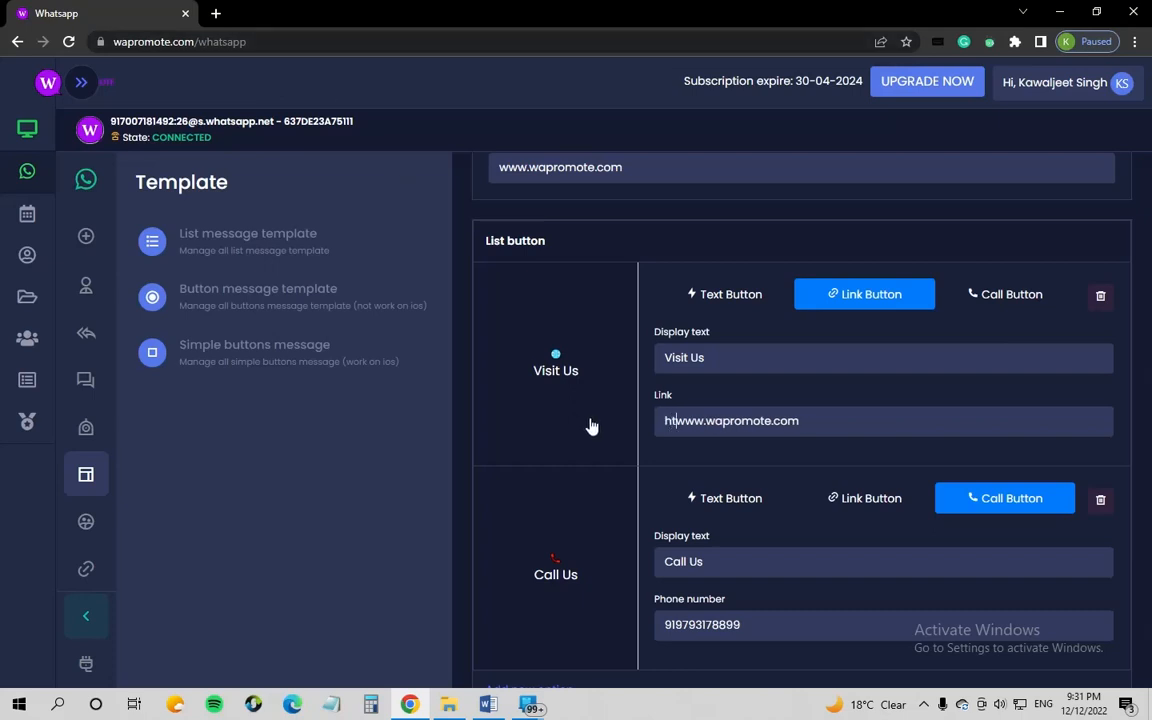
type("ps:")
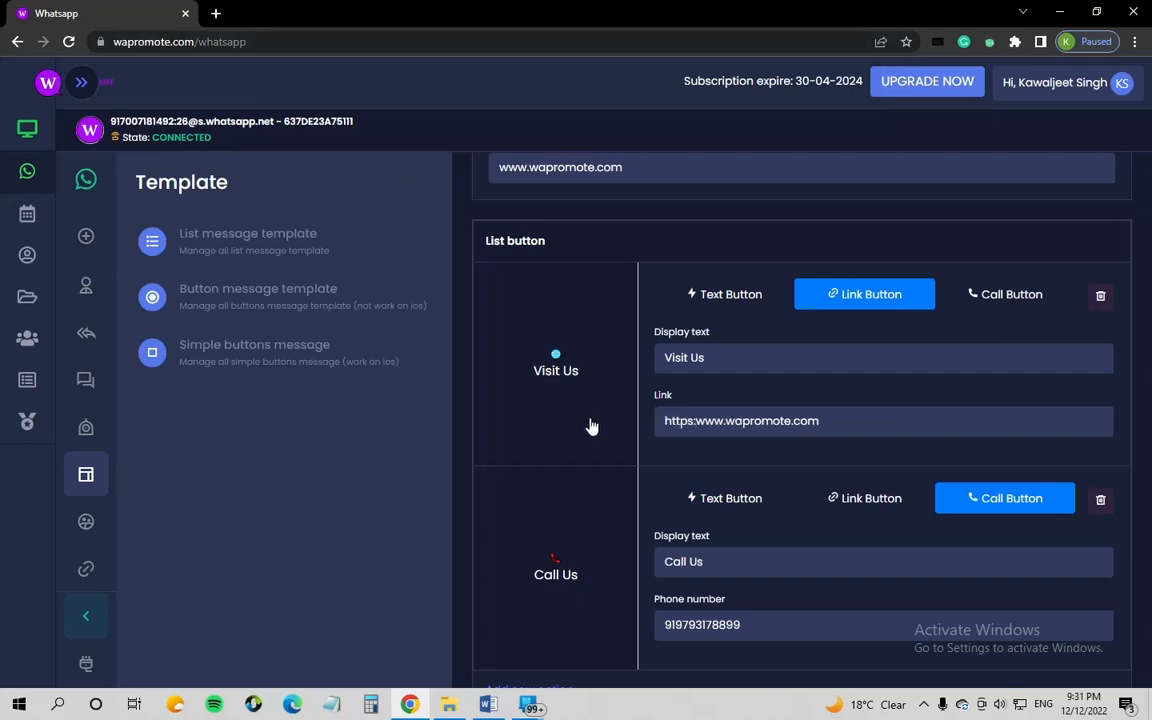
type("//")
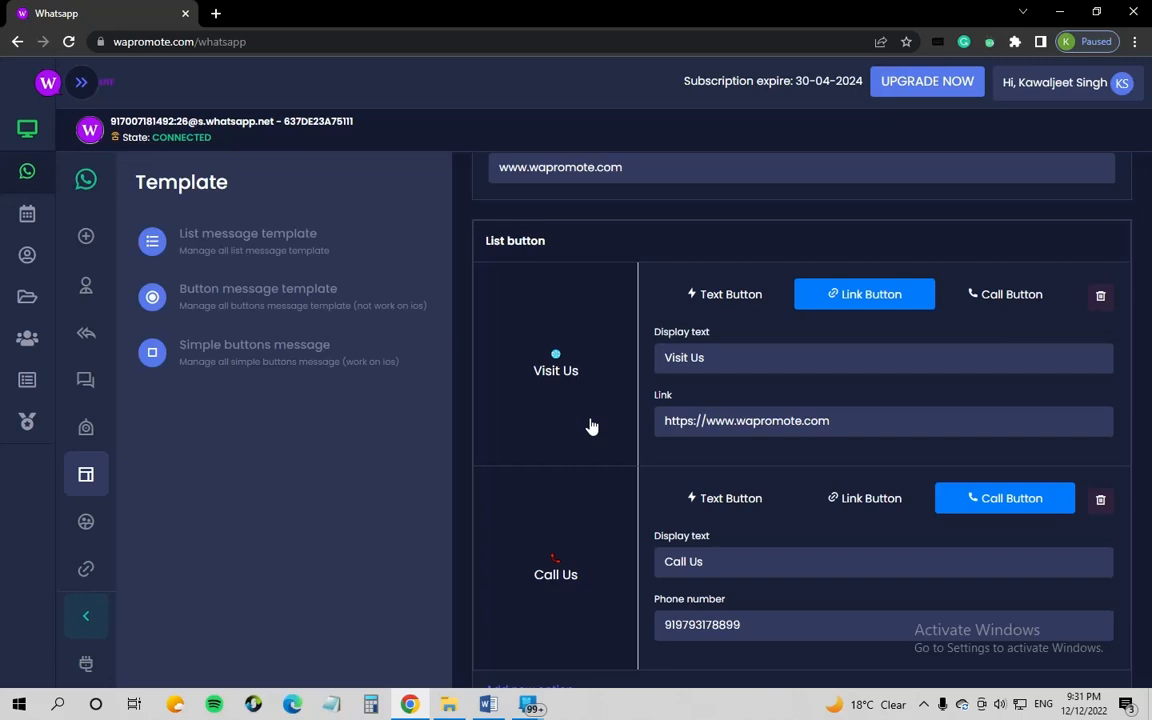
left_click(856, 425)
scroll(710, 590, "down", 2)
left_click(504, 660)
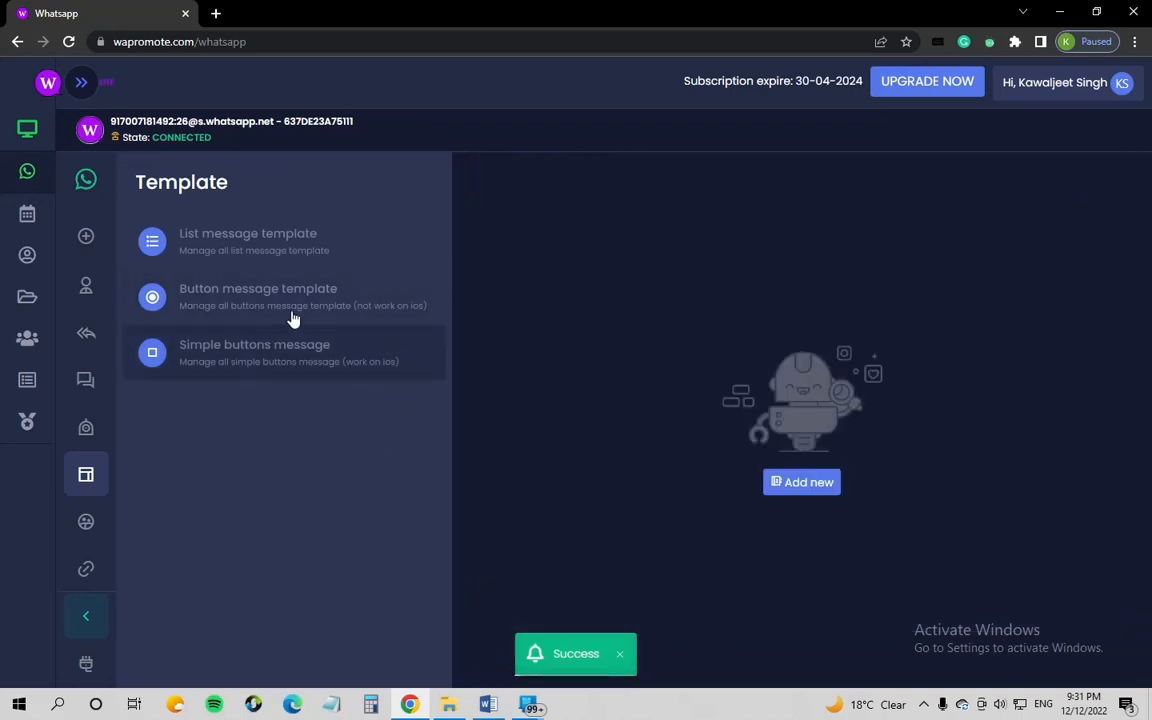
Step: Create a bulk campaign 'Demo Campaign' for PERSONAL GRP using the Bulk Demo button template
left_click(86, 382)
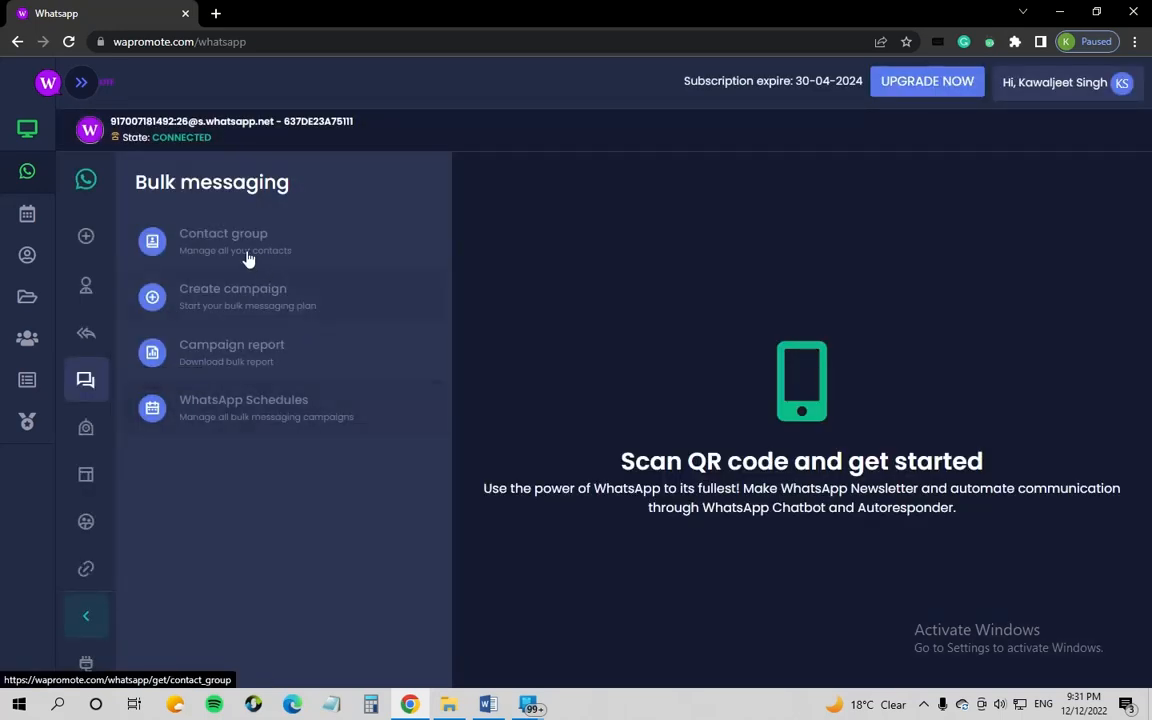
left_click(260, 290)
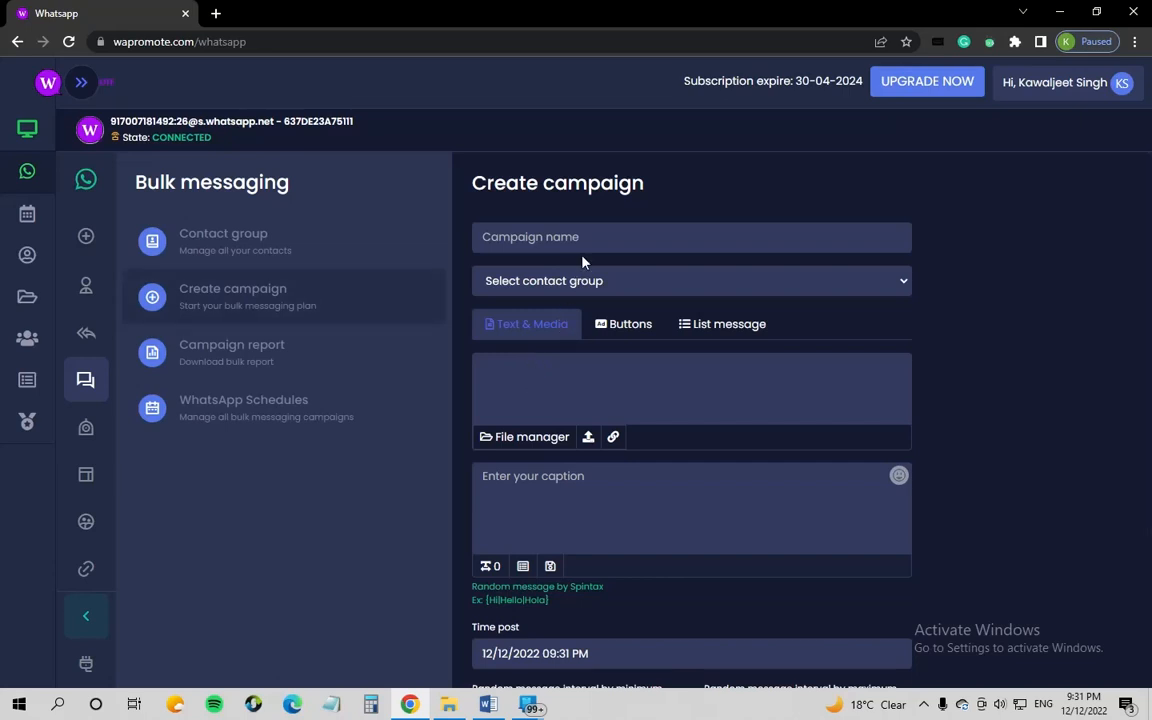
left_click(586, 237)
type("Dem")
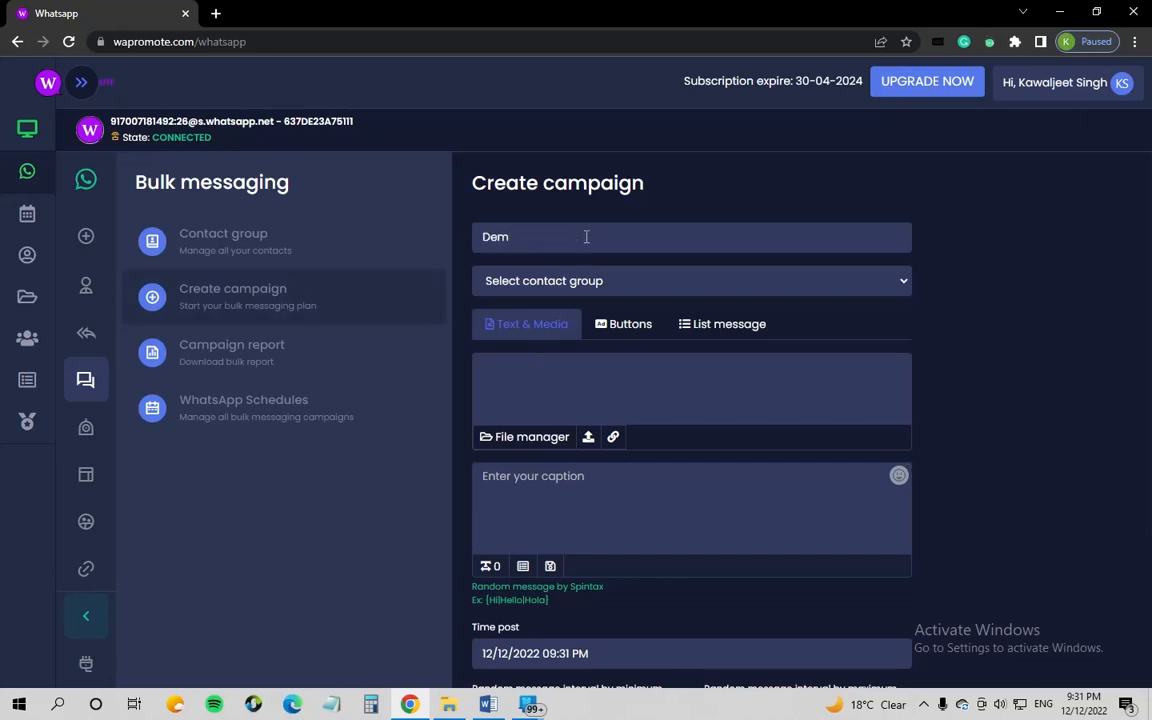
type("o Campaign")
left_click(614, 288)
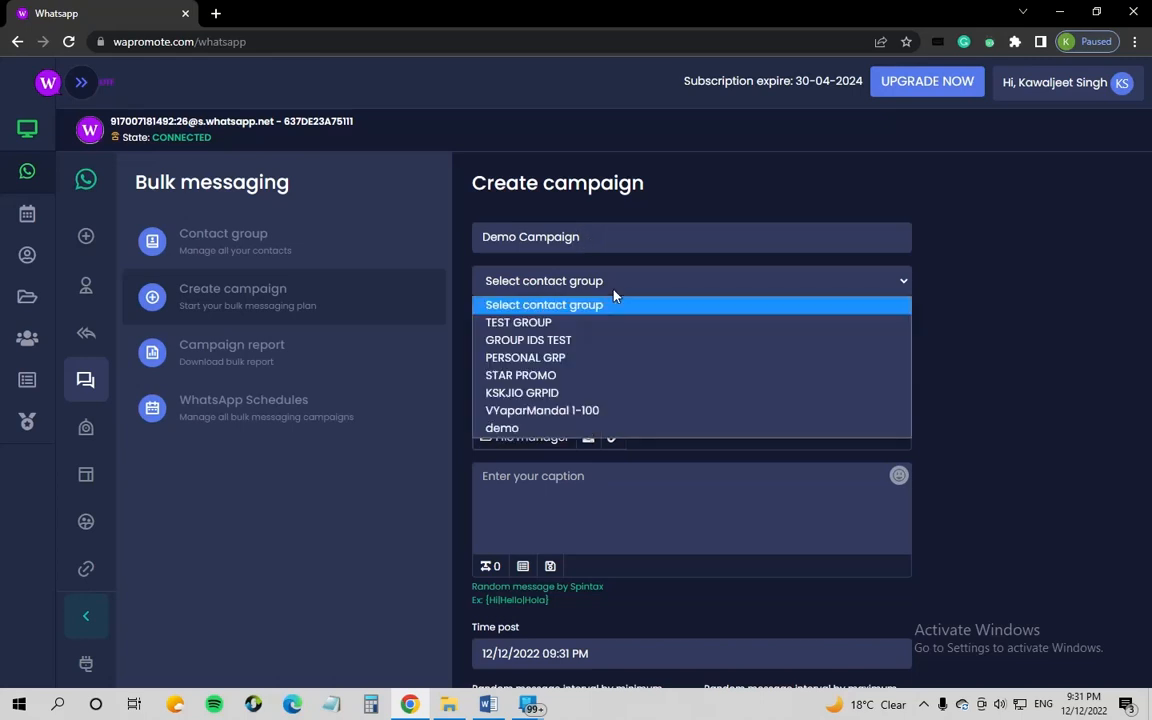
left_click(580, 357)
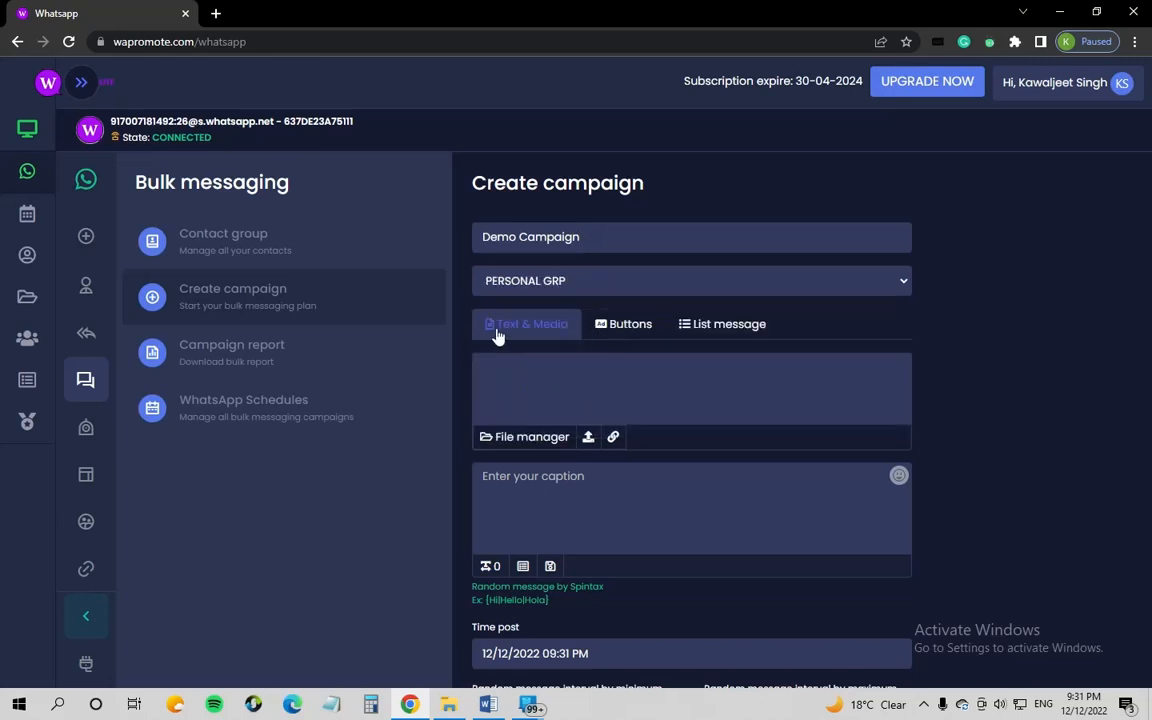
left_click(628, 325)
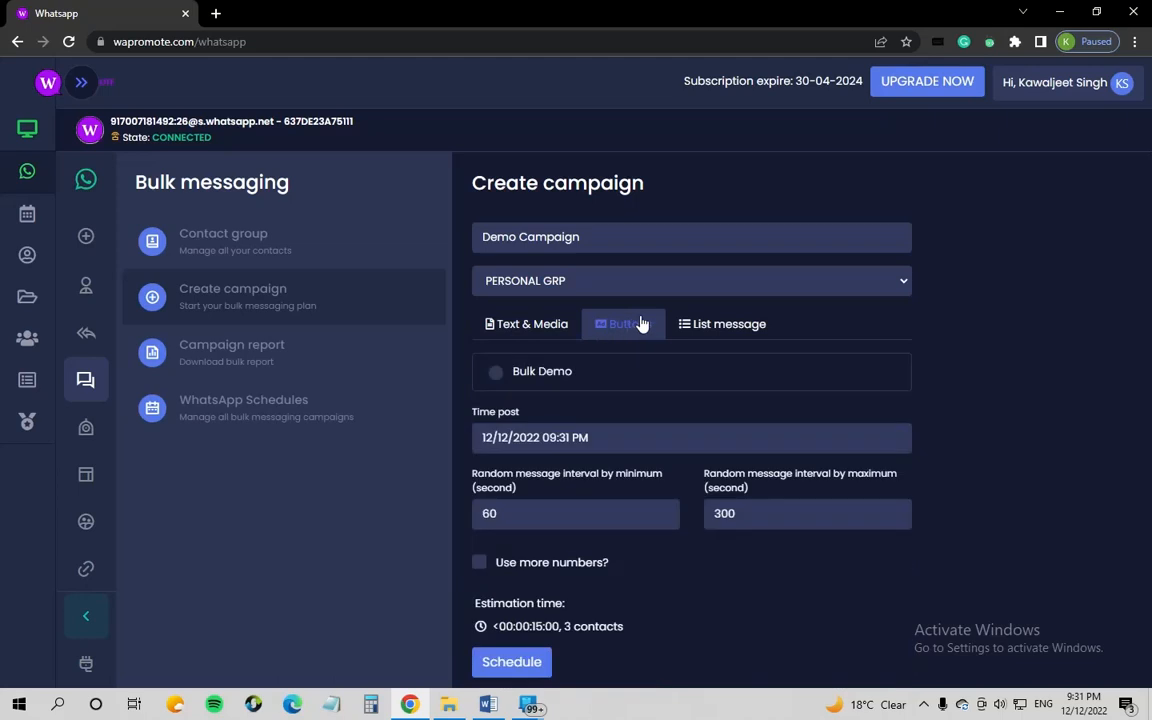
left_click(501, 380)
Step: Set the campaign's post time to 20 December 2022, 09:31 PM
left_click(613, 437)
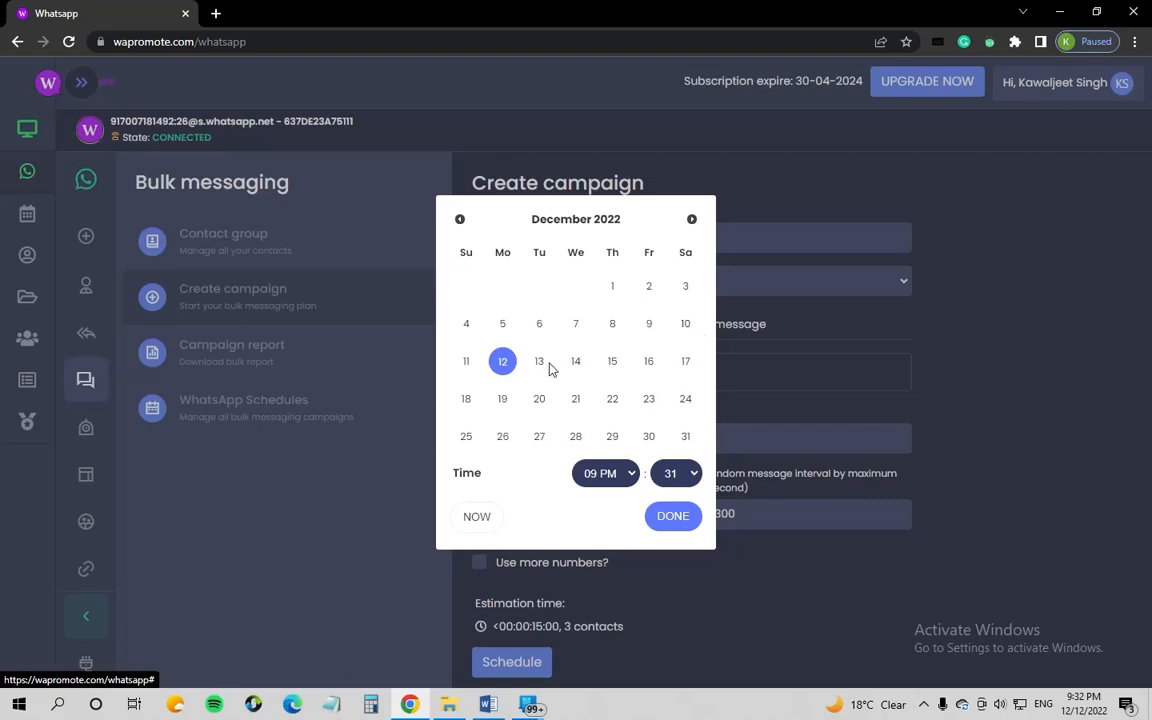
left_click(540, 398)
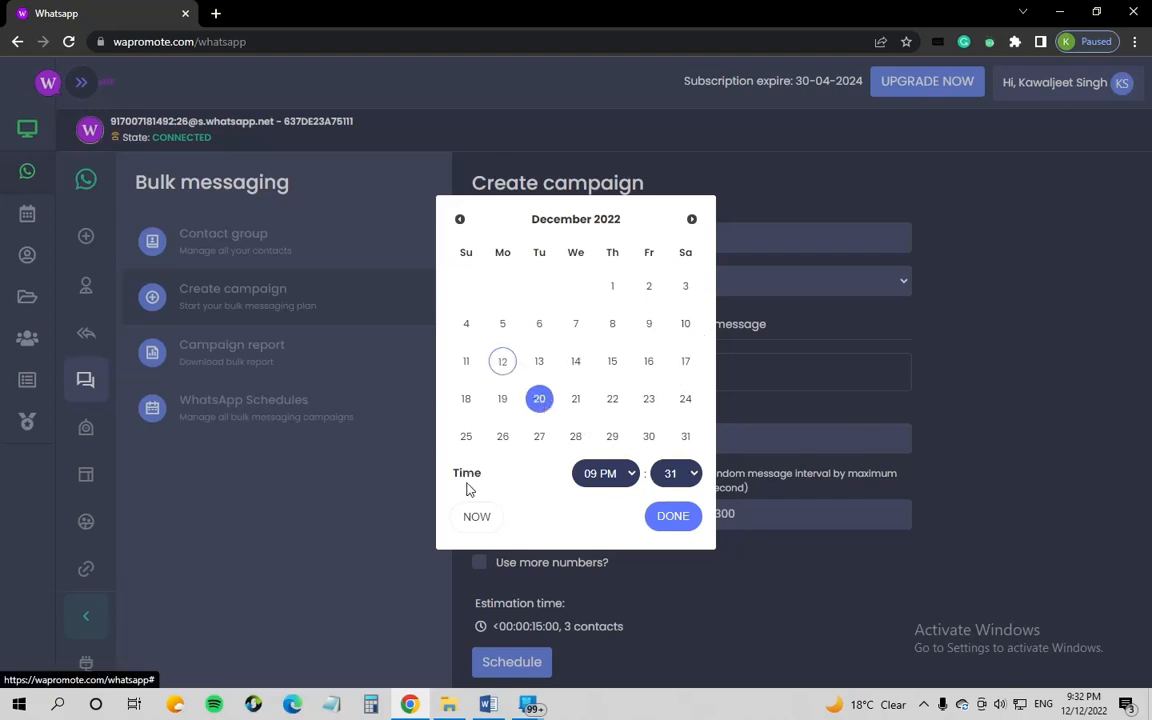
left_click(1050, 302)
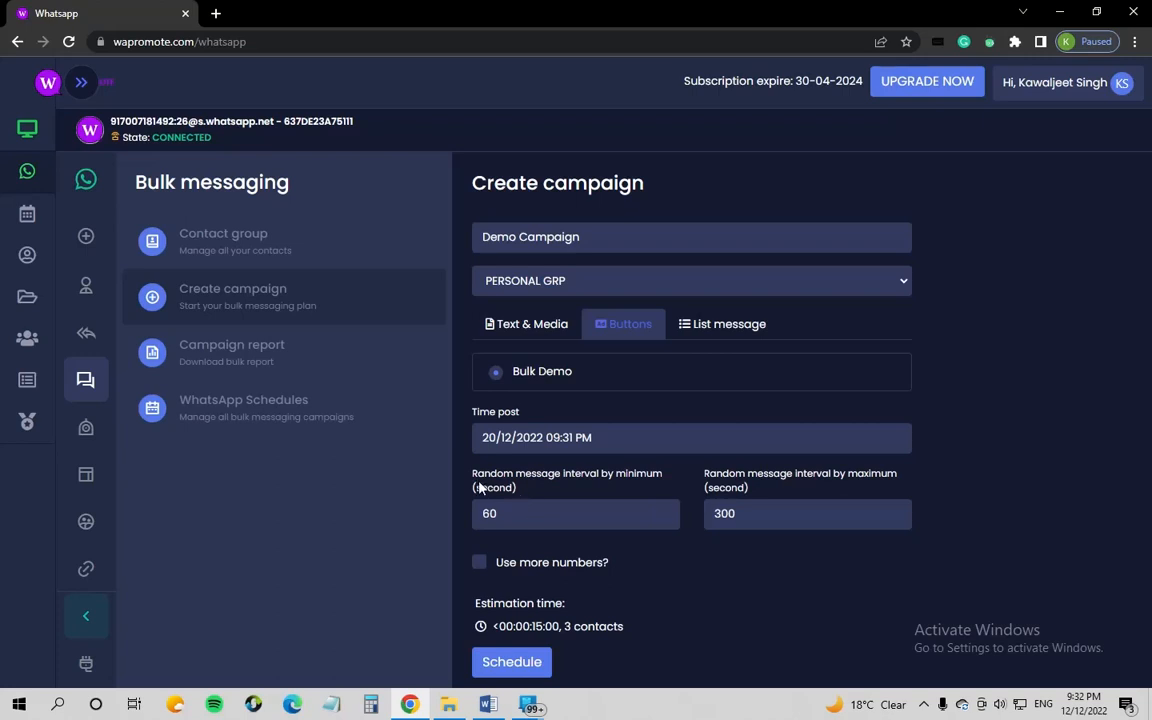
left_click_drag(473, 476, 671, 490)
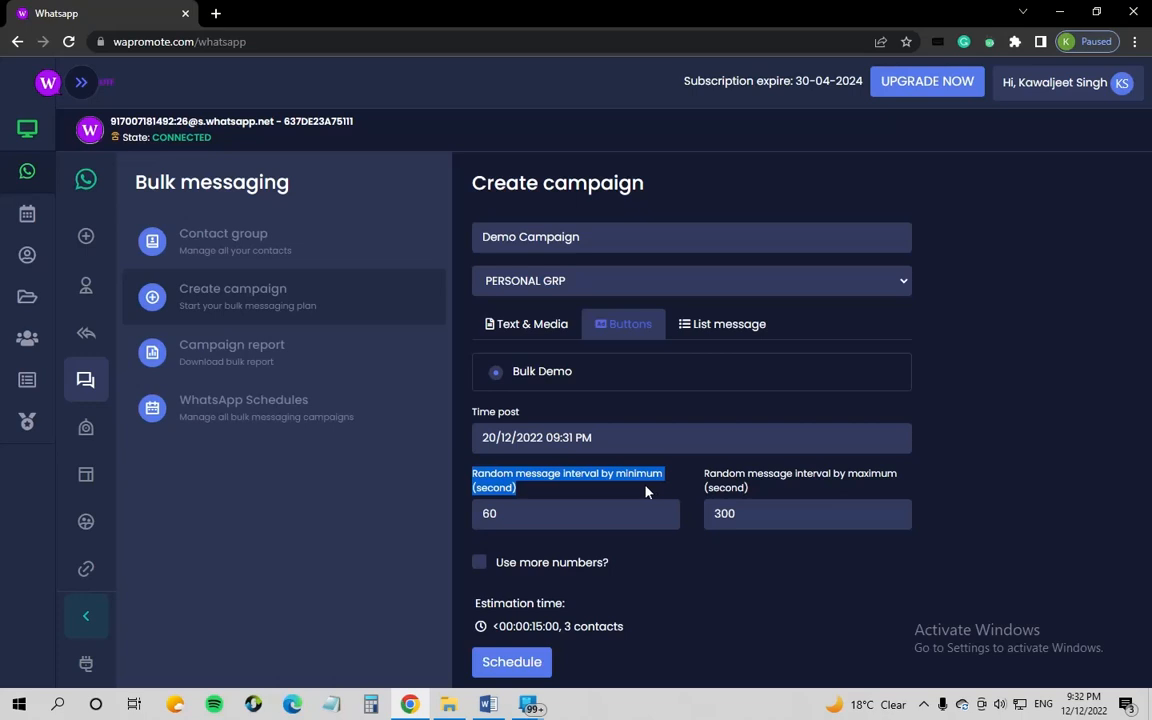
Step: Change the message interval from 60–300 seconds to 5–30 seconds
left_click(511, 518)
double_click(511, 518)
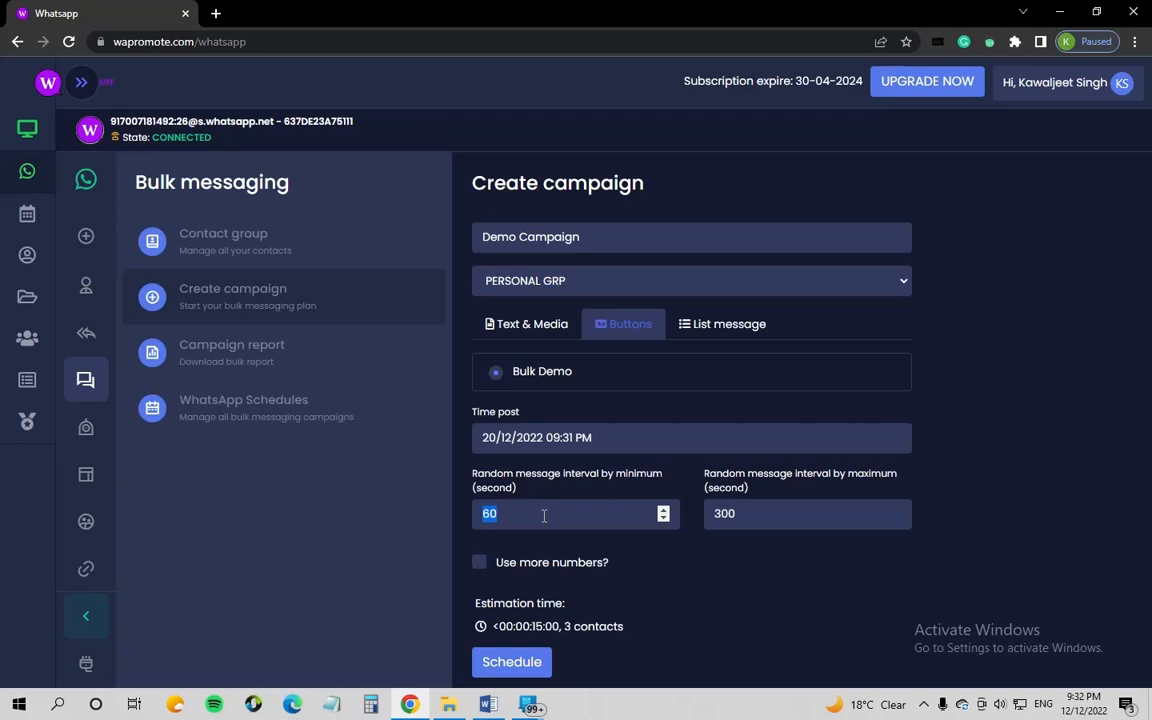
left_click(578, 520)
key("BackSpace")
key("BackSpace")
type("5")
double_click(724, 514)
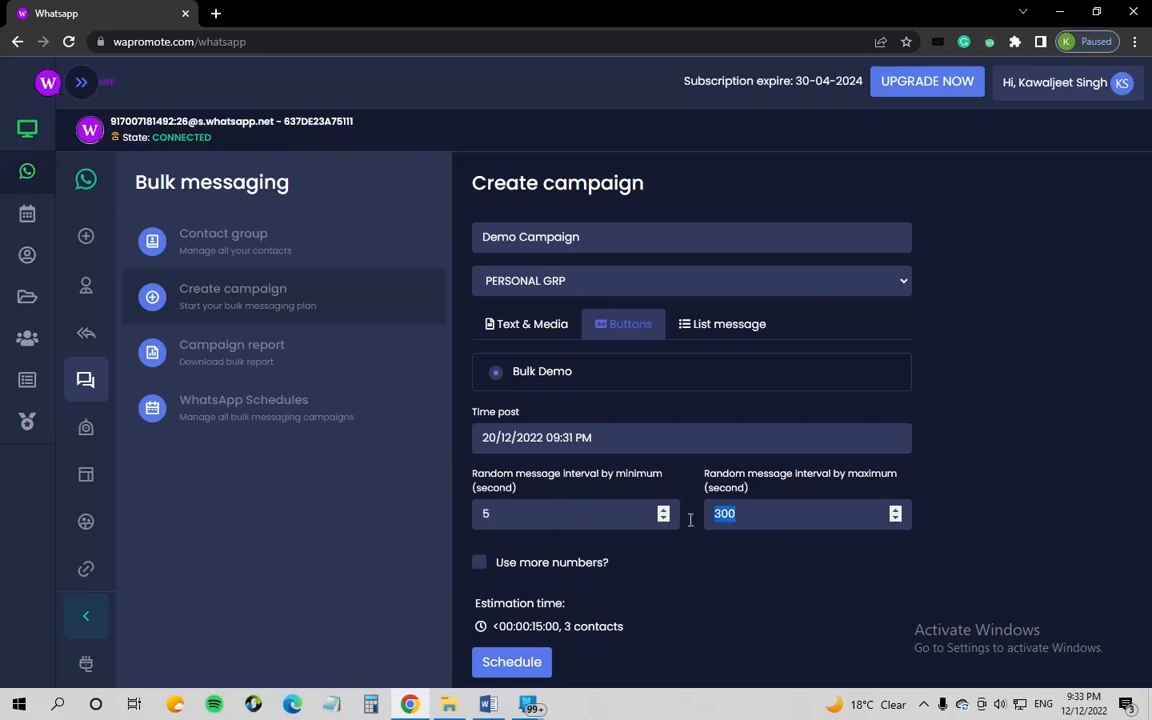
type("25")
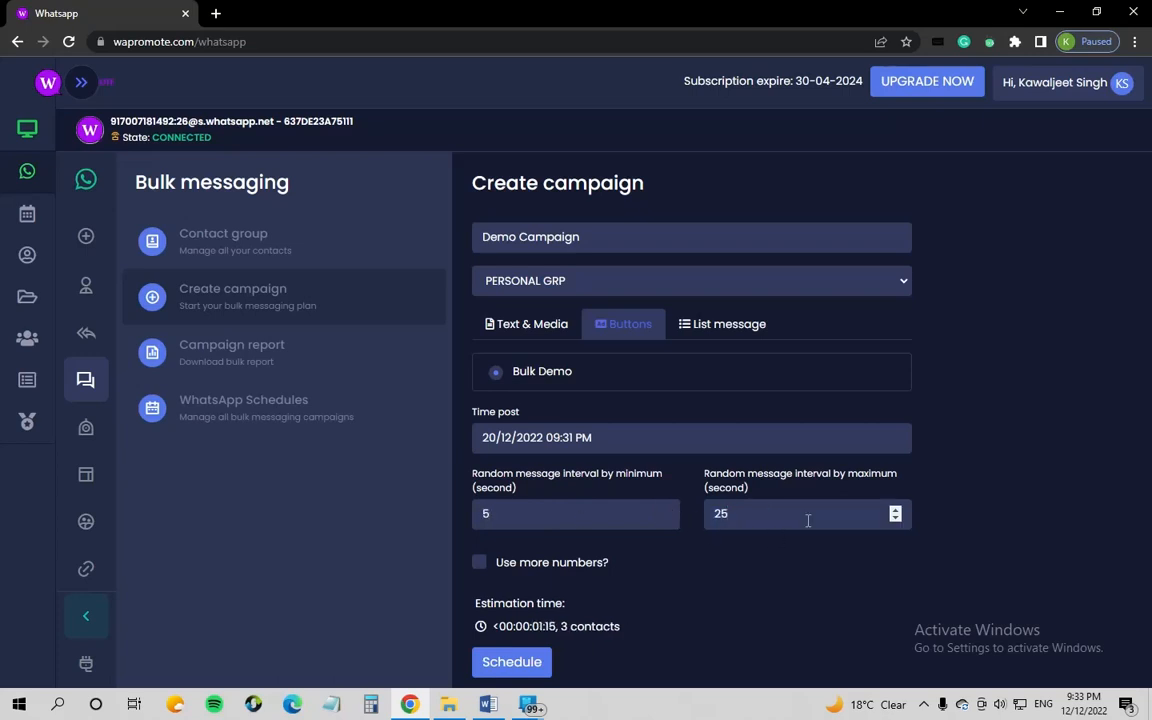
key("BackSpace")
key("BackSpace")
type("30")
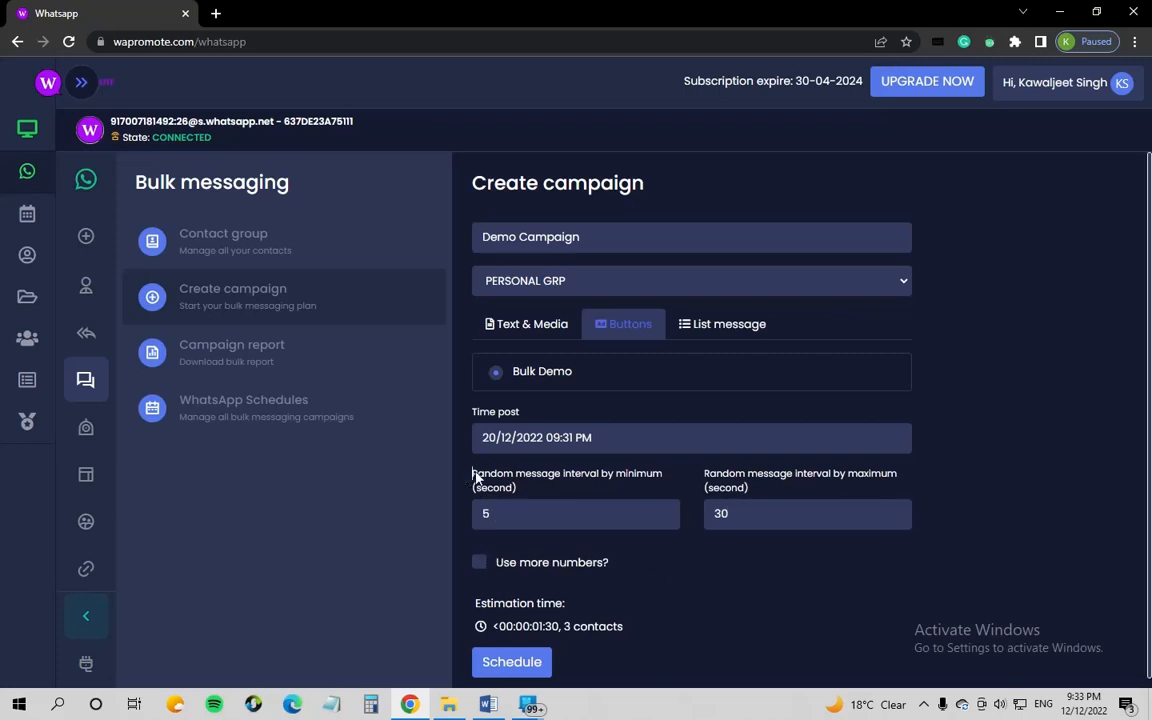
left_click_drag(473, 474, 921, 481)
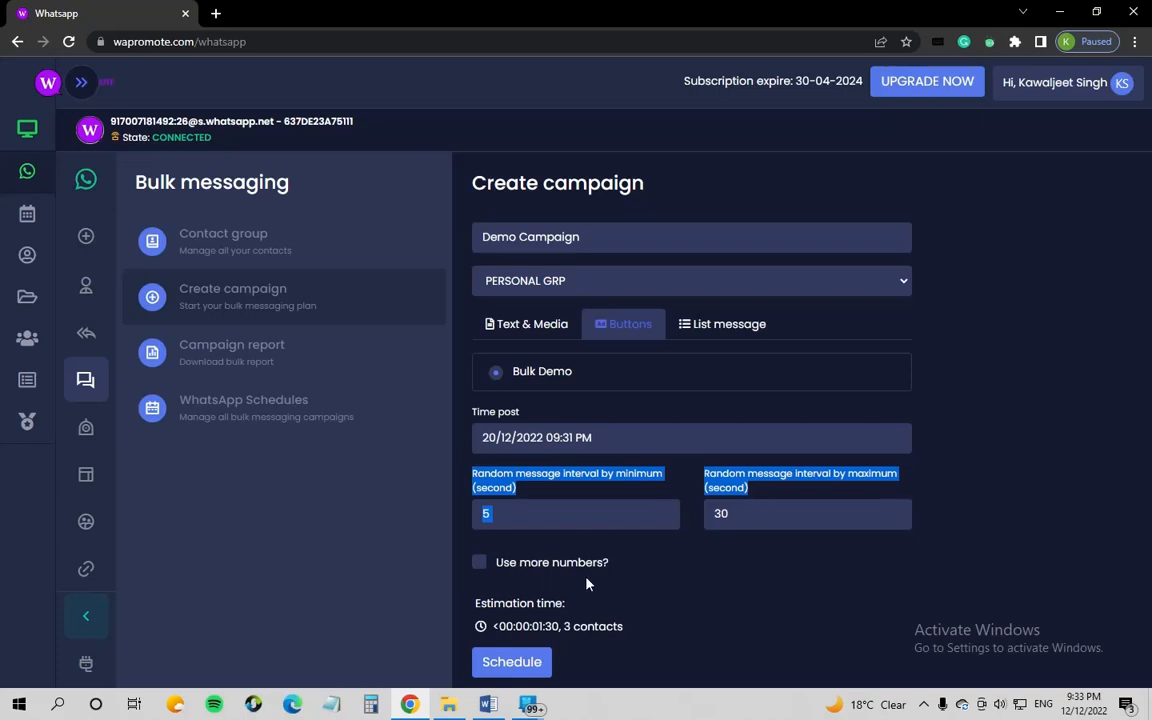
left_click(640, 566)
left_click_drag(630, 568, 500, 572)
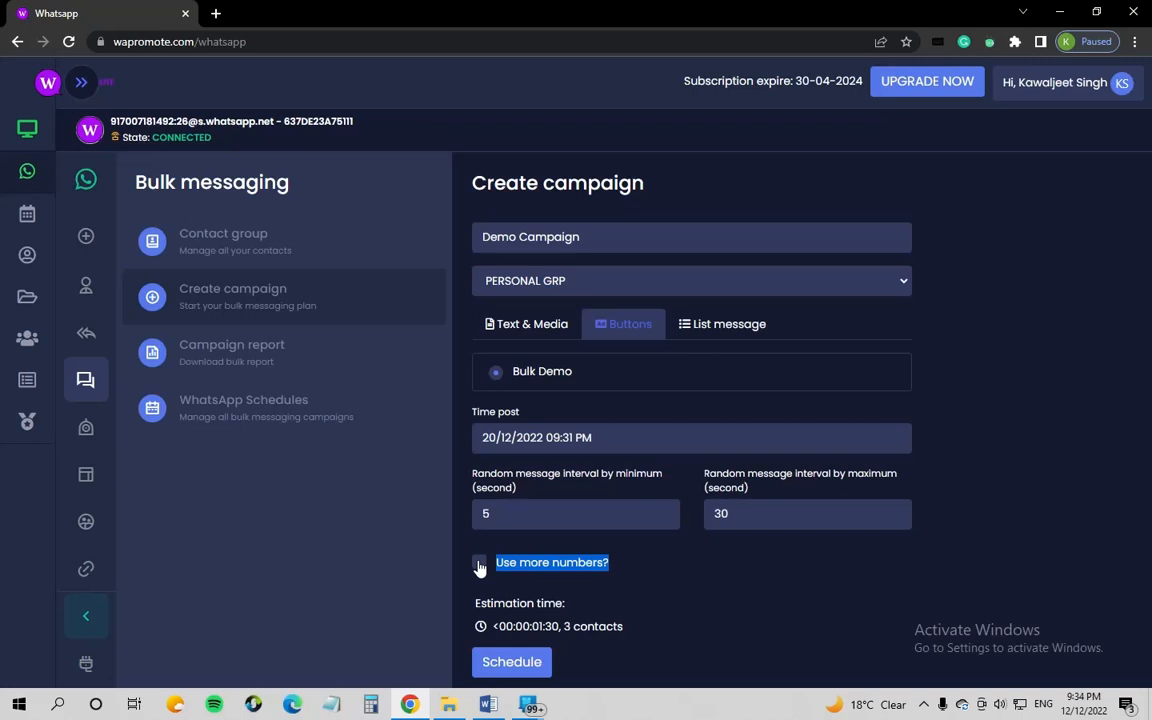
scroll(490, 575, "down", 1)
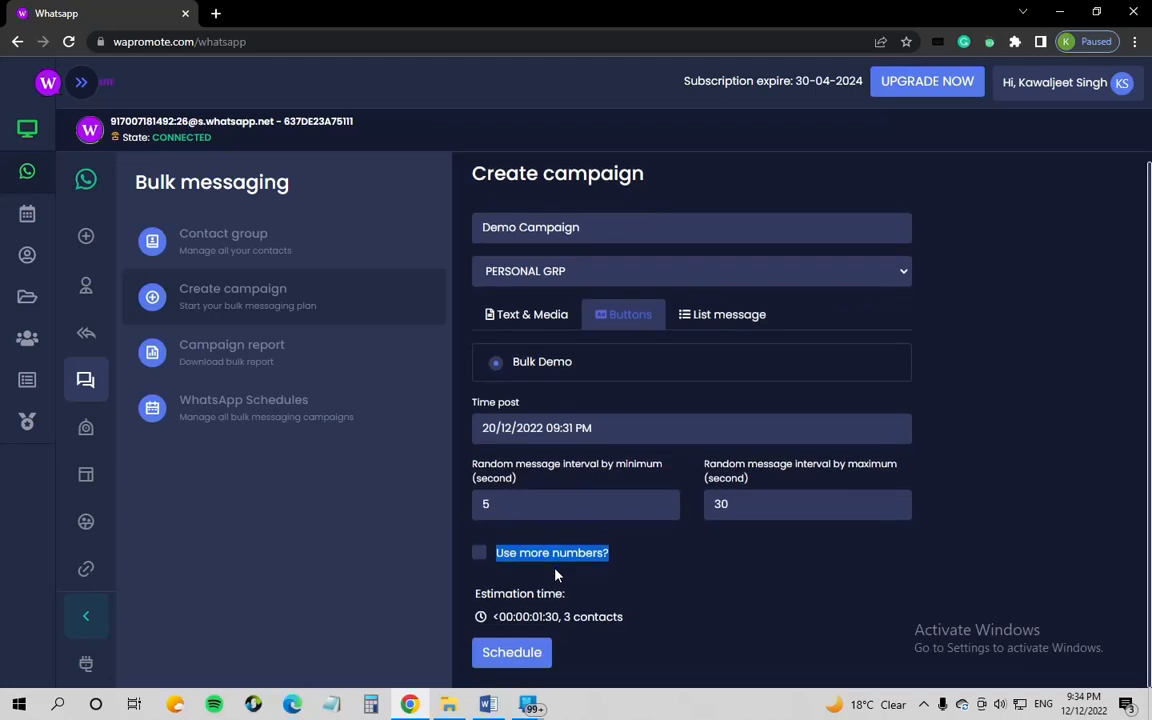
left_click(478, 553)
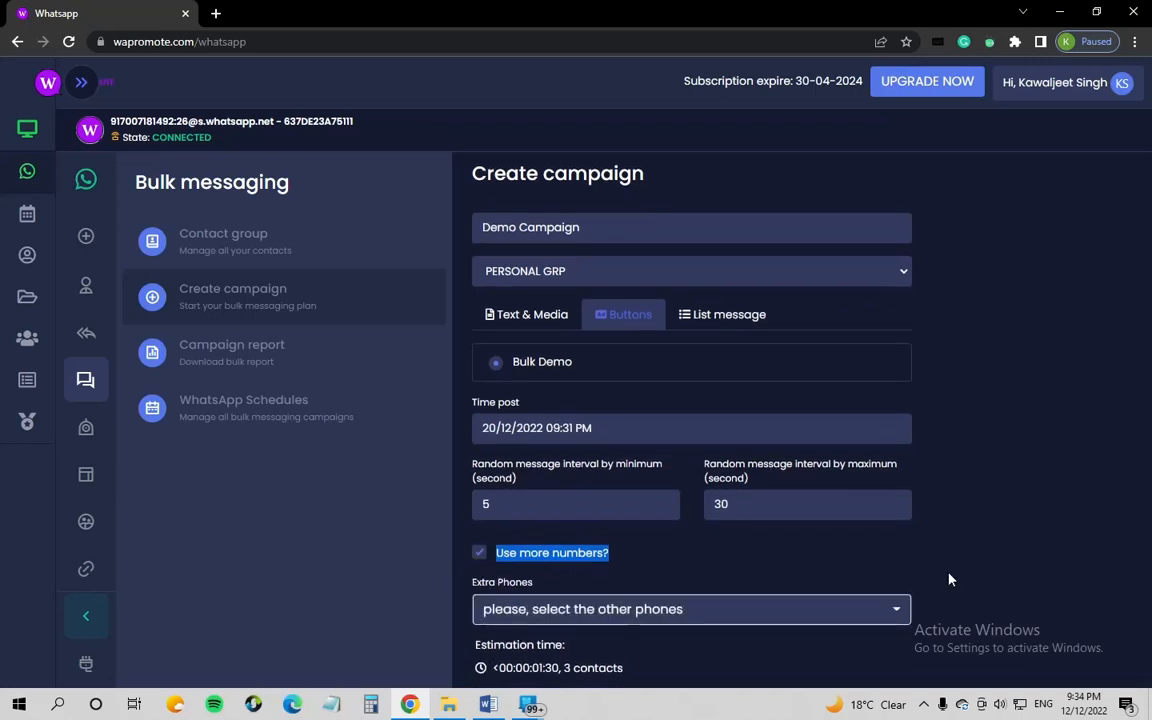
scroll(640, 600, "down", 1)
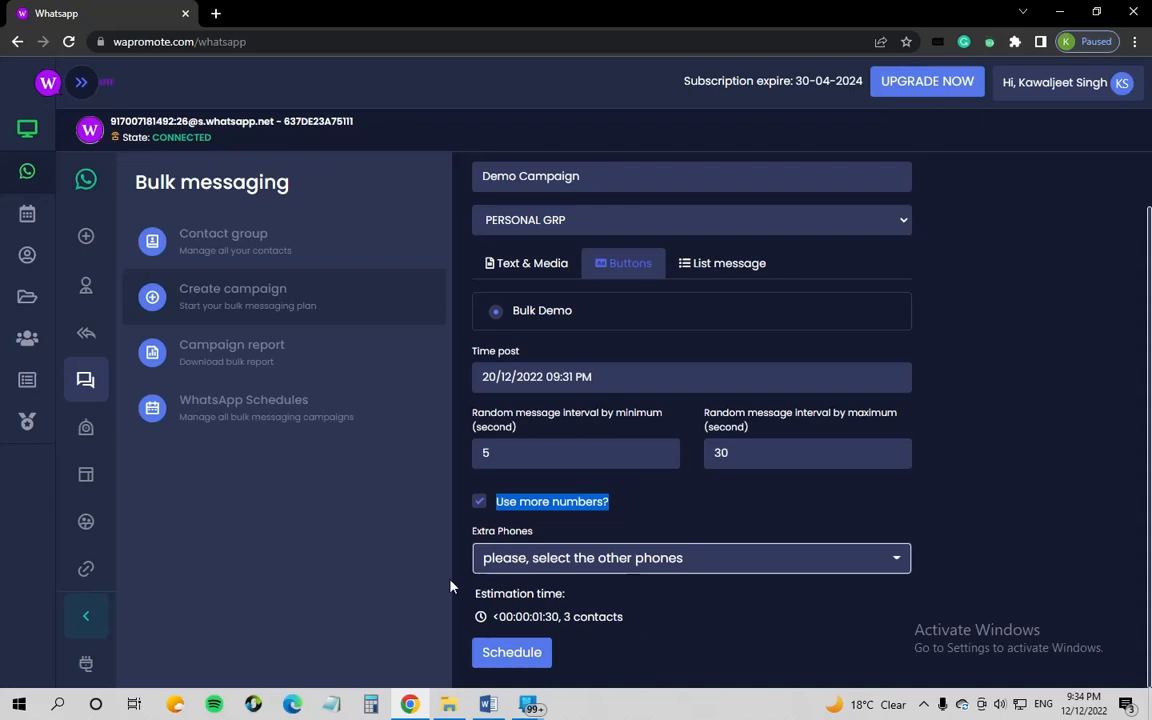
left_click(771, 560)
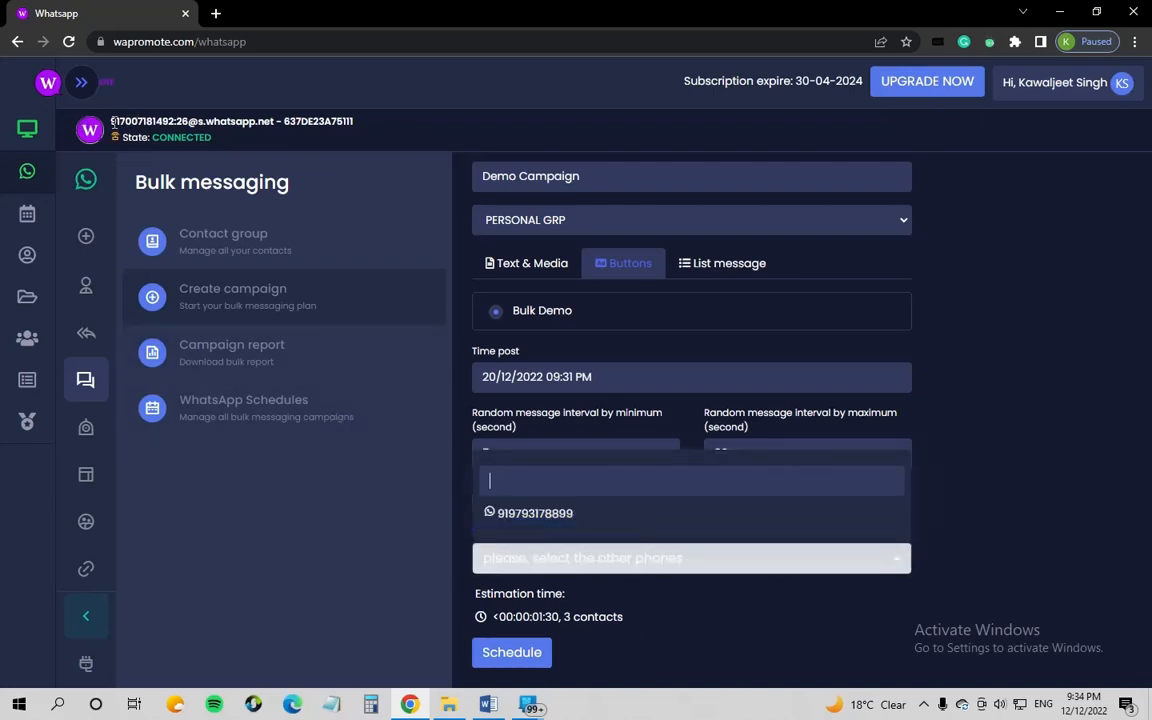
left_click_drag(108, 121, 175, 121)
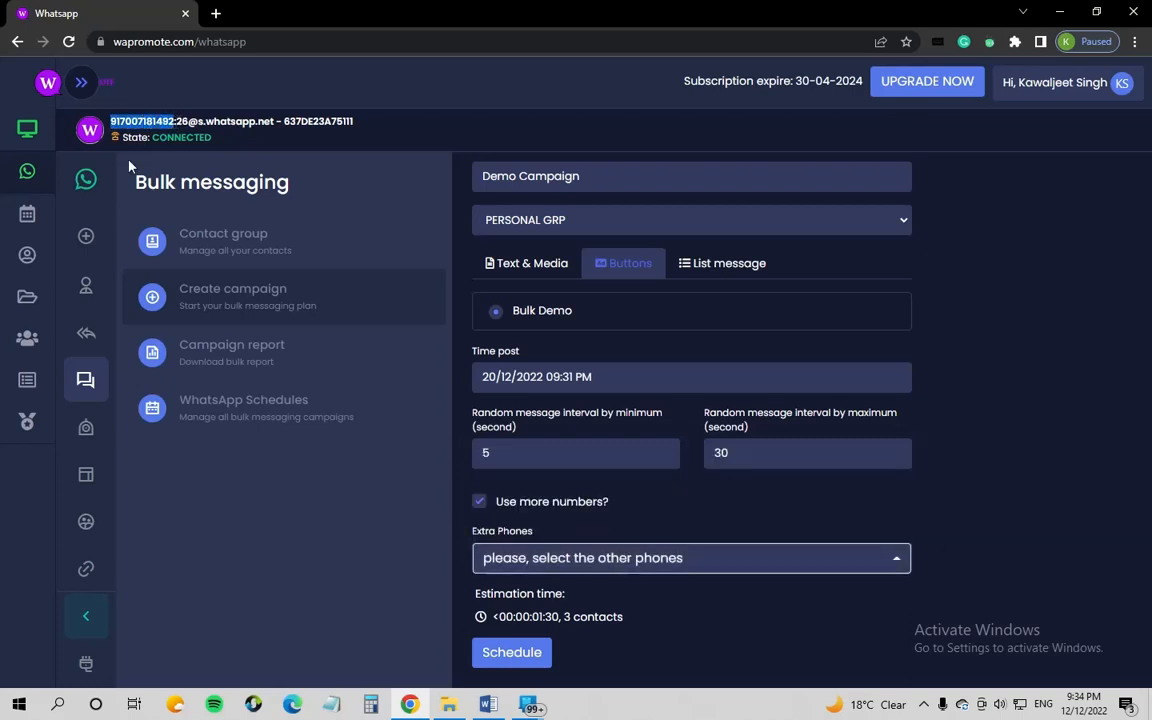
left_click(579, 552)
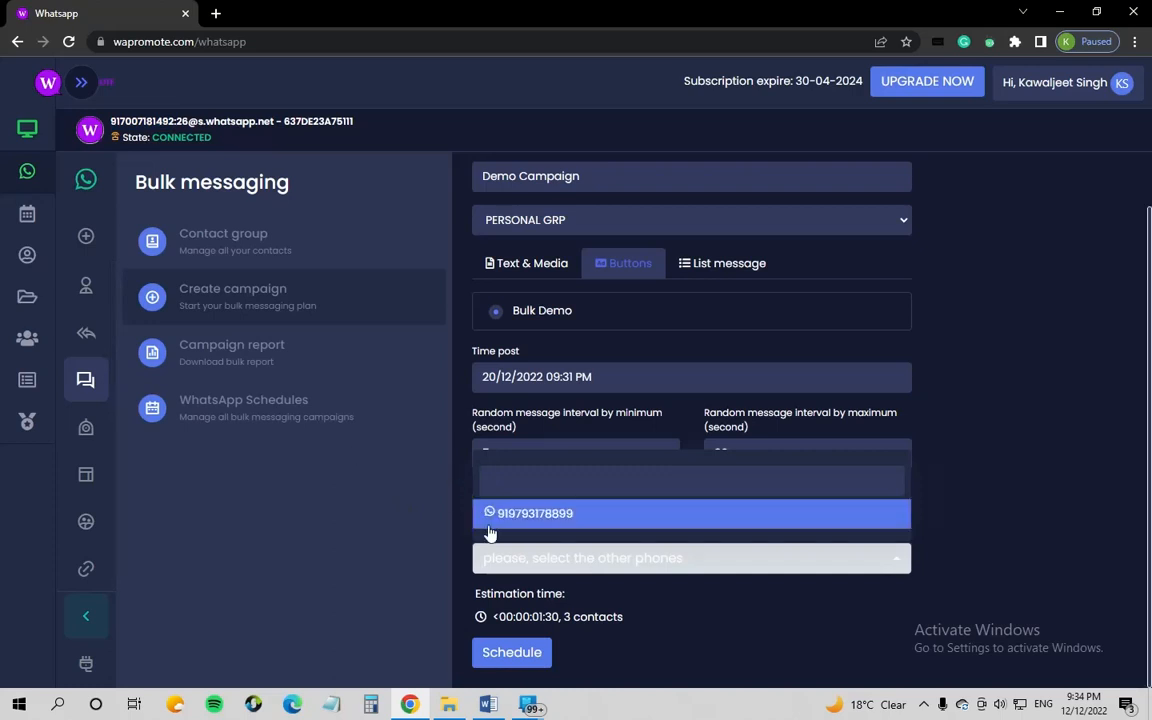
left_click(567, 514)
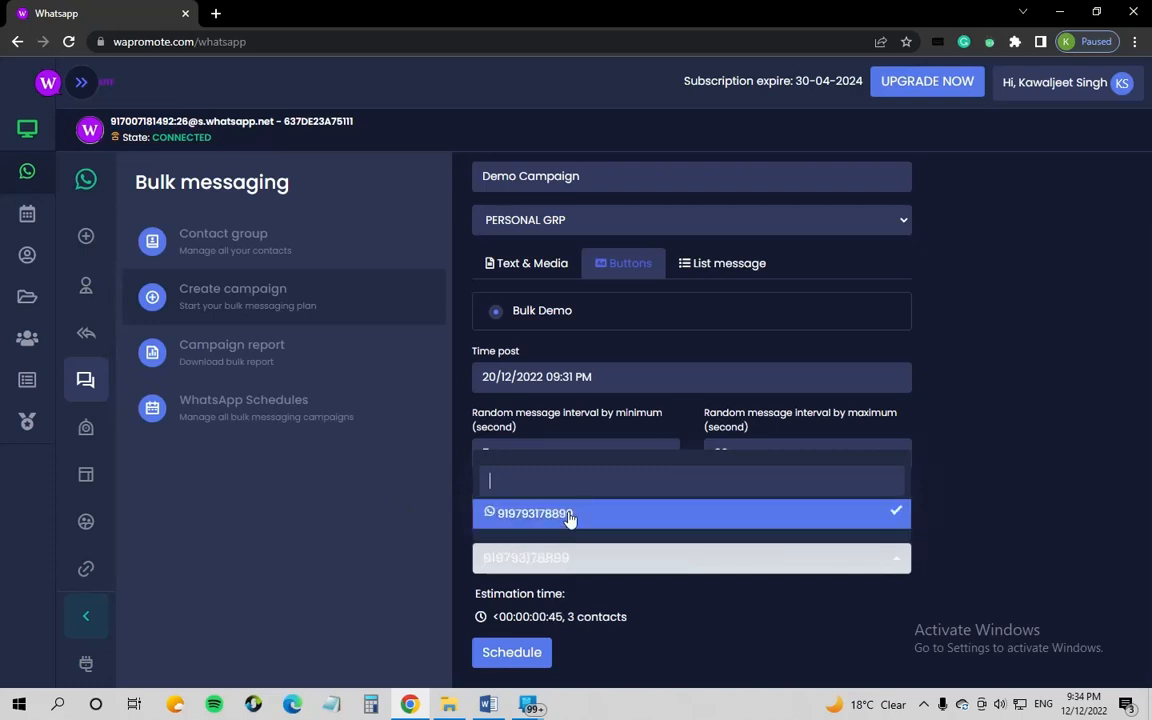
left_click(980, 532)
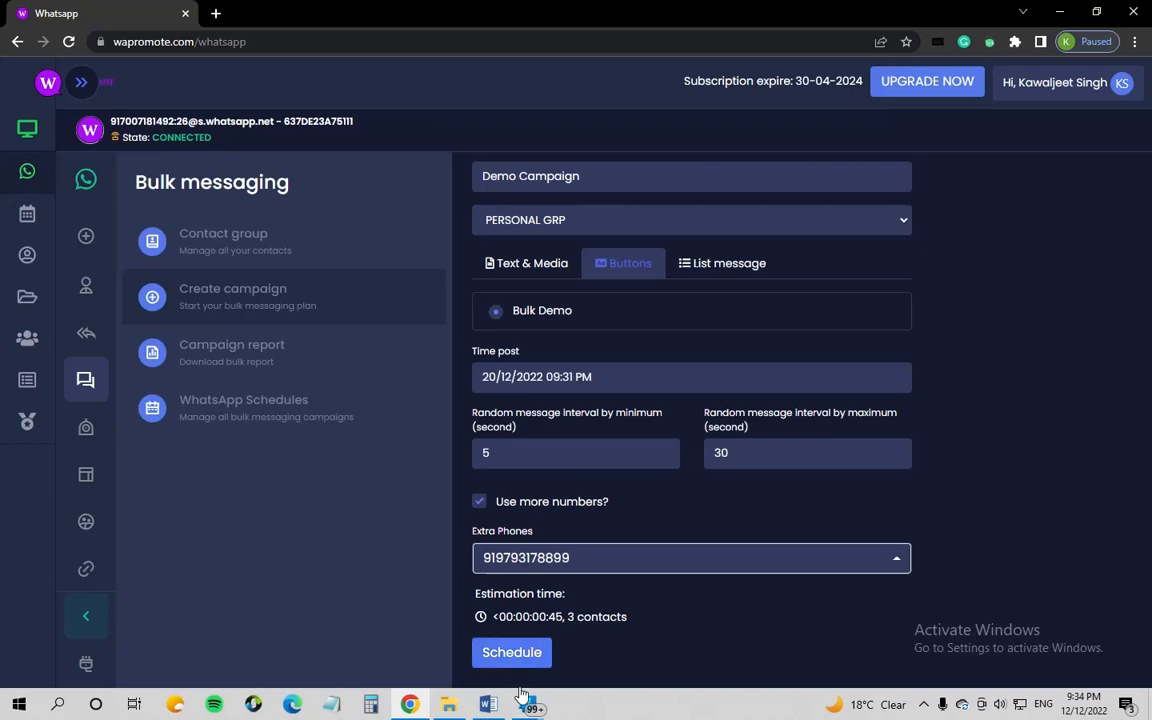
left_click(505, 658)
left_click_drag(601, 604, 450, 586)
left_click(650, 623)
left_click_drag(628, 624, 488, 624)
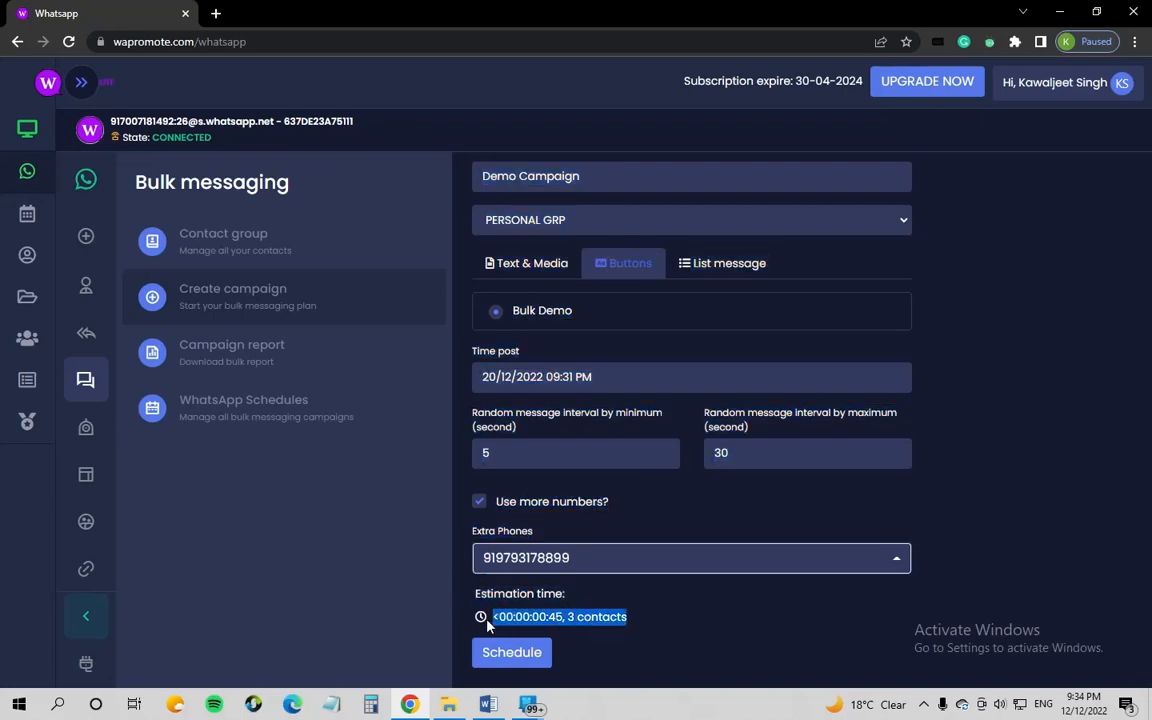
left_click(645, 624)
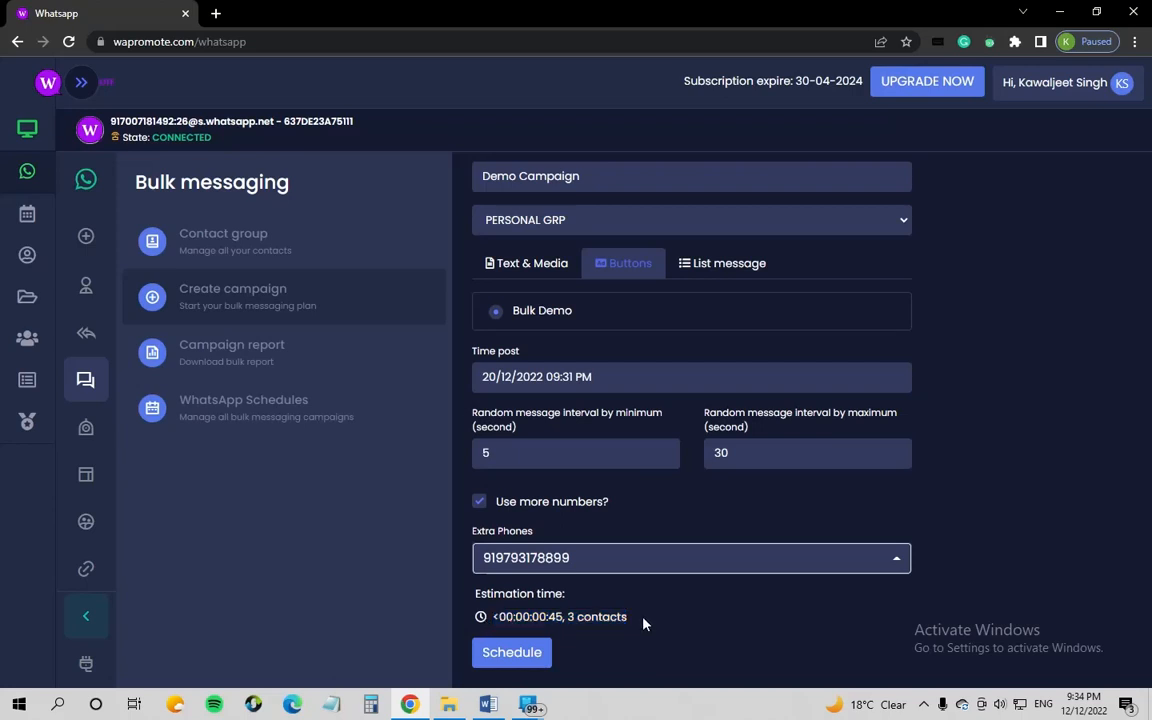
left_click_drag(566, 619, 450, 620)
left_click(652, 620)
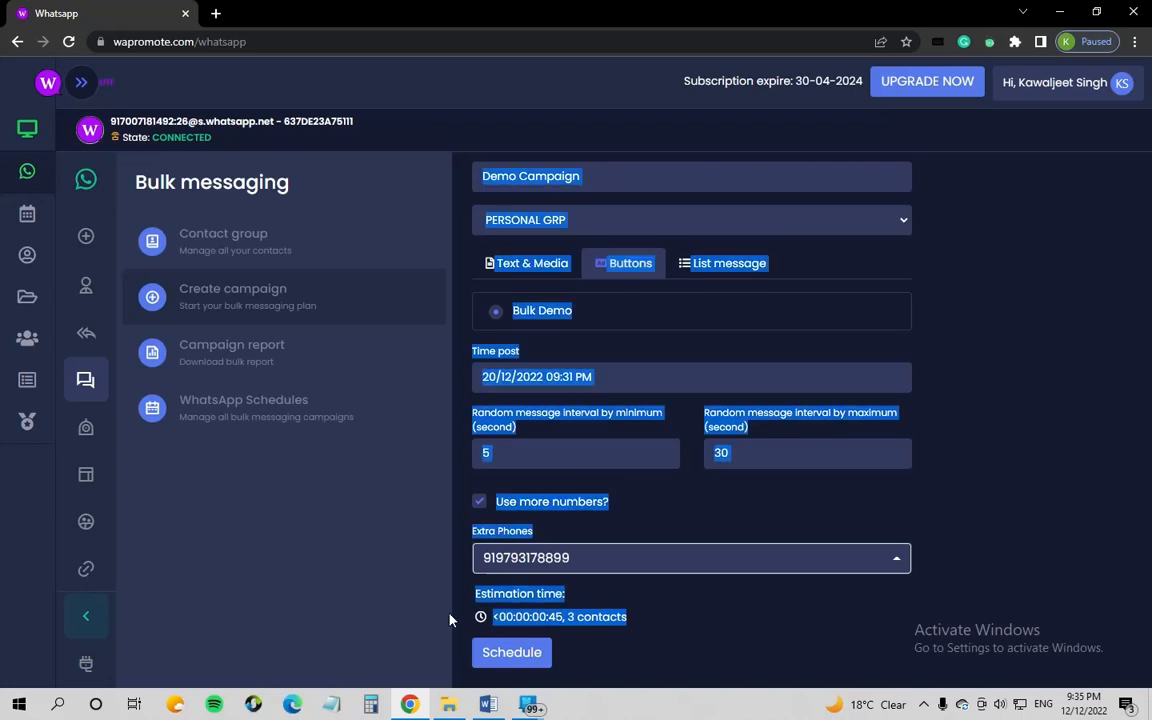
left_click(689, 612)
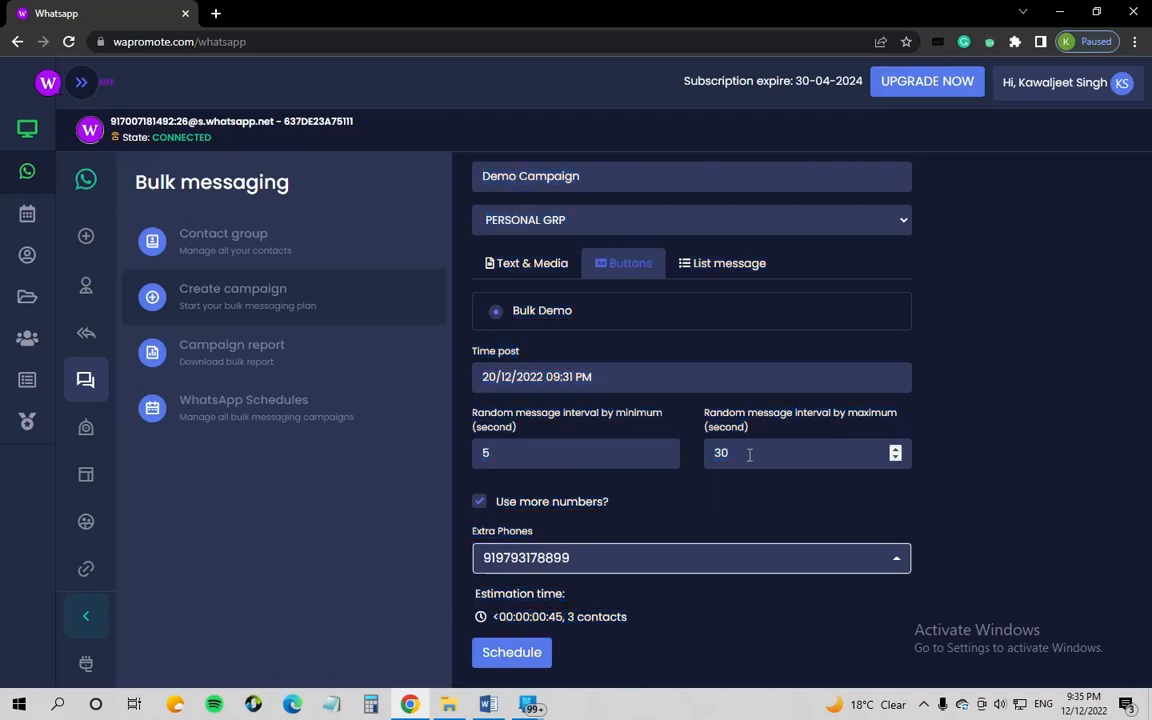
left_click_drag(789, 455, 643, 458)
left_click(955, 477)
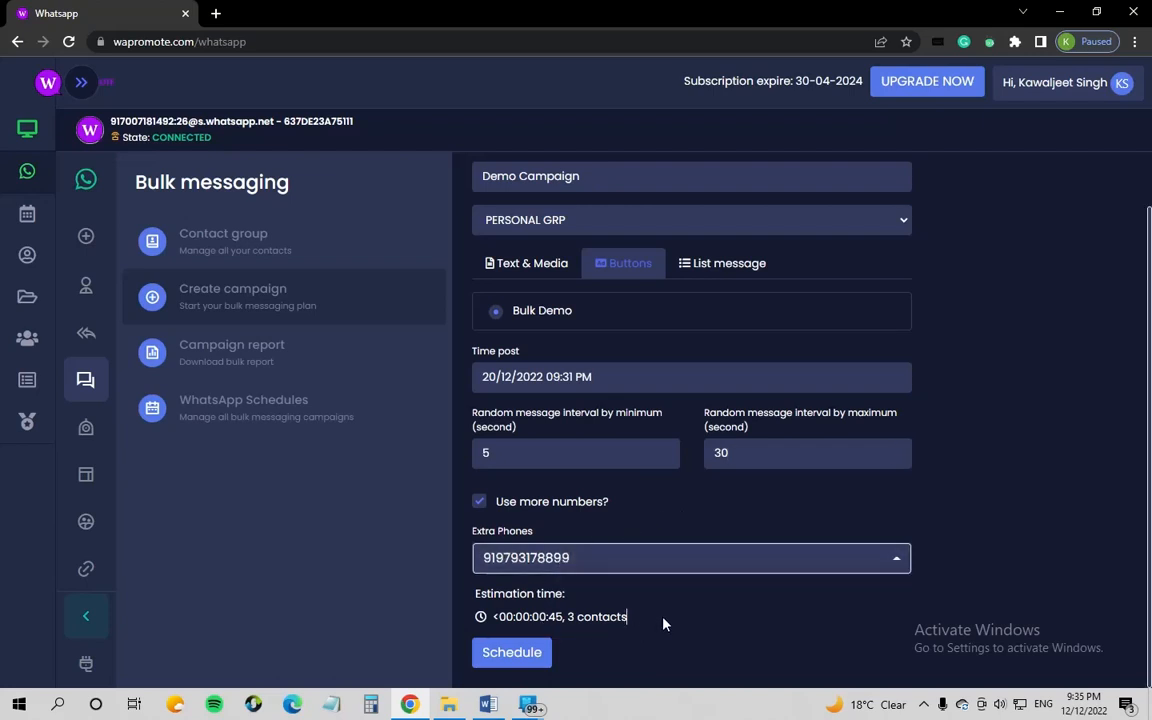
Step: Schedule the Demo Campaign and review its card in WhatsApp Schedules
left_click(513, 653)
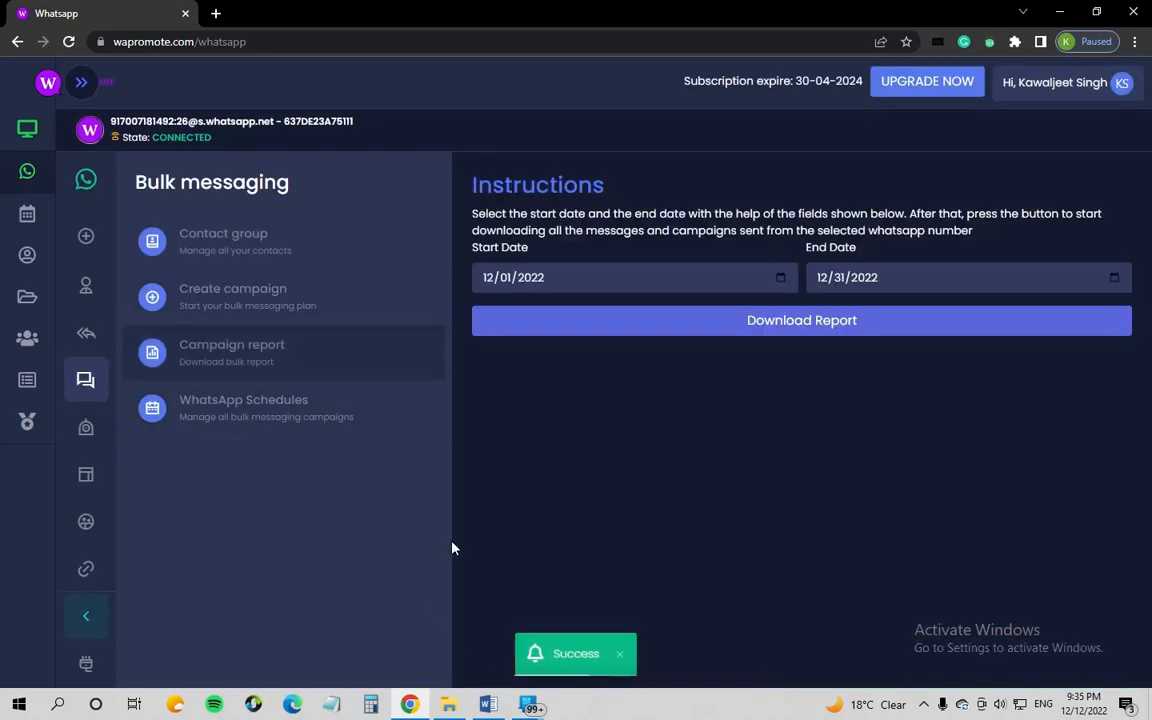
left_click(258, 412)
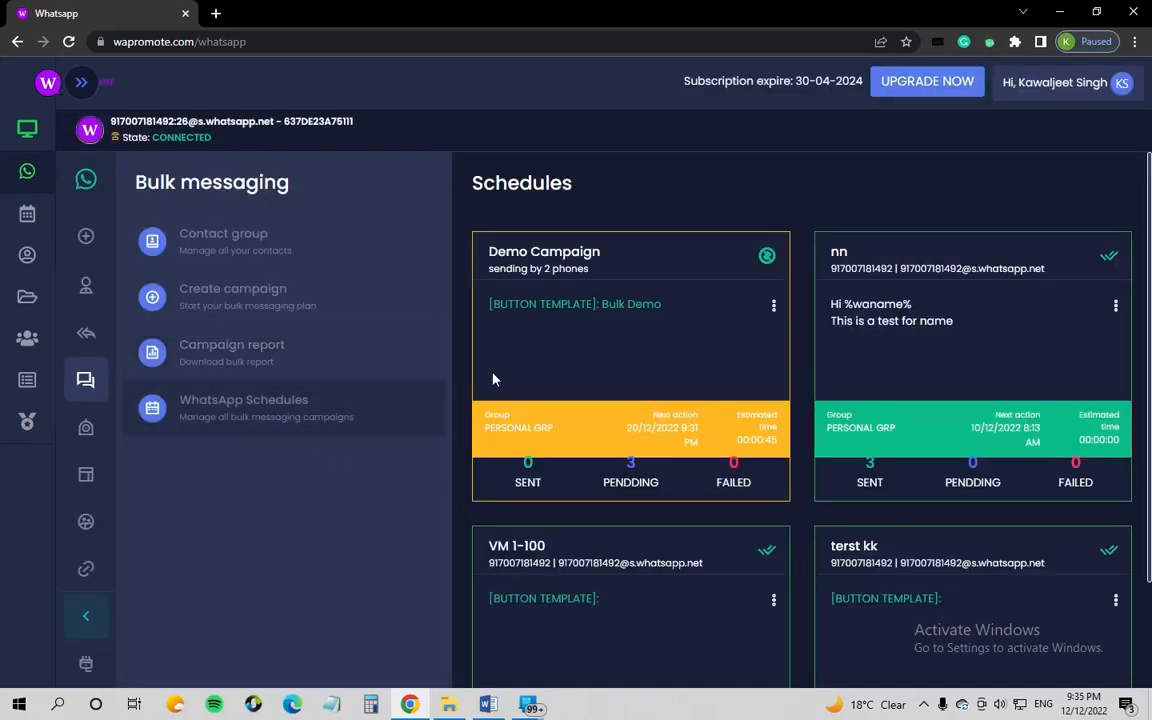
left_click_drag(603, 252, 483, 261)
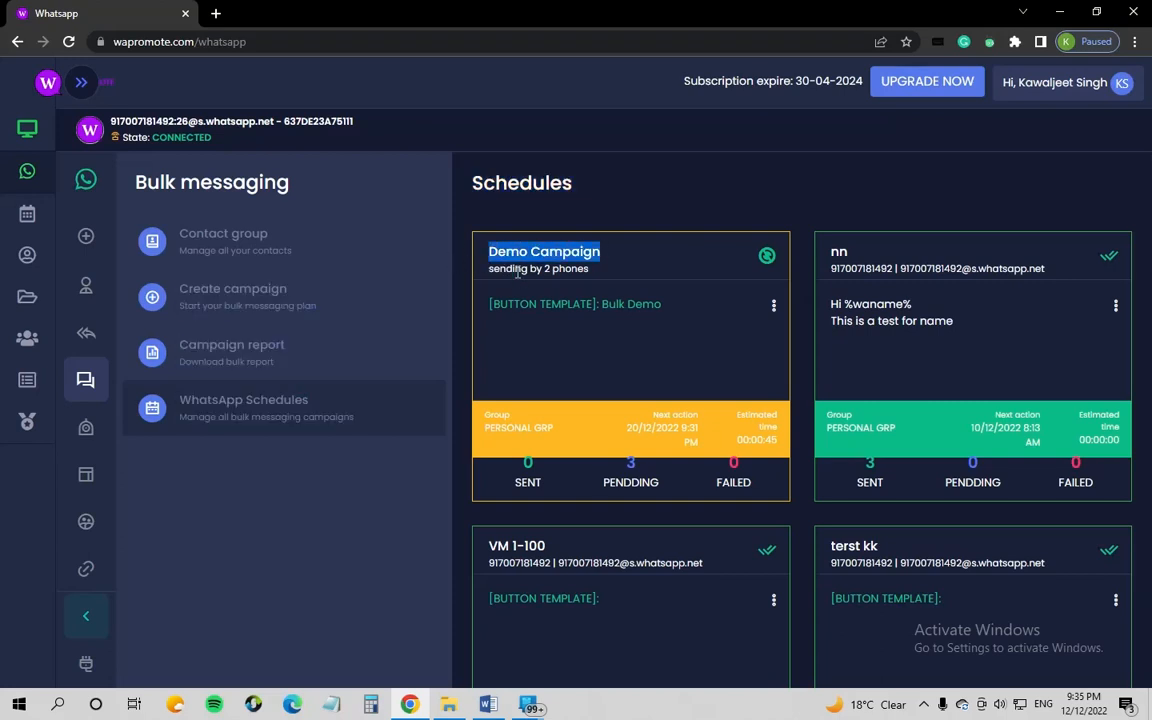
left_click_drag(589, 270, 513, 270)
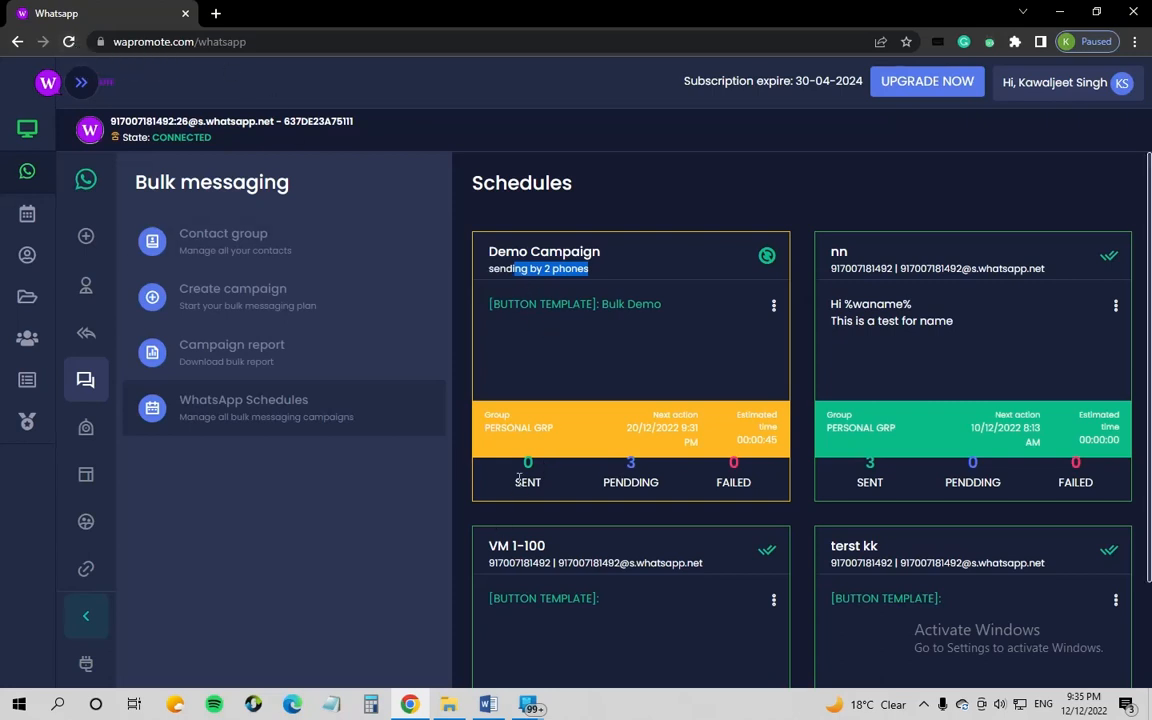
left_click_drag(516, 481, 668, 494)
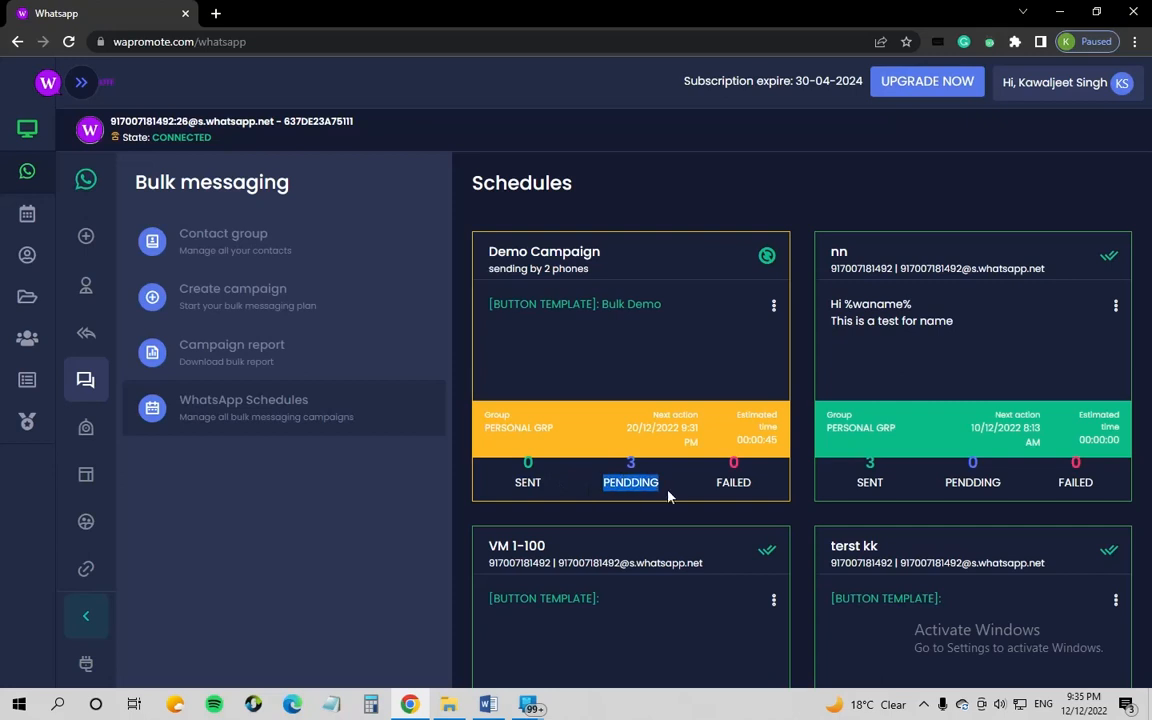
left_click_drag(754, 494, 722, 470)
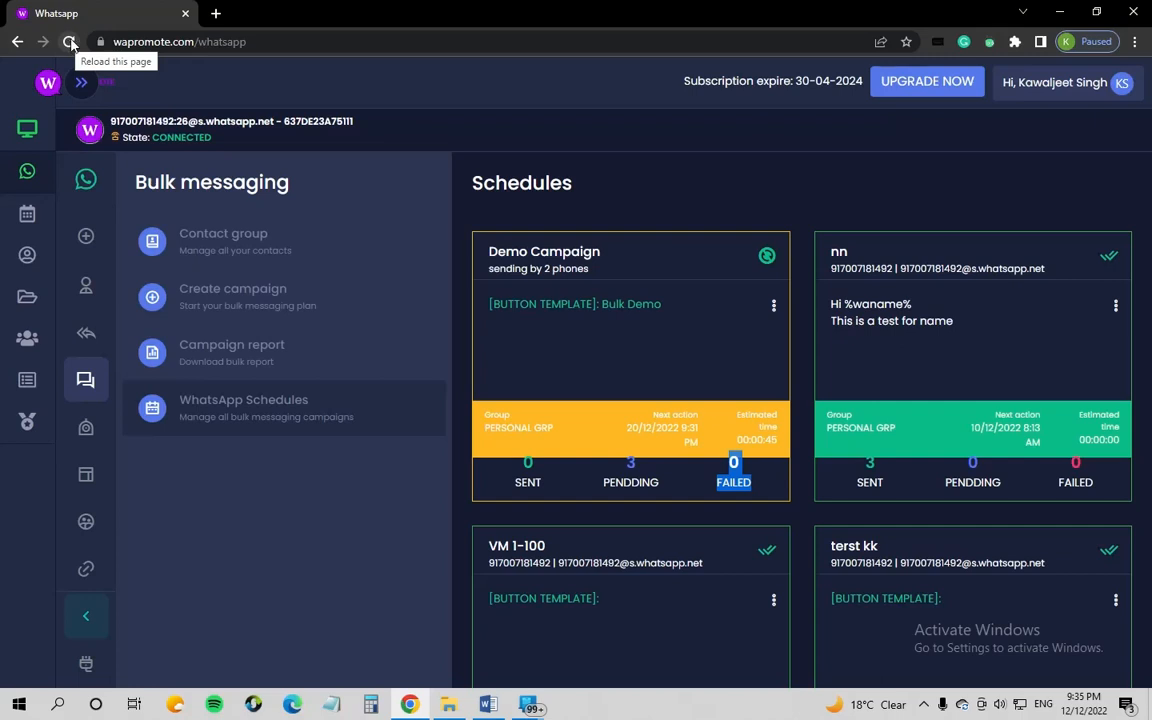
Step: Reload the schedules and confirm Demo Campaign shows 3 sent, 0 pending
left_click(70, 42)
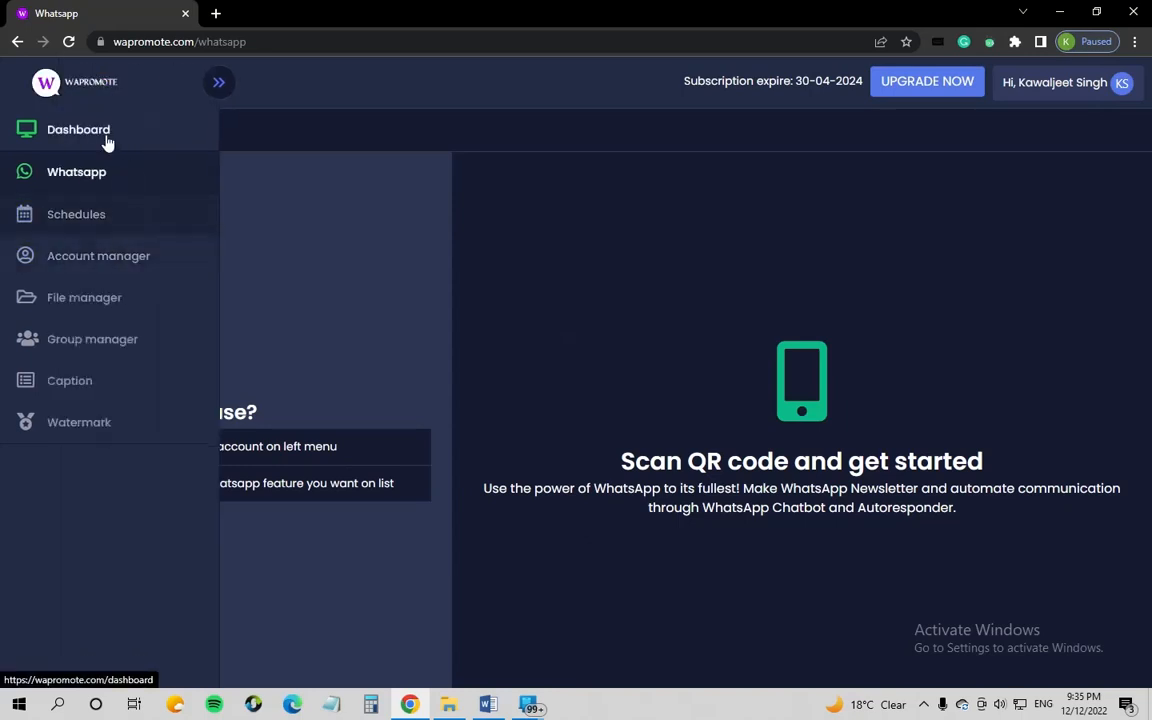
mouse_move(535, 709)
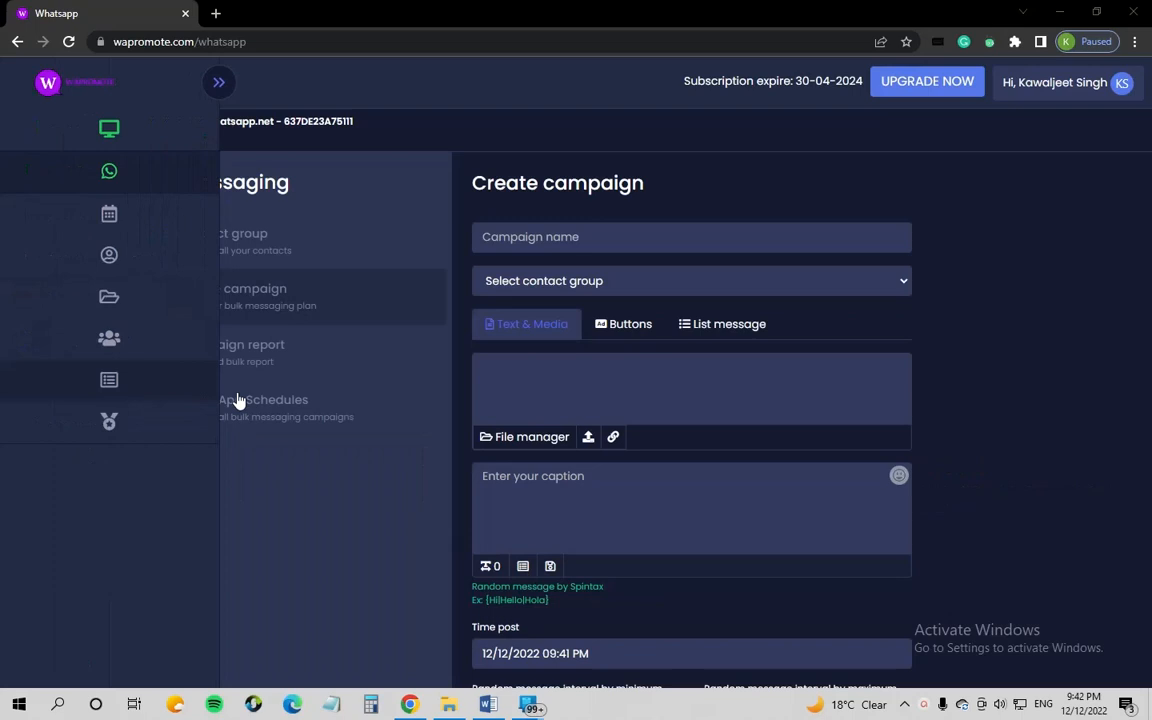
left_click(242, 402)
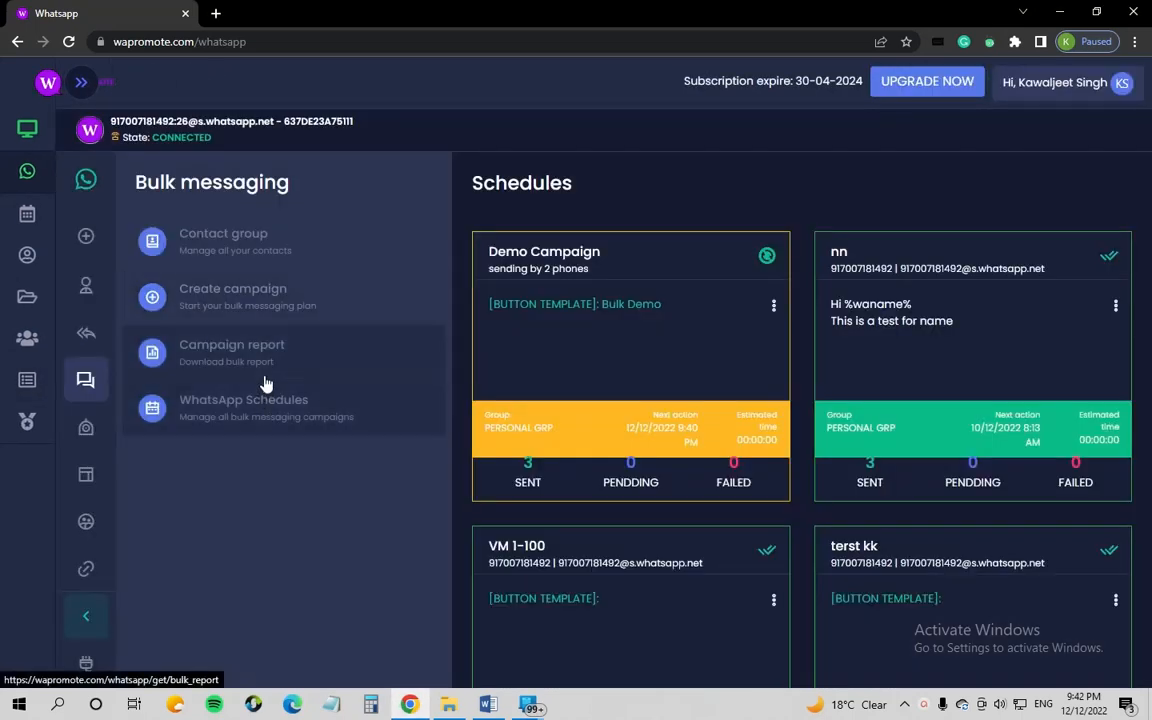
left_click_drag(601, 252, 486, 251)
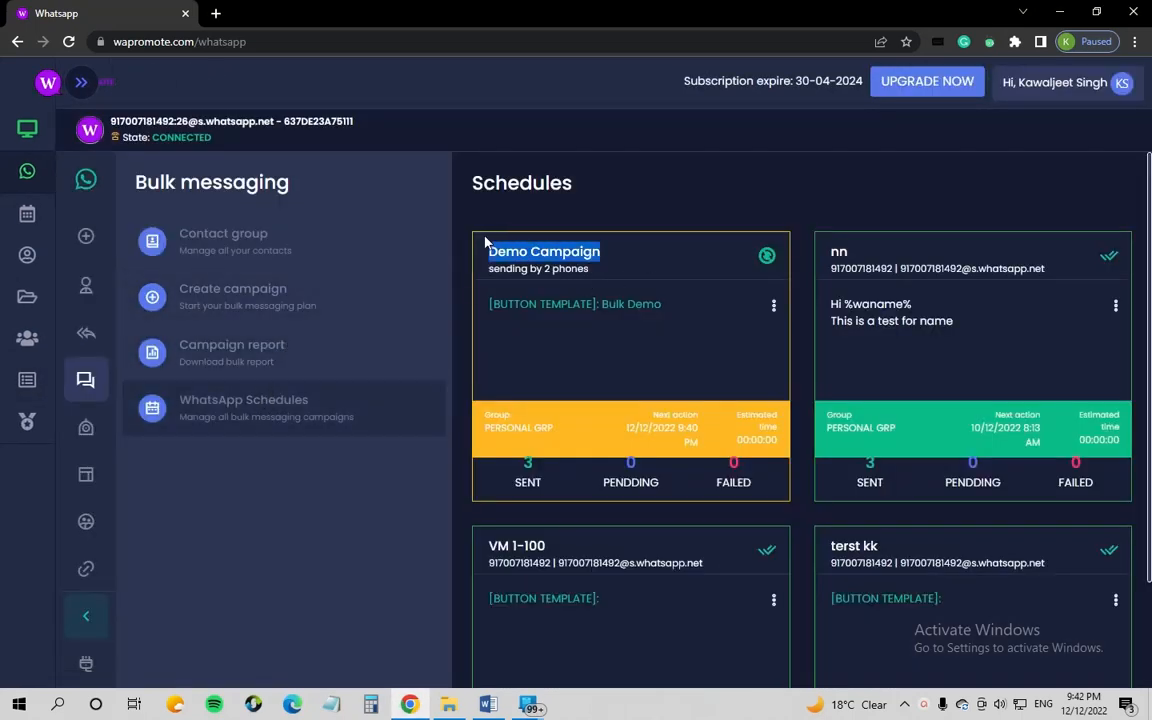
left_click_drag(543, 483, 514, 456)
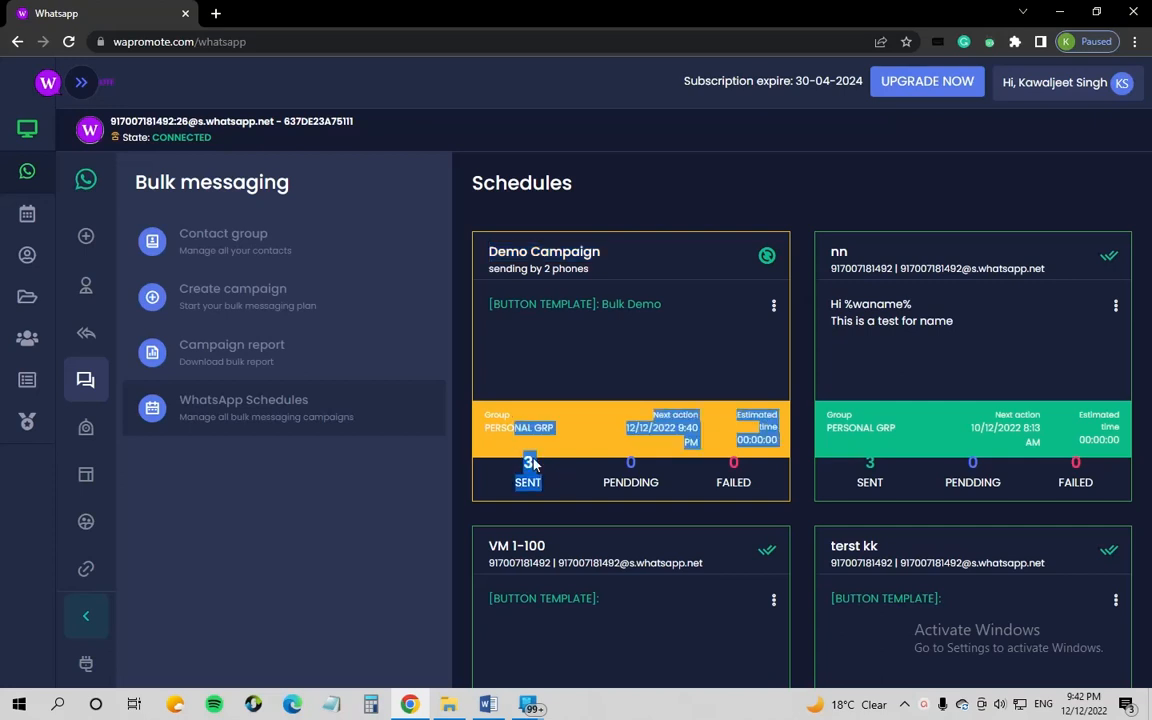
left_click_drag(659, 482, 766, 482)
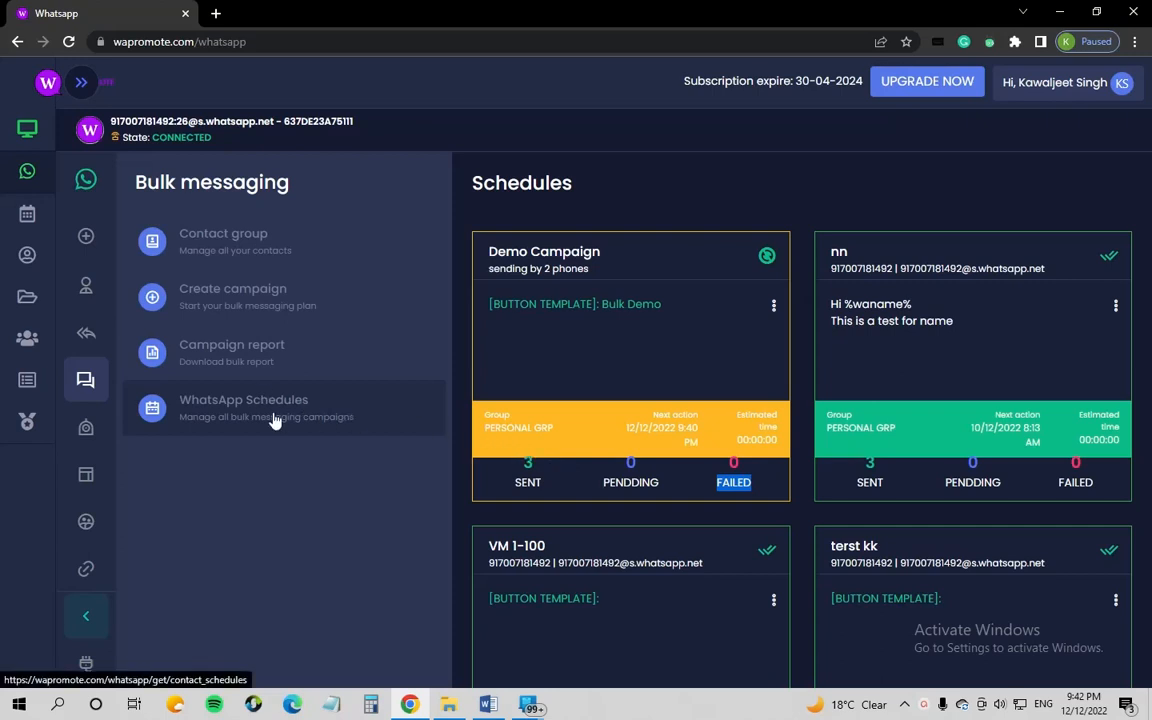
scroll(581, 425, "down", 2)
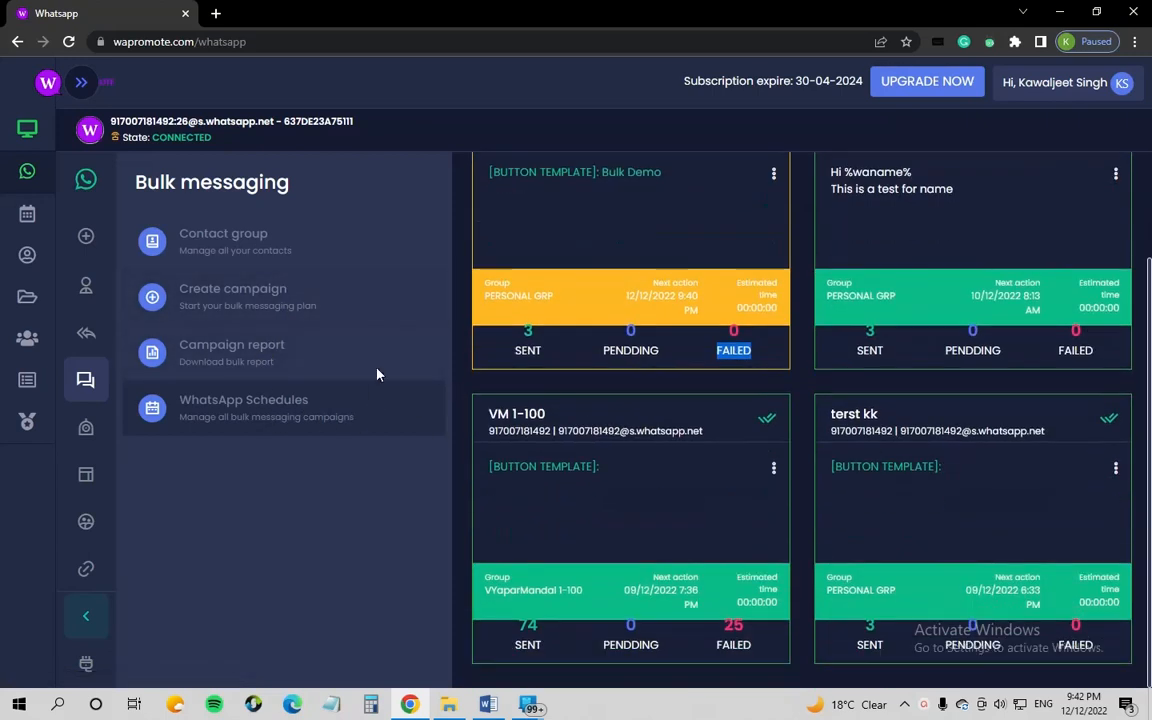
left_click(308, 360)
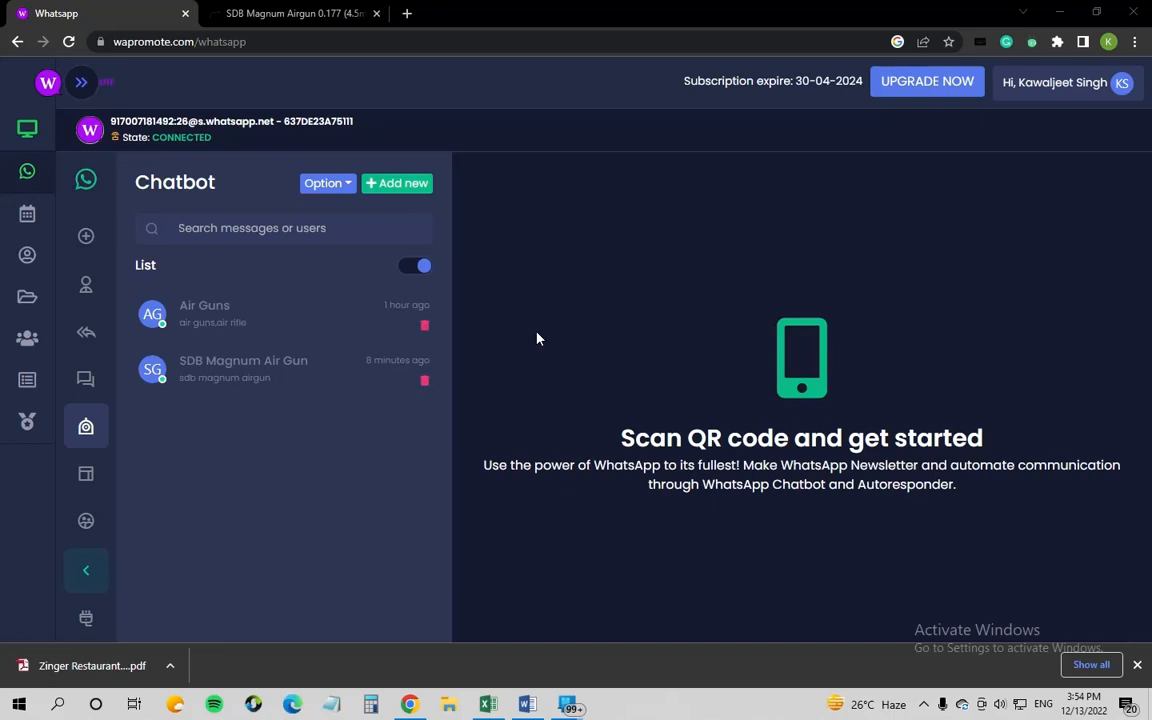
Step: Edit the Autoresponder list template and expand its Products section to view the five items
left_click(85, 480)
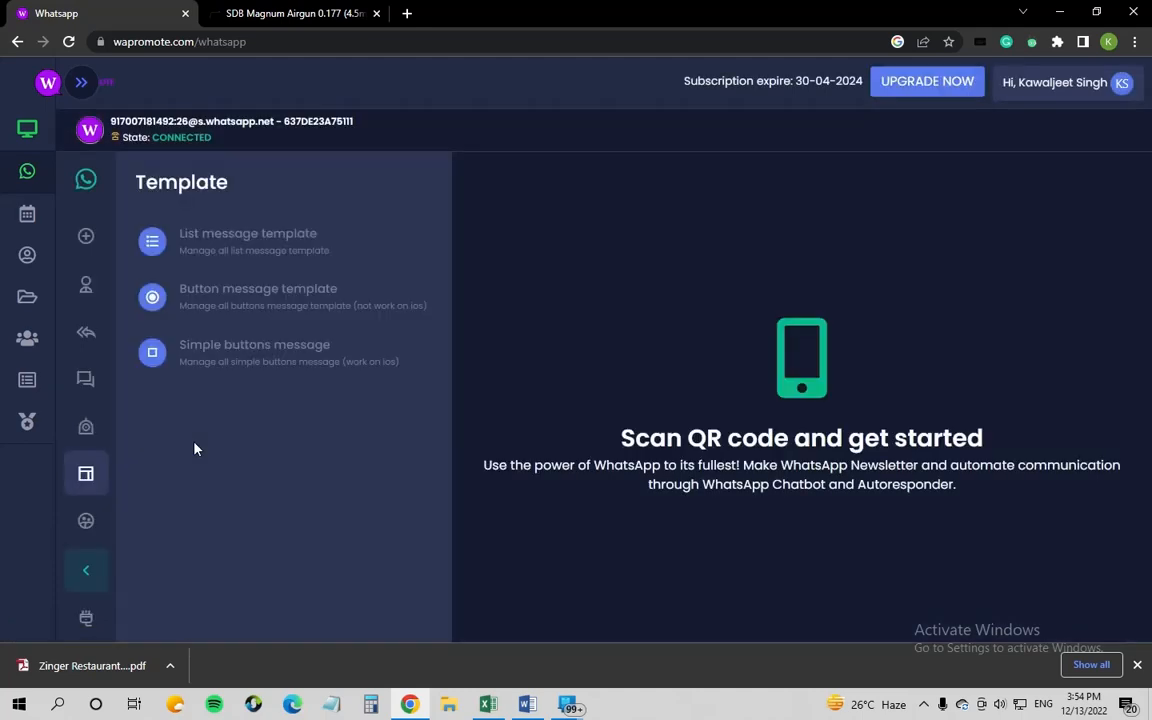
left_click(242, 232)
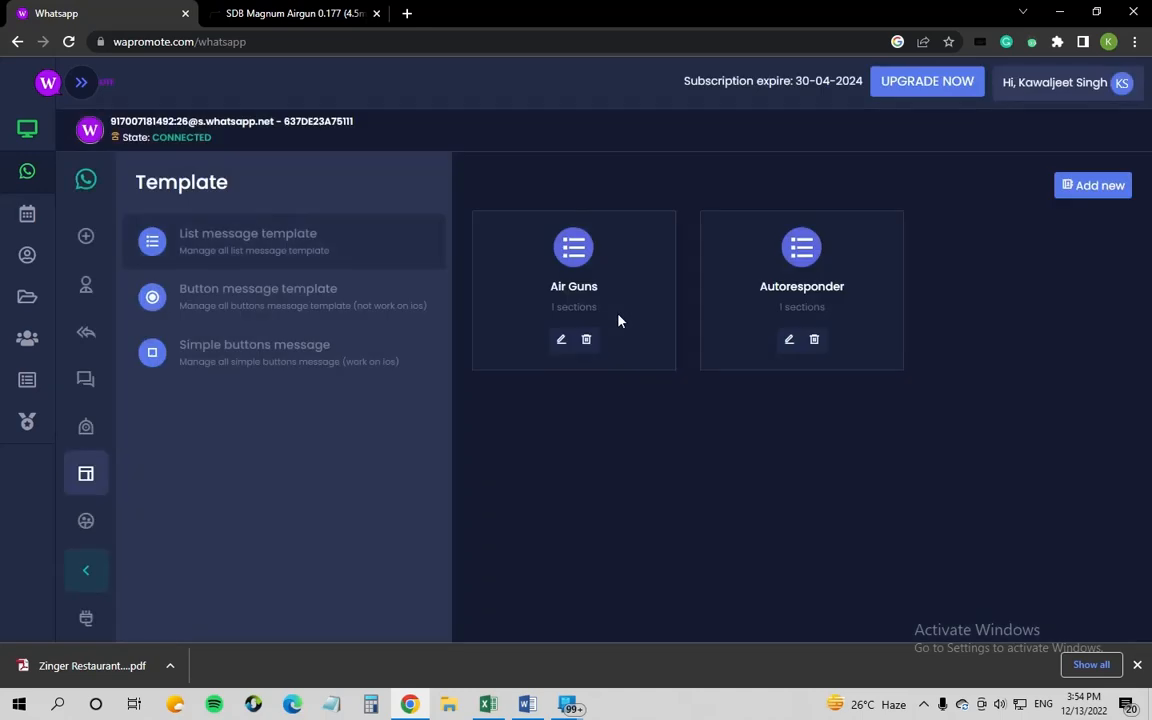
left_click(789, 341)
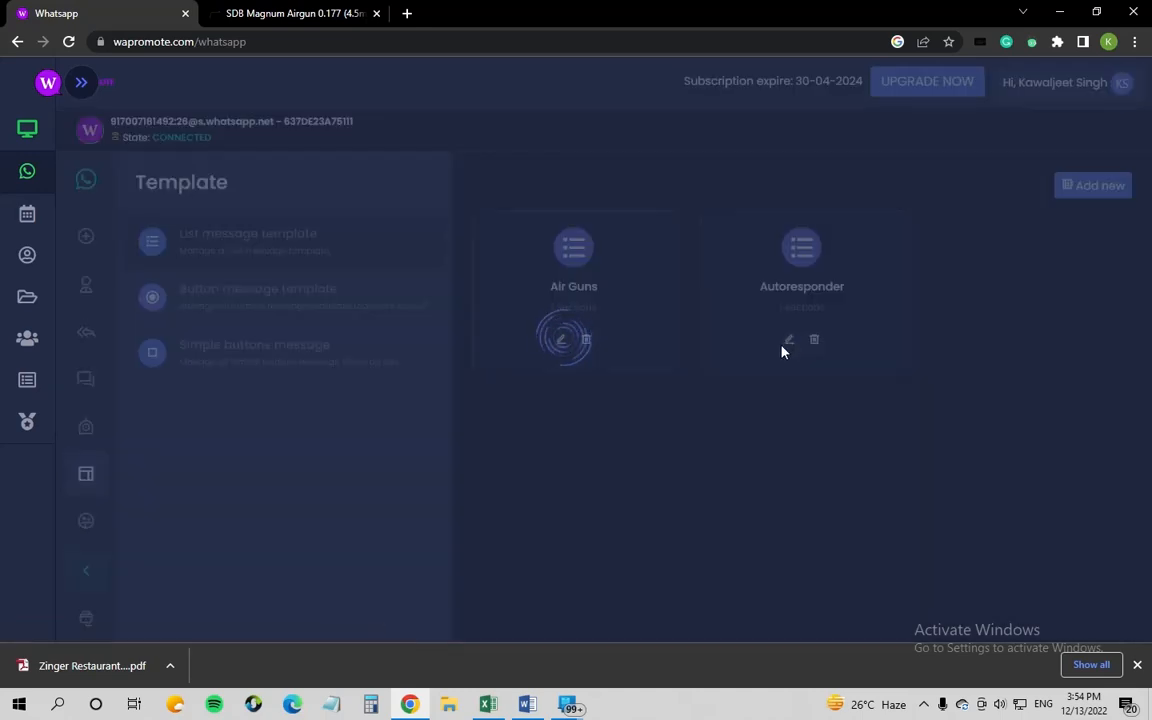
scroll(689, 395, "down", 2)
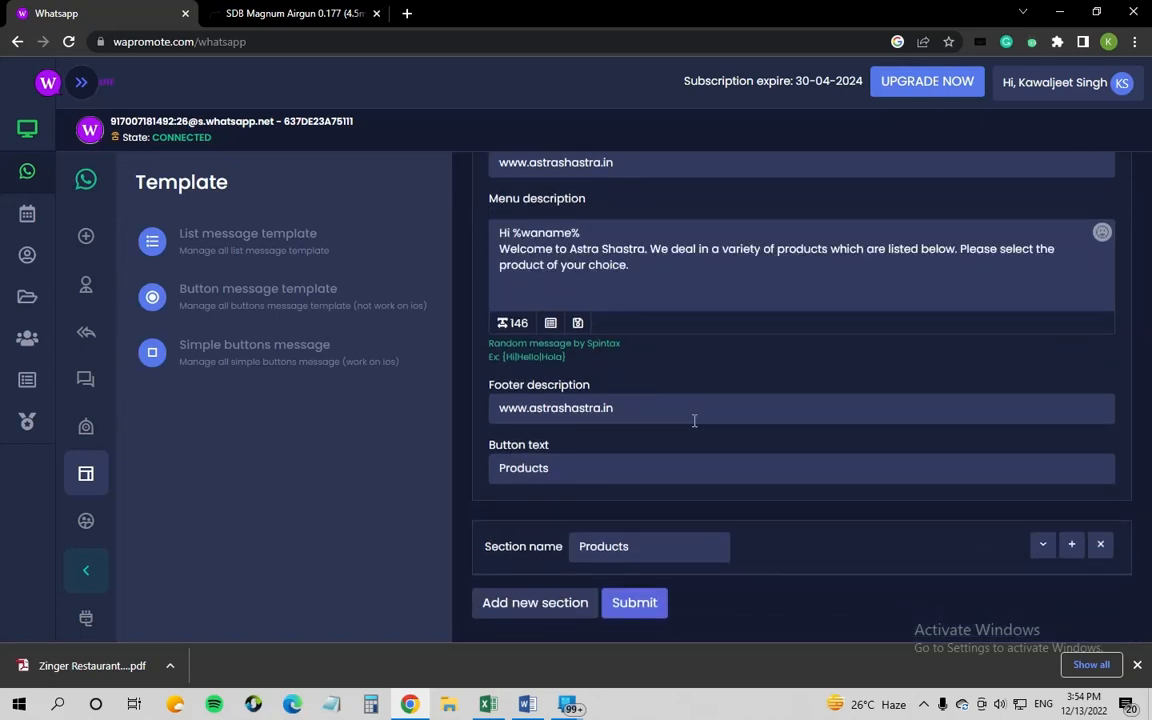
left_click(1042, 544)
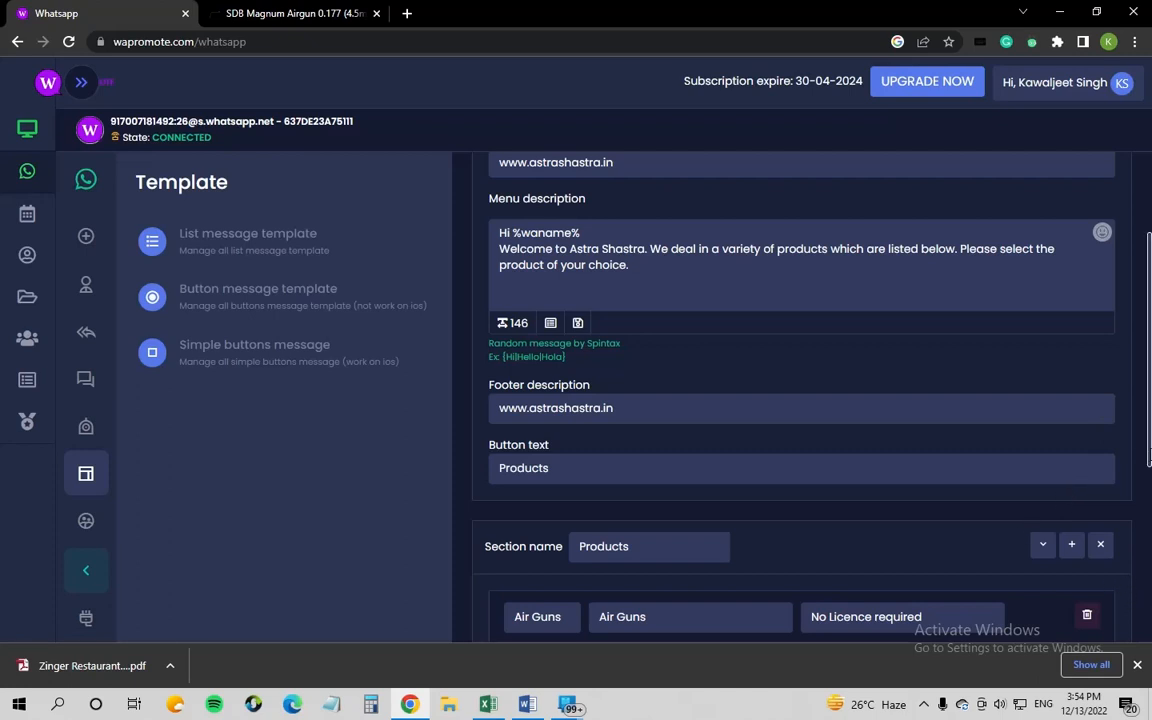
scroll(1118, 580, "down", 1)
left_click_drag(1149, 505, 1149, 637)
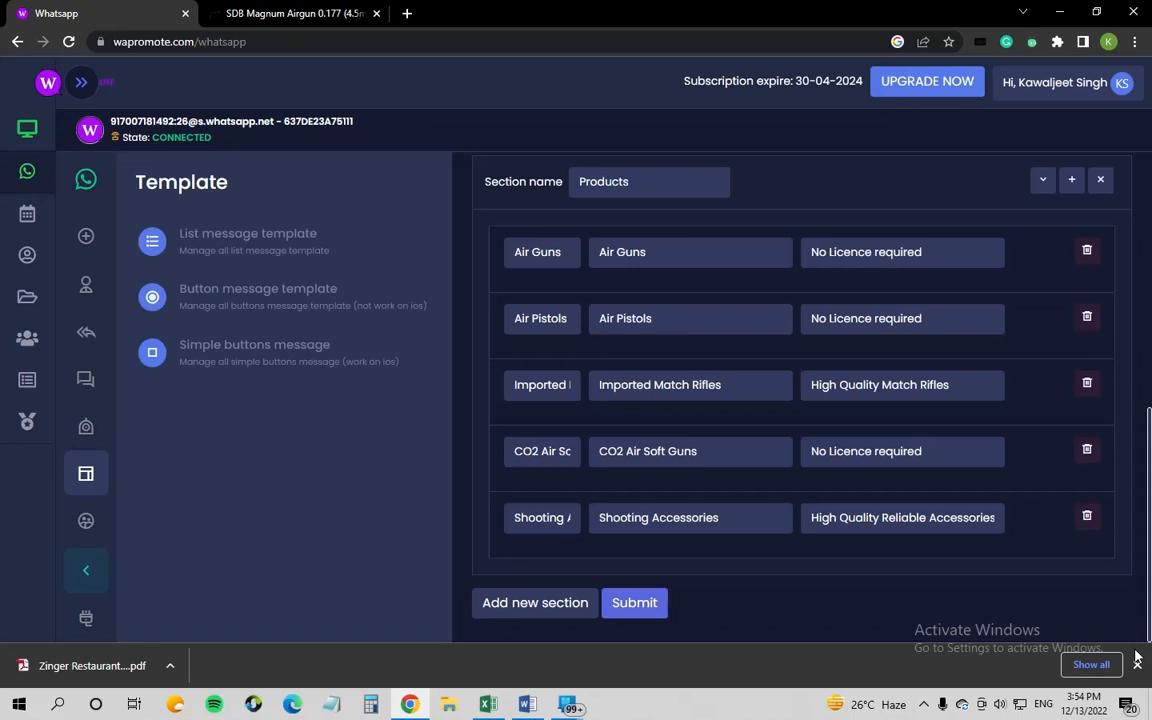
left_click_drag(1148, 626, 1149, 600)
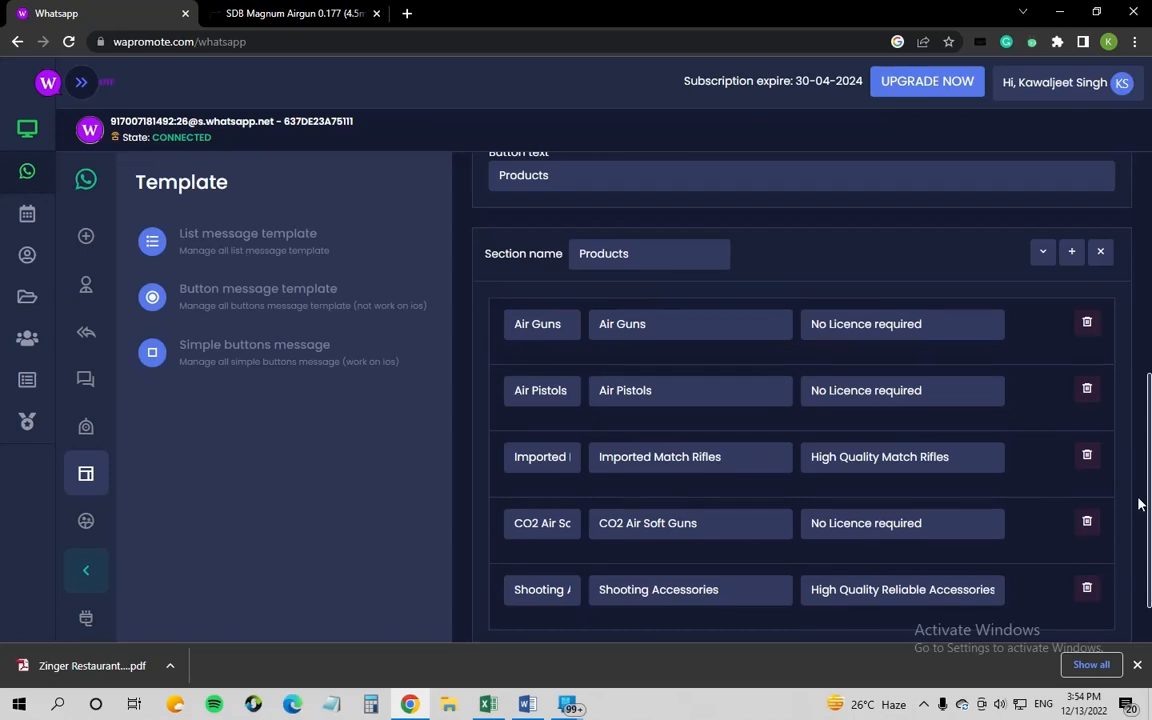
left_click_drag(1149, 454, 1149, 376)
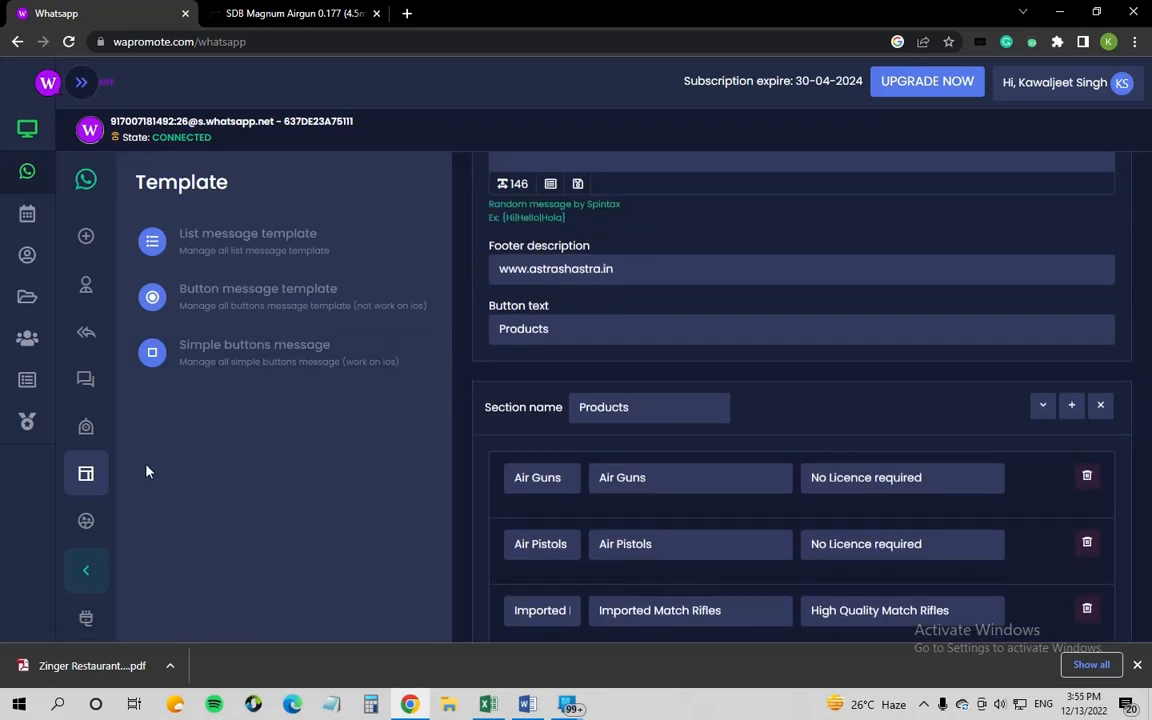
Step: Reopen the Autoresponder template and expand its Products section again
left_click(87, 430)
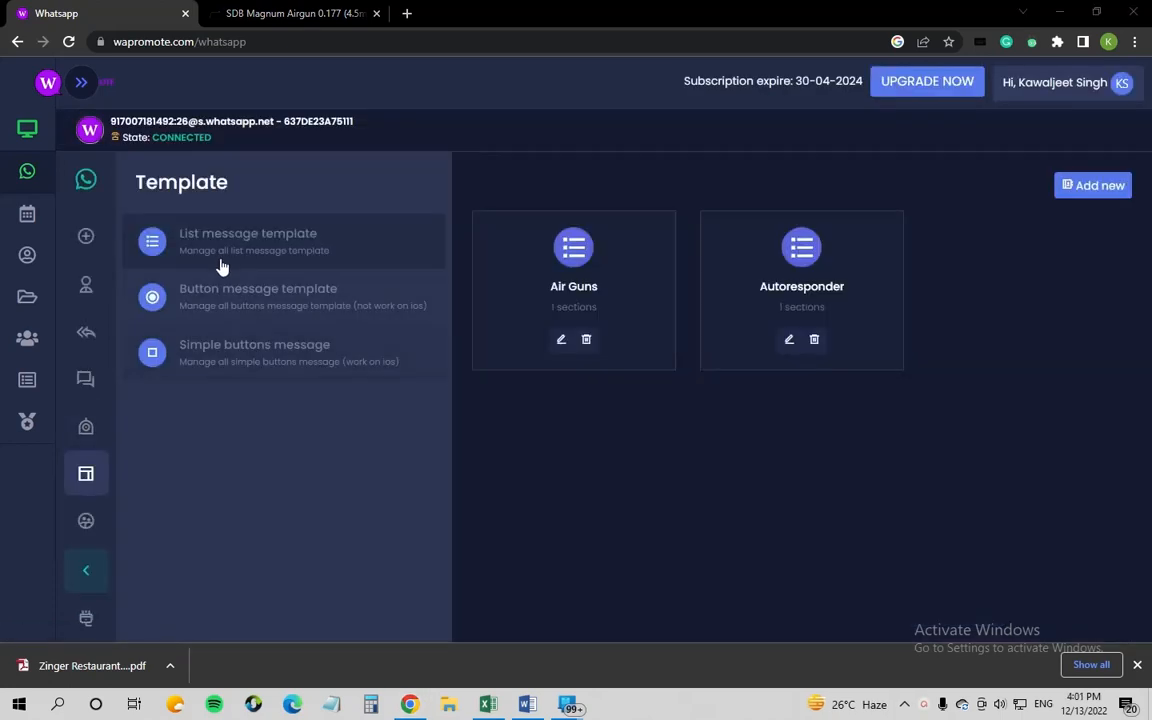
left_click(224, 257)
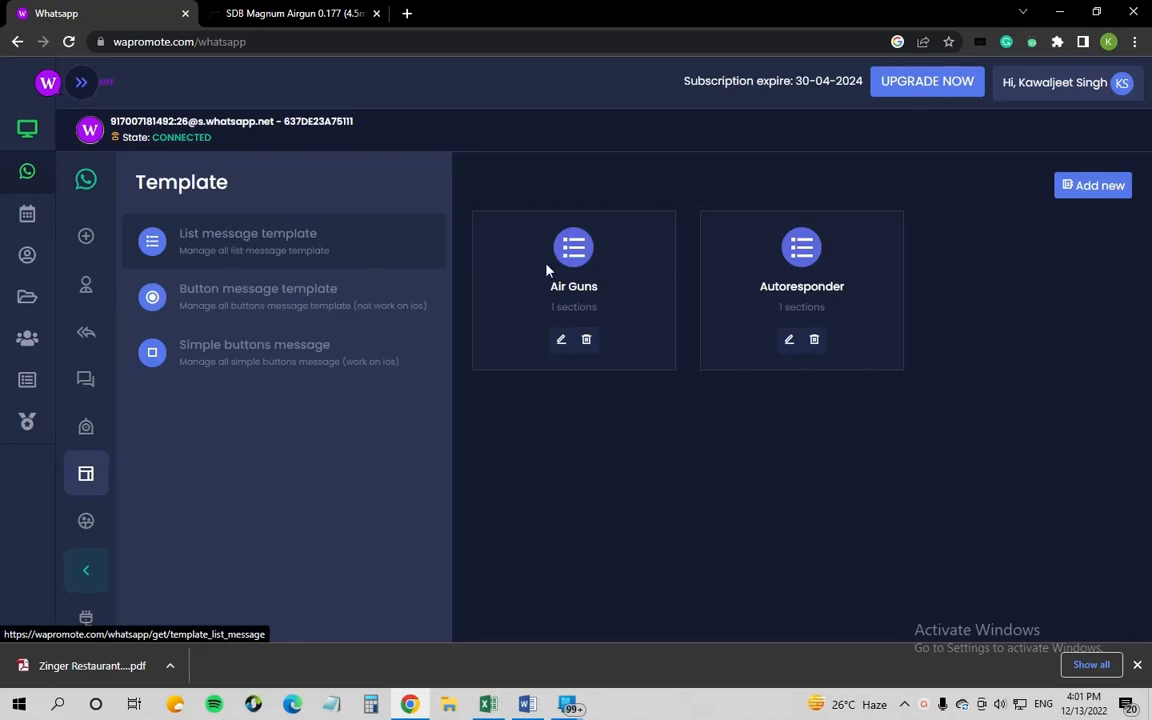
left_click(788, 345)
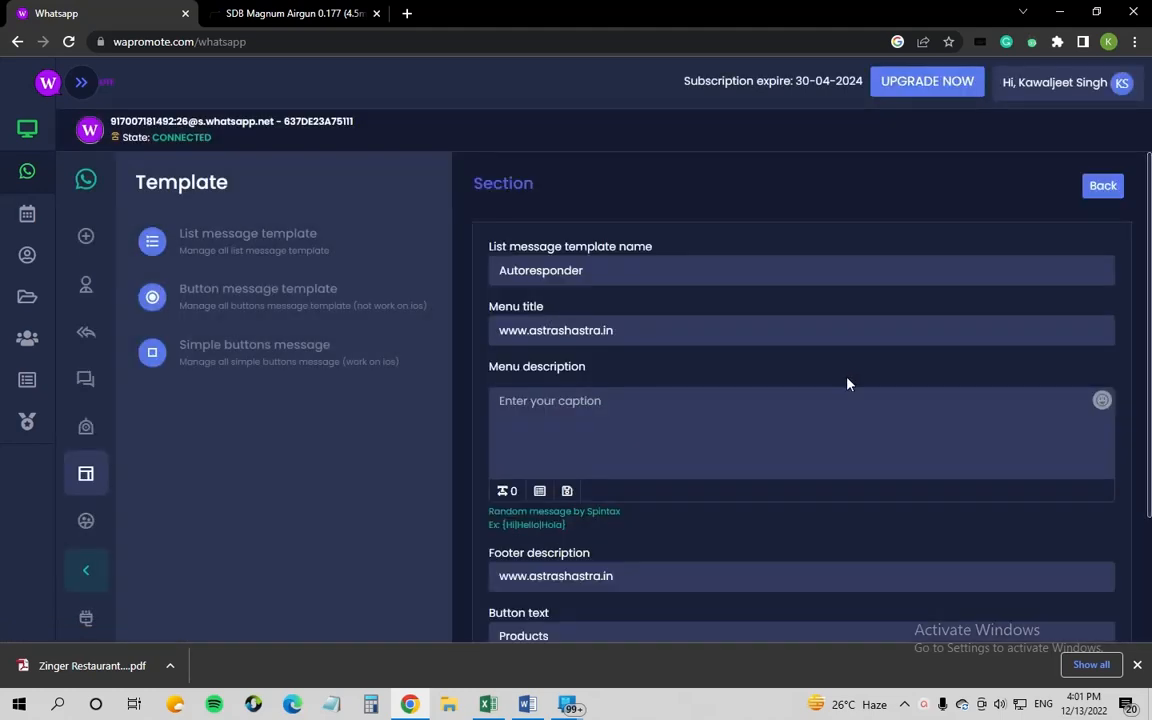
scroll(848, 377, "down", 2)
scroll(848, 377, "up", 2)
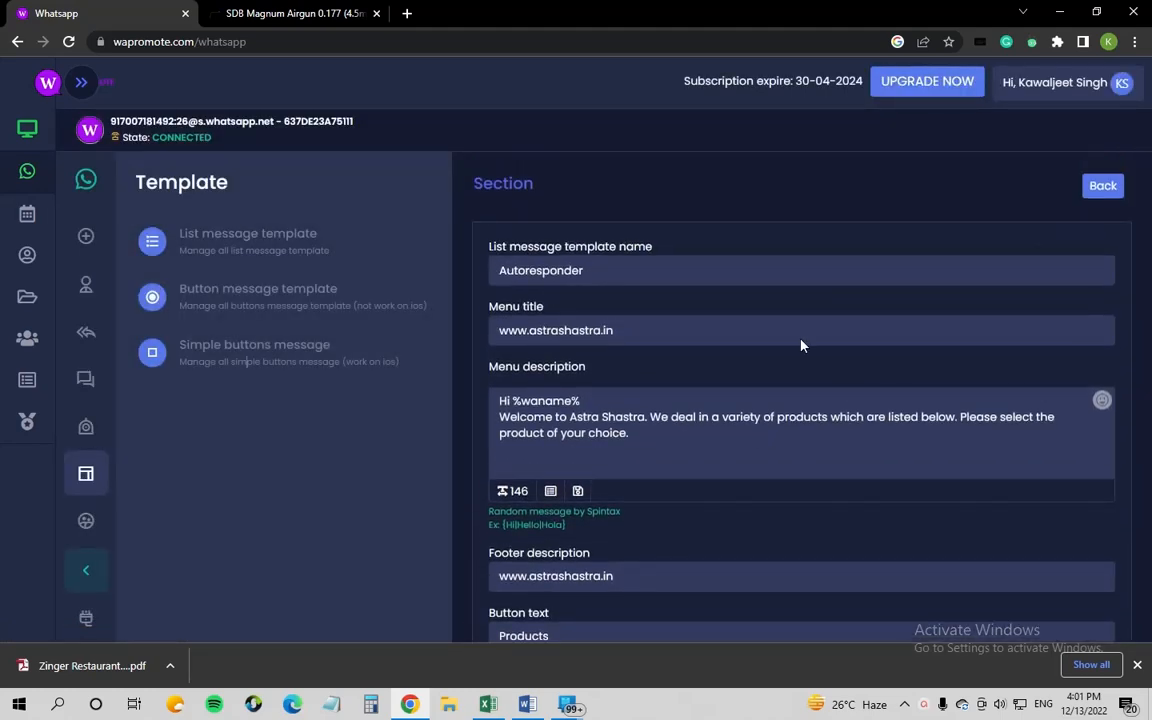
scroll(640, 265, "down", 3)
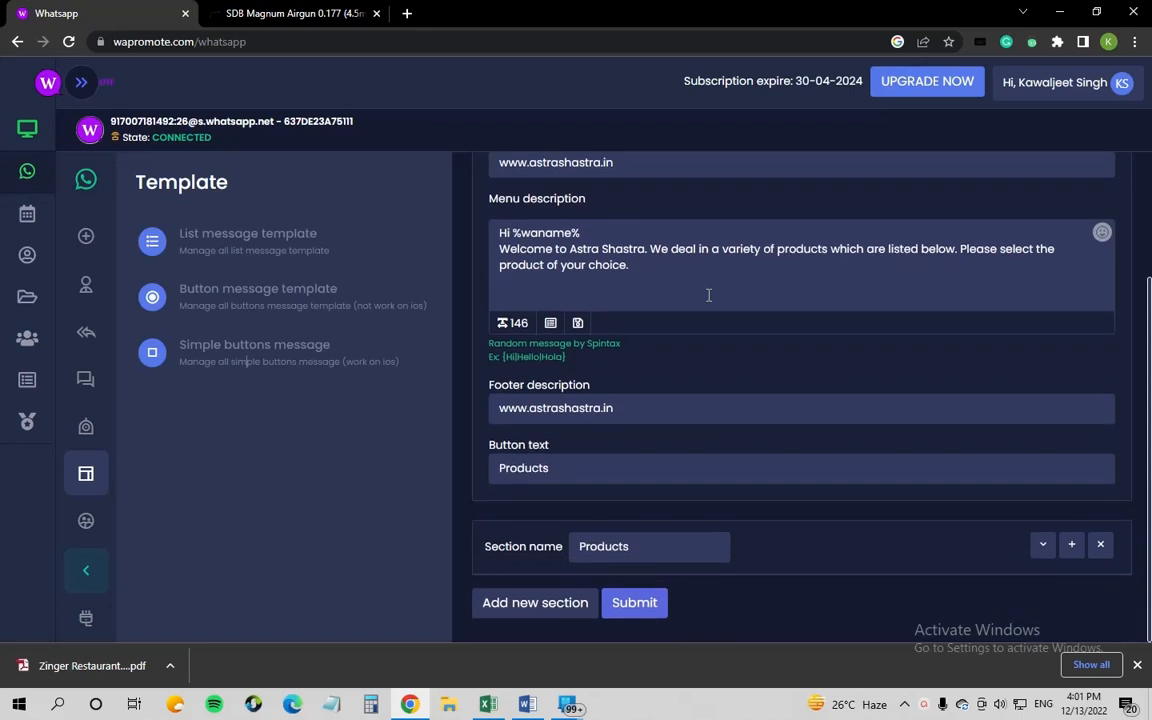
left_click(1042, 548)
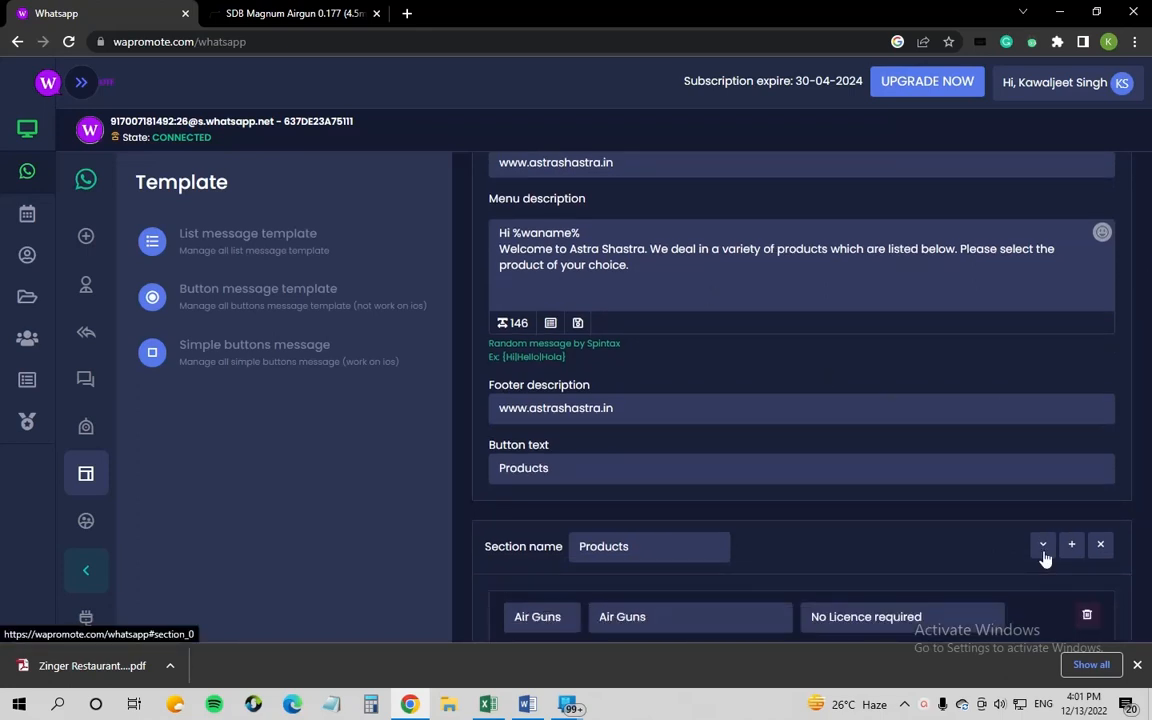
scroll(880, 480, "down", 3)
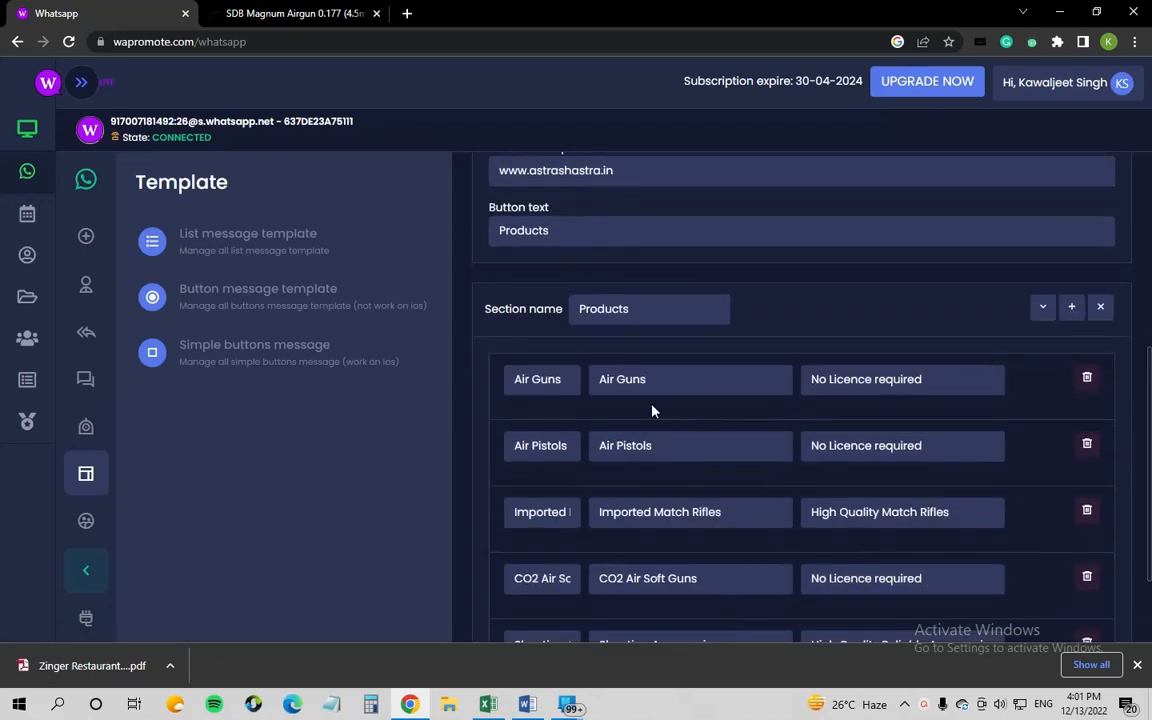
scroll(651, 411, "down", 2)
left_click(562, 254)
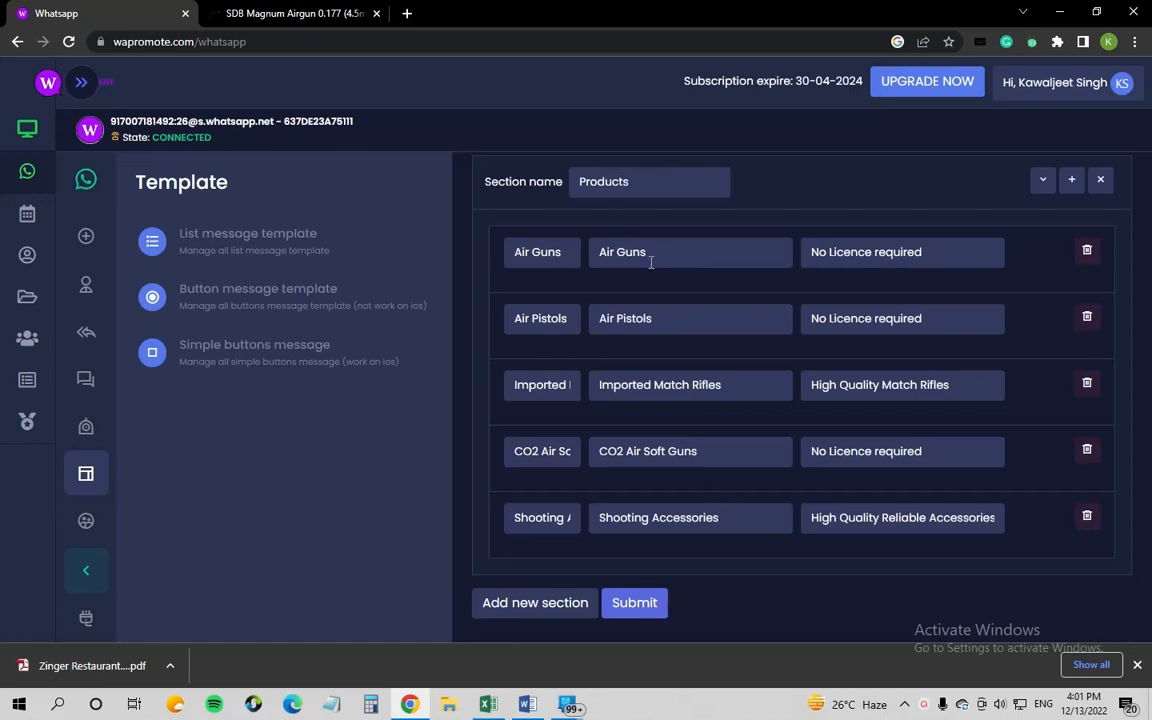
scroll(705, 306, "up", 3)
scroll(715, 334, "down", 3)
scroll(699, 321, "up", 3)
scroll(666, 311, "down", 3)
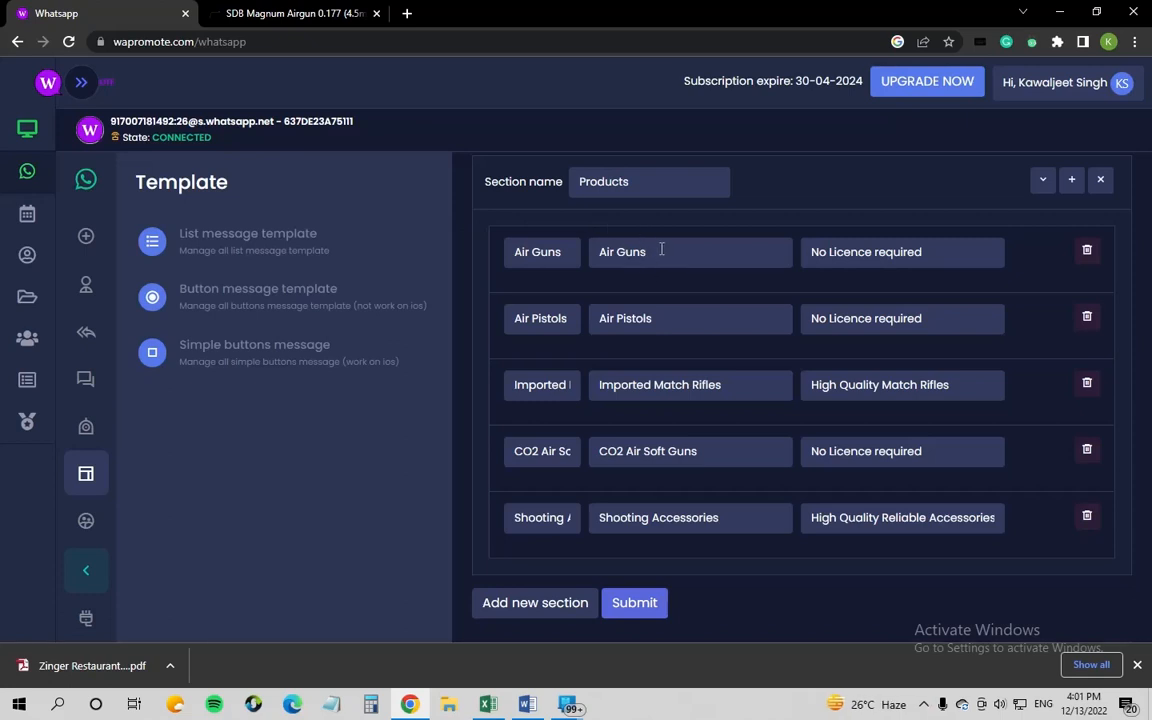
Step: Point out the Air Guns, Air Pistols and Imported Match Rifles items, then return to the overview
left_click_drag(662, 251, 596, 252)
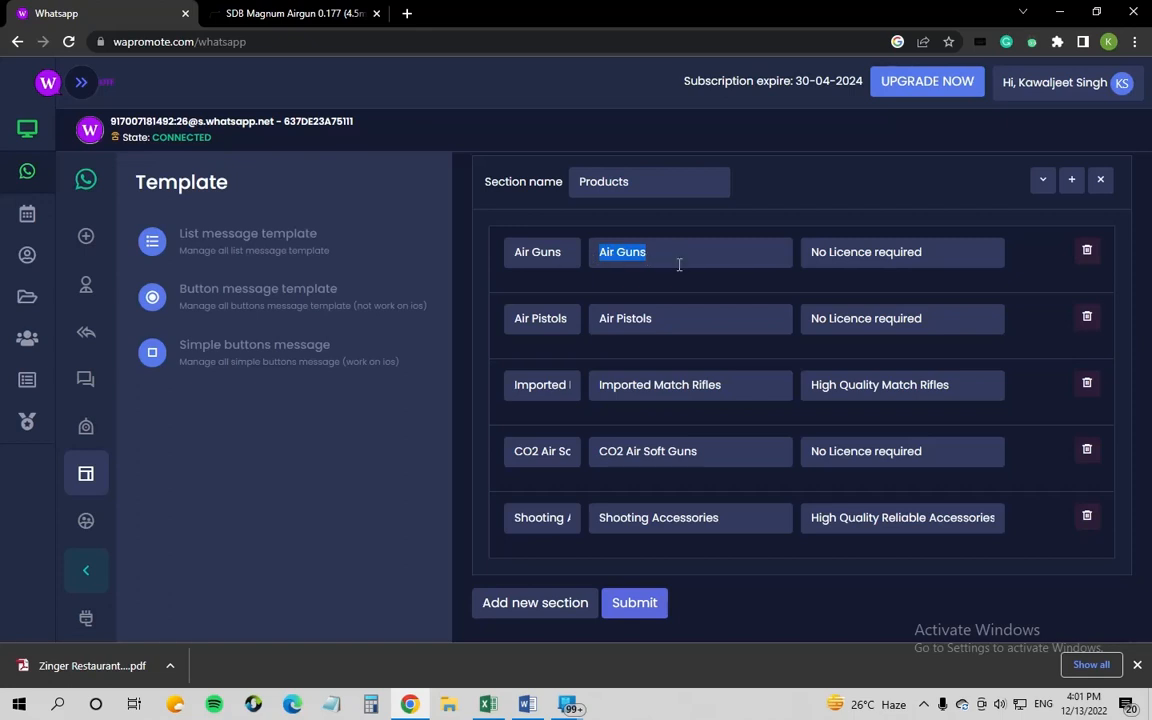
left_click_drag(667, 312, 598, 318)
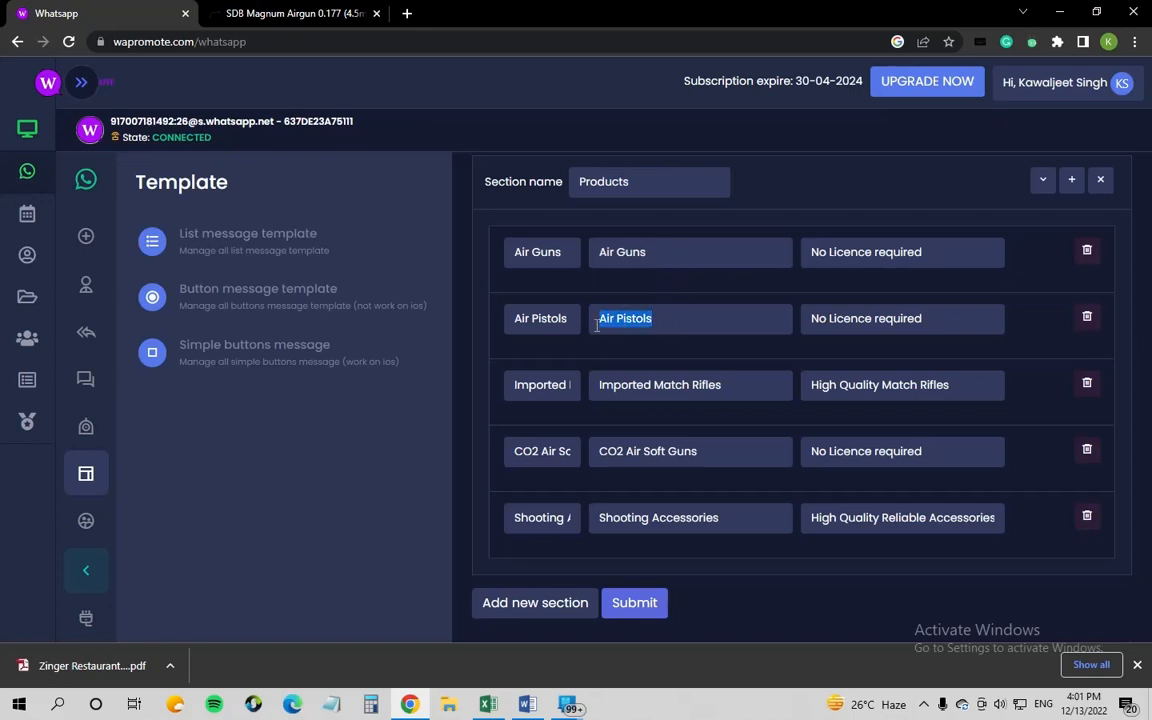
left_click_drag(728, 388, 598, 385)
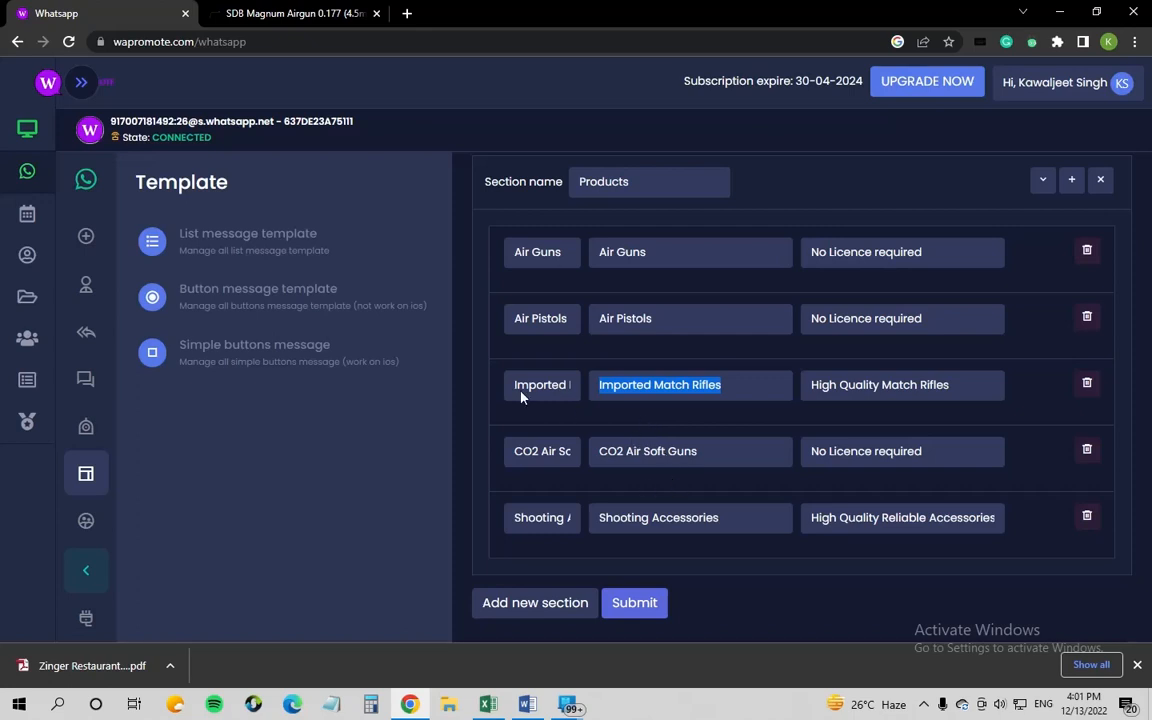
scroll(498, 334, "up", 1)
left_click(290, 248)
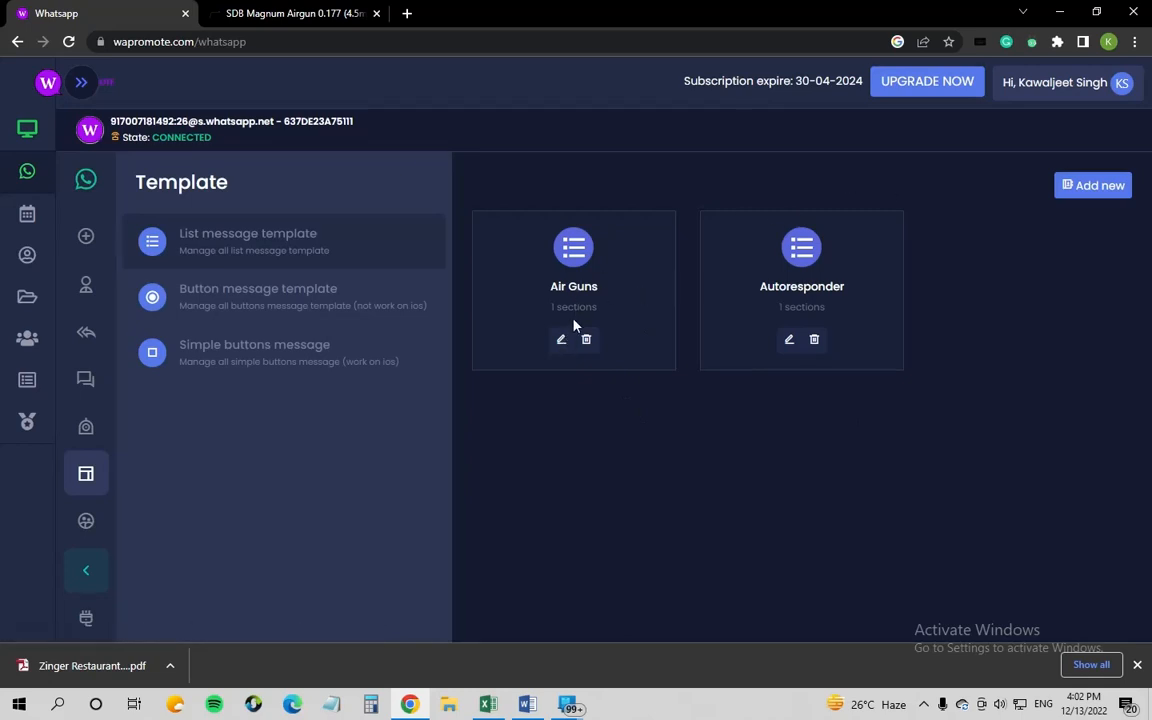
left_click_drag(603, 289, 543, 289)
left_click(561, 342)
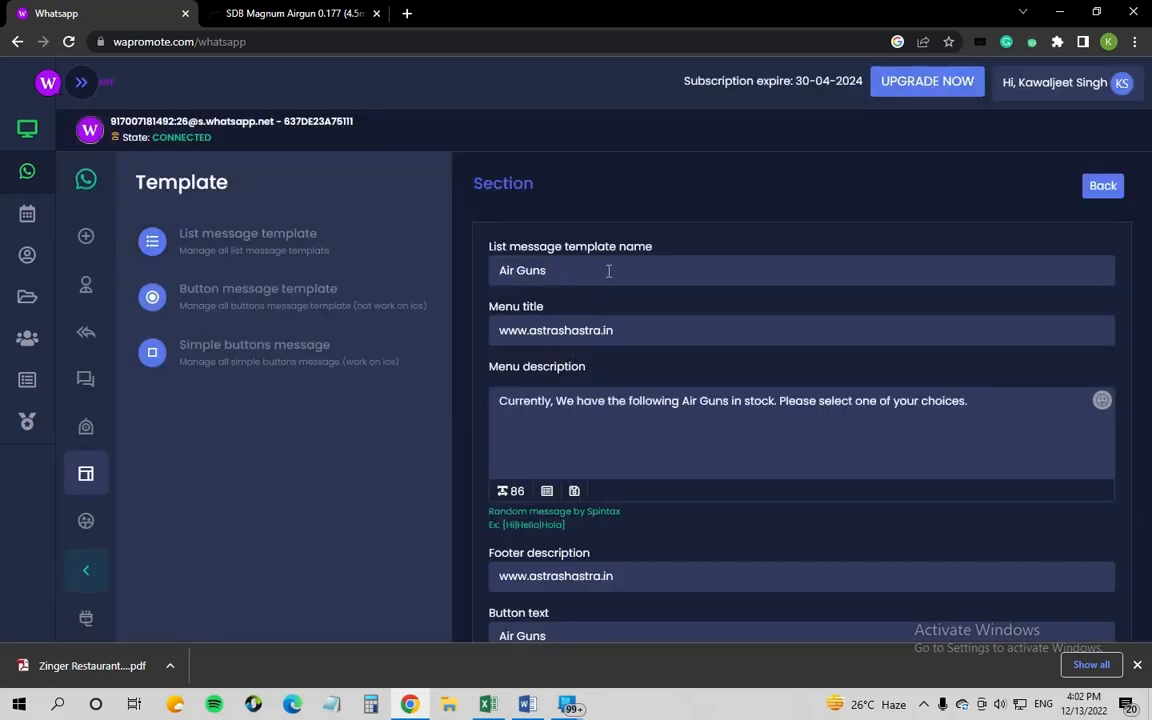
left_click_drag(607, 268, 500, 271)
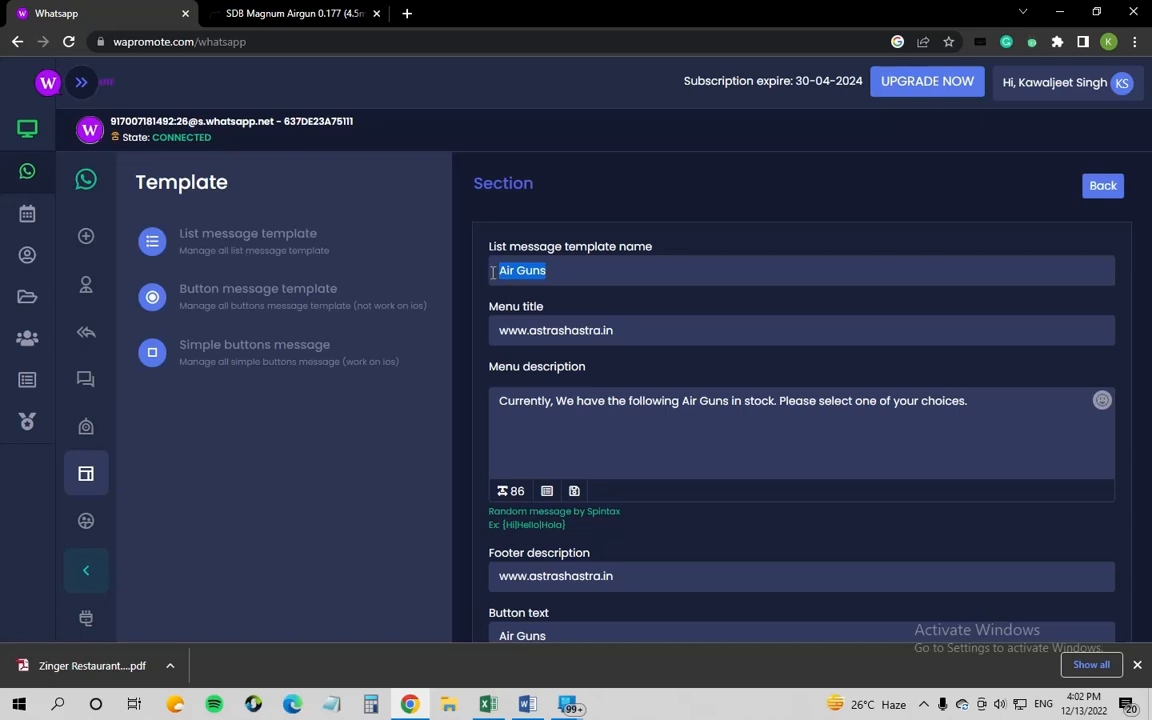
left_click_drag(627, 332, 489, 330)
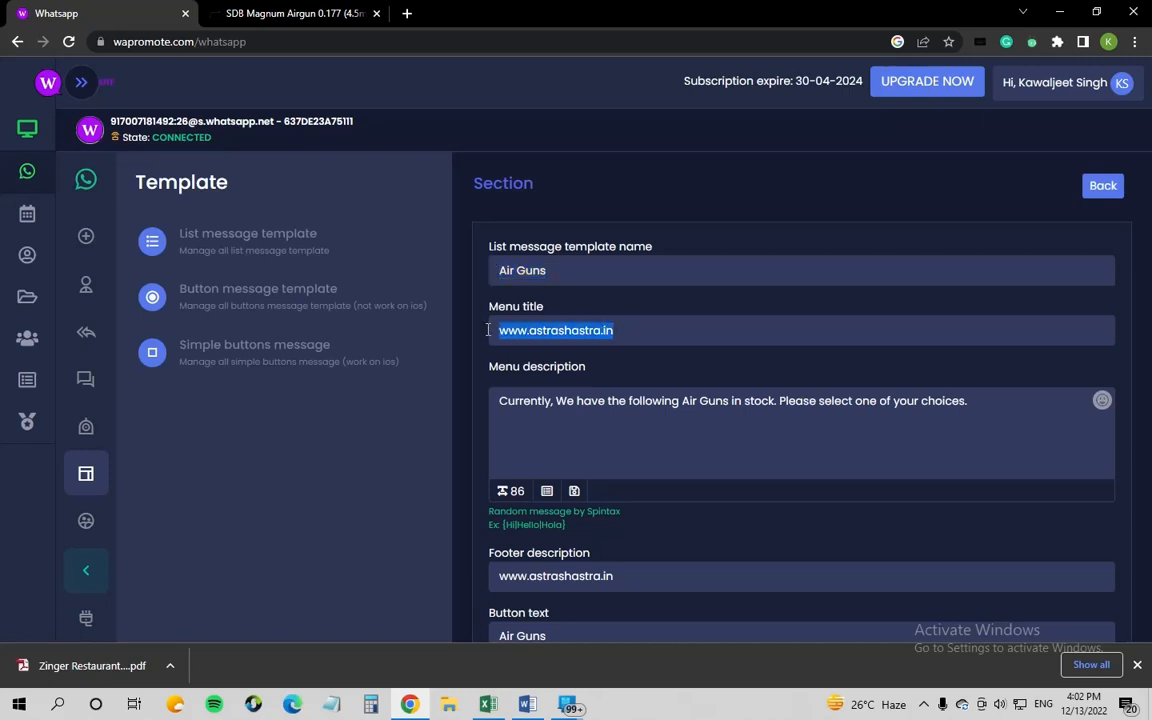
left_click(621, 333)
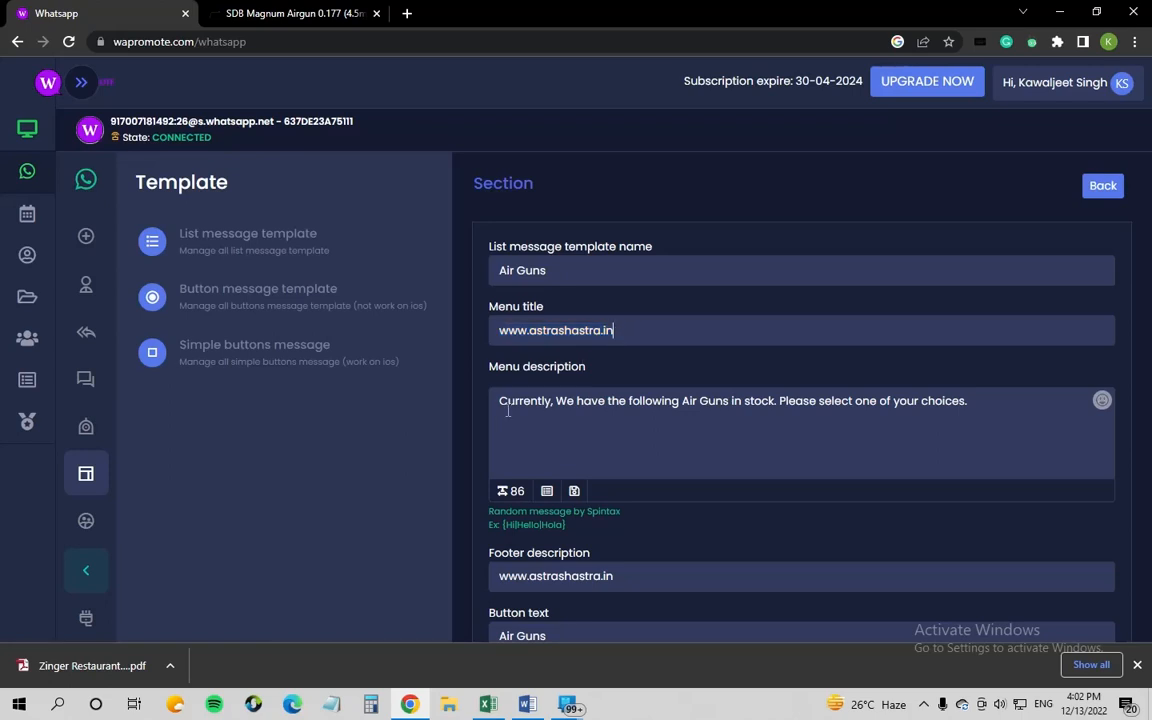
left_click_drag(501, 402, 978, 409)
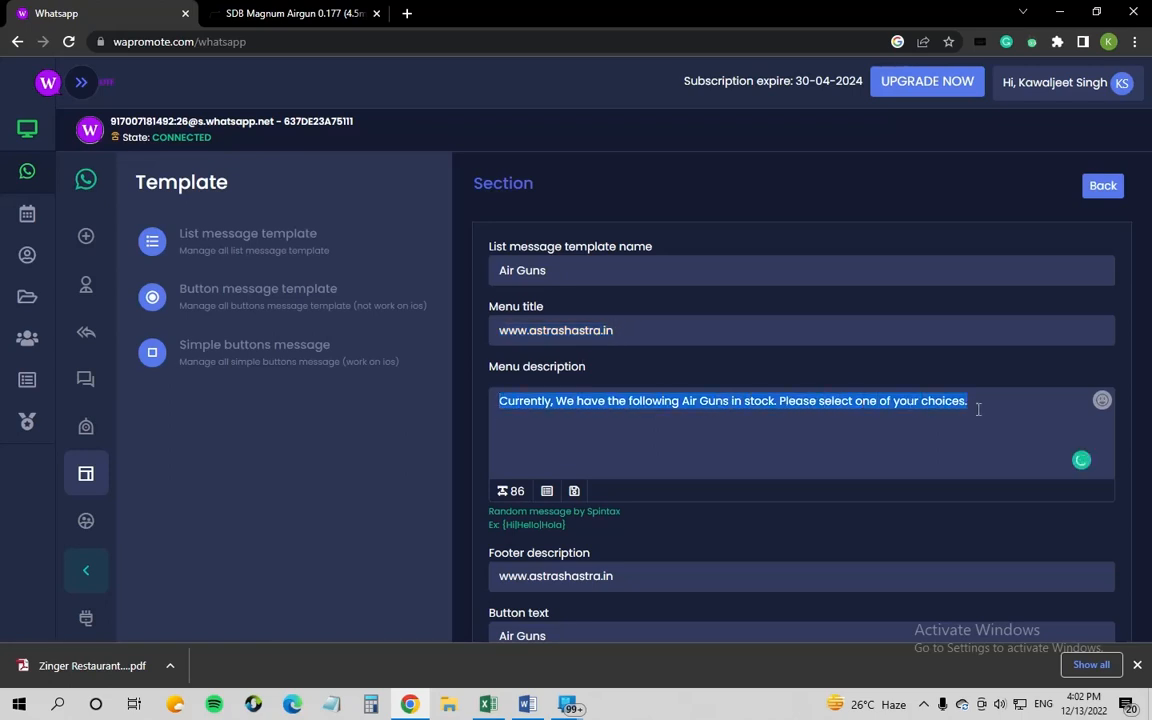
left_click(774, 401)
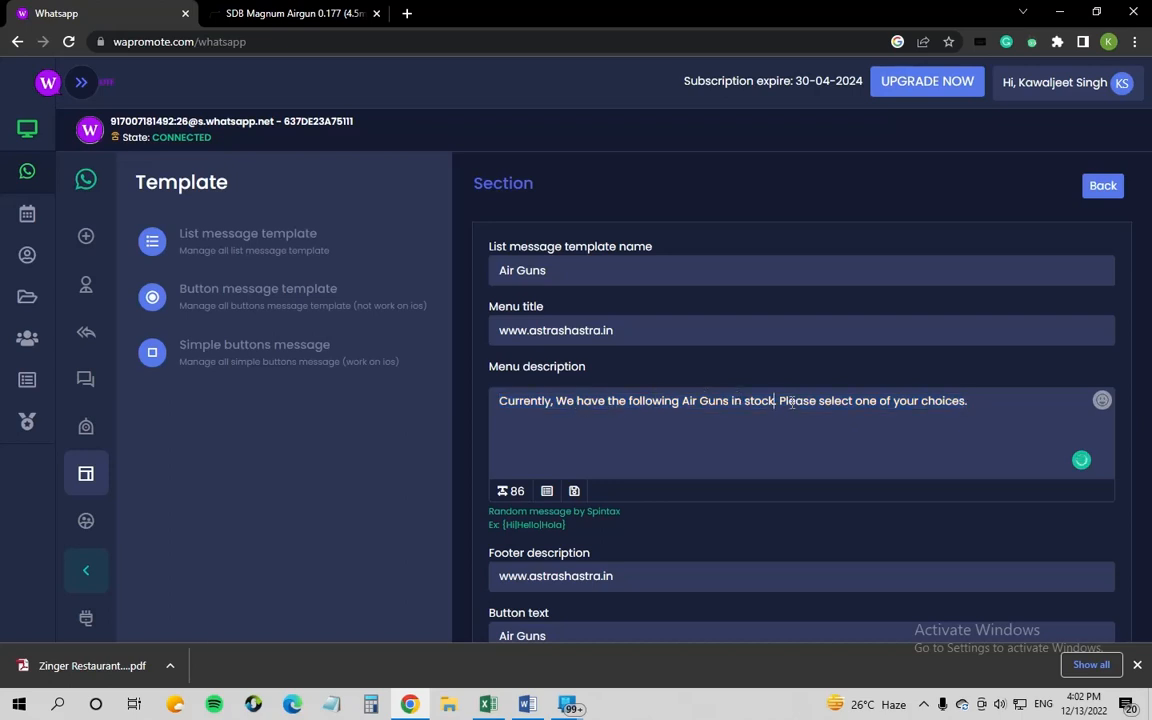
left_click_drag(788, 401, 988, 411)
left_click(988, 410)
scroll(746, 442, "down", 2)
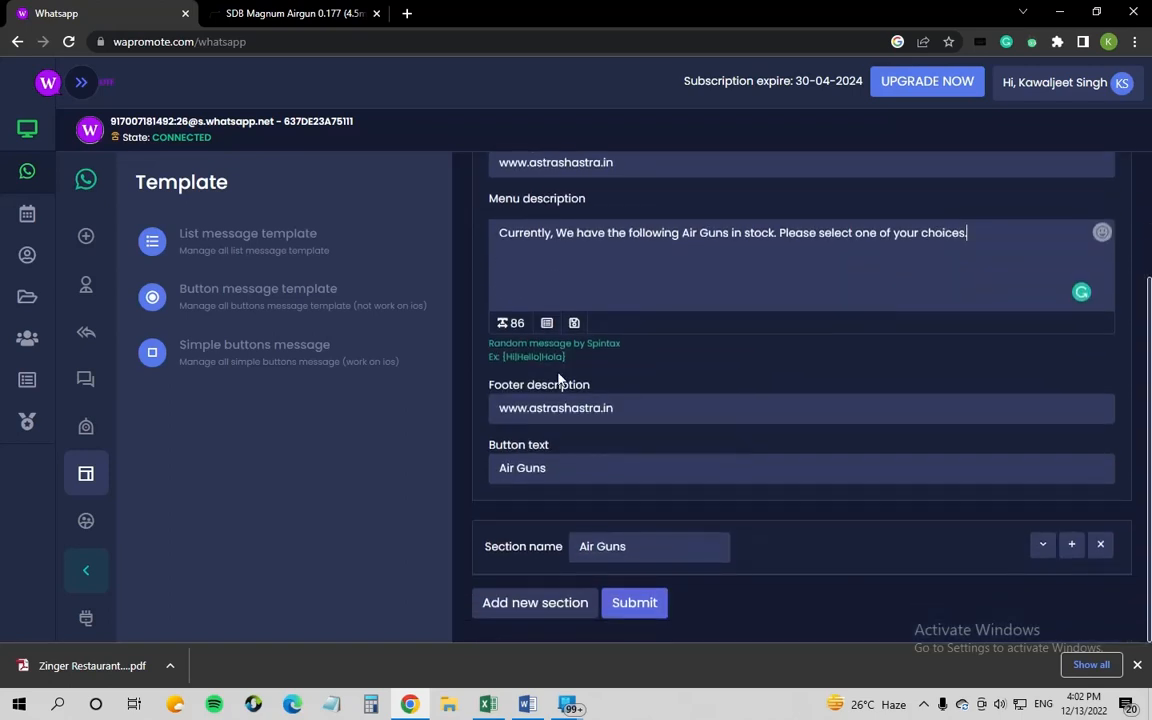
left_click(628, 408)
left_click_drag(628, 408, 493, 408)
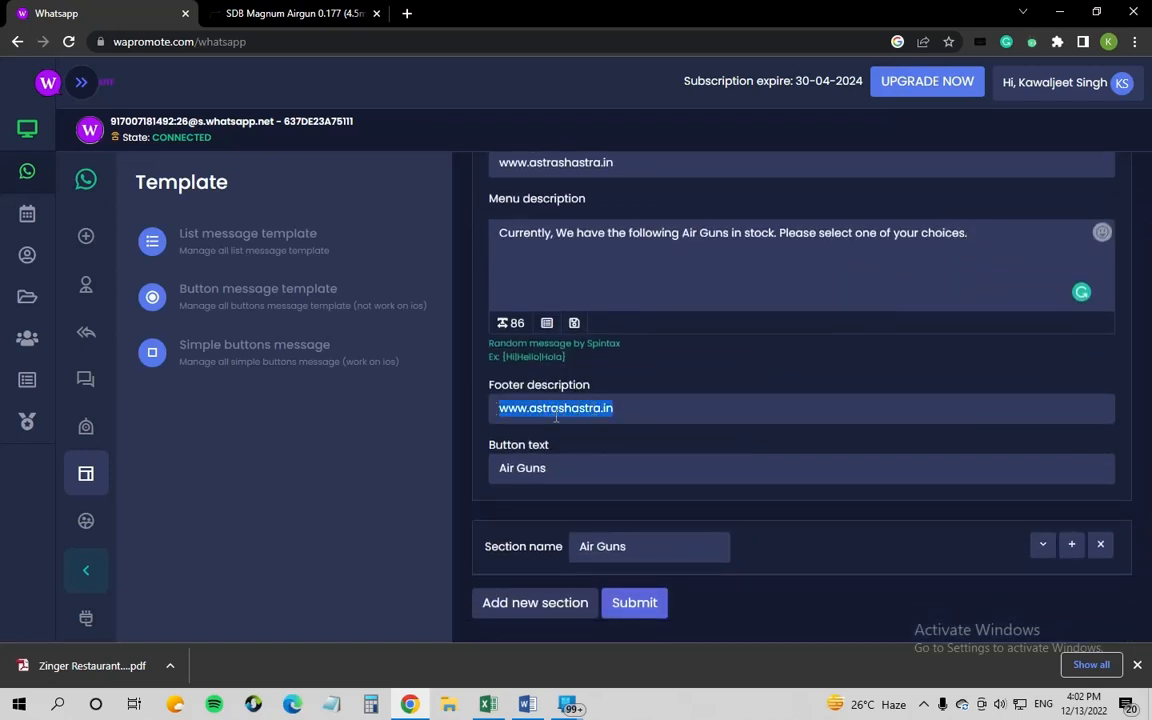
scroll(556, 417, "up", 2)
scroll(617, 419, "down", 2)
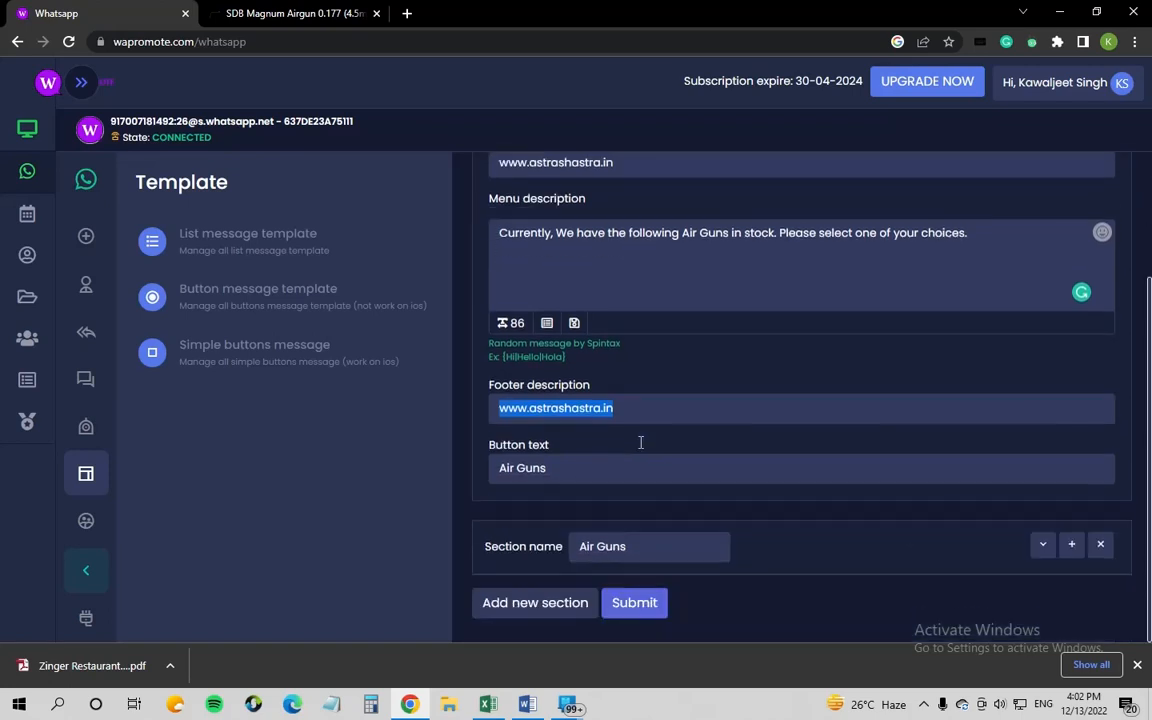
left_click(546, 468)
left_click_drag(546, 468, 499, 468)
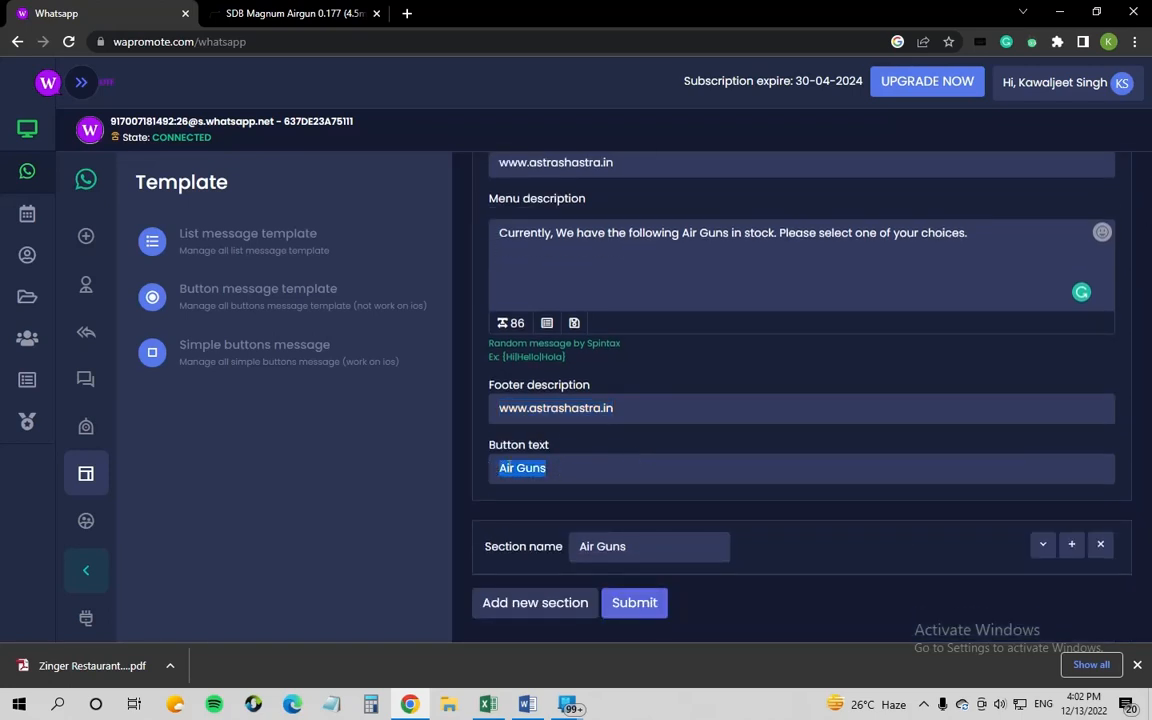
left_click(558, 467)
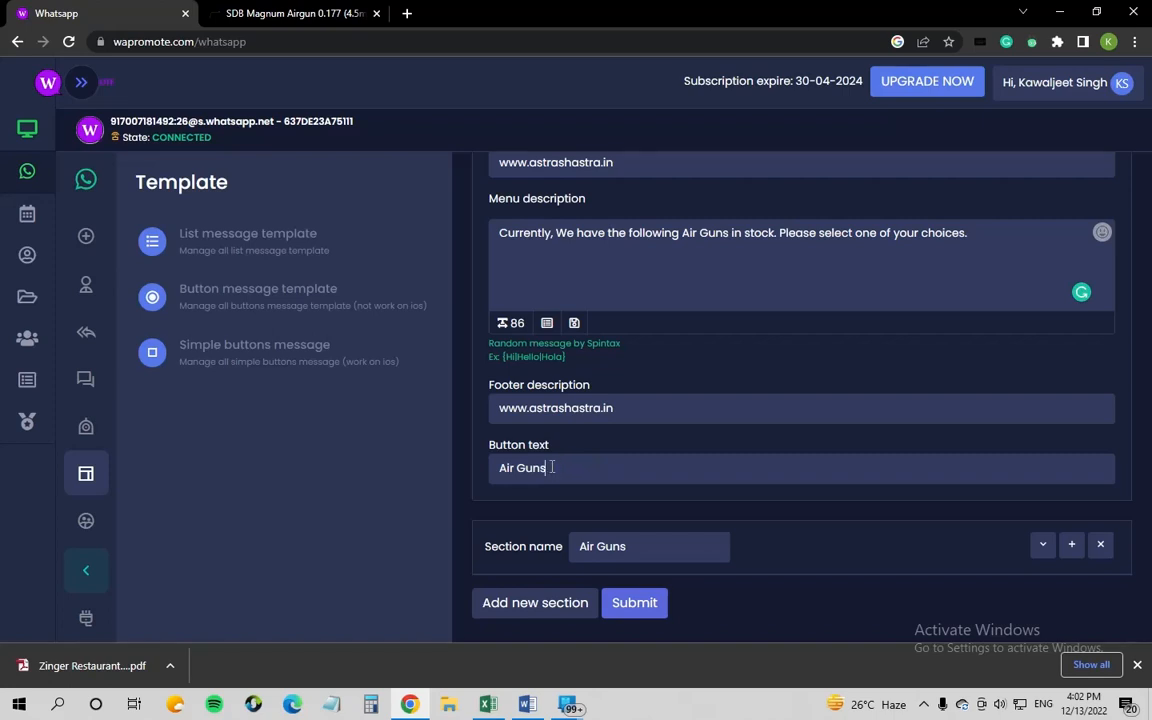
left_click_drag(551, 467, 499, 468)
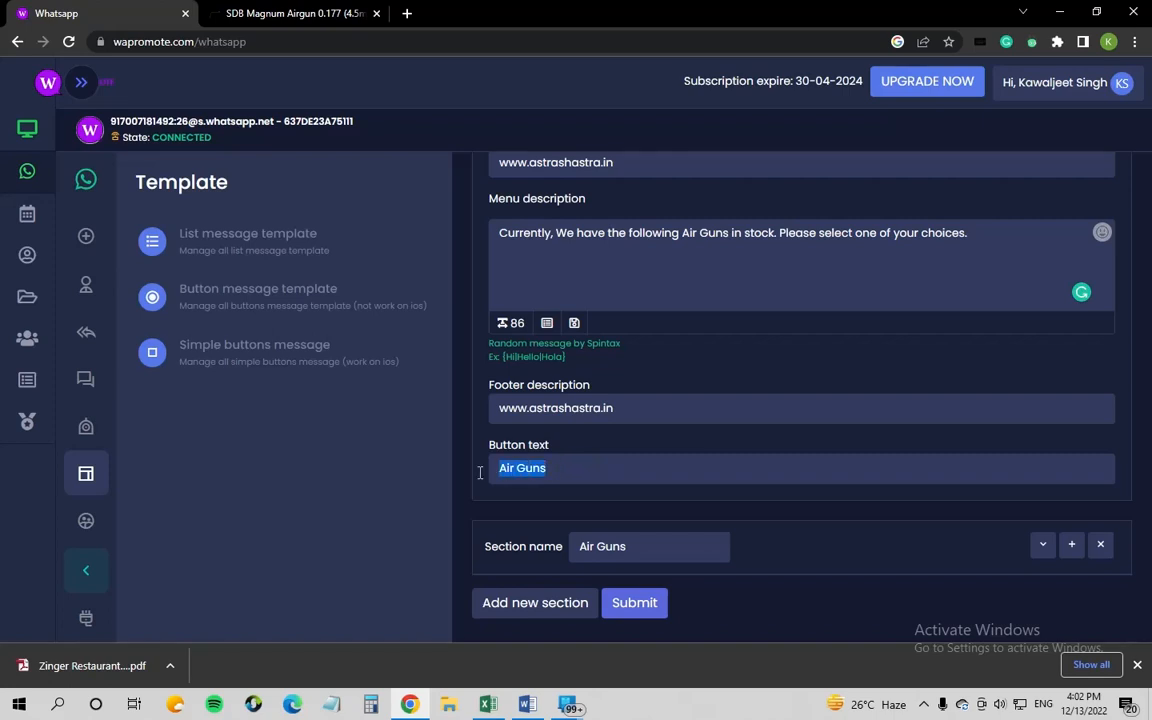
left_click(581, 468)
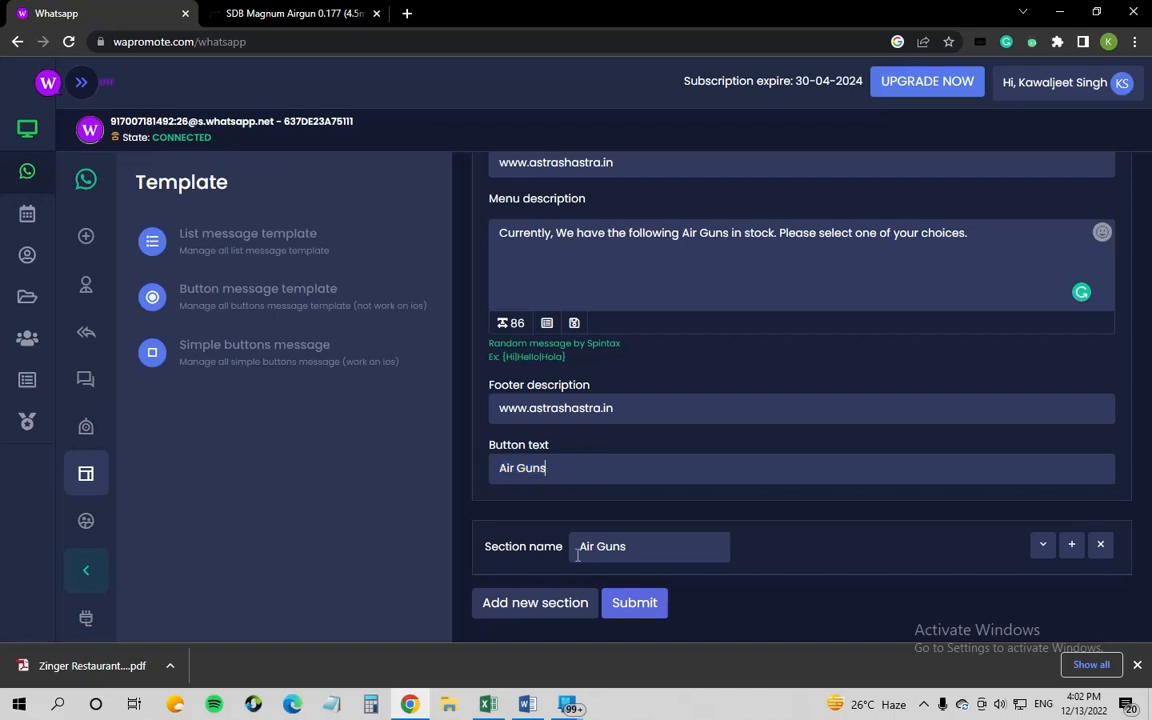
left_click_drag(497, 551, 553, 548)
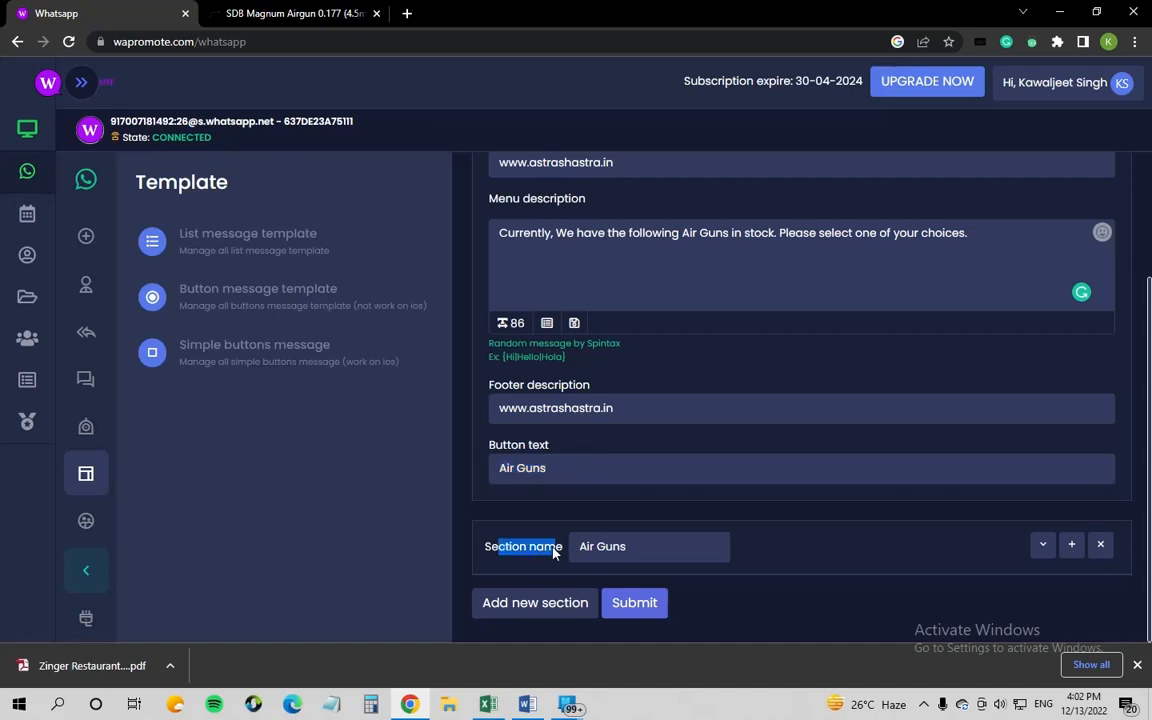
left_click(633, 546)
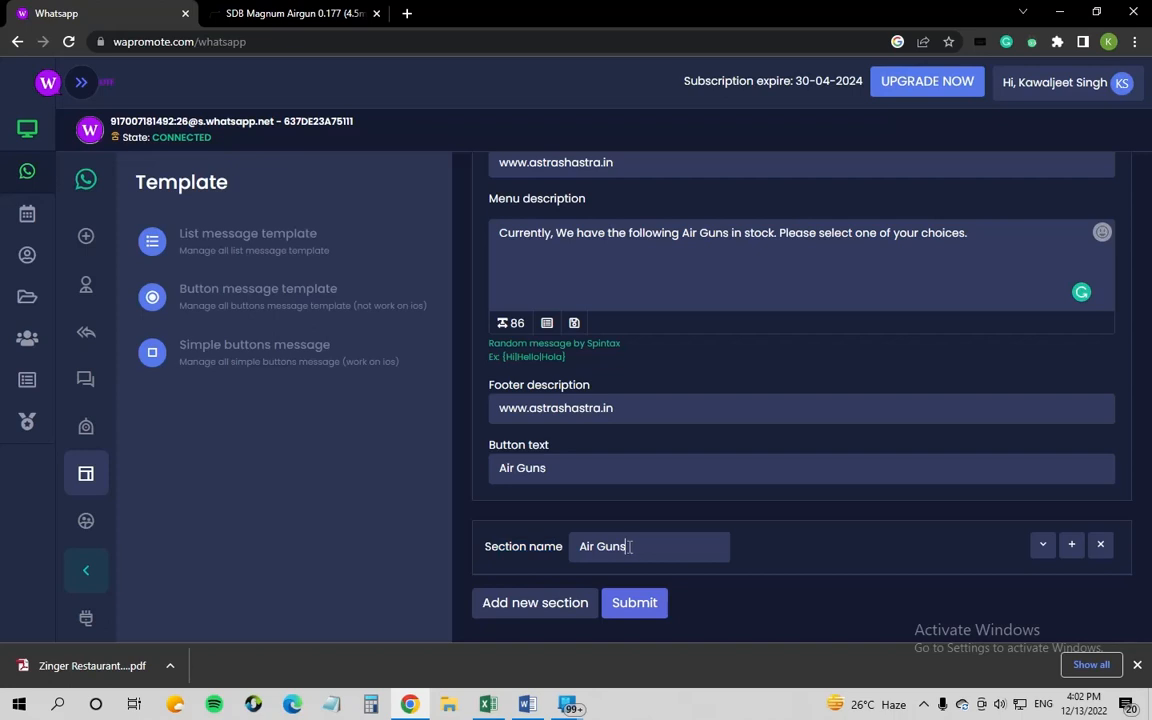
Step: Review the SDB Magnum Airgun and PCP PX-100 Achilles items, then submit the Air Guns template
left_click(1040, 546)
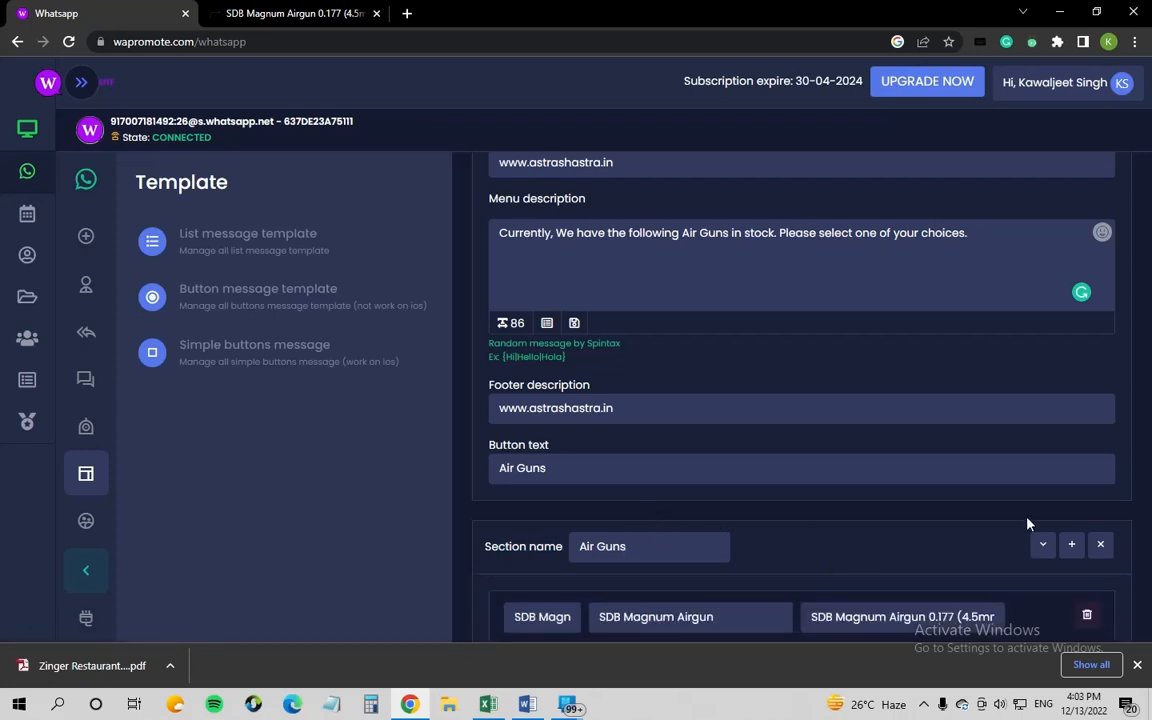
left_click_drag(1149, 460, 1150, 620)
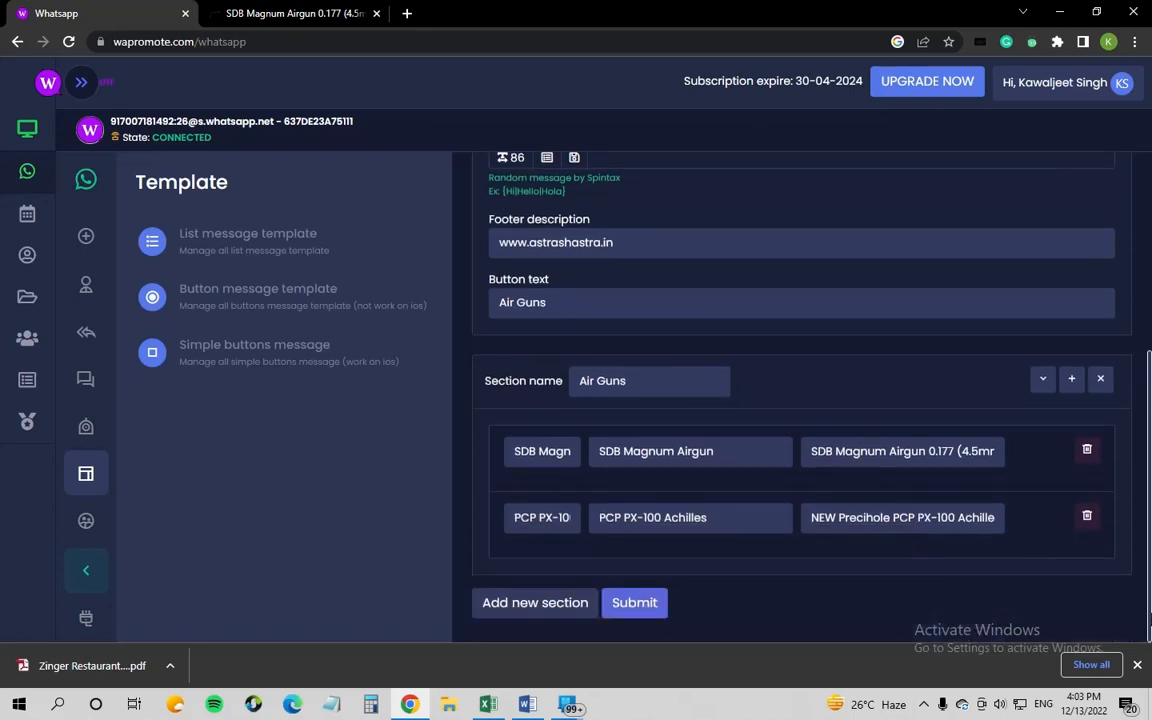
left_click_drag(572, 451, 506, 451)
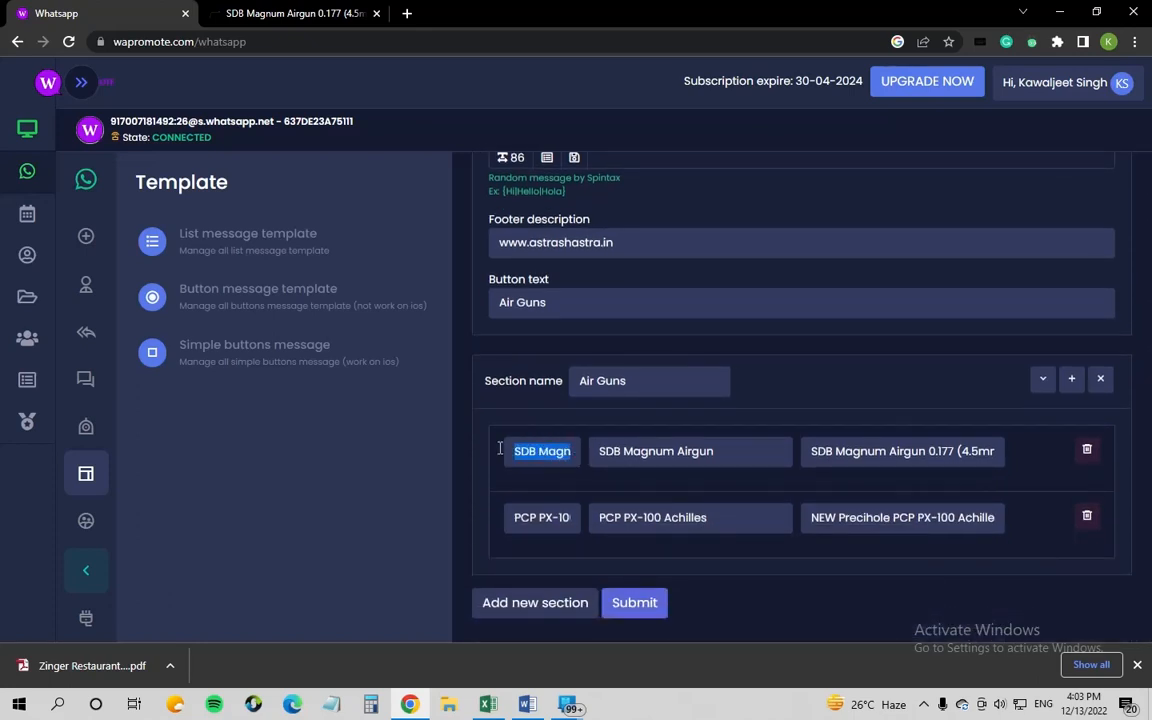
left_click(538, 451)
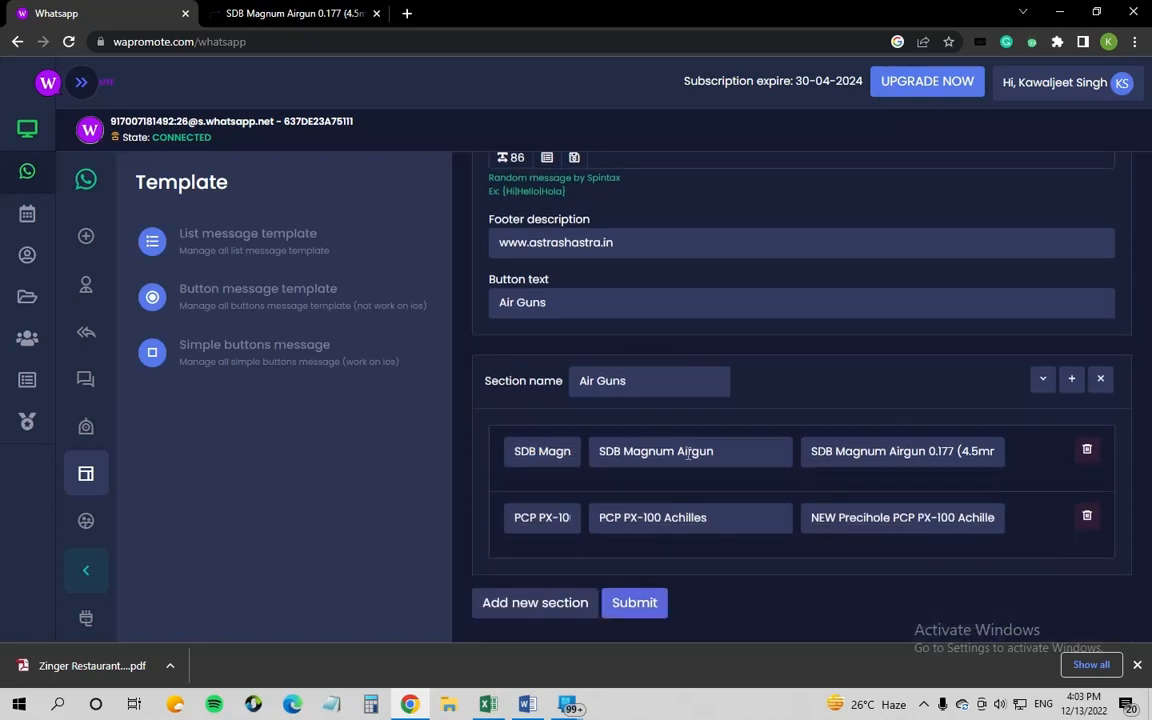
left_click(526, 522)
left_click_drag(812, 451, 1008, 468)
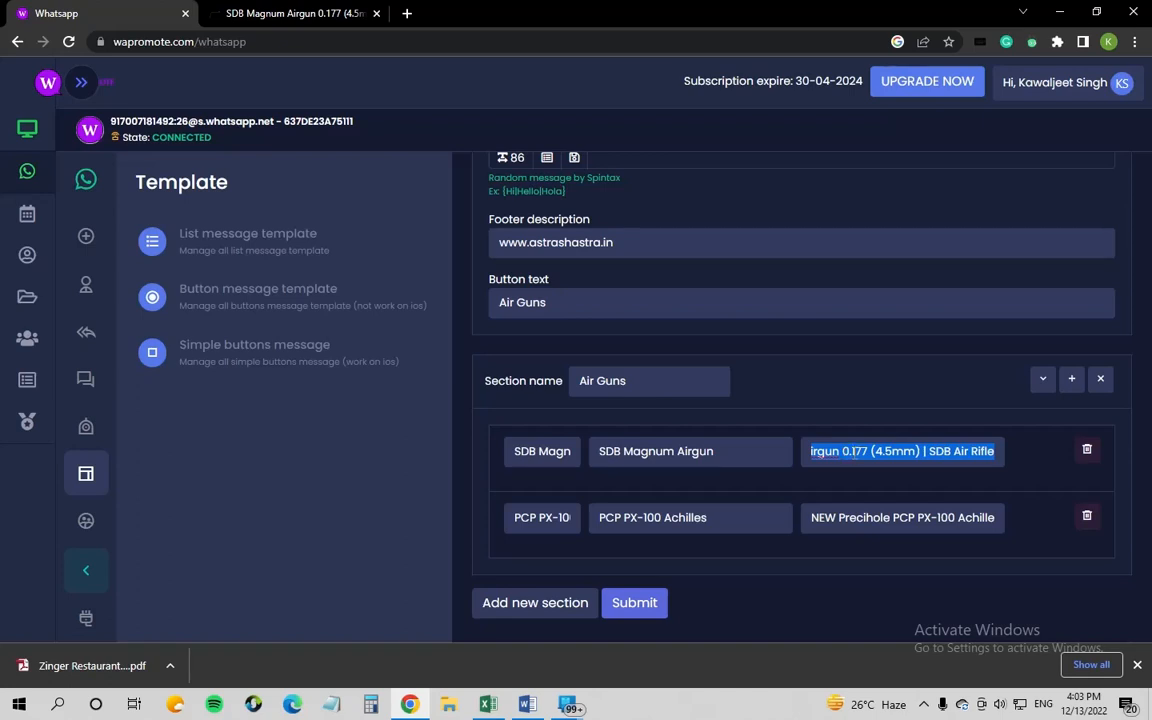
left_click(905, 520)
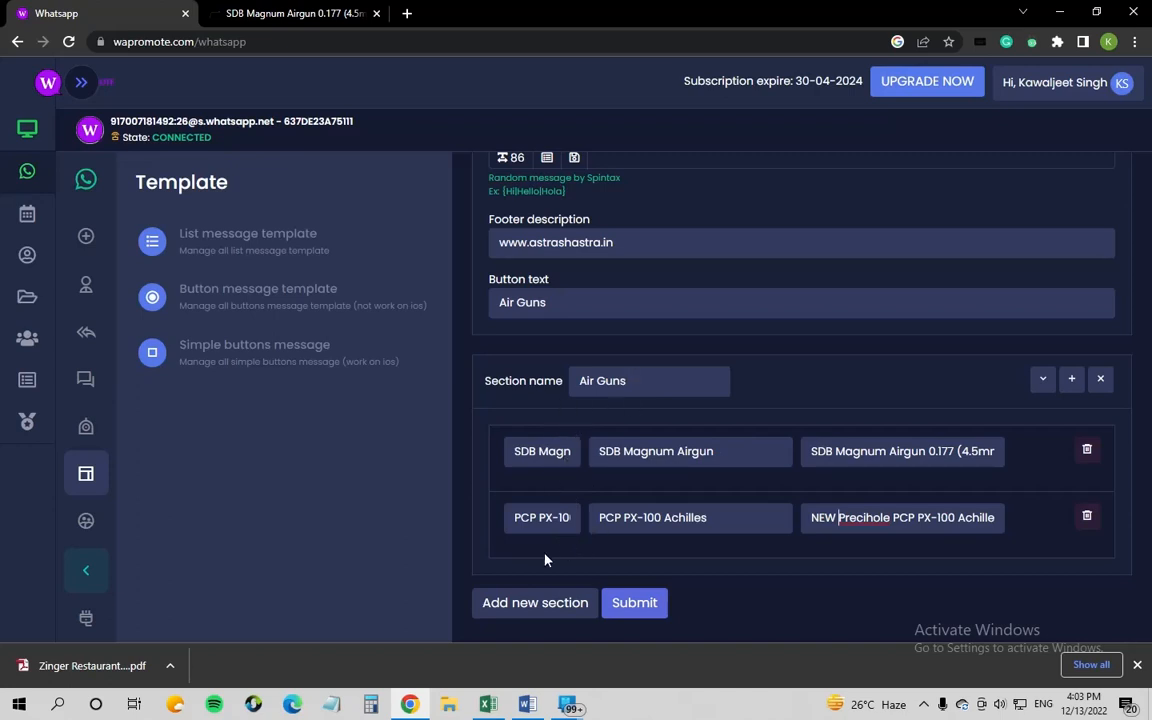
left_click(630, 606)
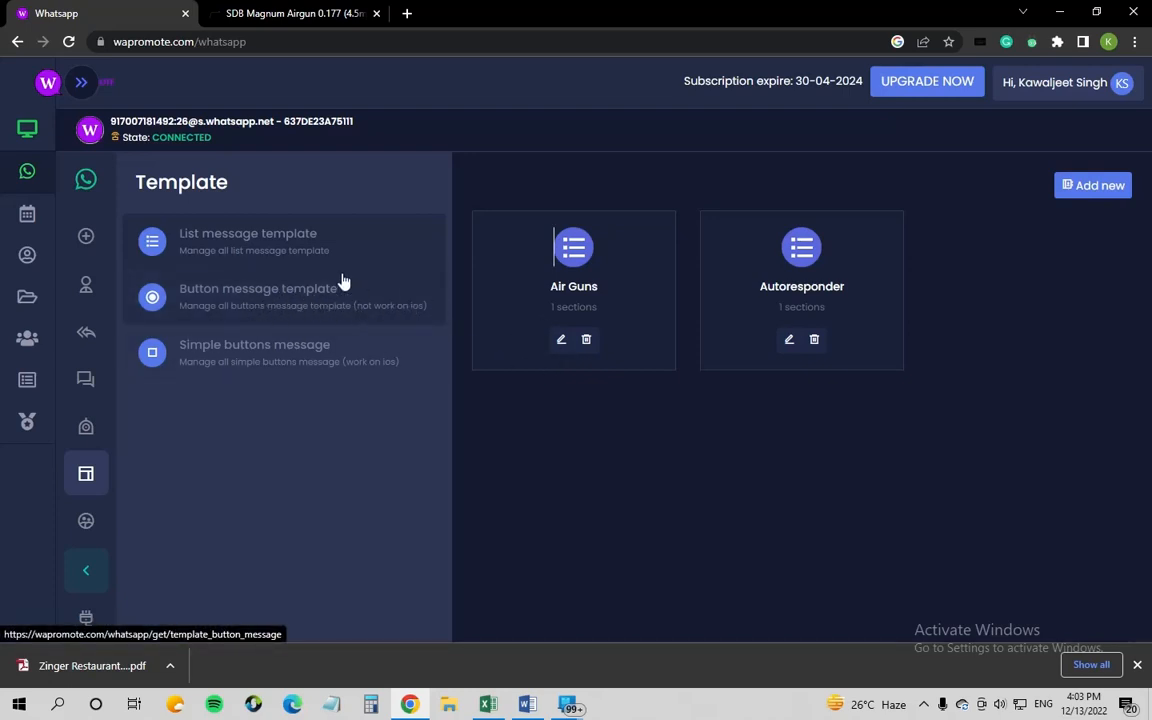
Step: Create a new list template 'Air Pistols' with menu title Air Pistols and an in-stock description
left_click(1074, 196)
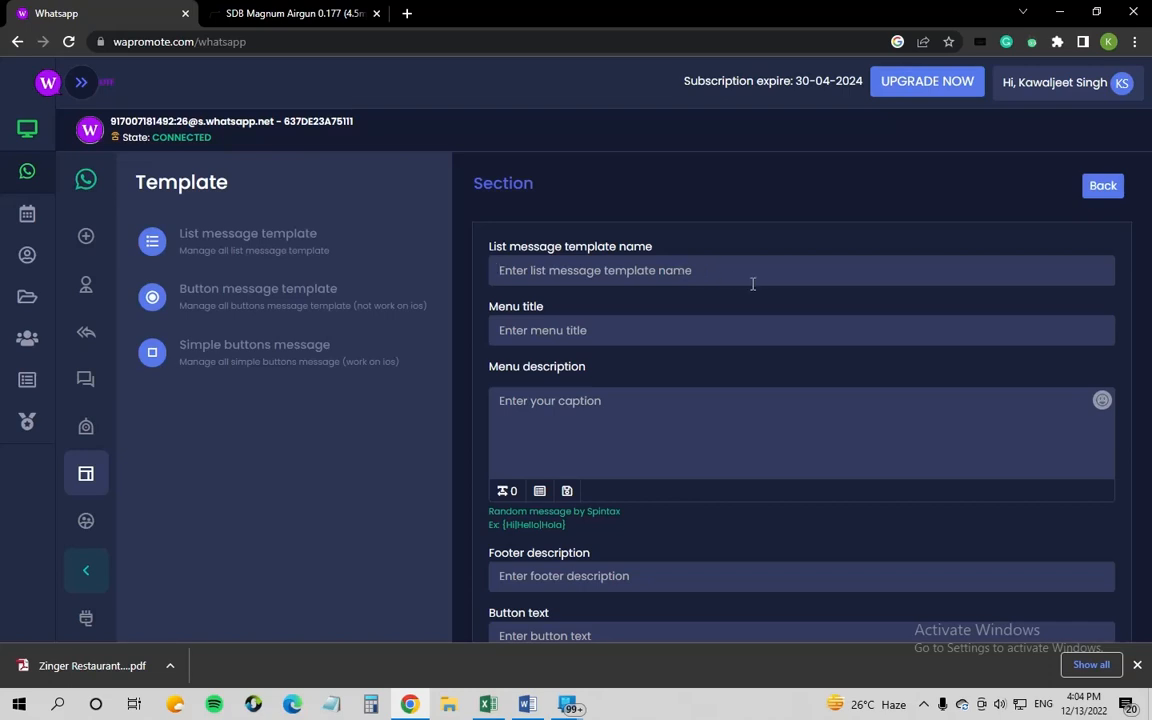
type("A")
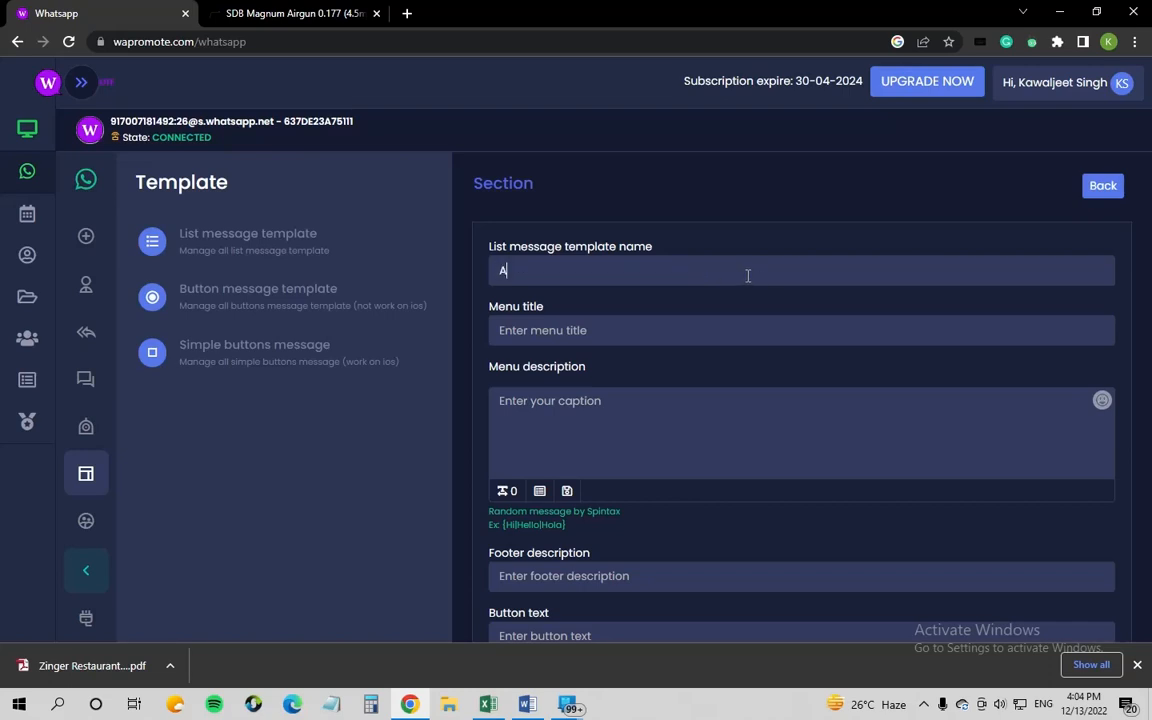
type("ir Pistols")
left_click(602, 331)
type("Air ")
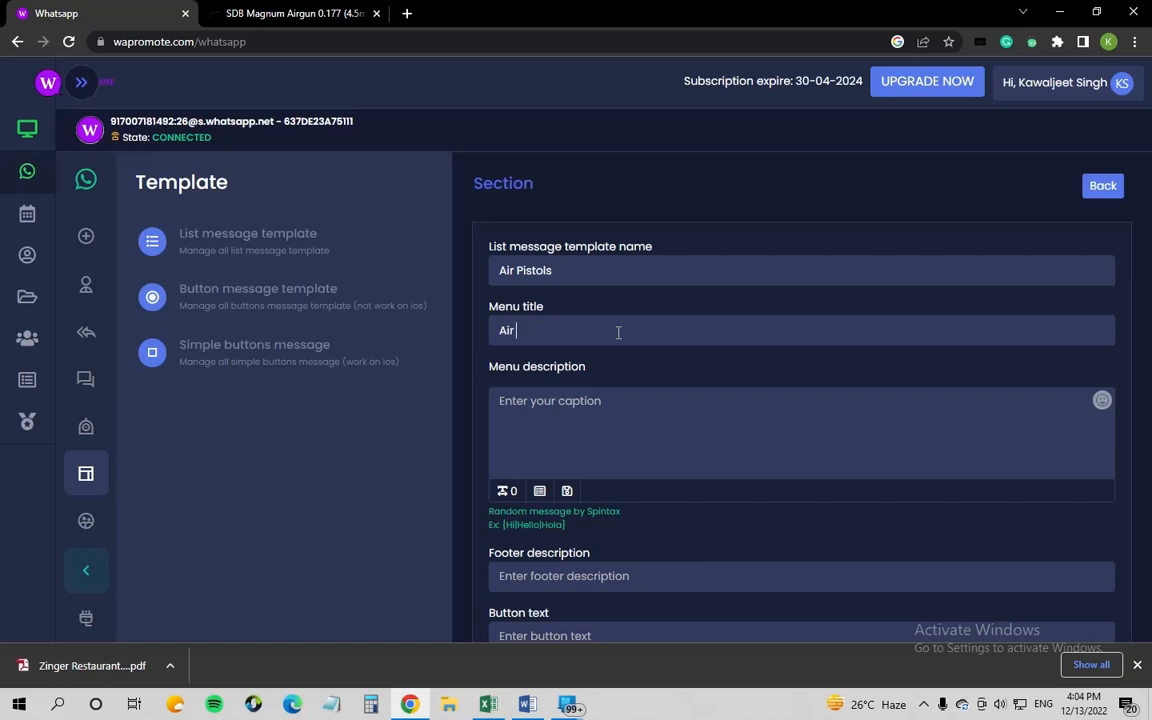
type("p")
type("Pistolo")
key("BackSpace")
type("s")
left_click(605, 420)
type("We ho")
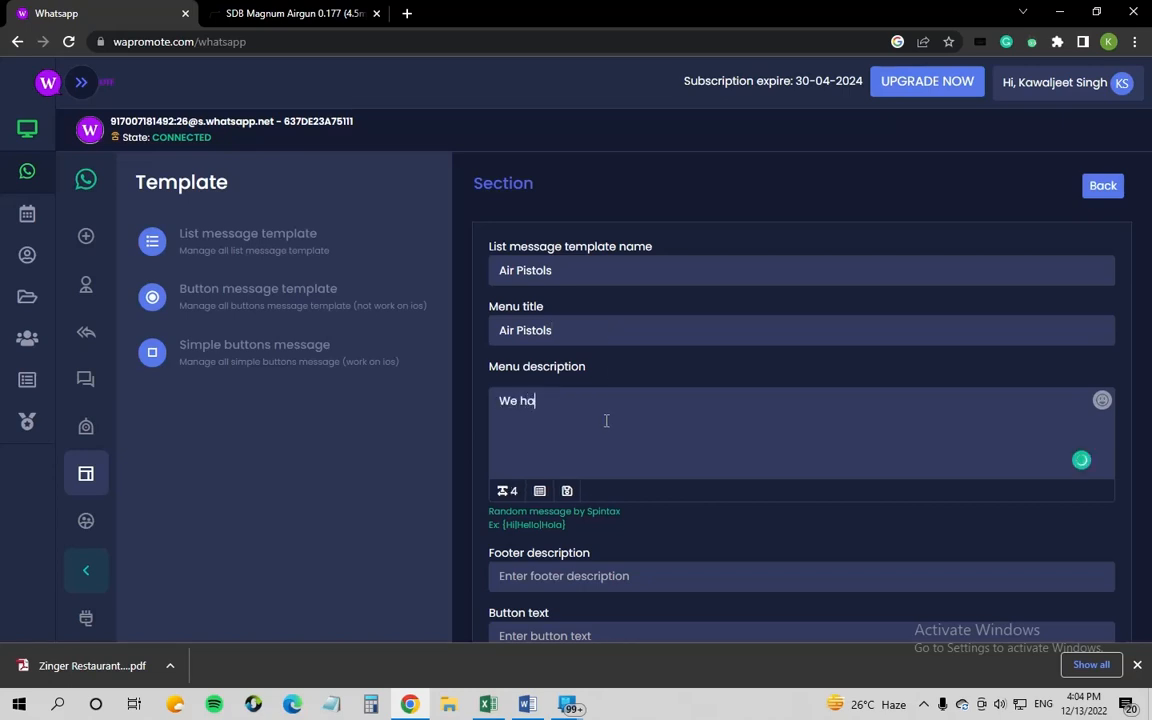
key("BackSpace")
type("ave the follow")
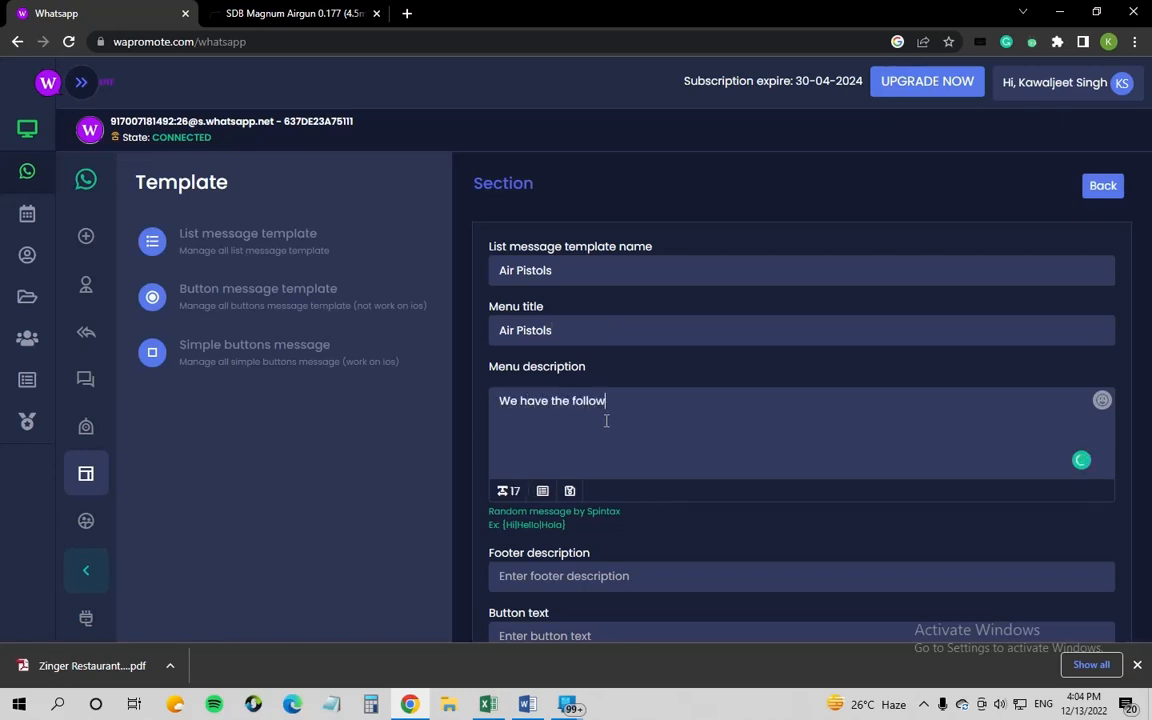
type("ing Air Pistols in srt")
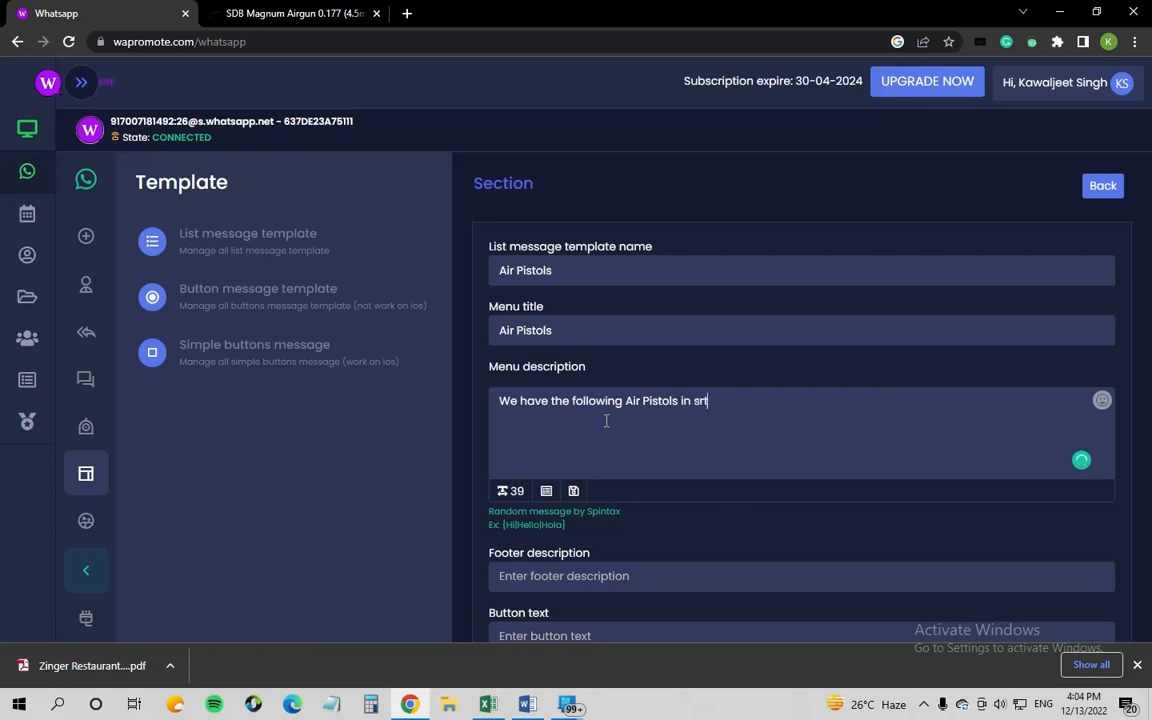
key("BackSpace")
key("BackSpace")
type("tock.")
scroll(605, 421, "down", 2)
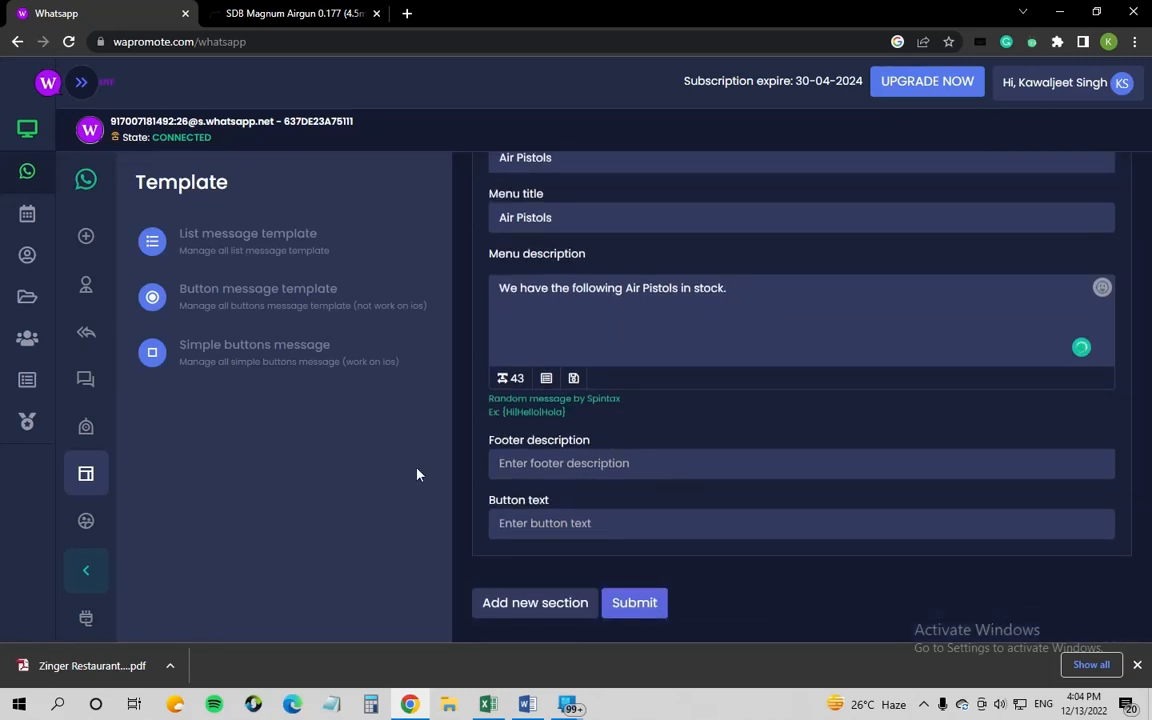
type("www.")
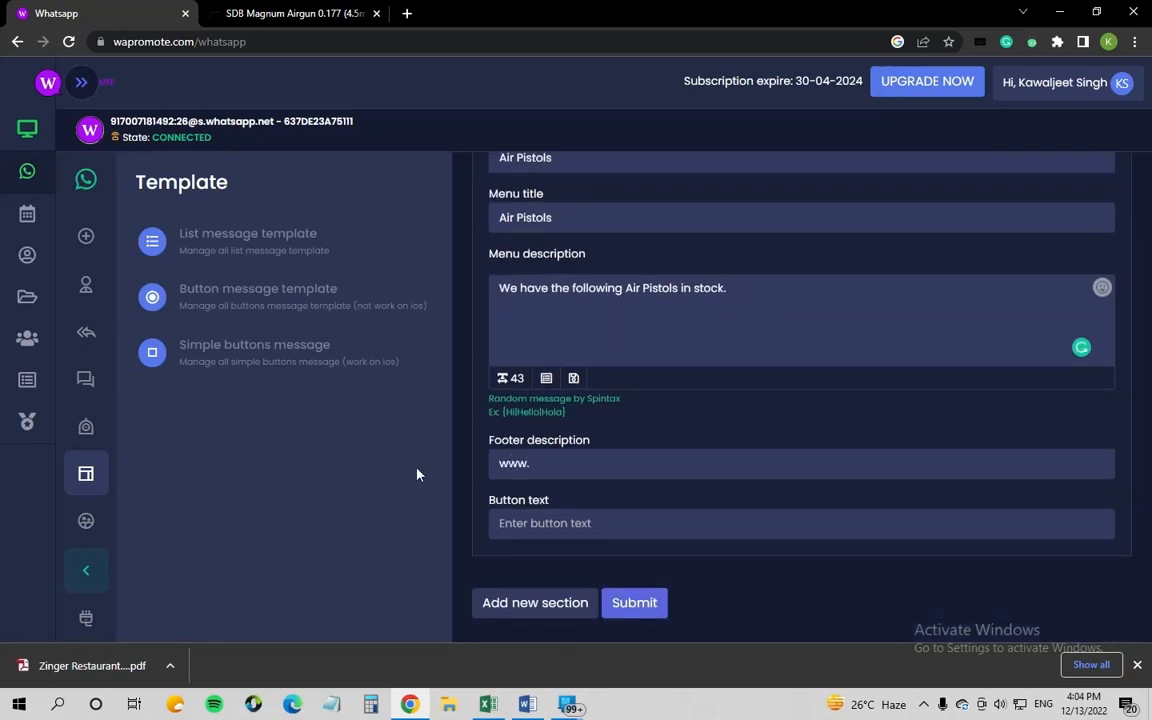
type("astrasho")
type("stra.in")
left_click(660, 530)
type("Air P")
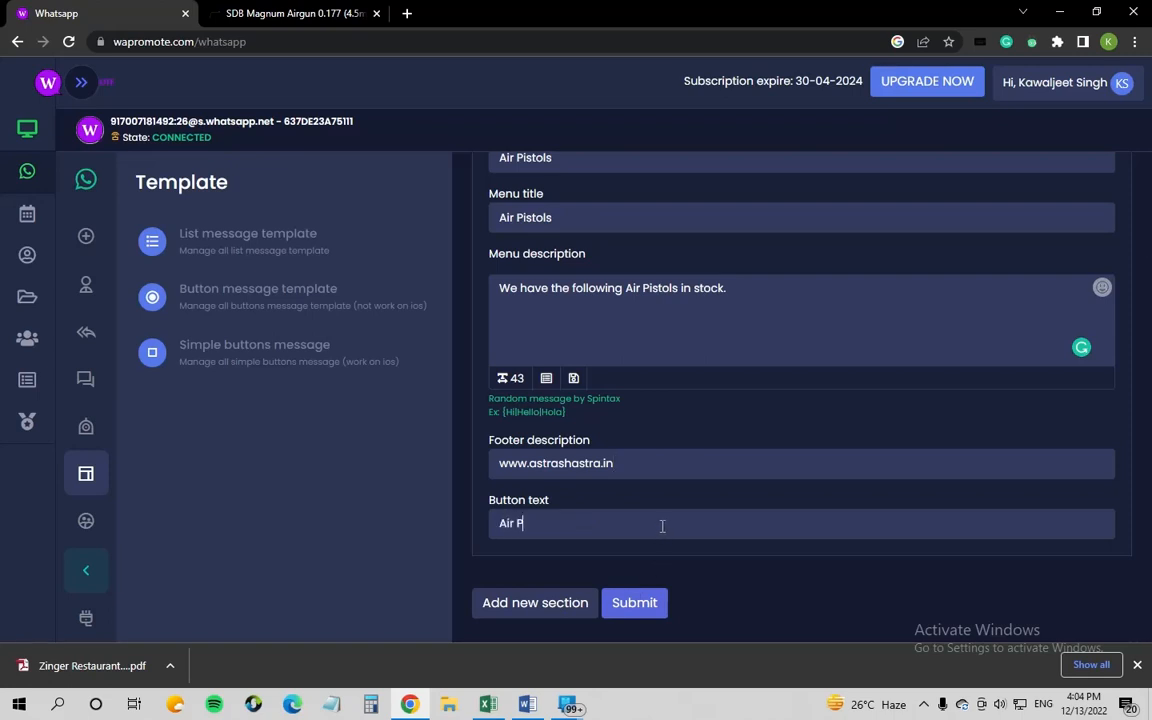
type("istol")
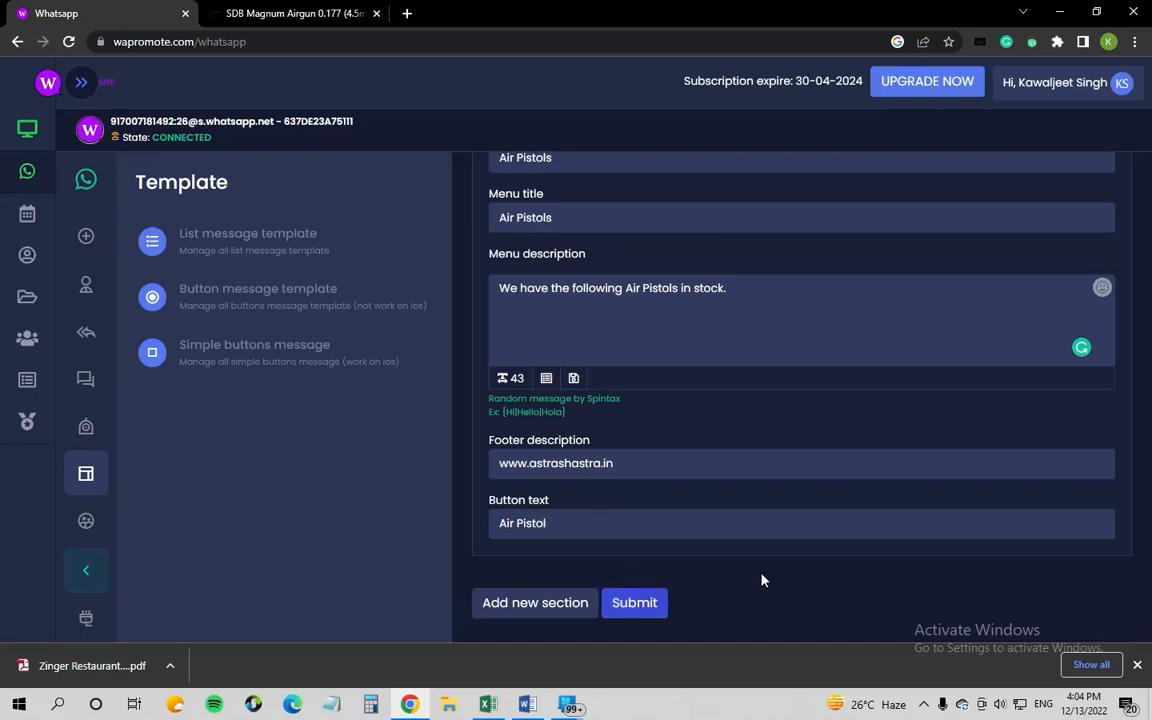
Step: Add a new 'Air Pistol' section to the list template and give it one empty option row
left_click(536, 602)
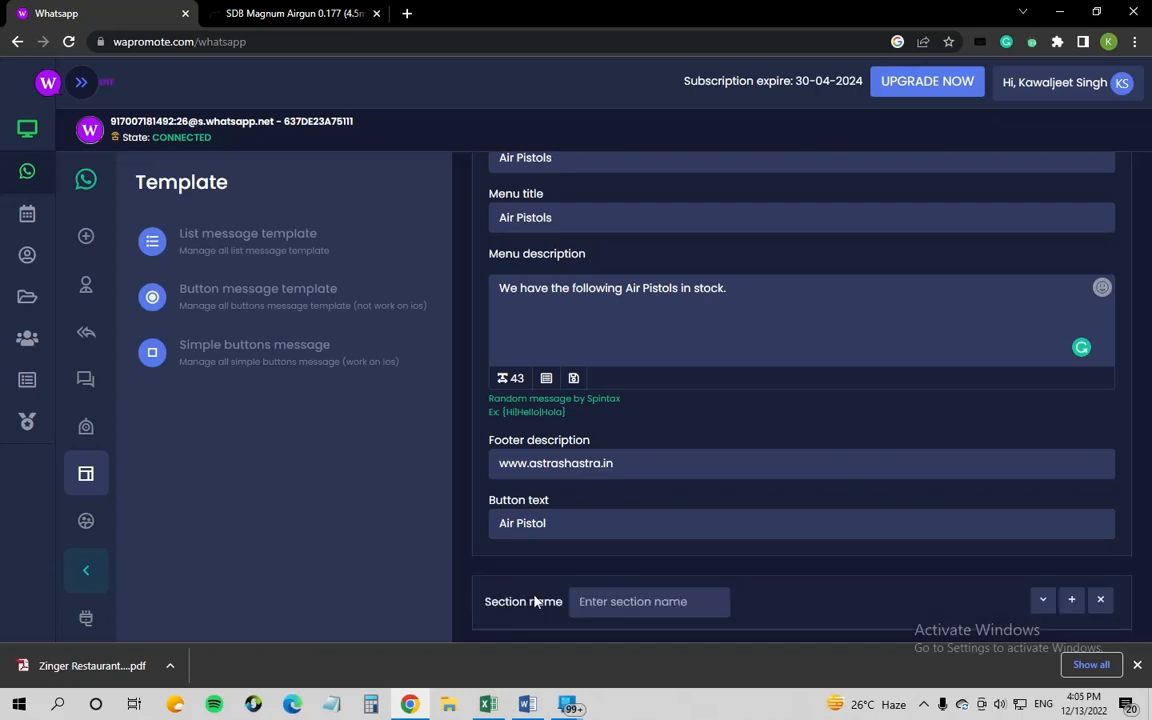
scroll(576, 589, "down", 1)
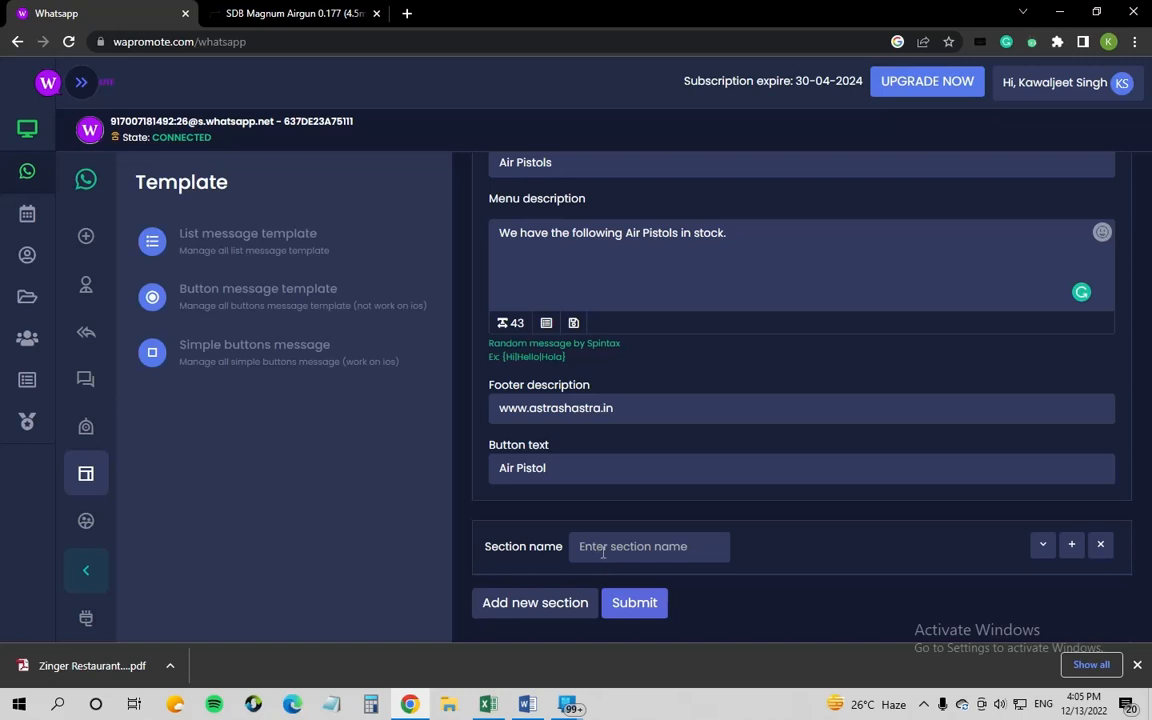
left_click(604, 549)
type("Air P")
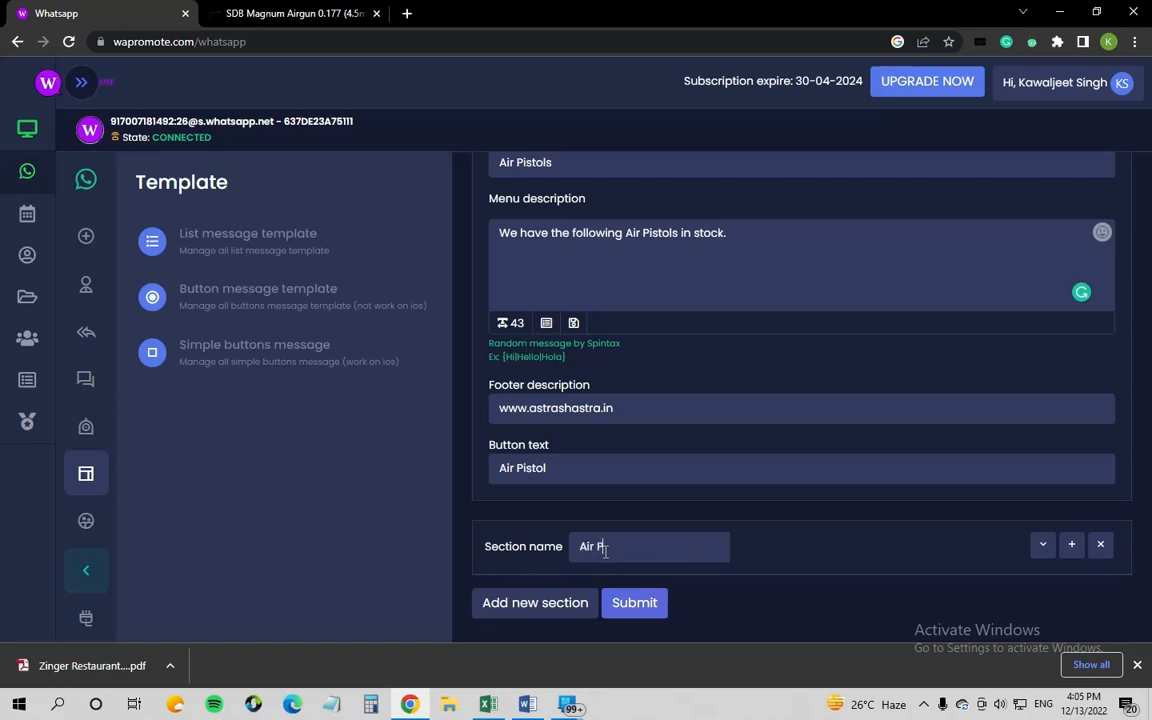
type("istols")
left_click(1042, 546)
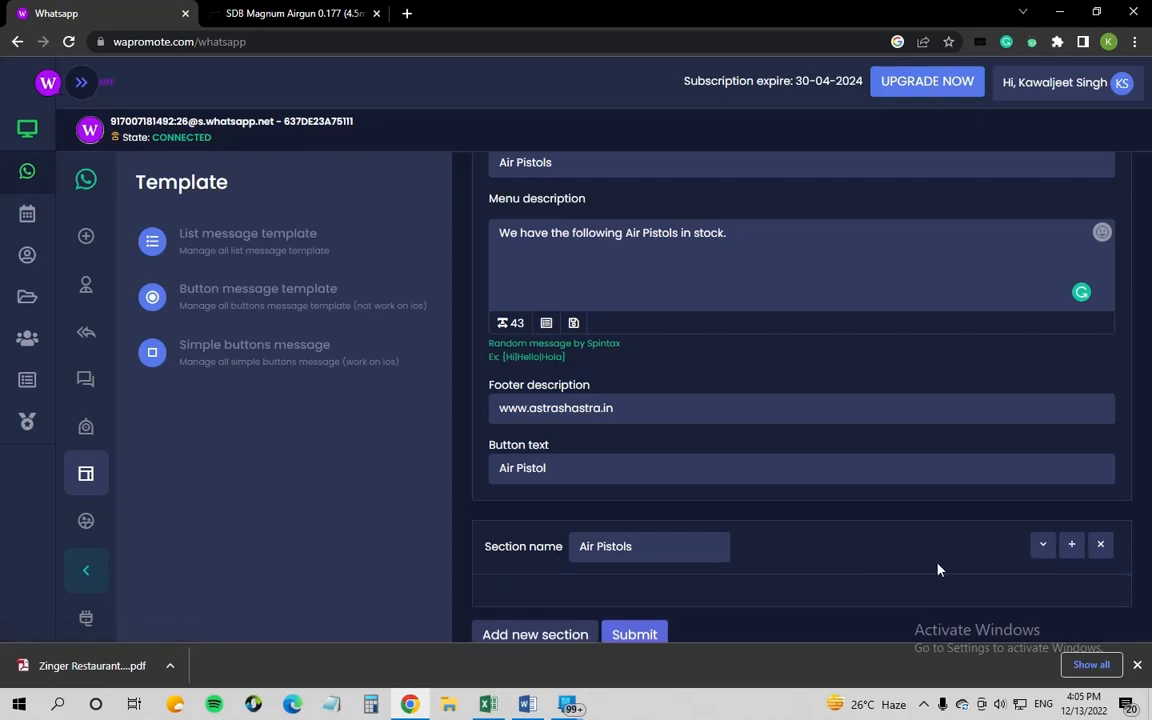
left_click(1071, 545)
scroll(950, 570, "down", 1)
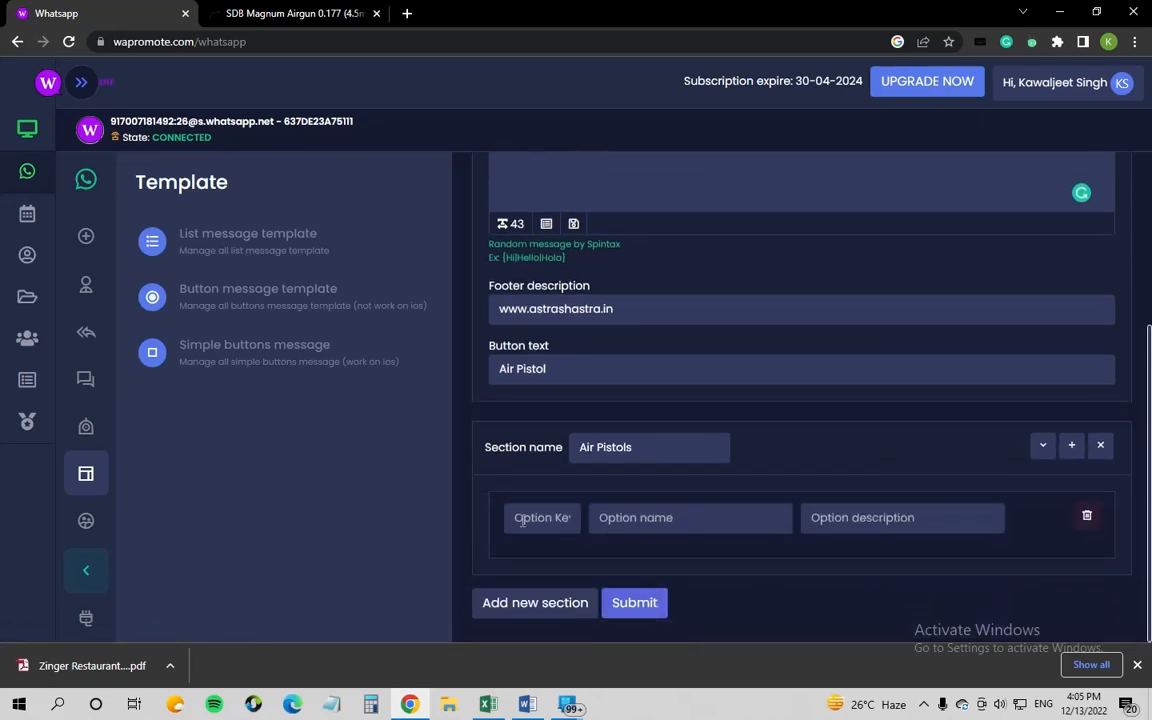
left_click(528, 520)
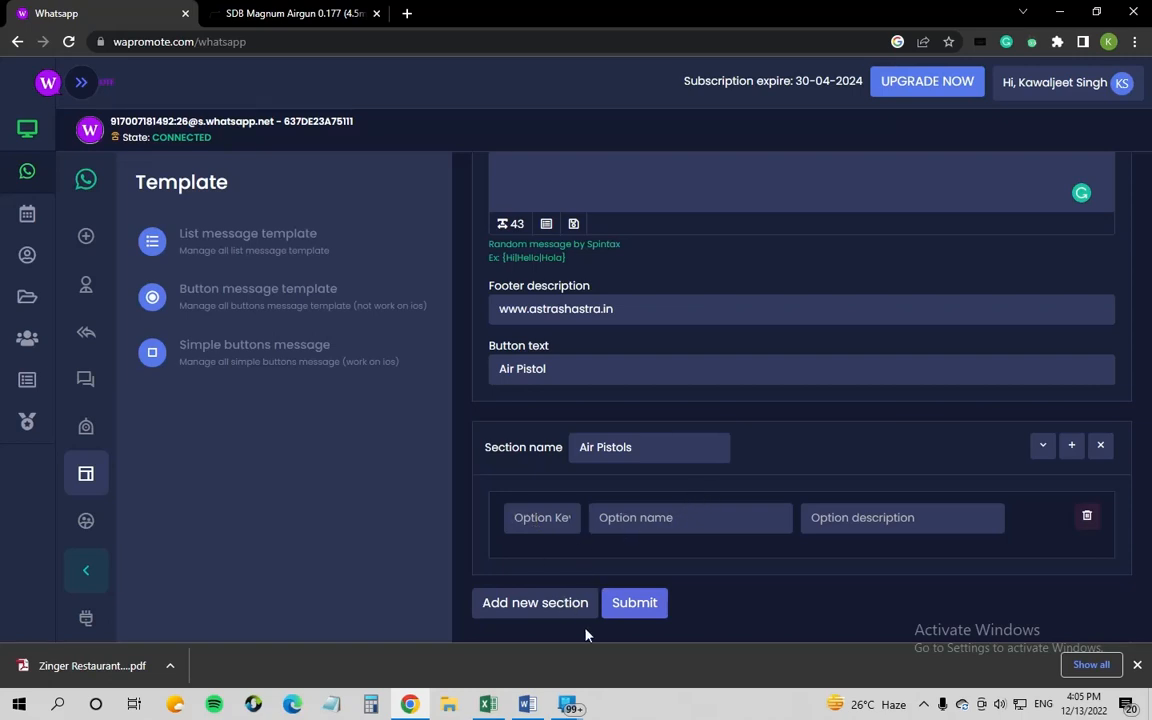
Step: Copy 'Cz Co2 Blow Back Pistol' from the PISTOLS heading in the Air Gun Word document
left_click(521, 714)
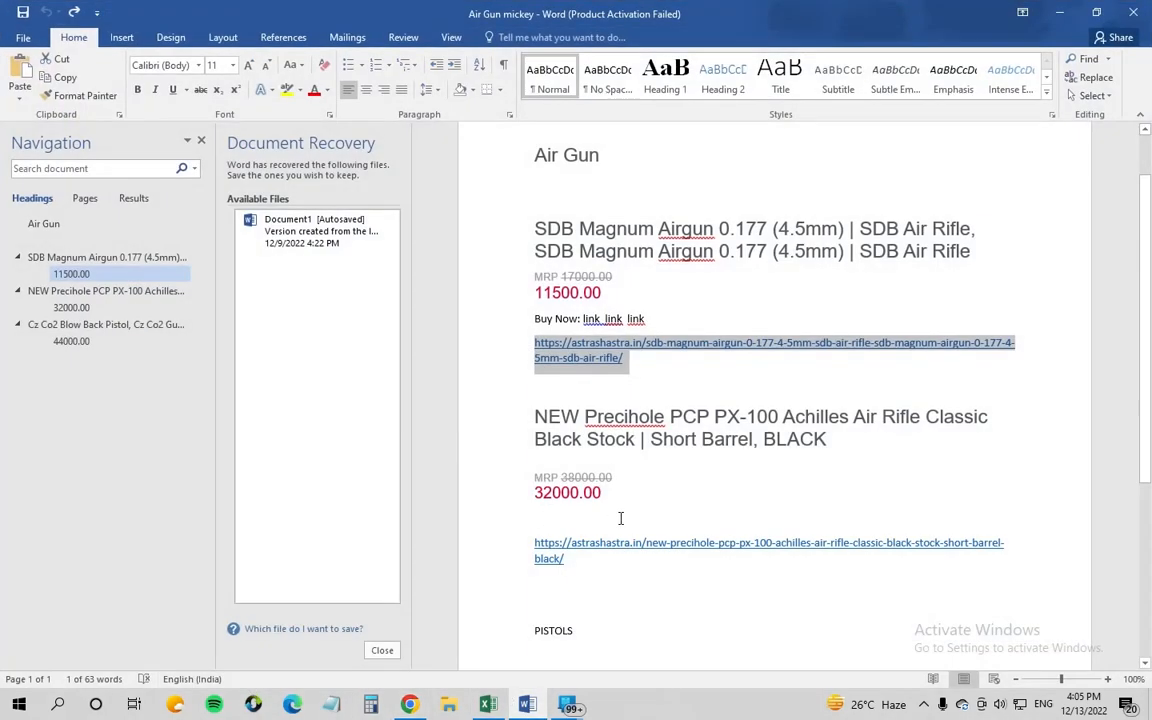
scroll(617, 540, "down", 5)
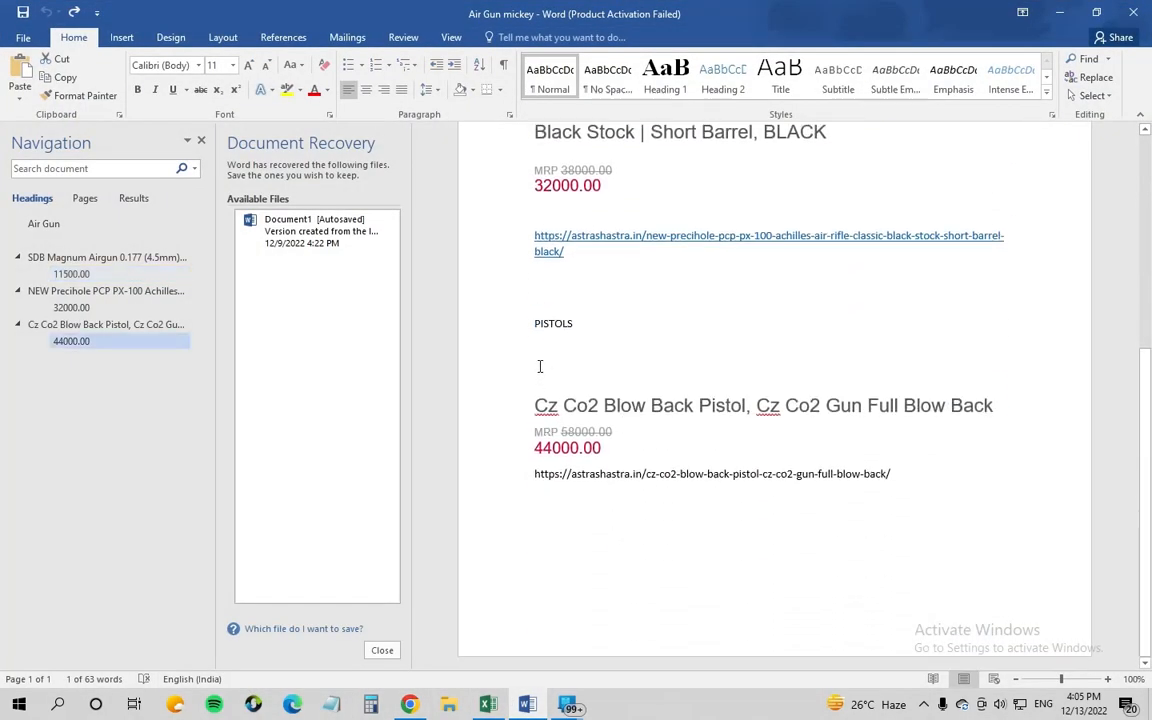
left_click_drag(534, 405, 740, 408)
key("ctrl+c")
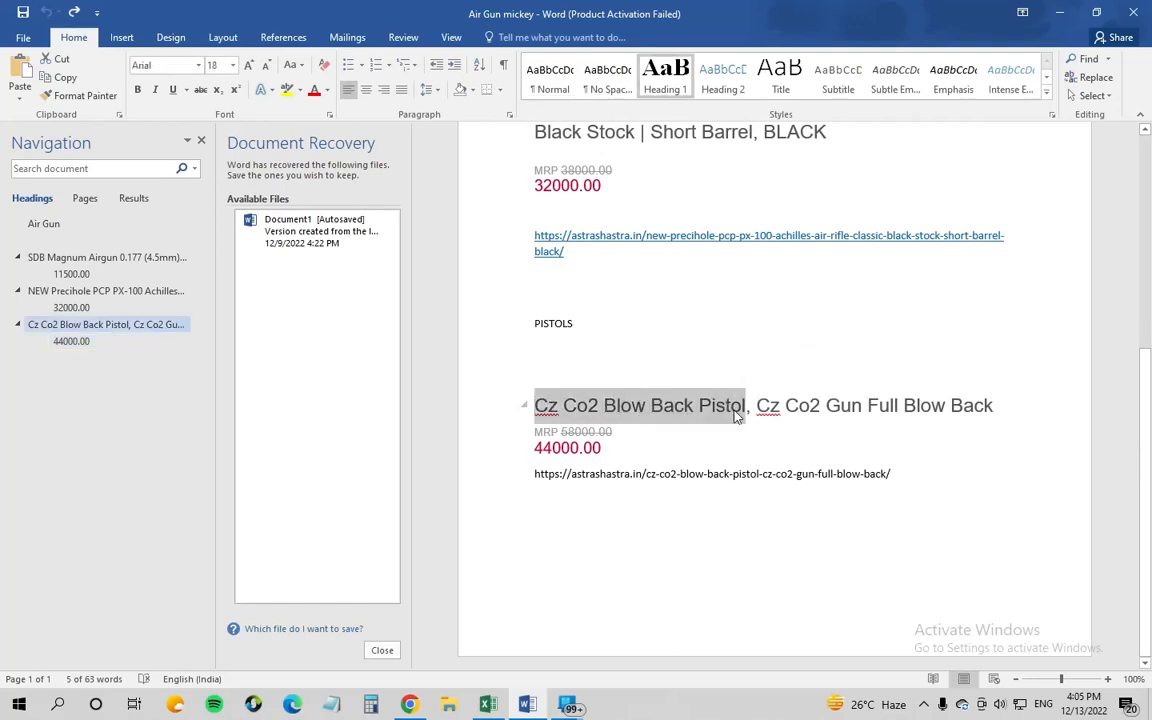
left_click(410, 704)
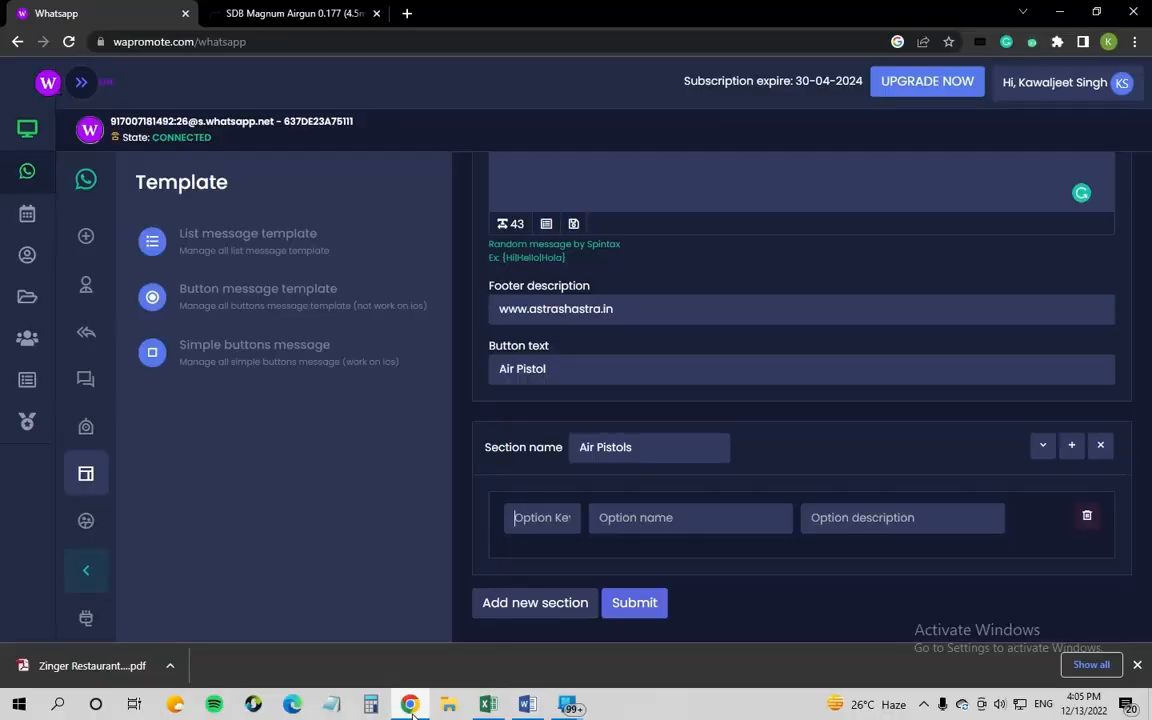
Step: Paste 'Cz Co2 Blow Back Pistol' as the option's key and option name
left_click(555, 517)
key("ctrl+v")
left_click(652, 522)
key("ctrl+v")
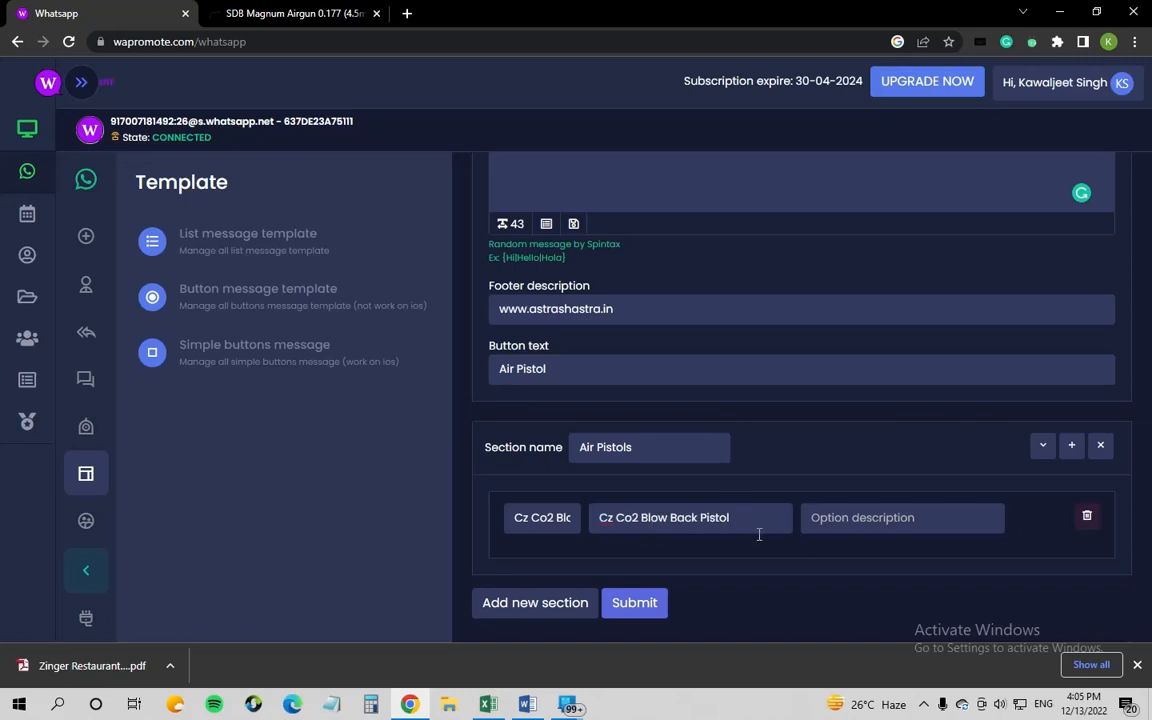
Step: Set the option description to 'Cz Co2 Gun Full Blow Back. No Licence required', copied from Word
left_click(807, 520)
key("alt+Tab")
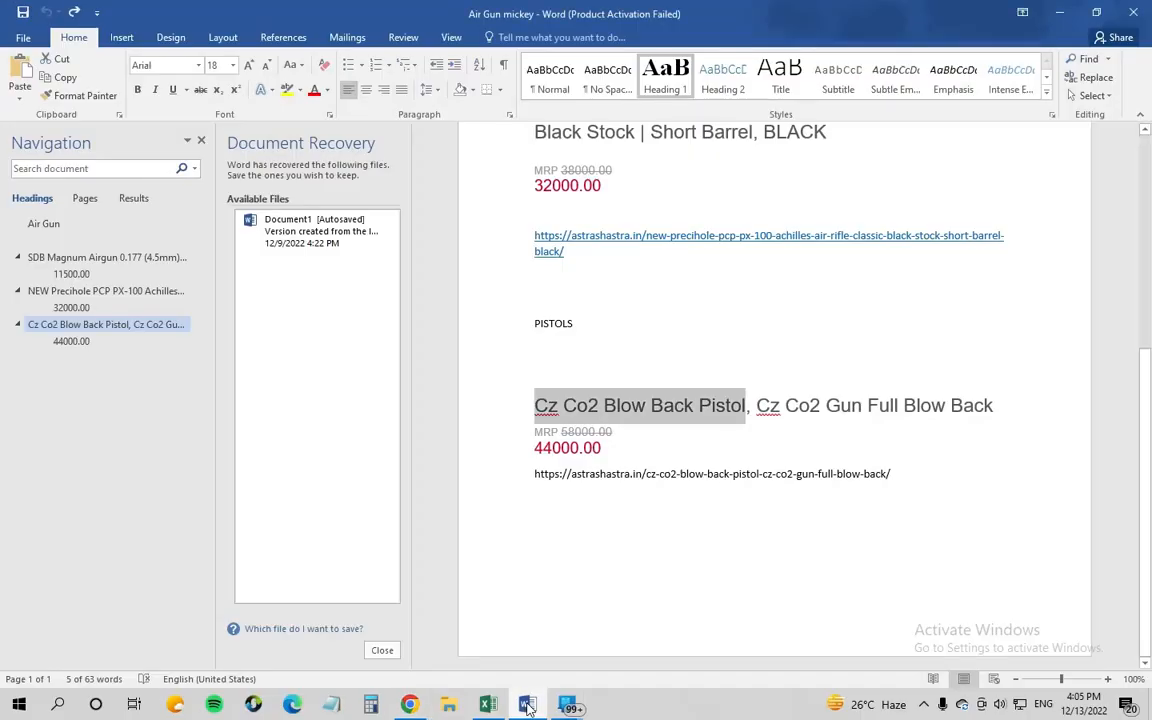
left_click_drag(757, 405, 998, 420)
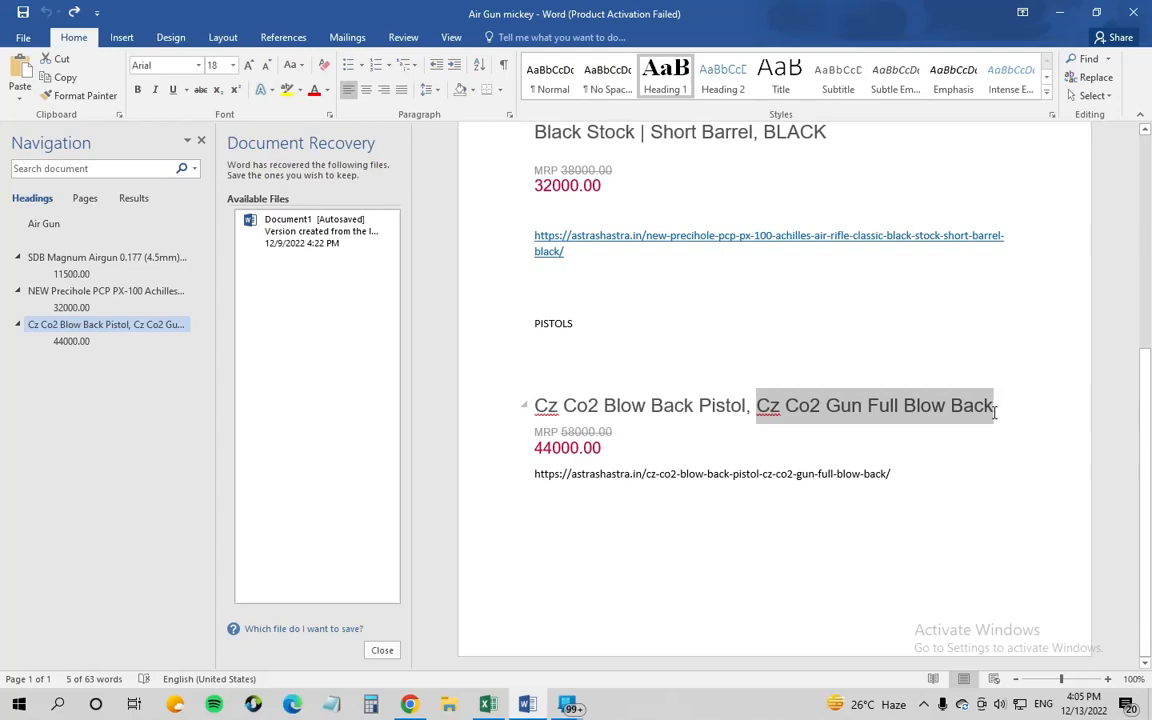
key("ctrl+c")
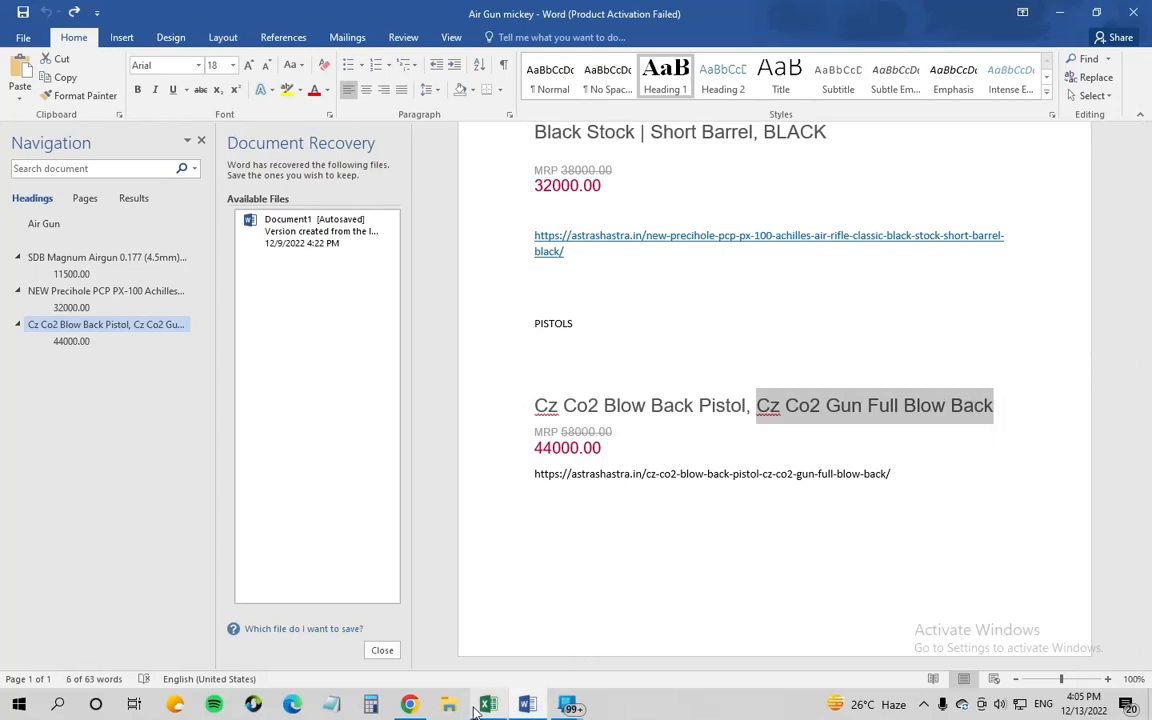
left_click(409, 704)
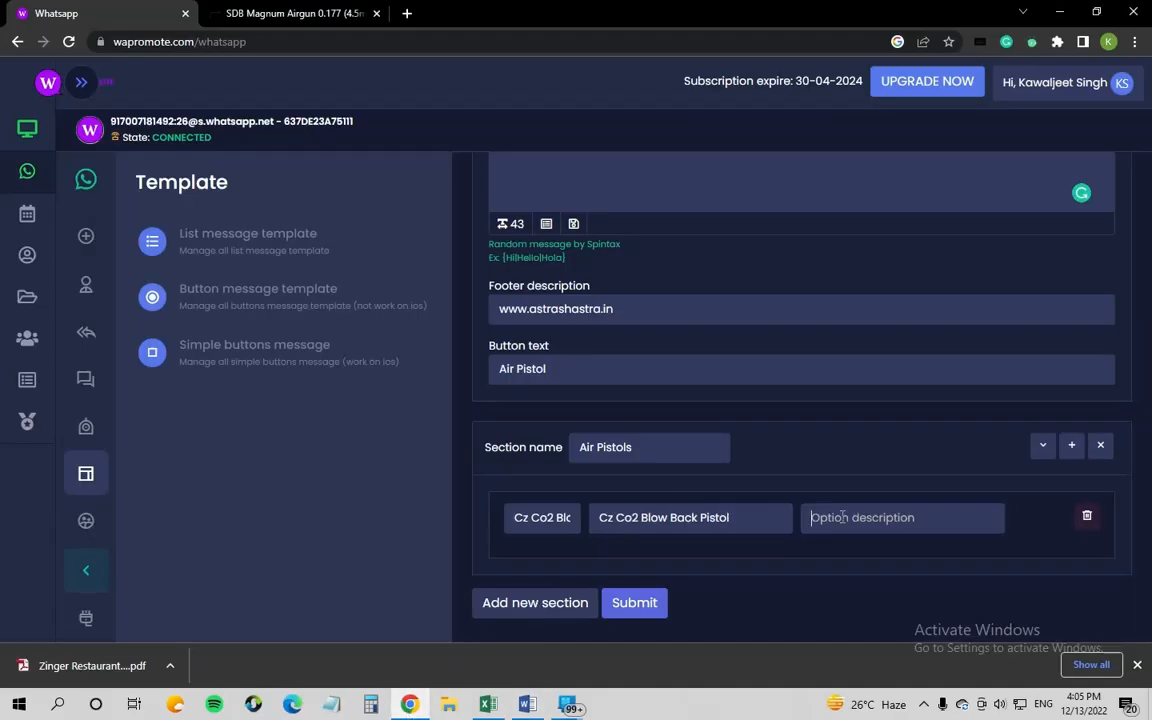
key("ctrl+v")
type(". No Lic")
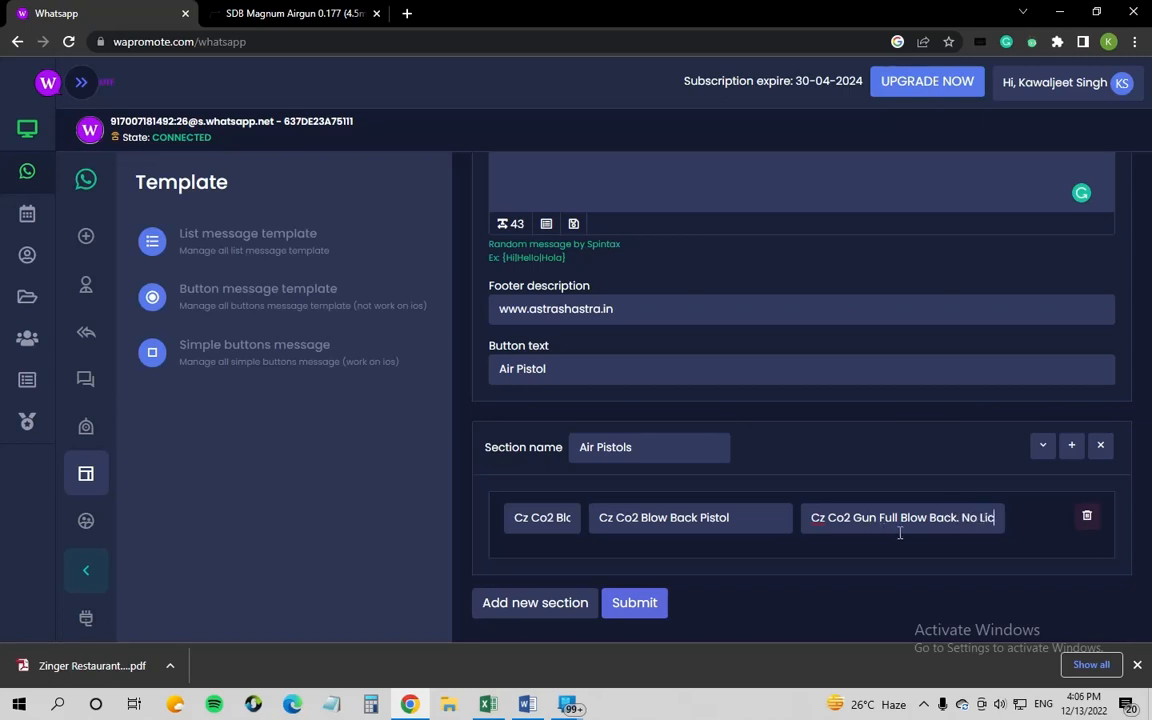
type("ence required")
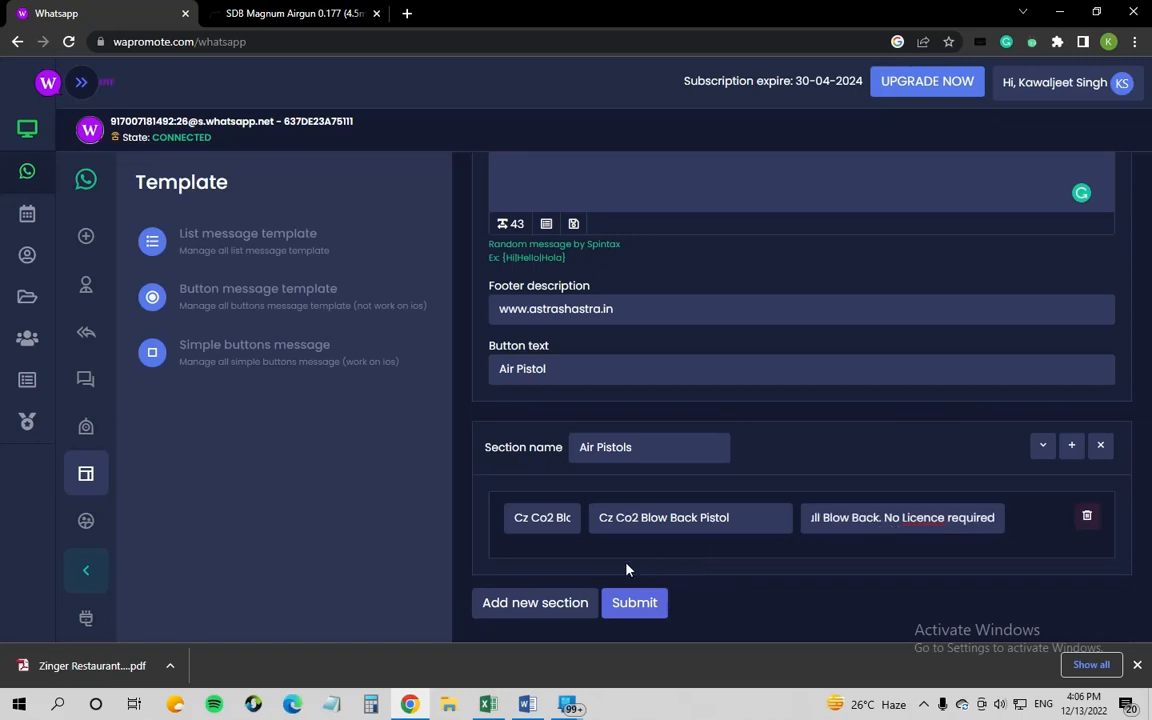
Step: Delete the extra empty option row so only the Cz Co2 option remains
left_click(1072, 447)
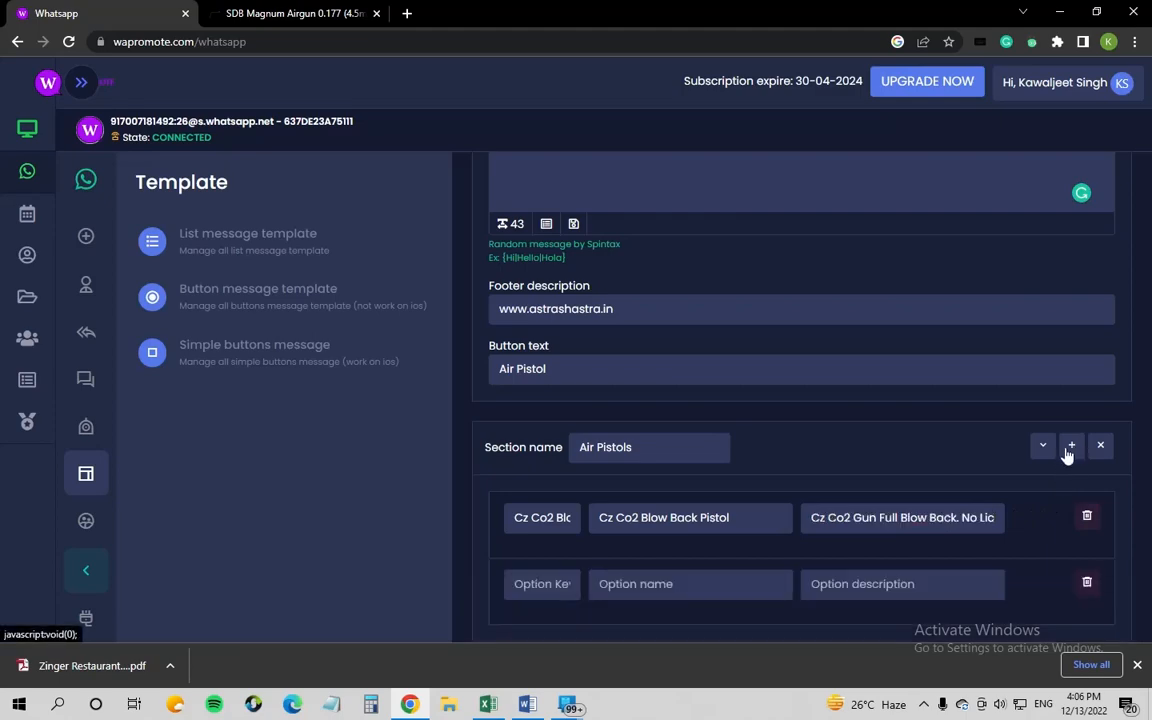
left_click(531, 706)
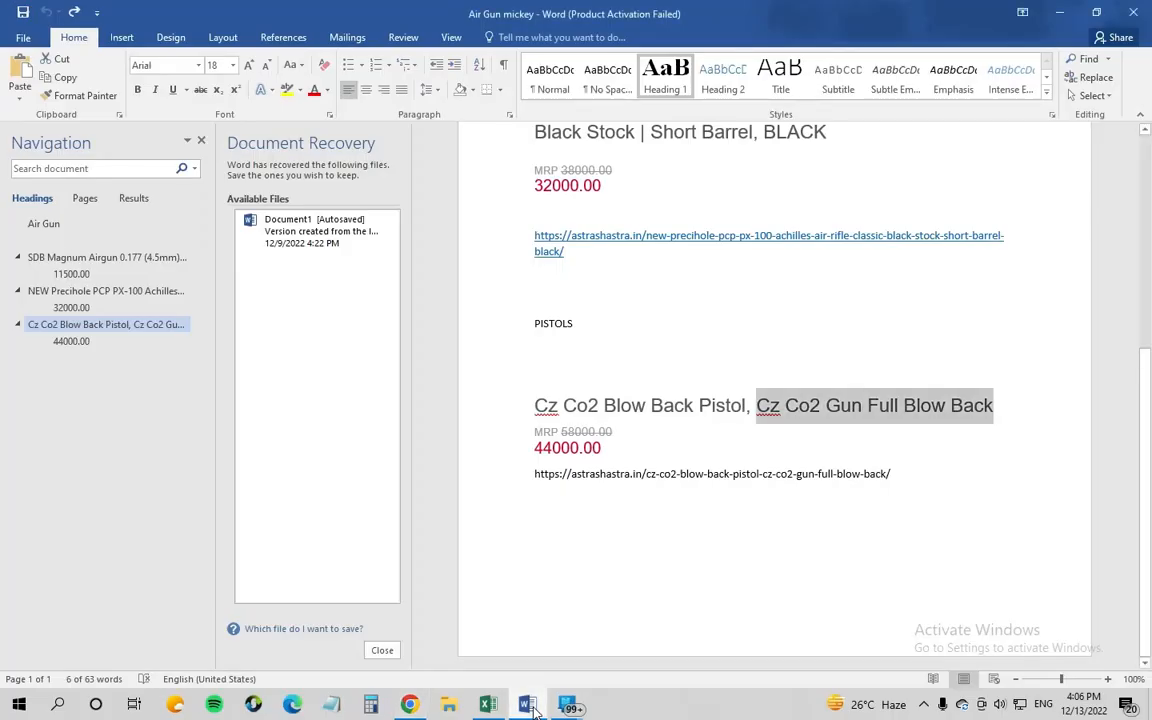
left_click(531, 706)
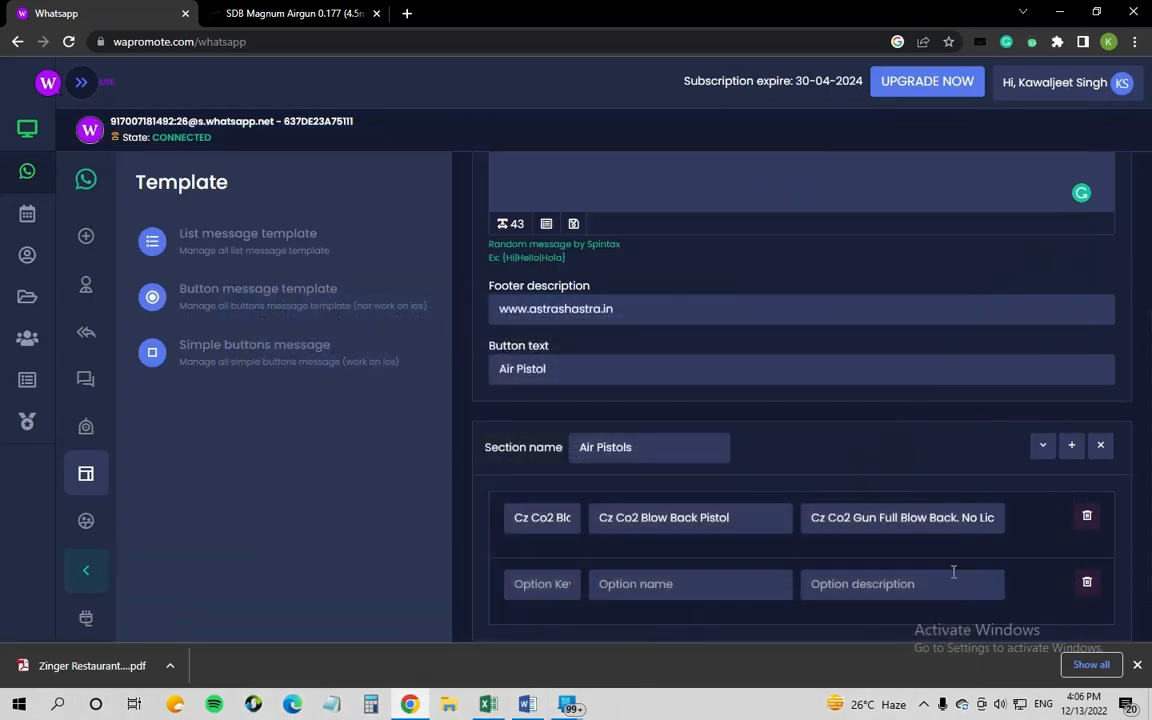
left_click(1087, 585)
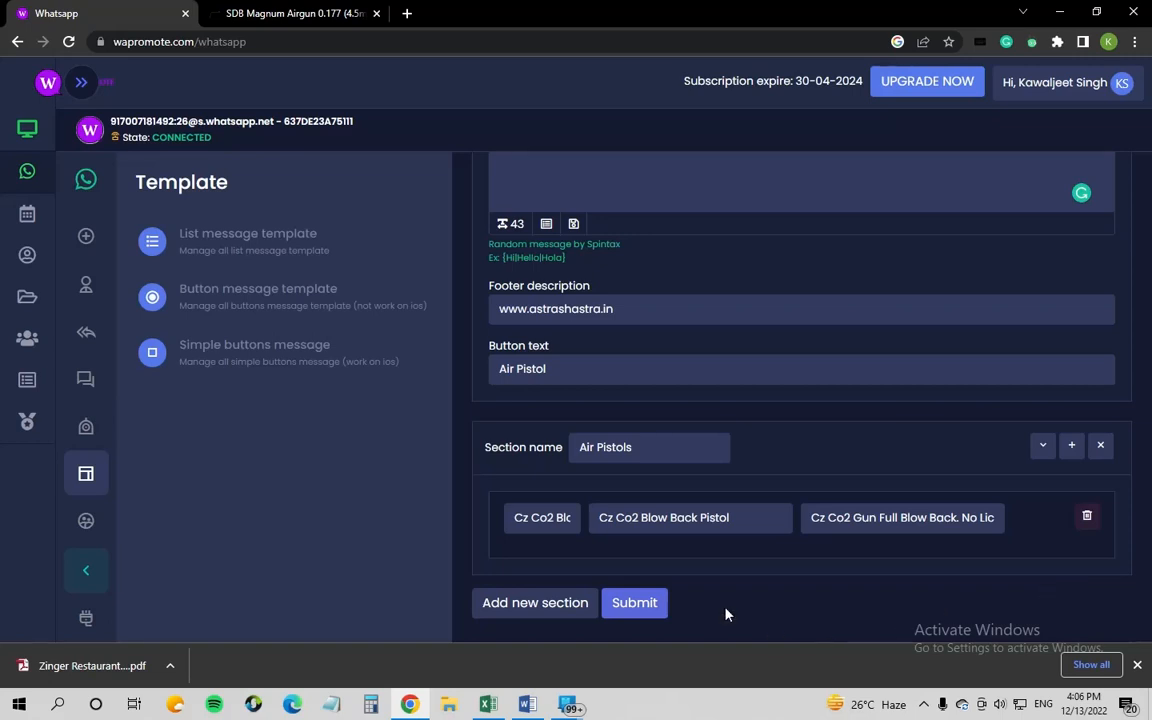
Step: Submit the Air Pistols list template and go to the Chatbot list
left_click(648, 603)
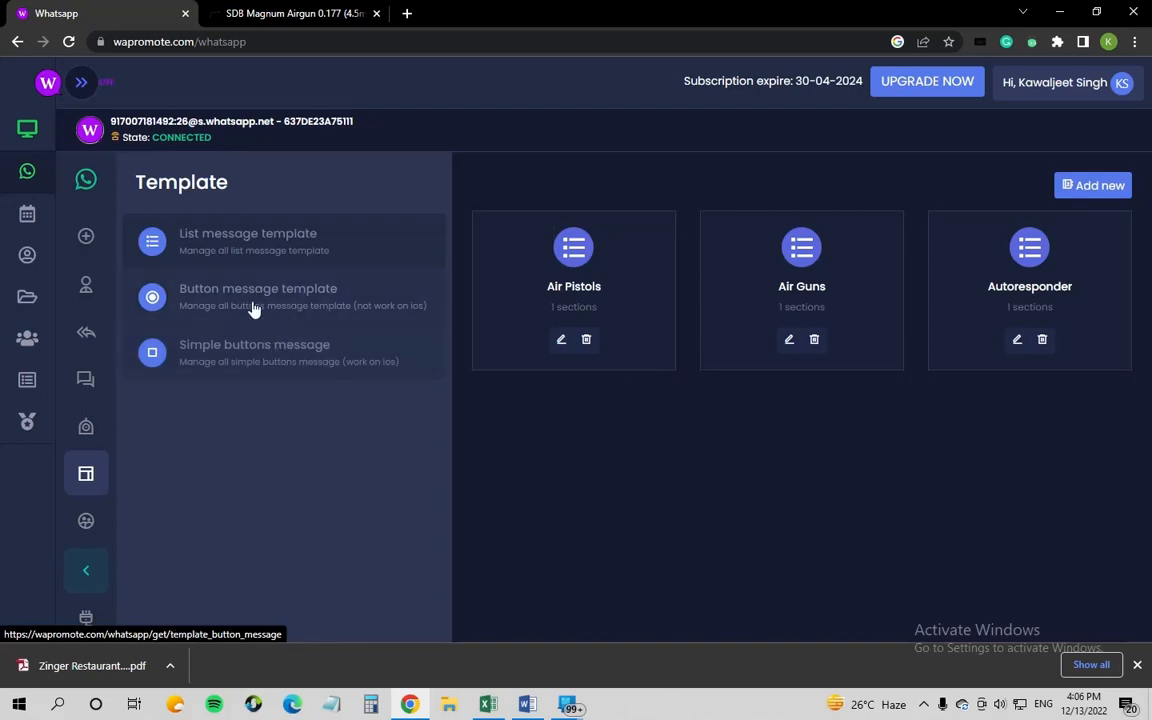
left_click(86, 426)
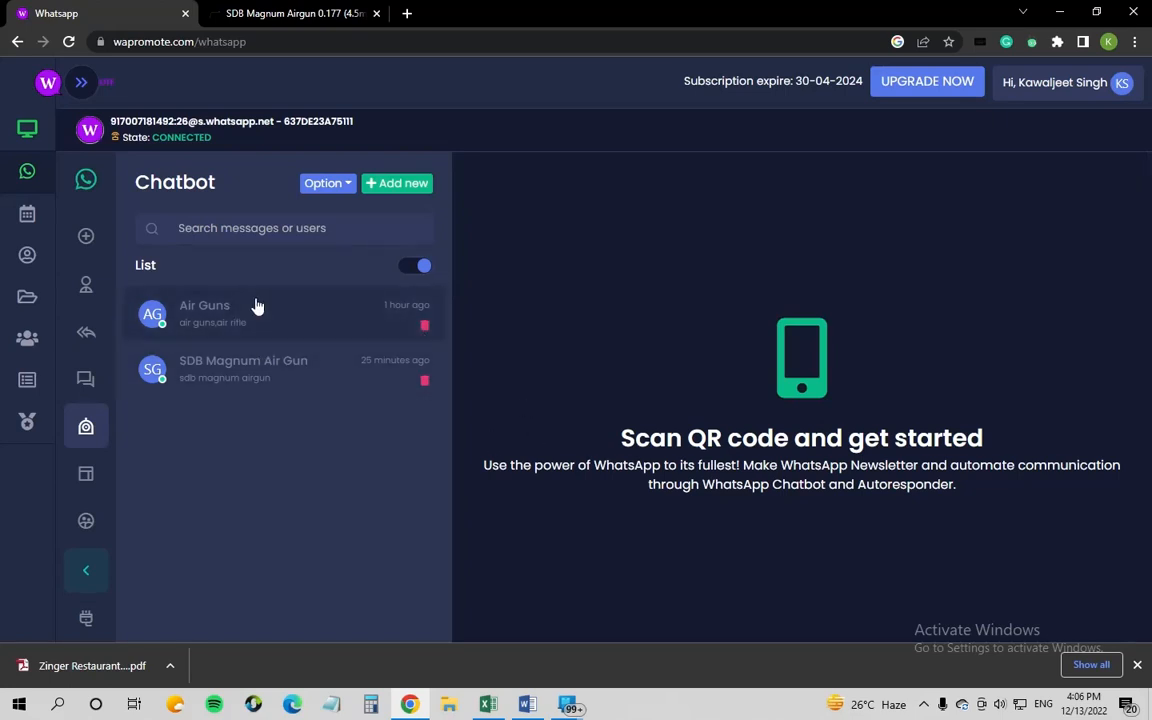
Step: Open the Air Guns chatbot and review its 'Air Guns' keyword
left_click(252, 308)
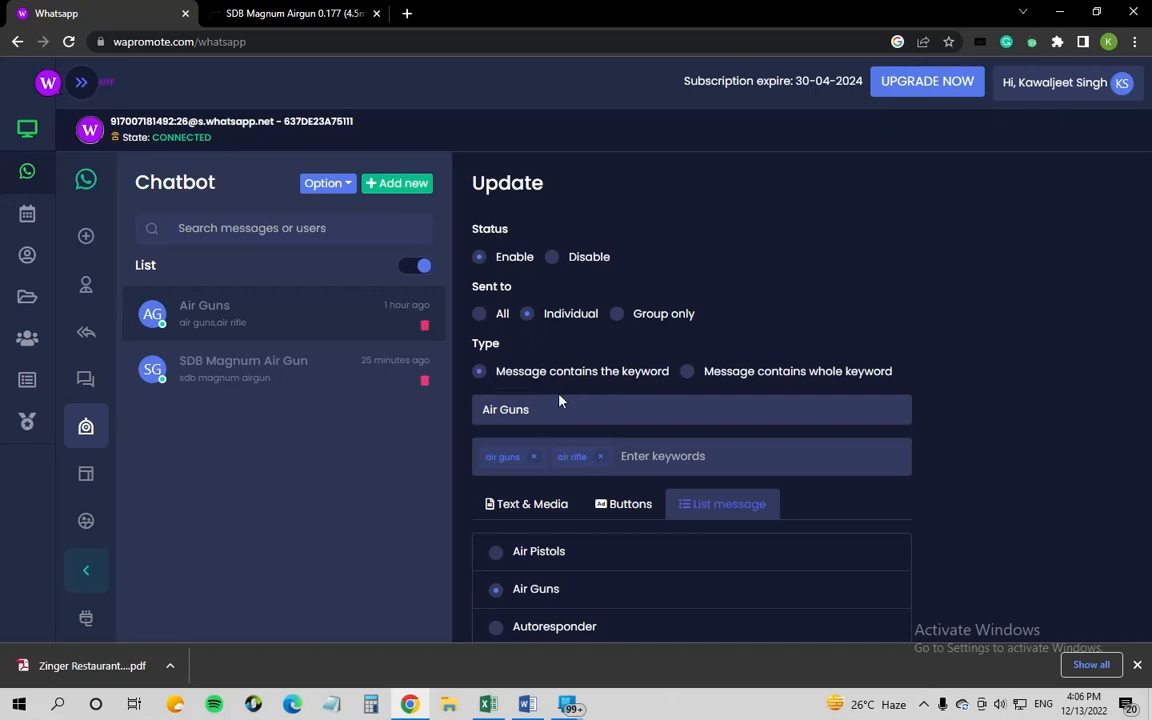
left_click_drag(541, 412, 480, 413)
left_click(488, 460)
scroll(610, 506, "down", 1)
scroll(620, 502, "down", 1)
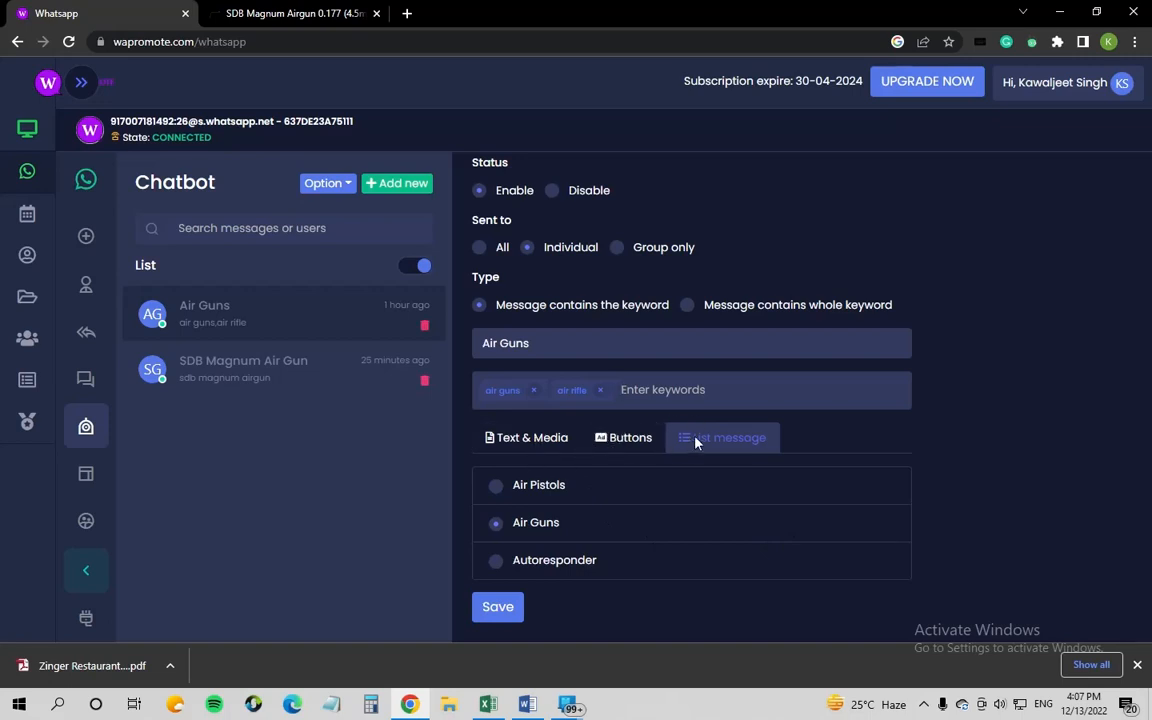
Step: Keep List message with Air Guns as the reply and save the Air Guns chatbot
left_click(505, 439)
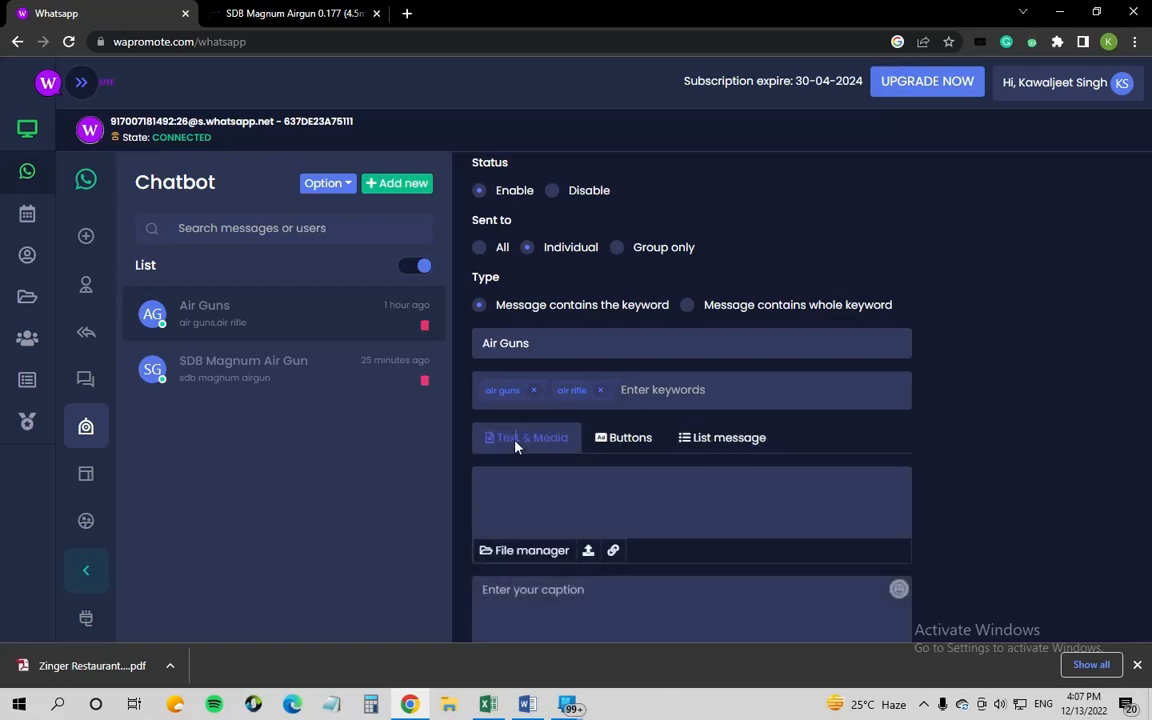
left_click(628, 440)
left_click(720, 477)
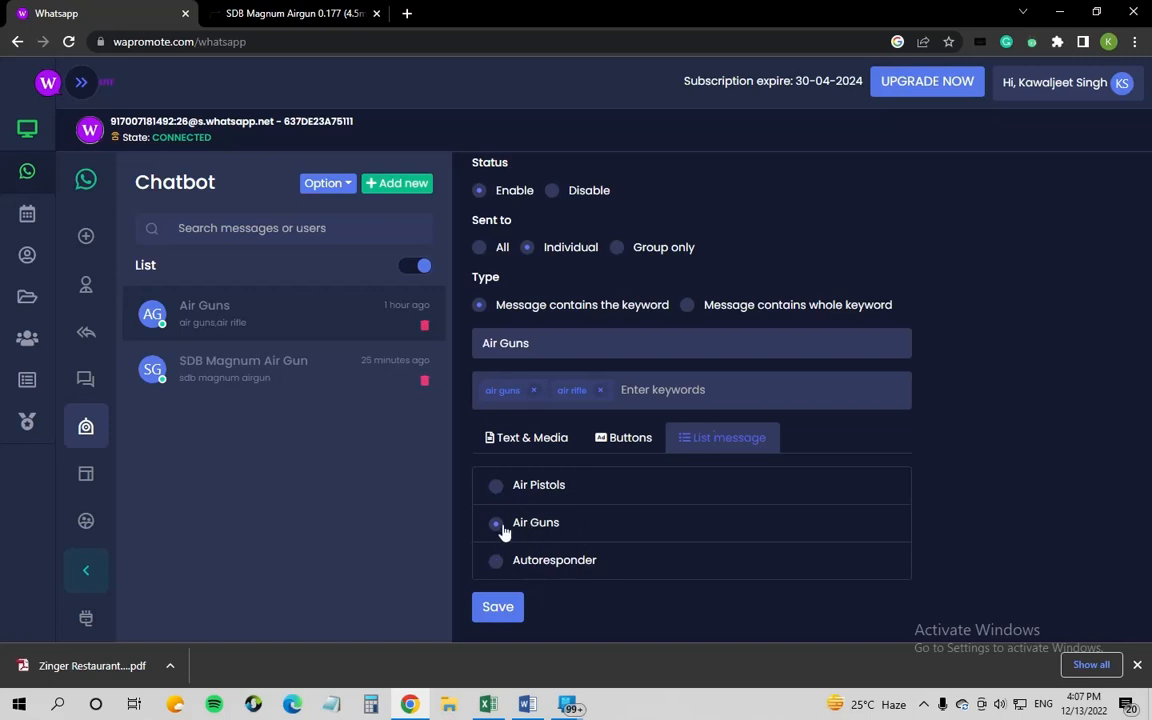
left_click(494, 608)
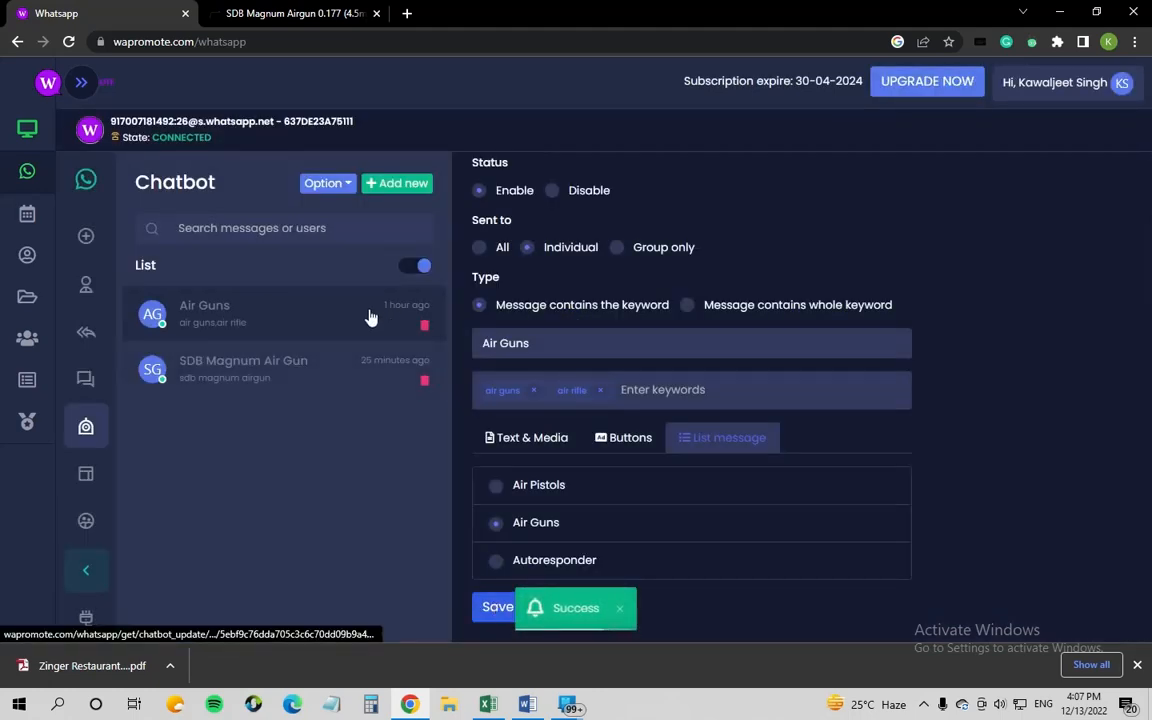
left_click(249, 373)
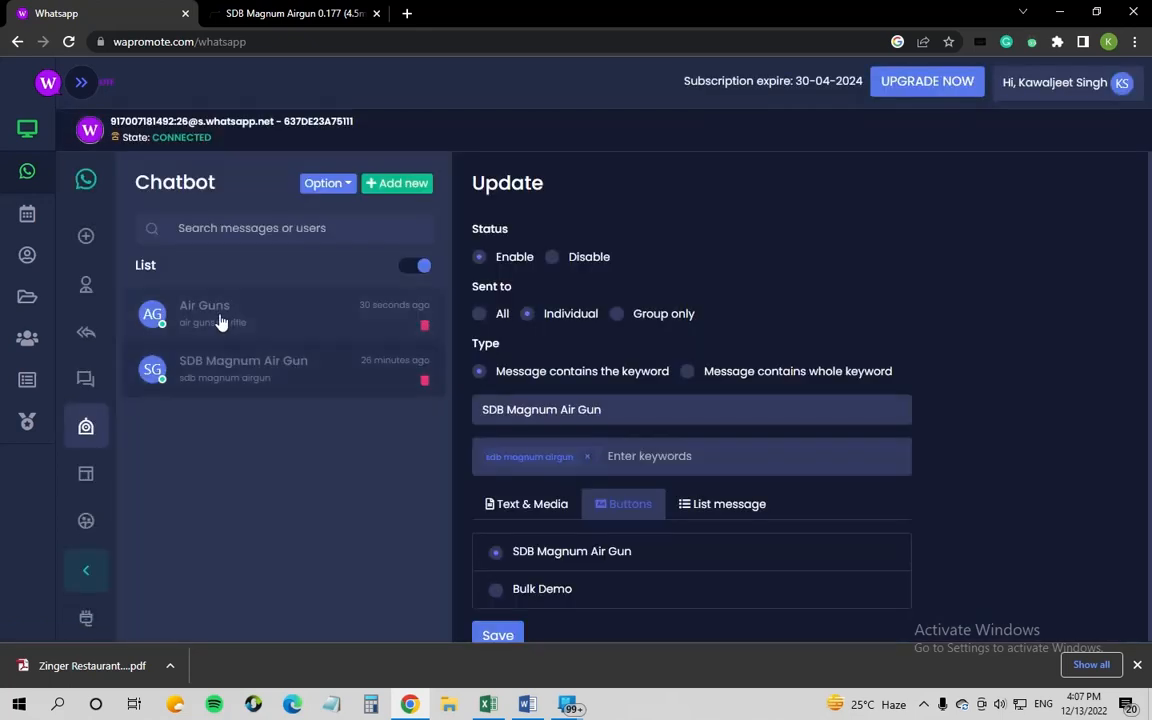
Step: Open the SDB Magnum Air Gun button template for editing and check its name
left_click(221, 321)
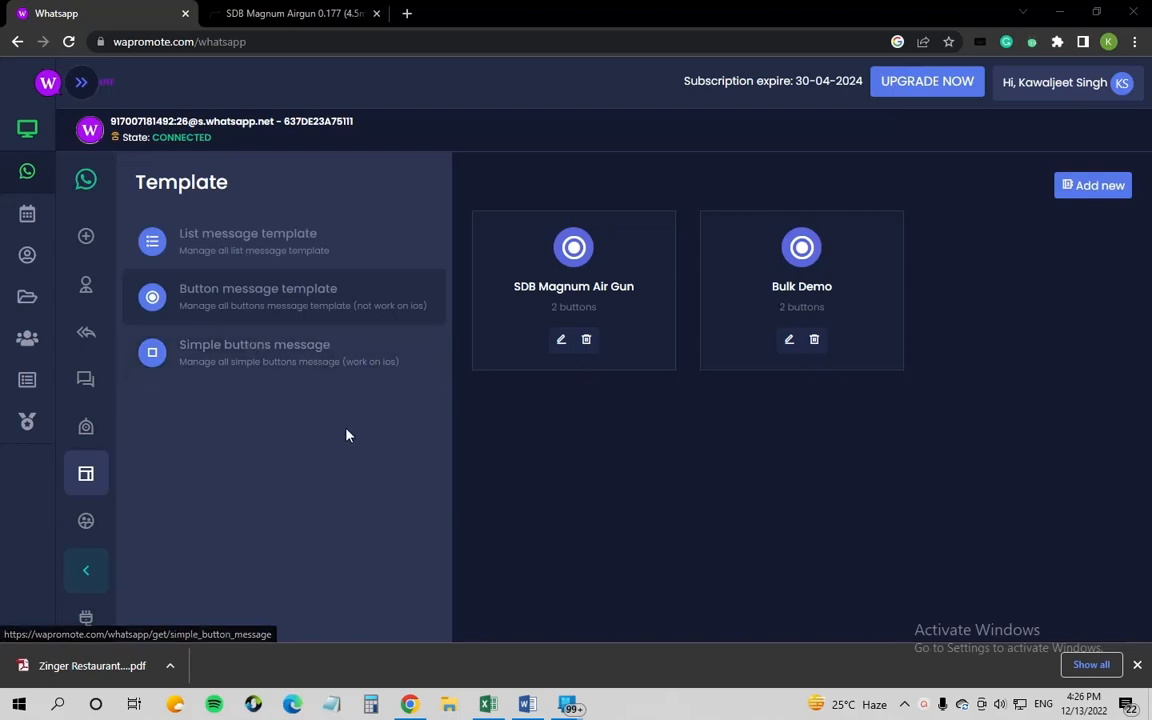
left_click(559, 346)
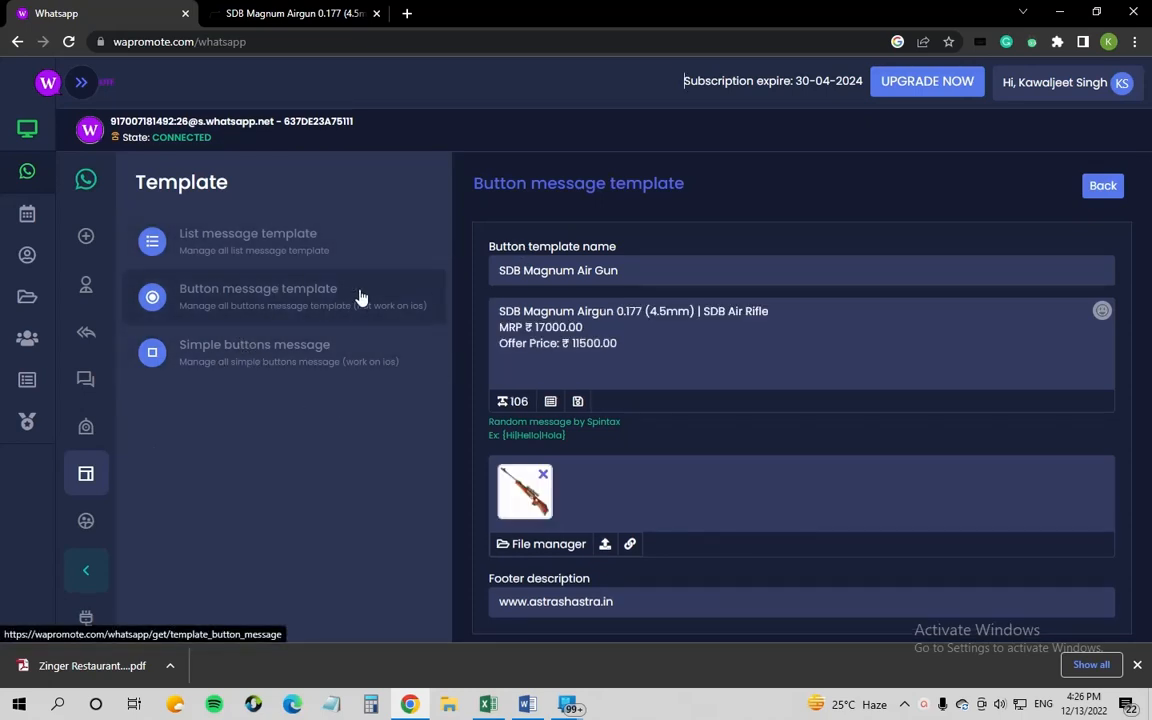
left_click(632, 270)
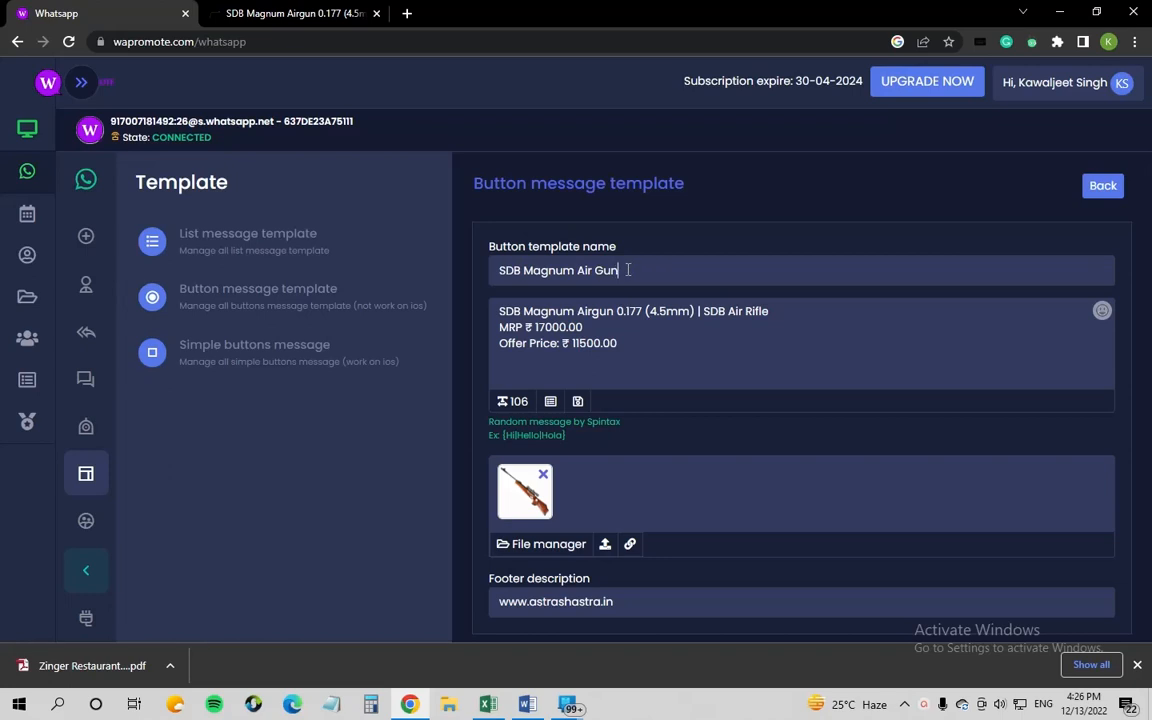
left_click_drag(625, 270, 458, 273)
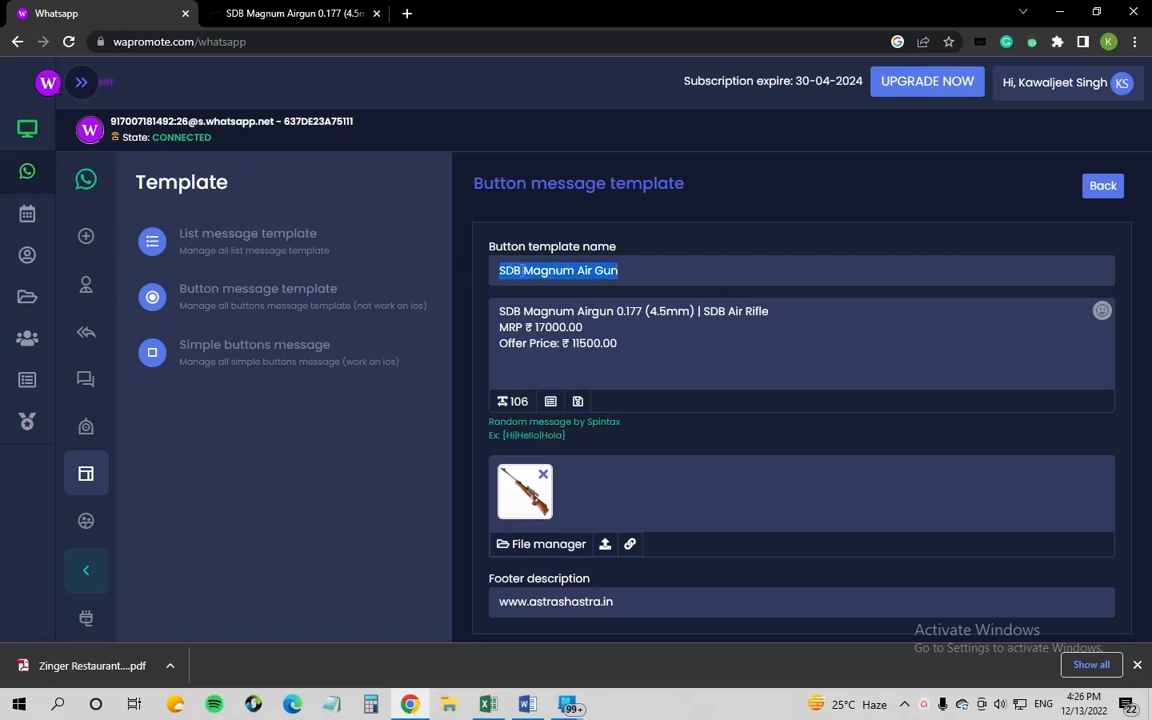
left_click_drag(620, 270, 481, 279)
Step: Review the product message lines, including MRP ₹17000.00 and offer price ₹11500.00
left_click_drag(632, 347, 494, 310)
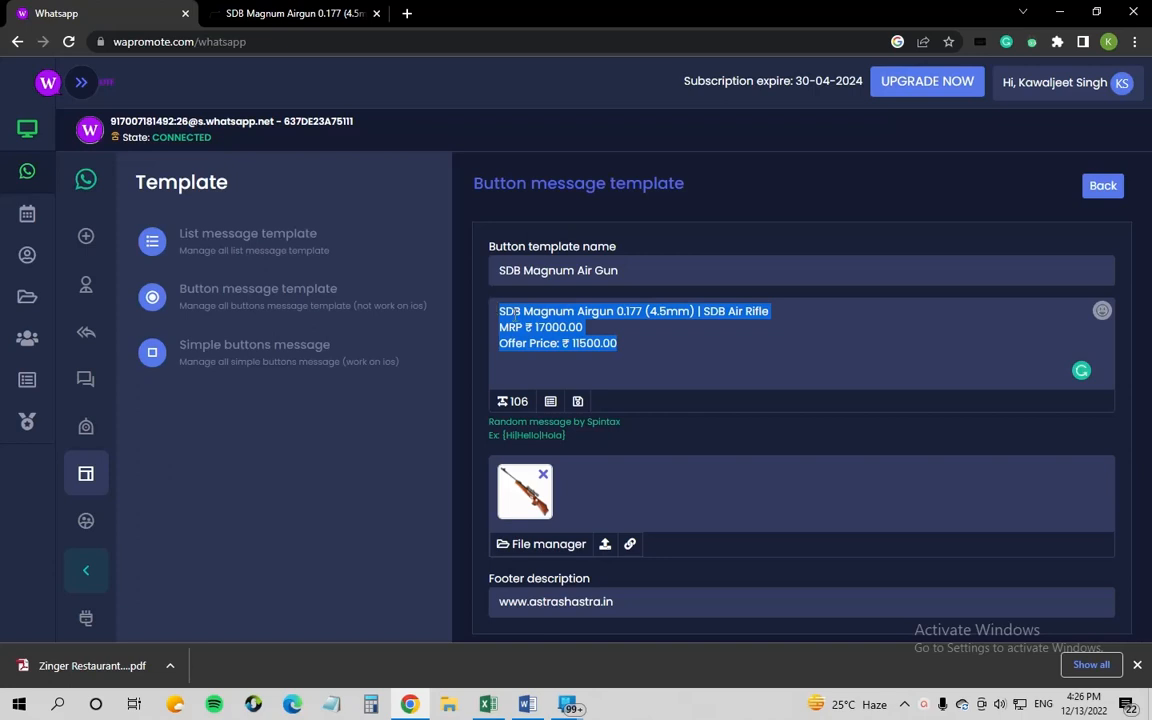
left_click_drag(499, 311, 797, 314)
left_click(788, 315)
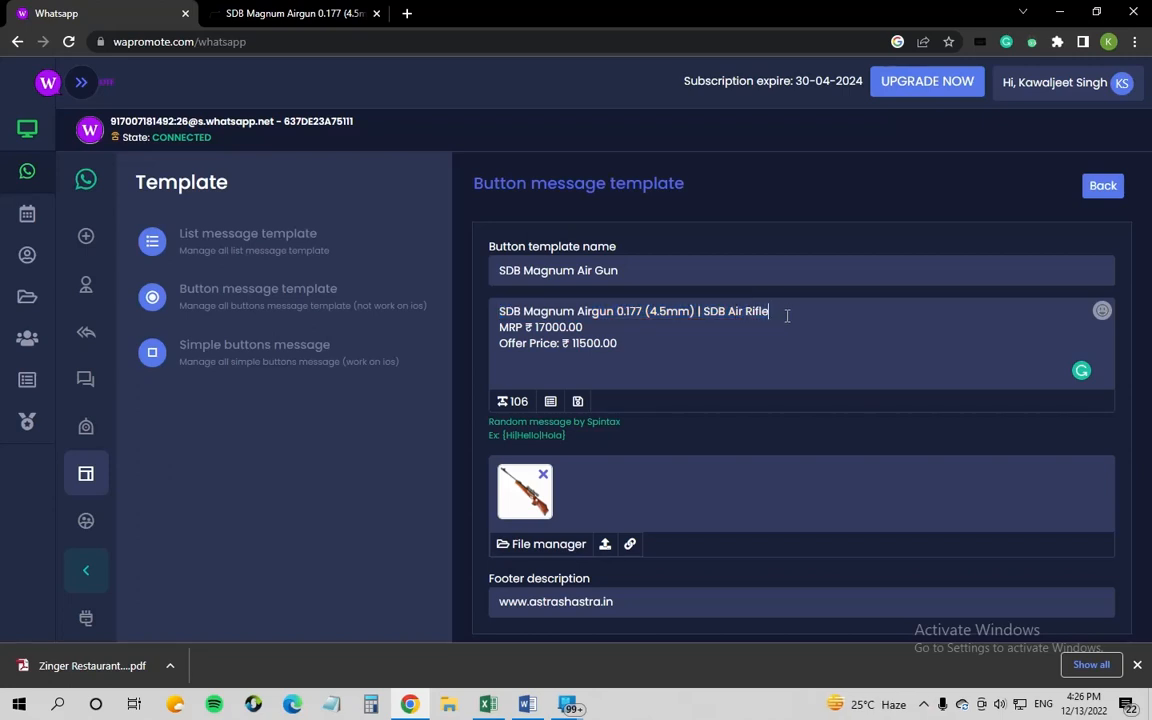
left_click_drag(607, 330, 633, 348)
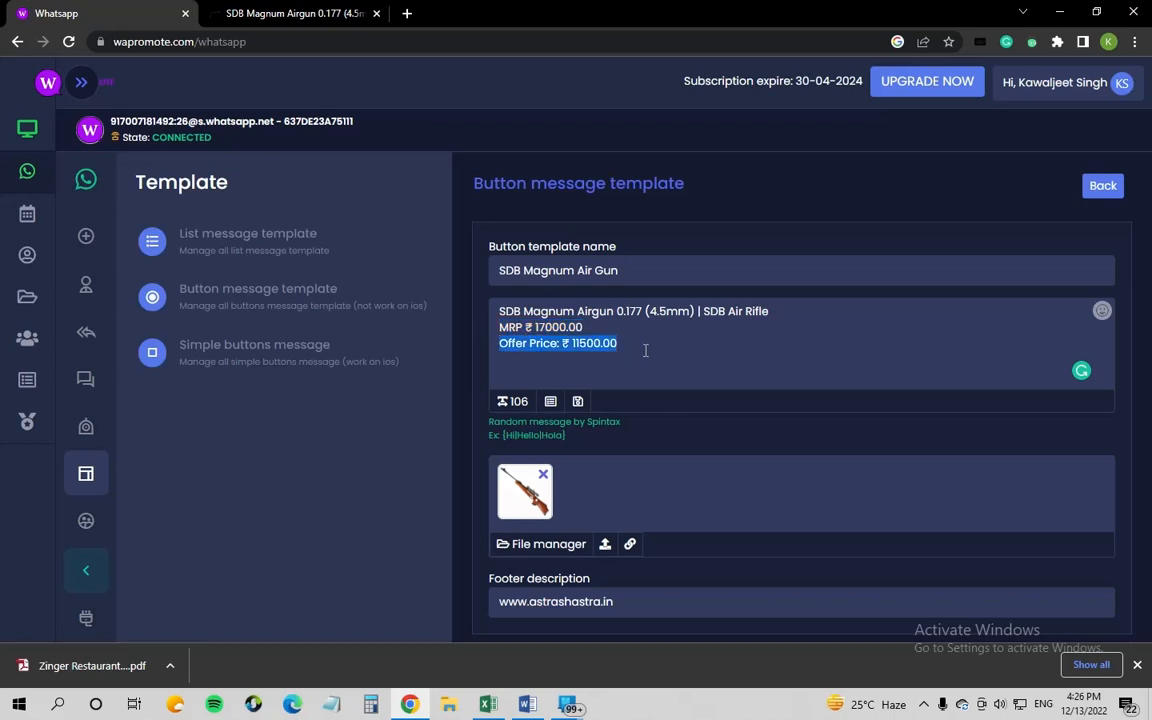
left_click(635, 343)
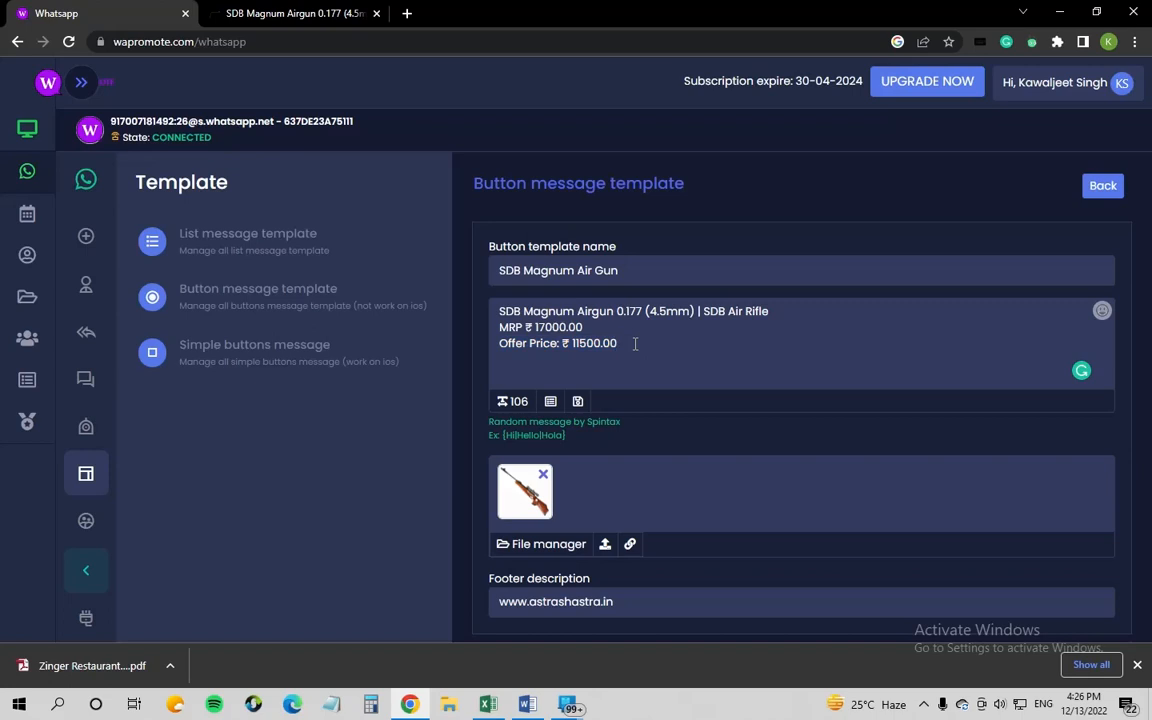
left_click_drag(635, 343, 500, 308)
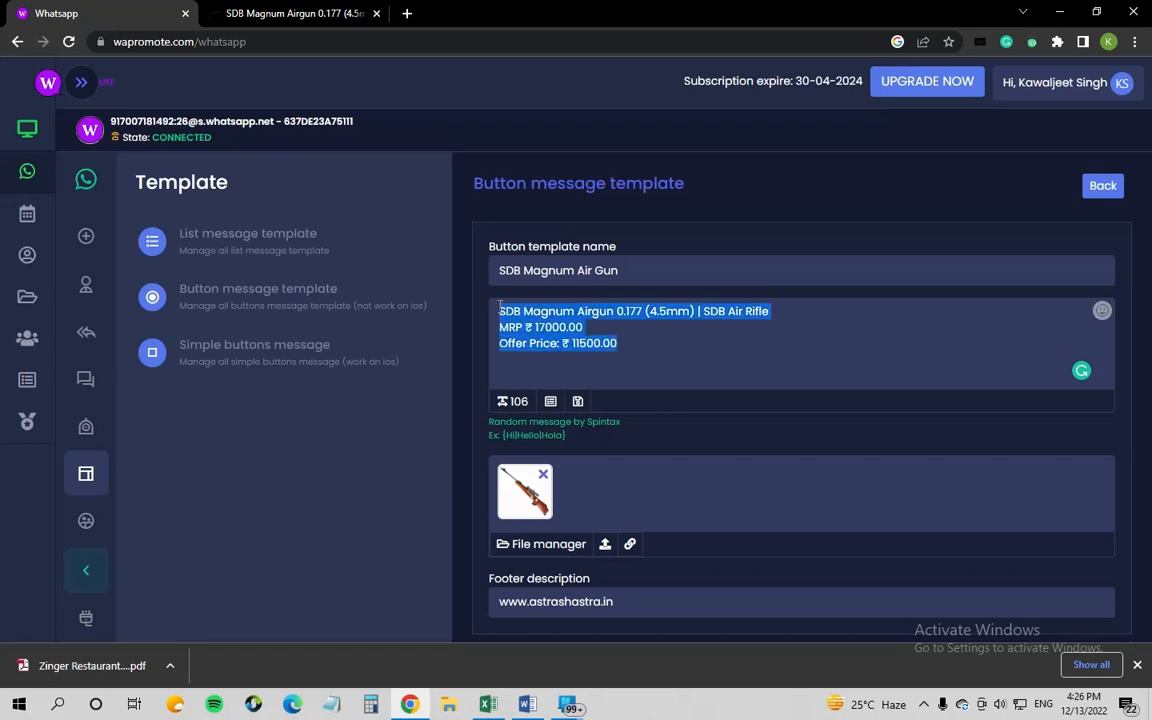
left_click(673, 369)
scroll(535, 395, "down", 1)
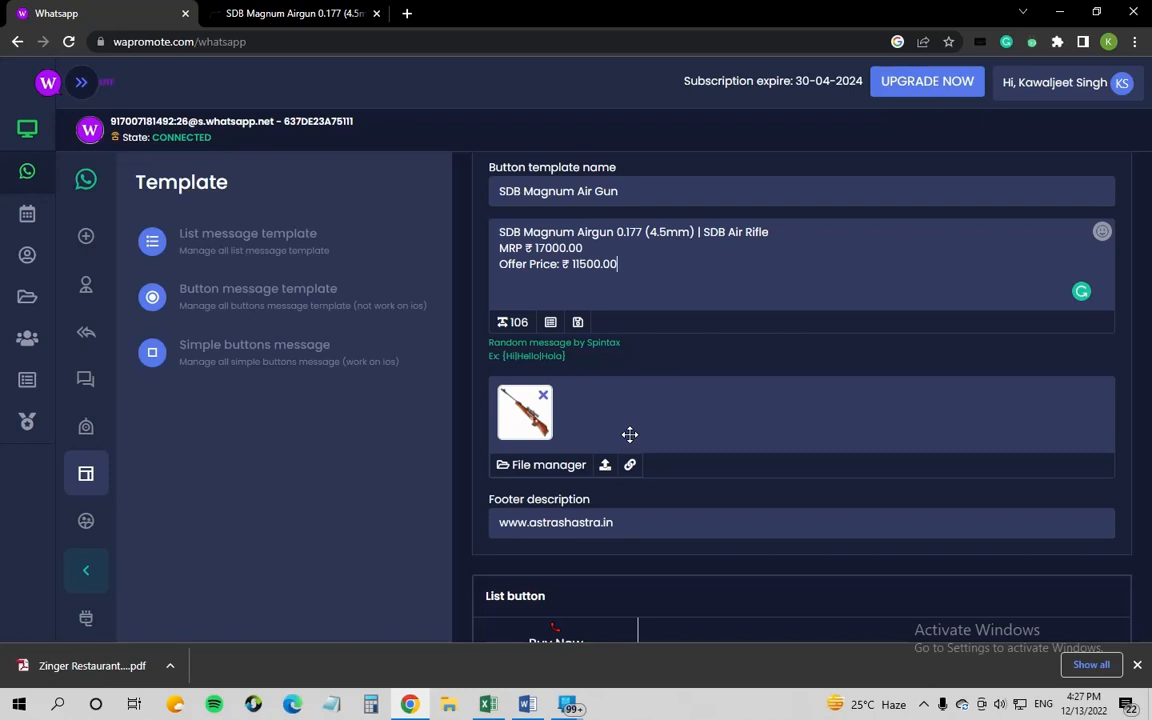
Step: Change the Buy Now option into a Link Button
scroll(609, 427, "down", 2)
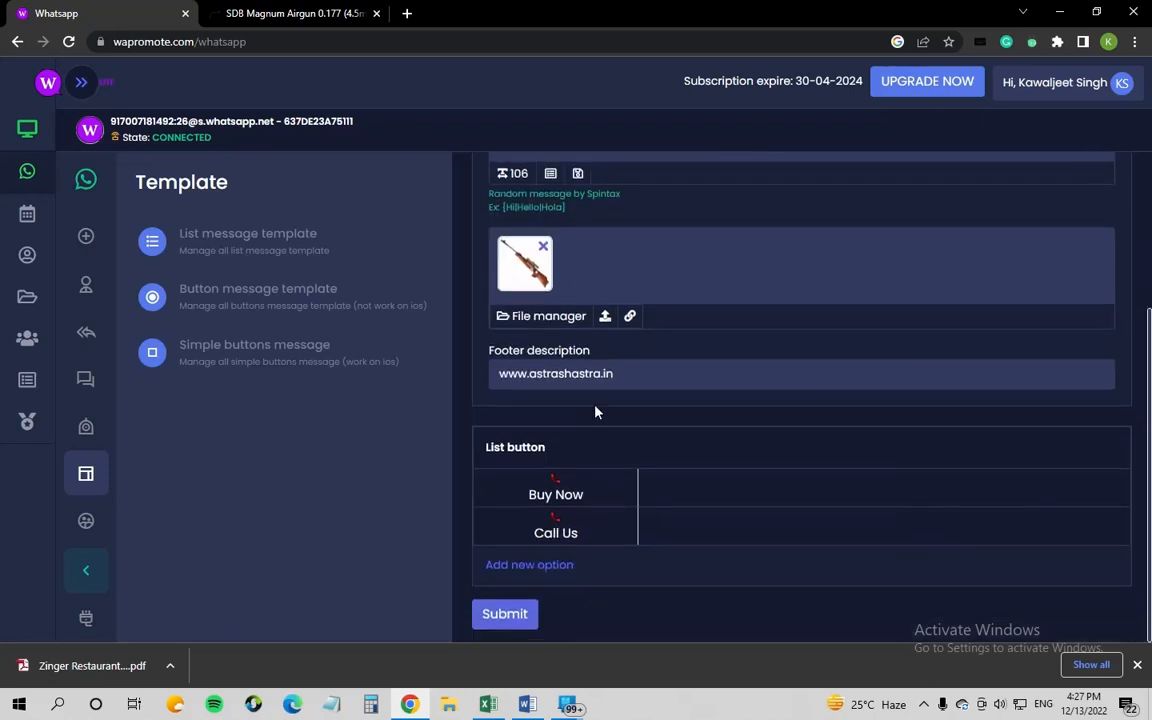
left_click(534, 495)
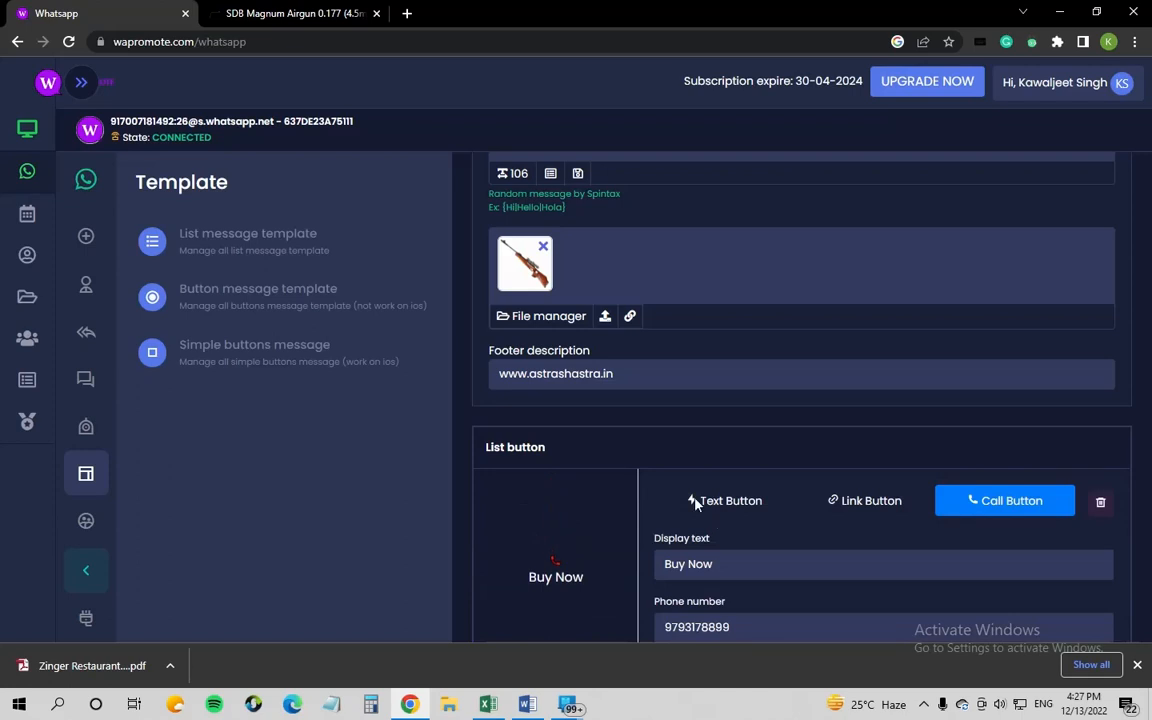
left_click(868, 501)
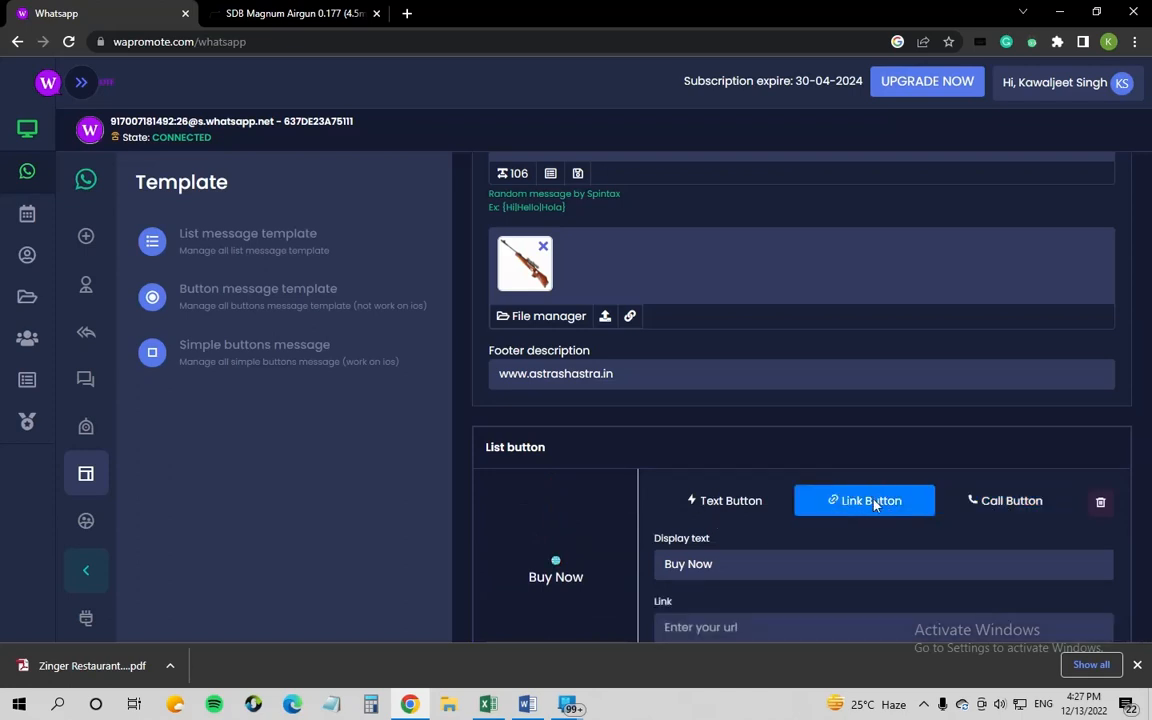
scroll(840, 515, "down", 1)
left_click_drag(730, 484, 651, 497)
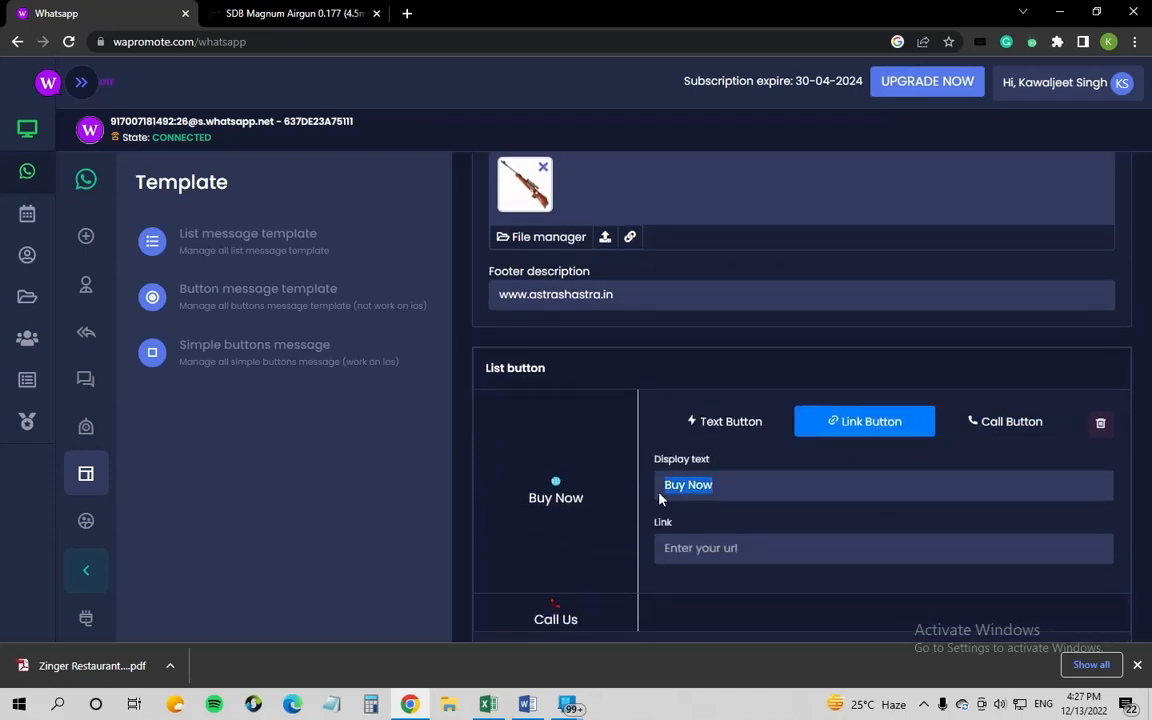
Step: Paste the SDB Magnum Airgun astrashastra.in product page URL into Buy Now's Link field
left_click(741, 548)
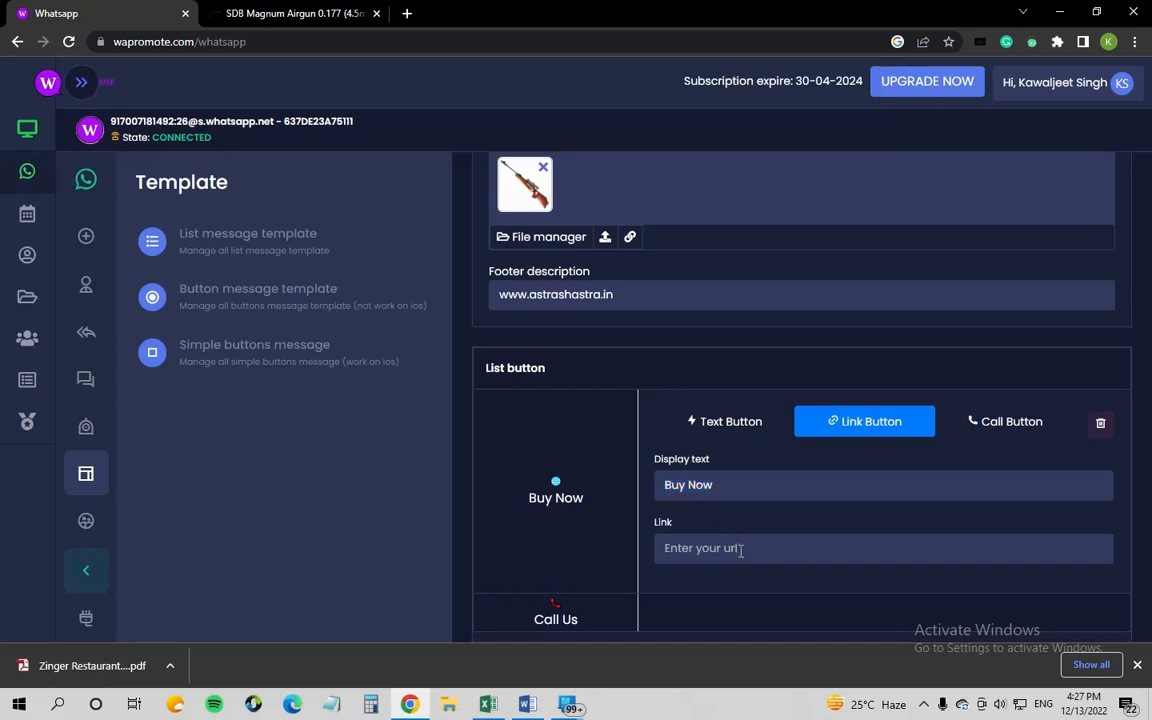
left_click(295, 12)
left_click(684, 44)
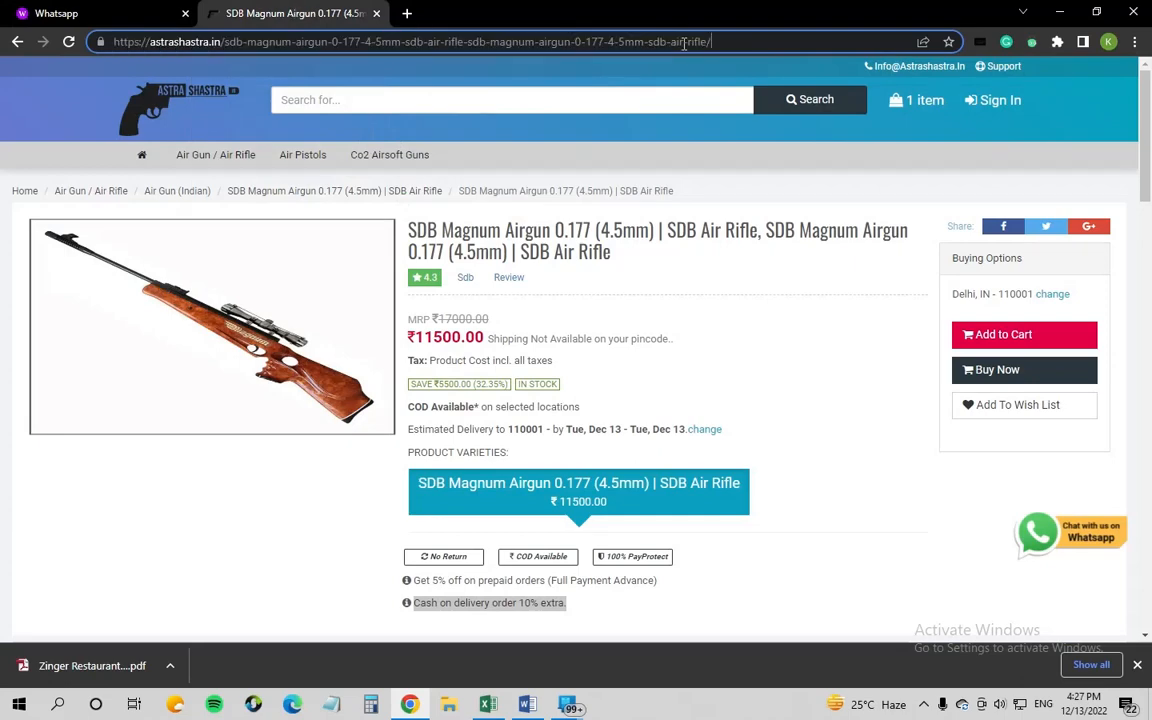
left_click_drag(716, 38, 95, 32)
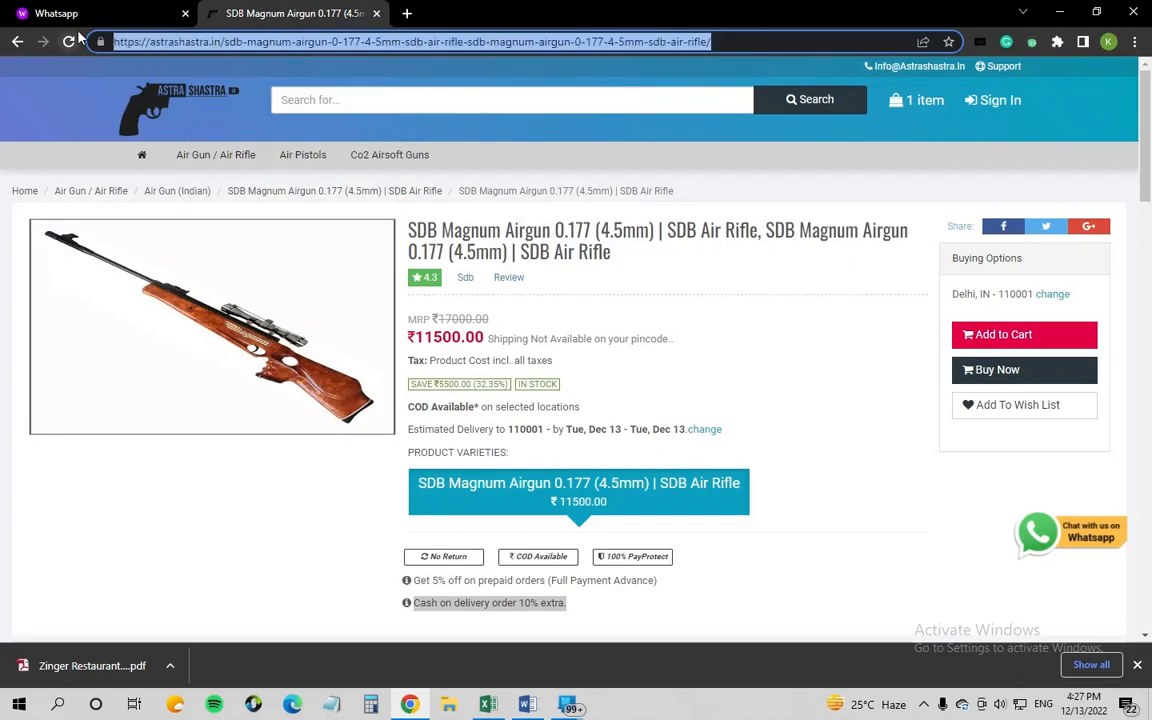
left_click(128, 8)
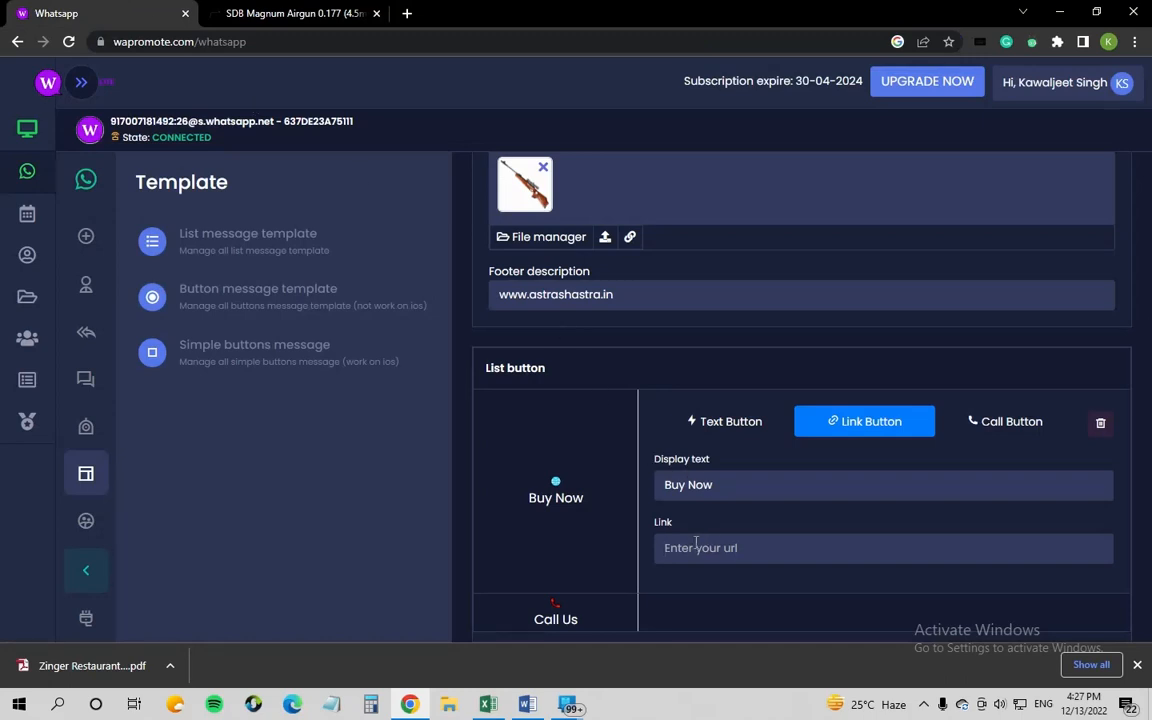
key("ctrl+v")
scroll(796, 537, "down", 1)
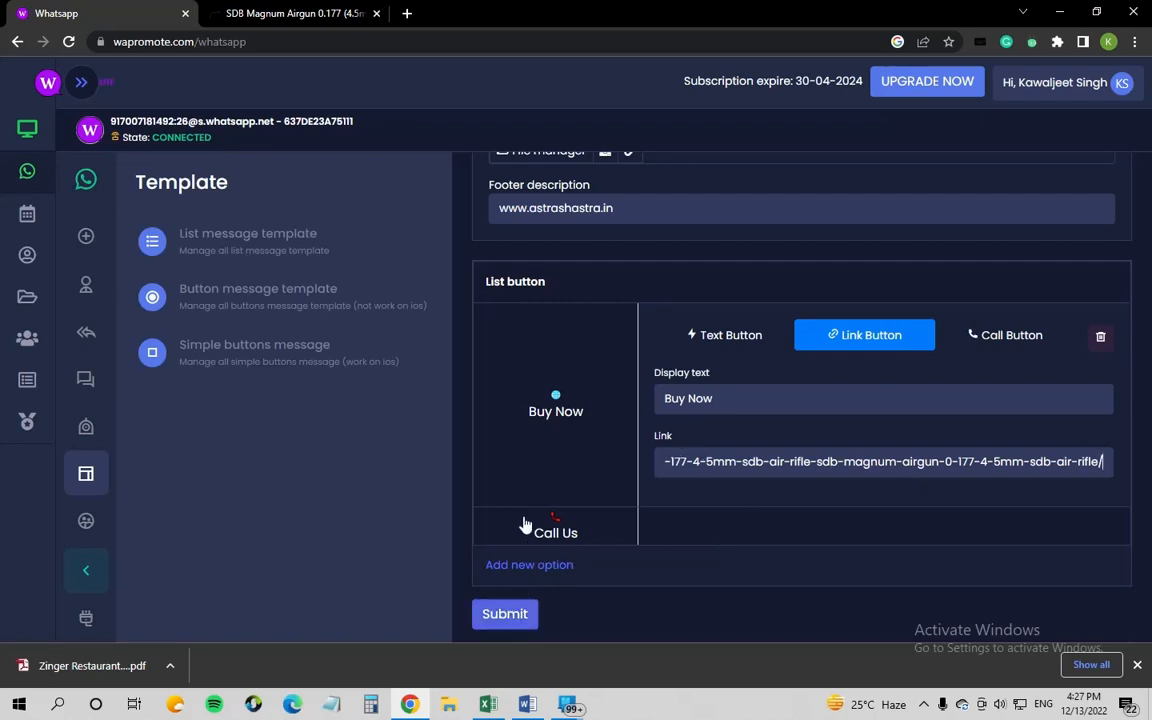
left_click(589, 525)
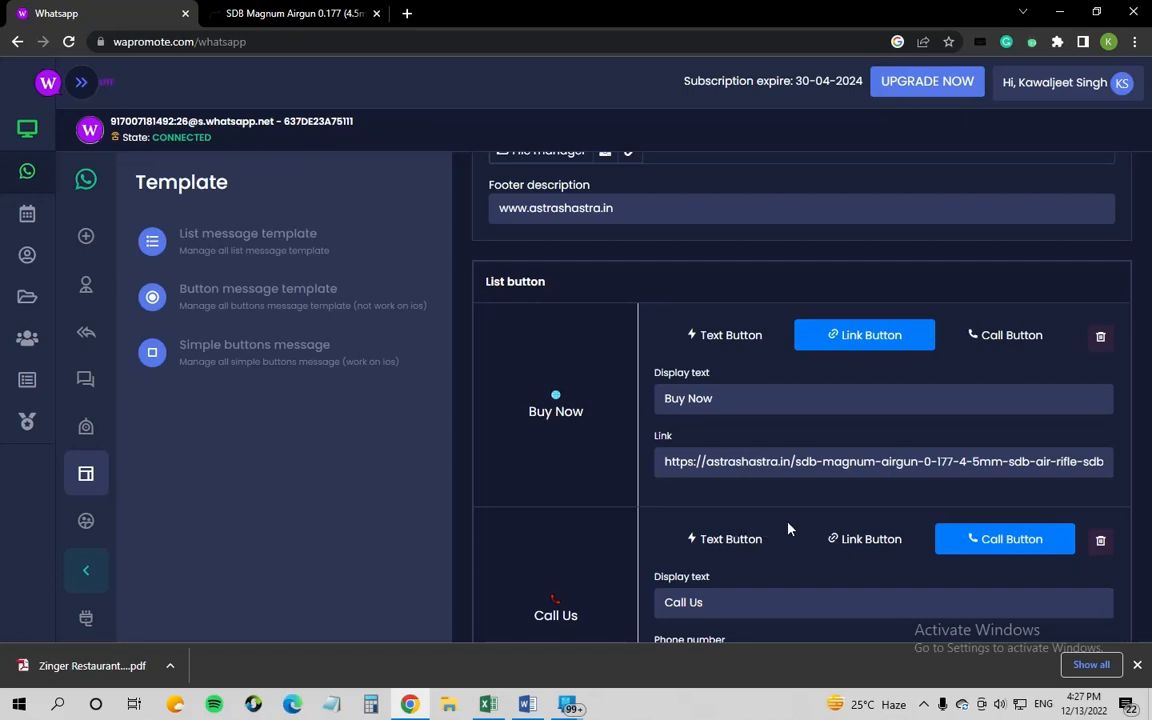
Step: Check the Call Us phone number and submit the SDB Magnum Air Gun button template
scroll(835, 530, "down", 2)
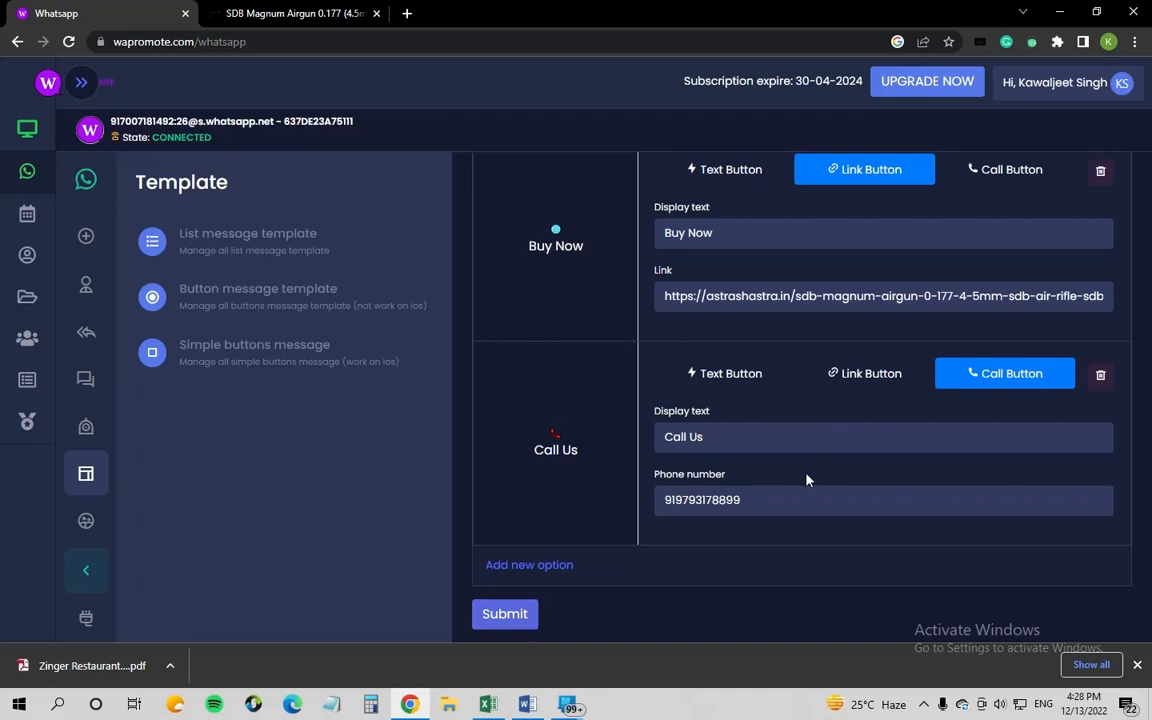
double_click(761, 500)
left_click_drag(717, 442, 638, 452)
double_click(784, 503)
left_click(527, 615)
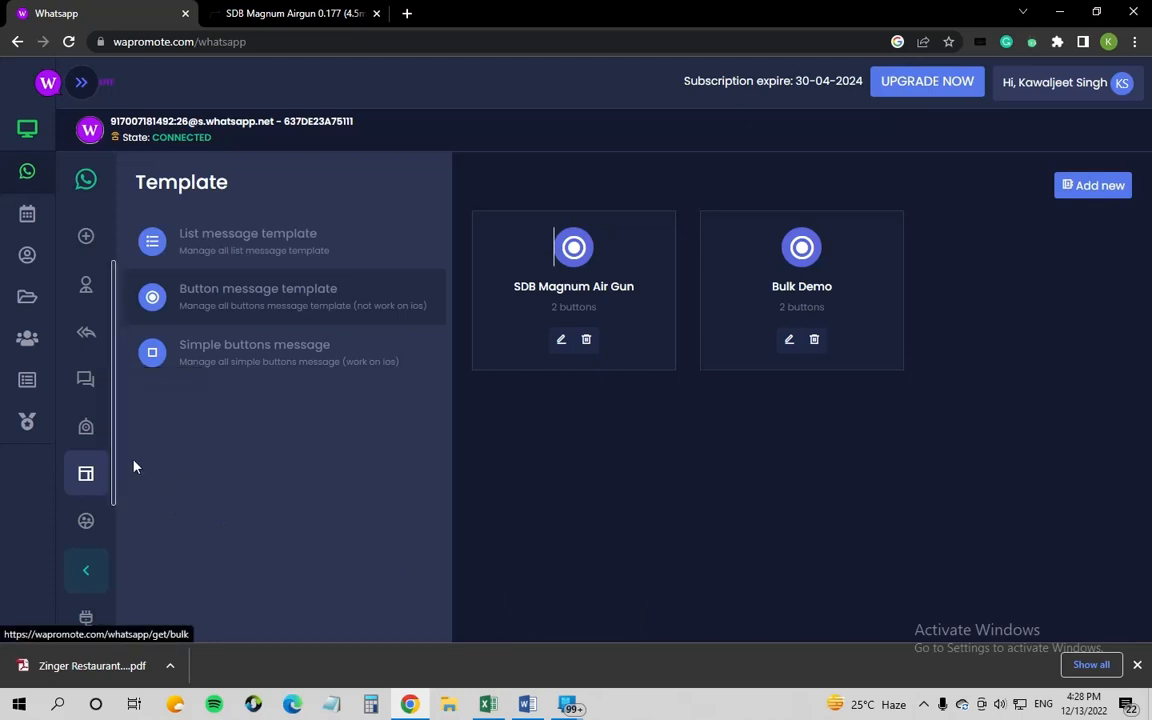
Step: Go to the Chatbot list and open the SDB Magnum Air Gun chatbot's Update form
left_click(86, 428)
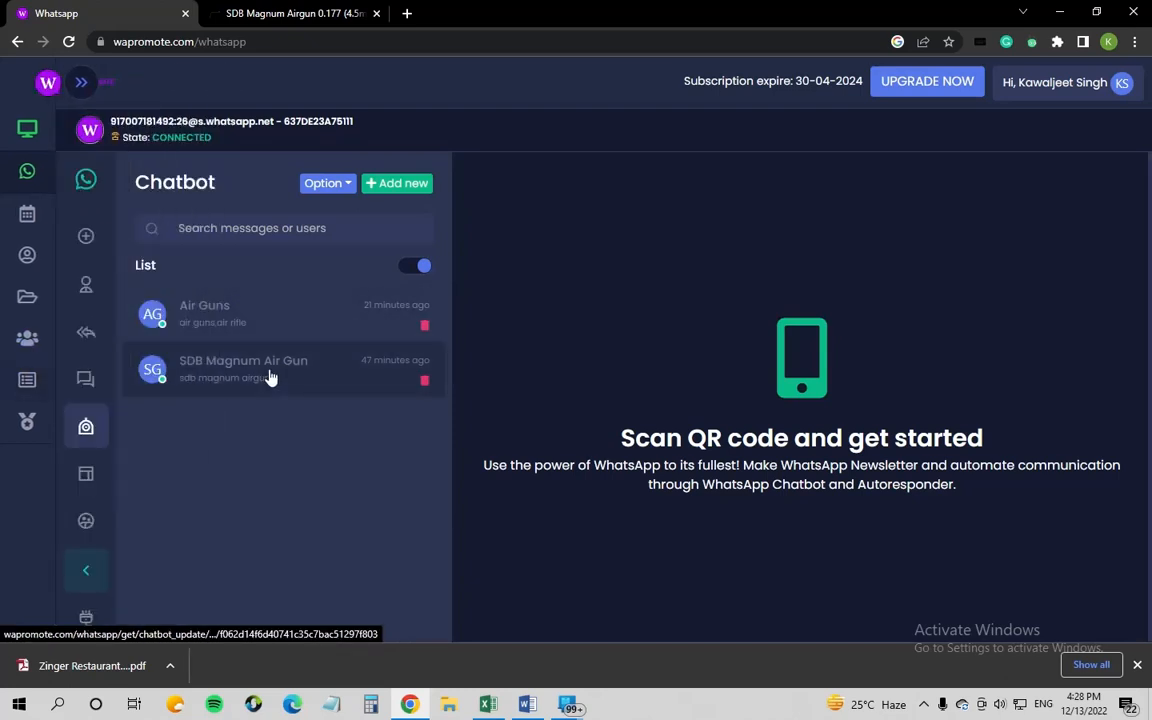
left_click(270, 377)
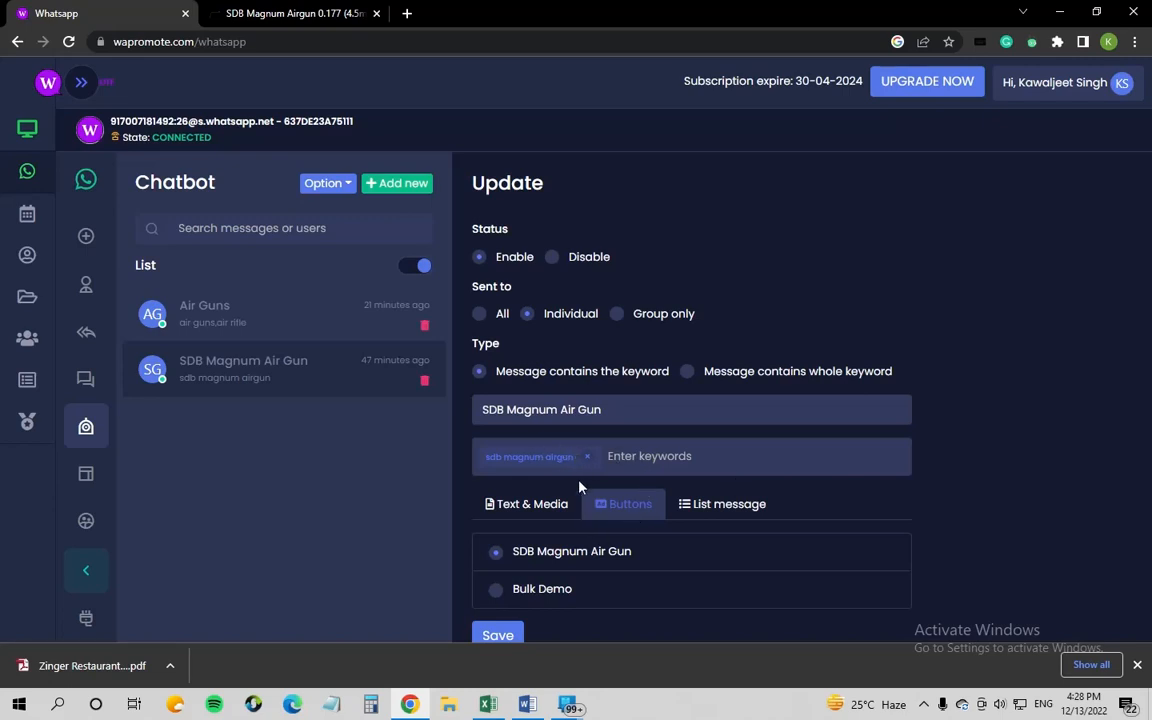
Step: Save the SDB Magnum Air Gun chatbot's Update form without changes
scroll(578, 486, "down", 1)
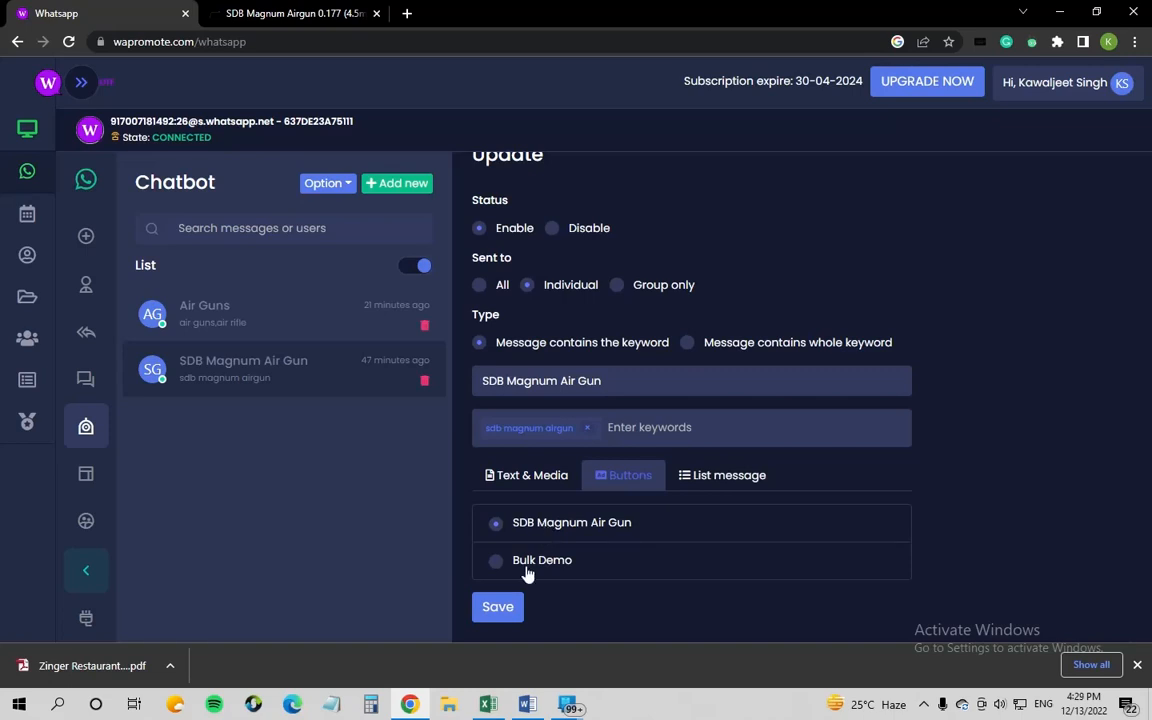
left_click(505, 615)
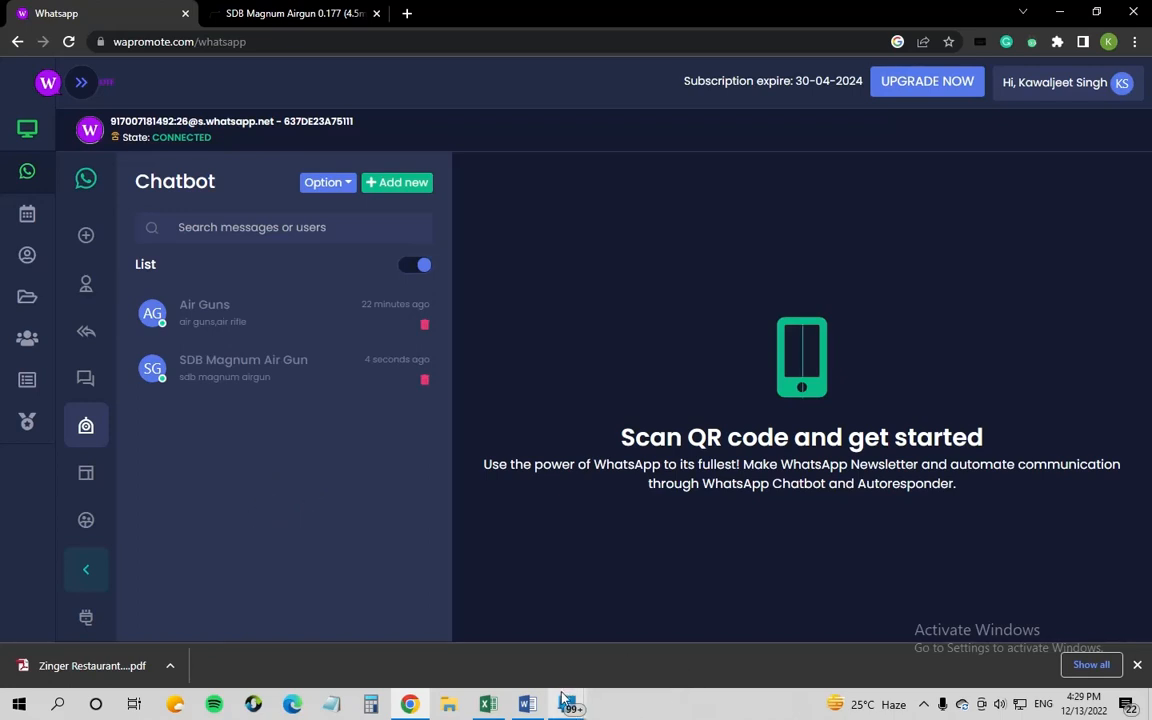
Step: Bring up the mirrored Galaxy phone and maximize its window on the Zinger Restaurant WhatsApp chat
mouse_move(565, 708)
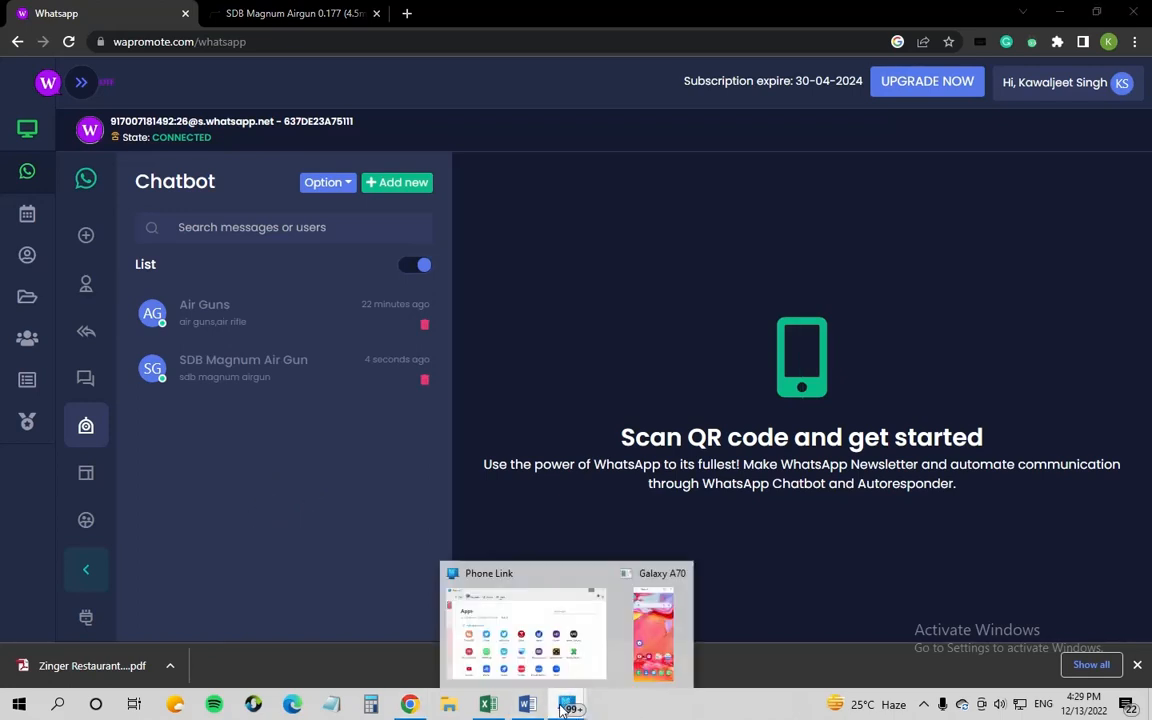
left_click(640, 600)
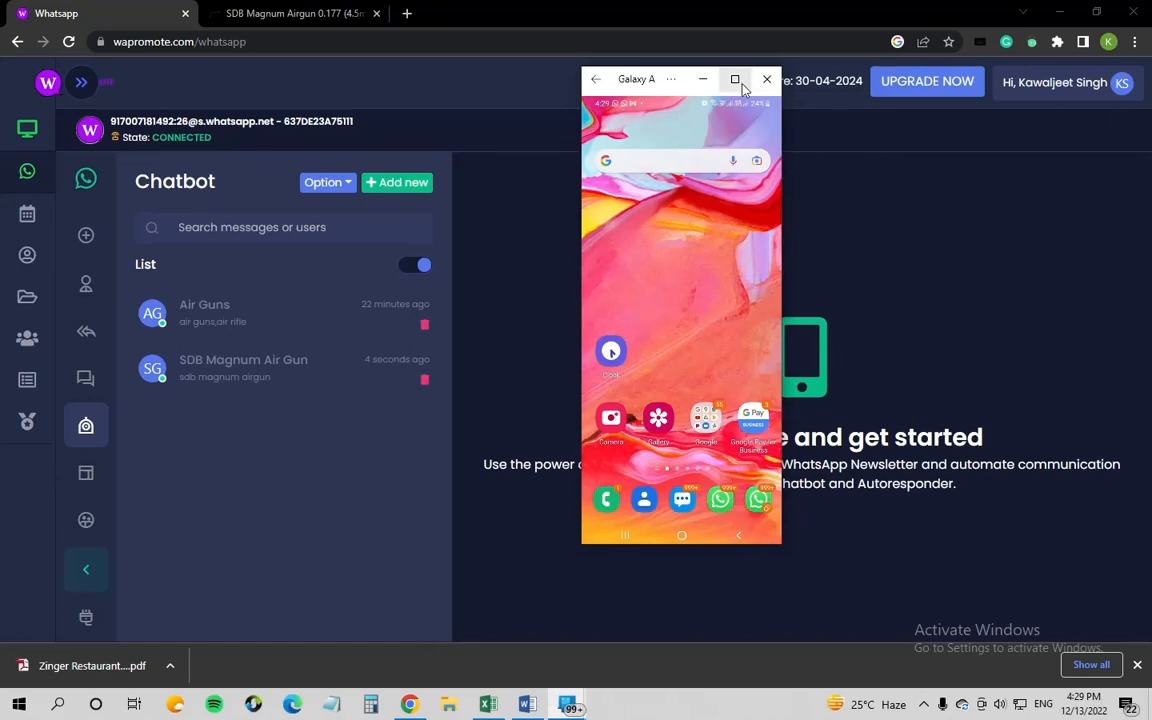
double_click(664, 78)
mouse_move(108, 22)
left_mouse_down()
mouse_move(141, 21)
mouse_move(98, 31)
left_mouse_up()
left_click(145, 25)
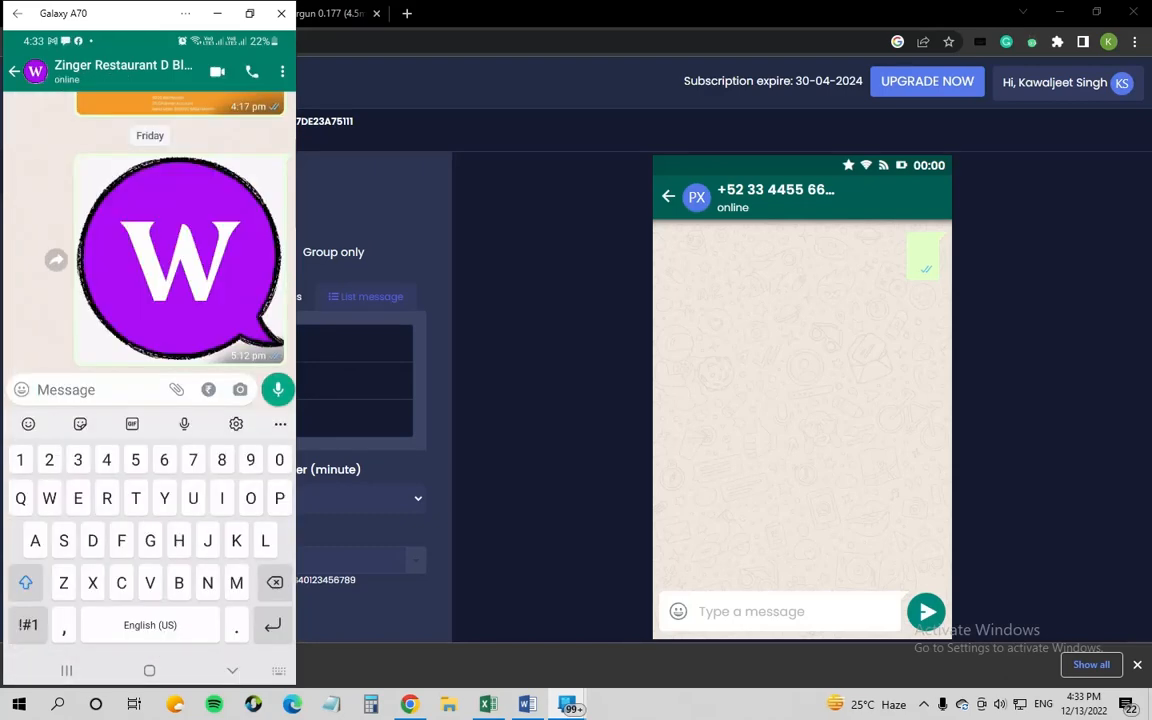
Step: Greet the chatbot with 'Hi' and send Air Guns as the Products choice
type("Hi")
key("Return")
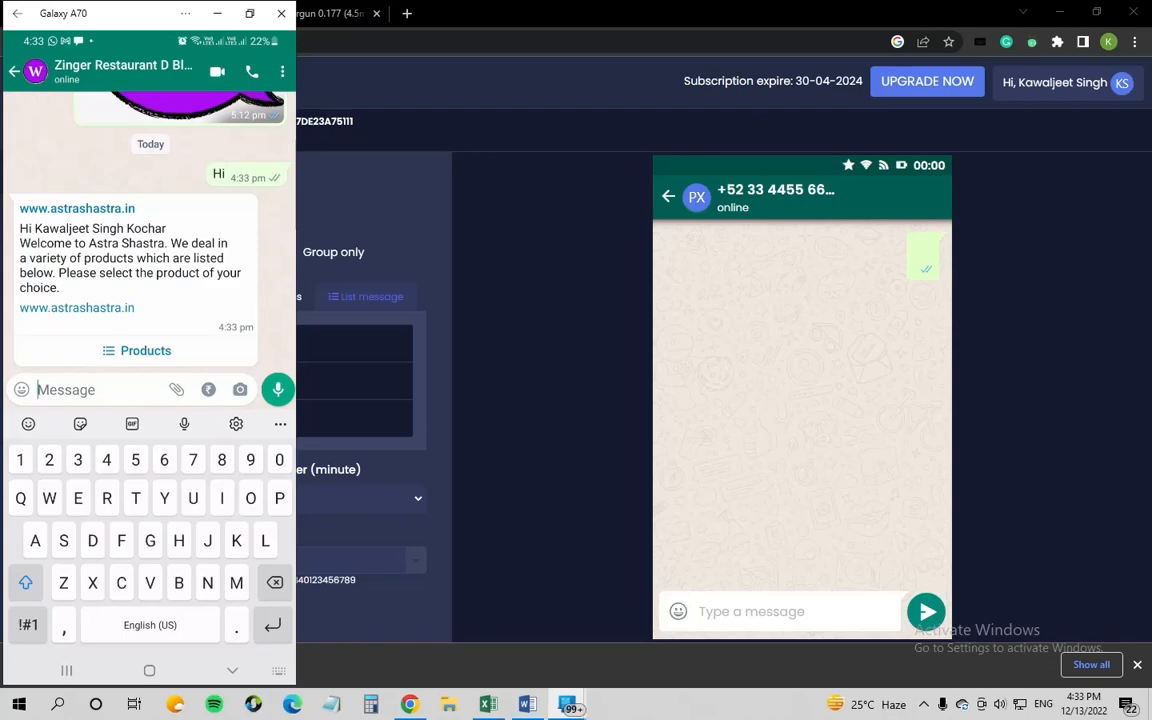
left_click(146, 351)
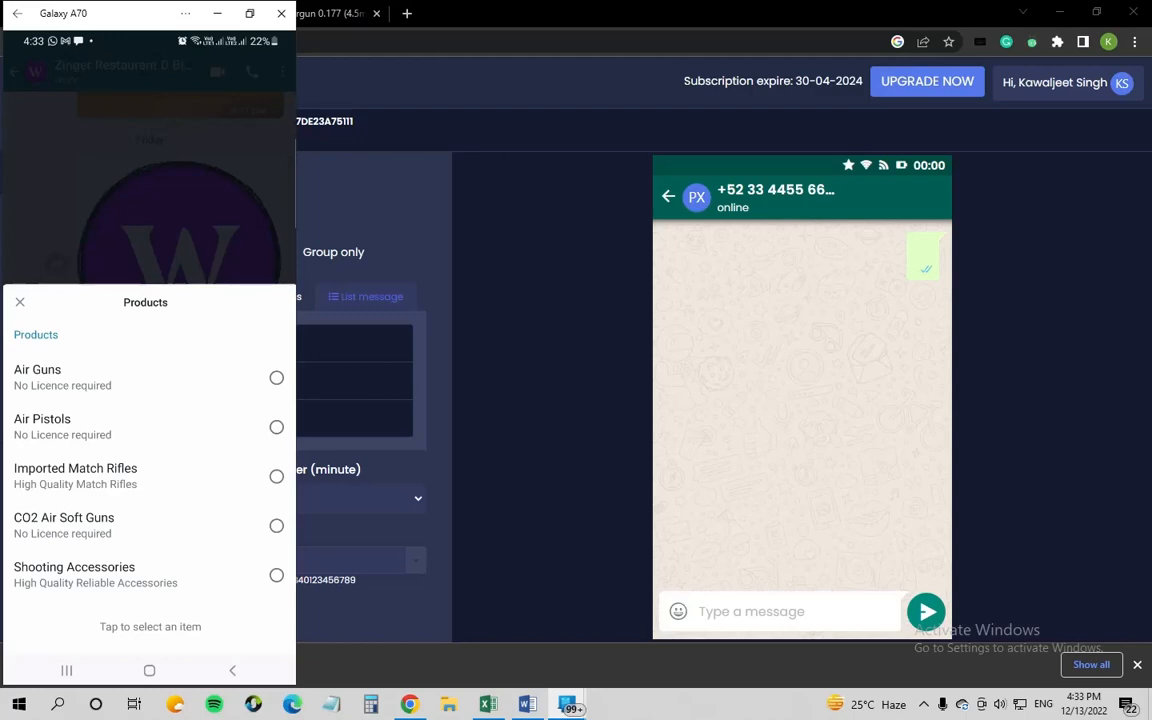
left_click(276, 378)
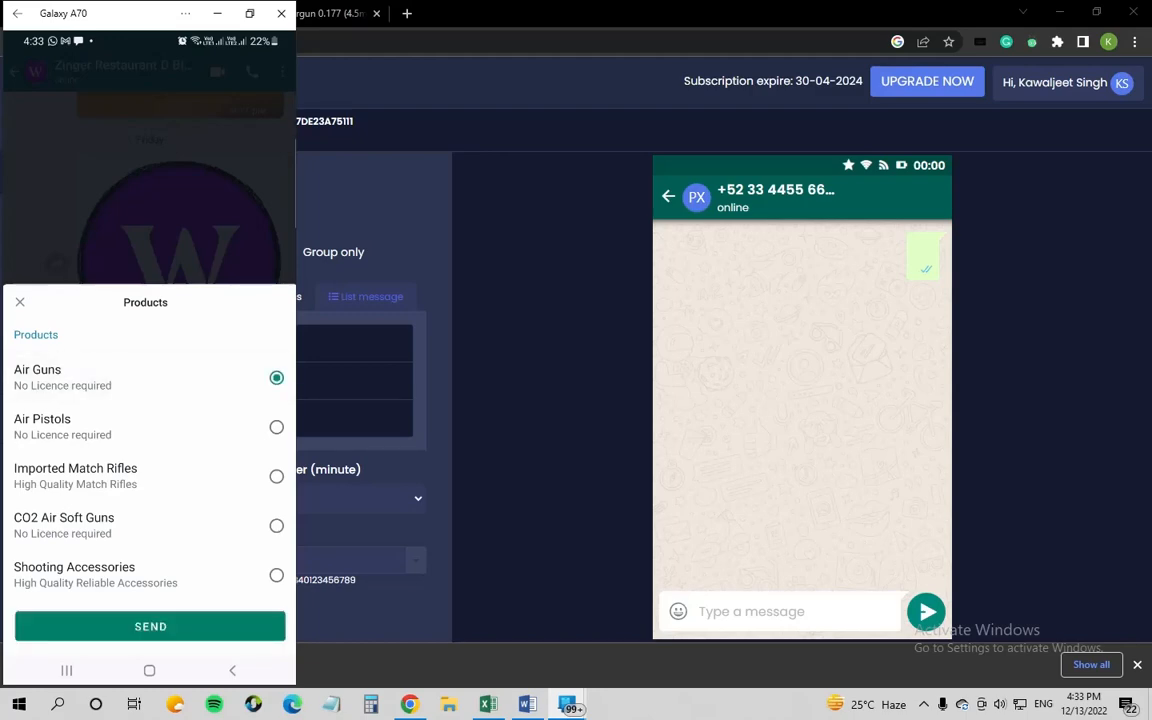
left_click(150, 626)
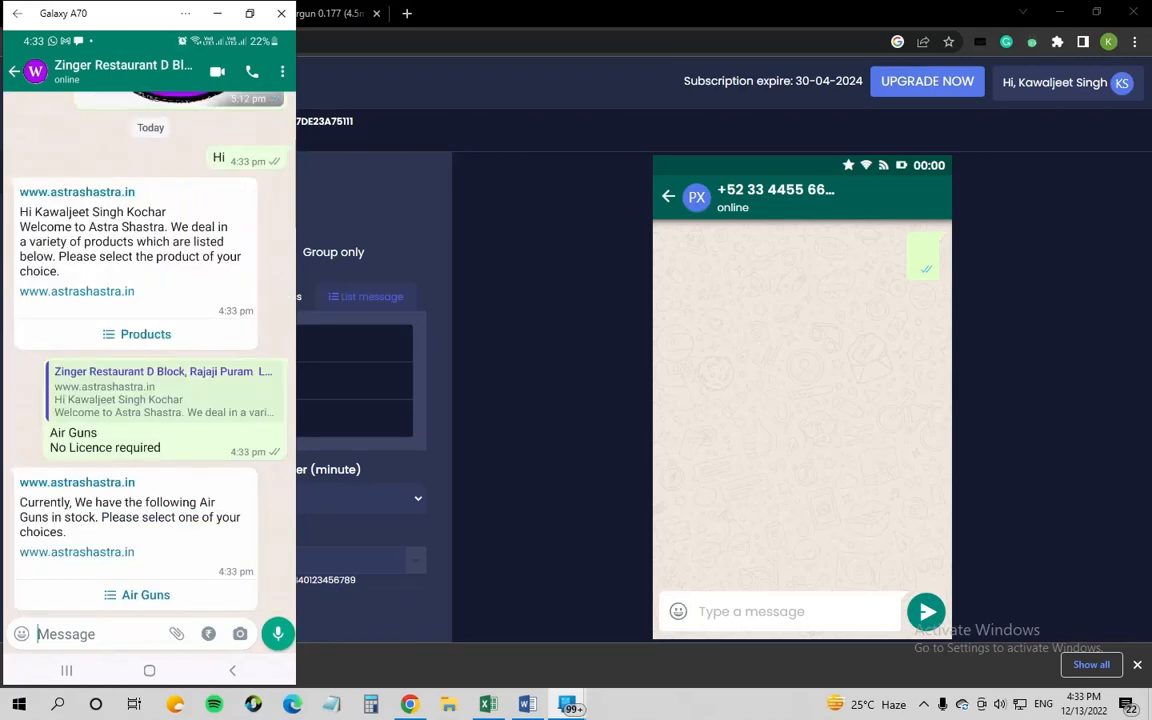
Step: Pick SDB Magnum Airgun from the Air Guns list and send the choice
left_click(138, 595)
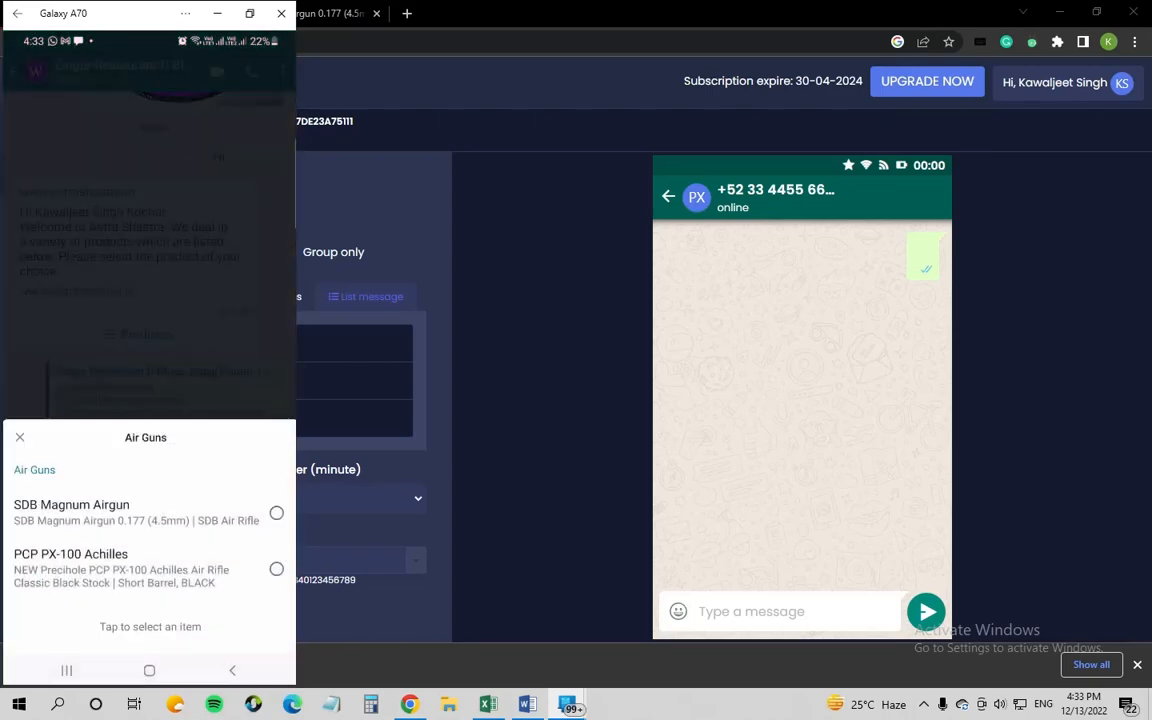
left_click(276, 513)
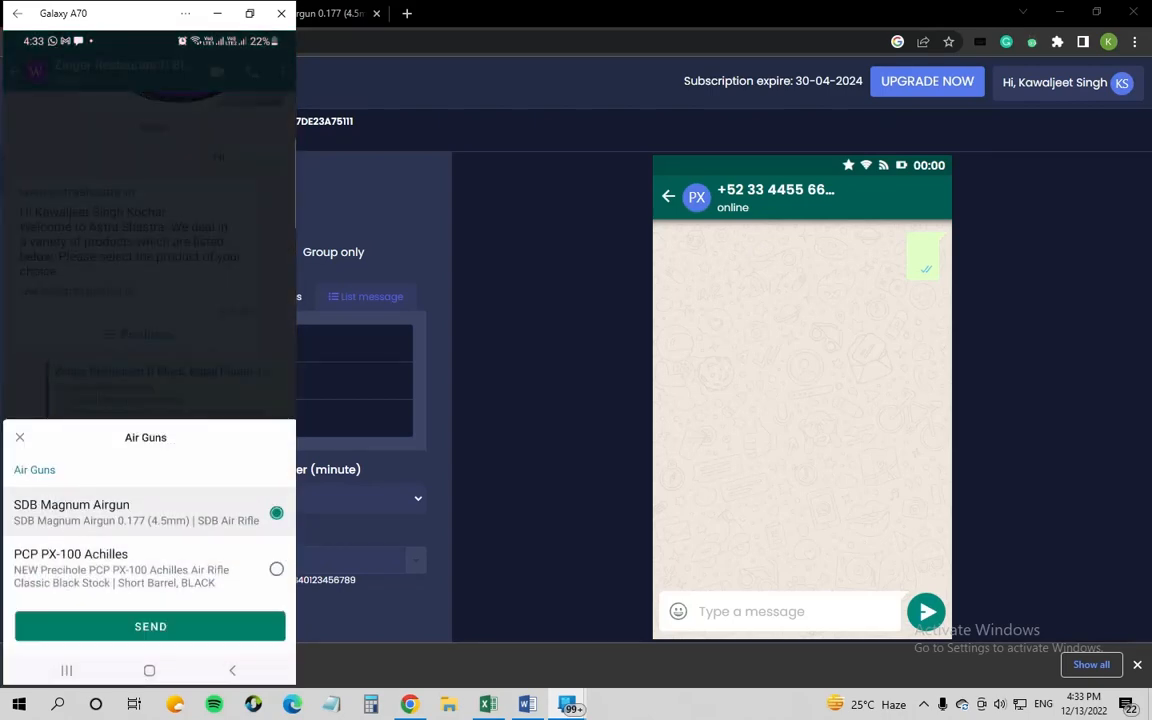
left_click(150, 626)
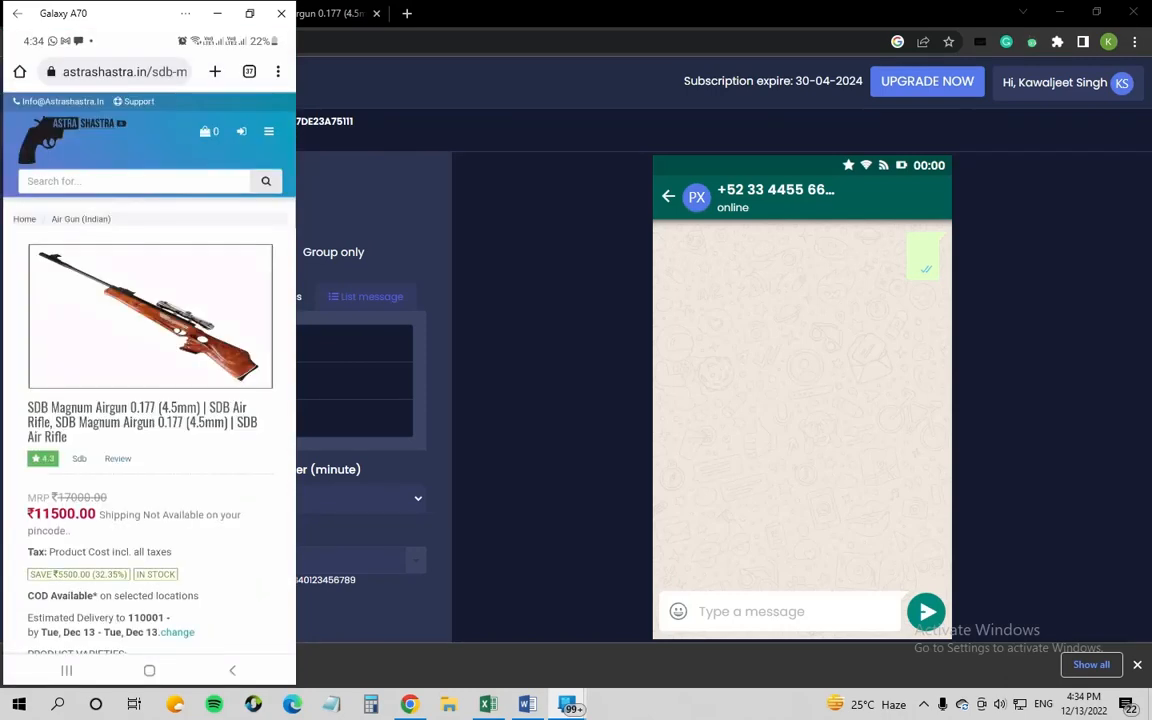
Step: Add the SDB airgun to the shop cart and go back to the WhatsApp chat
scroll(150, 400, "down", 5)
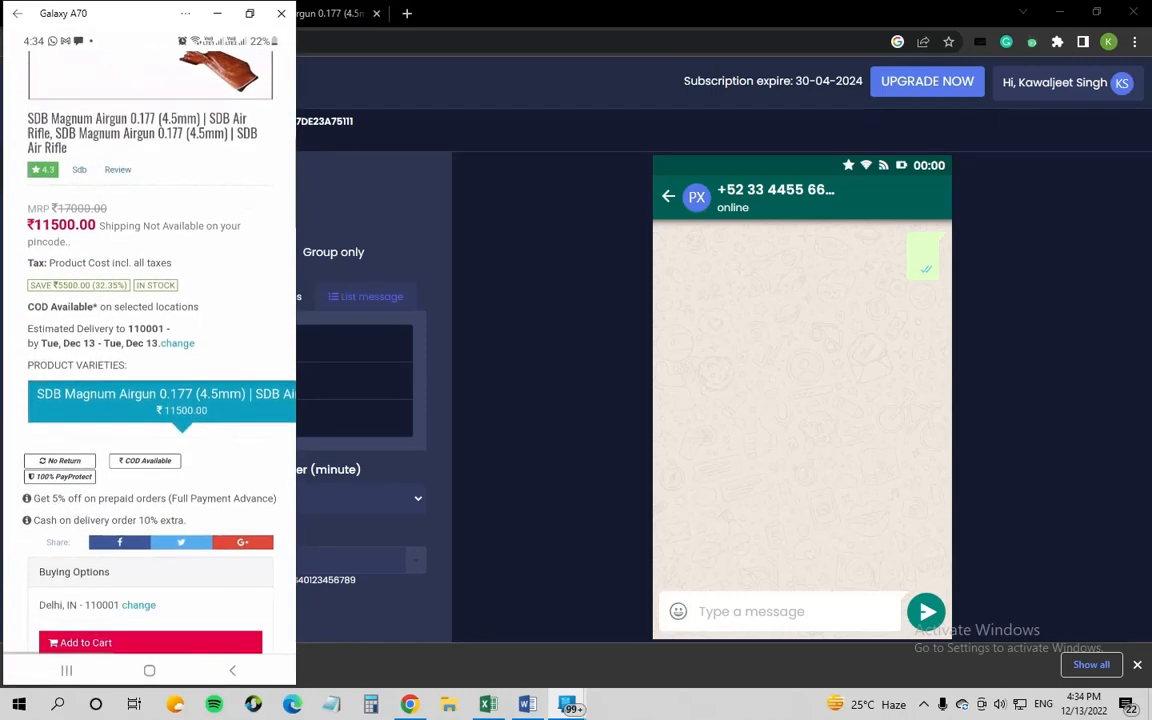
left_click(150, 442)
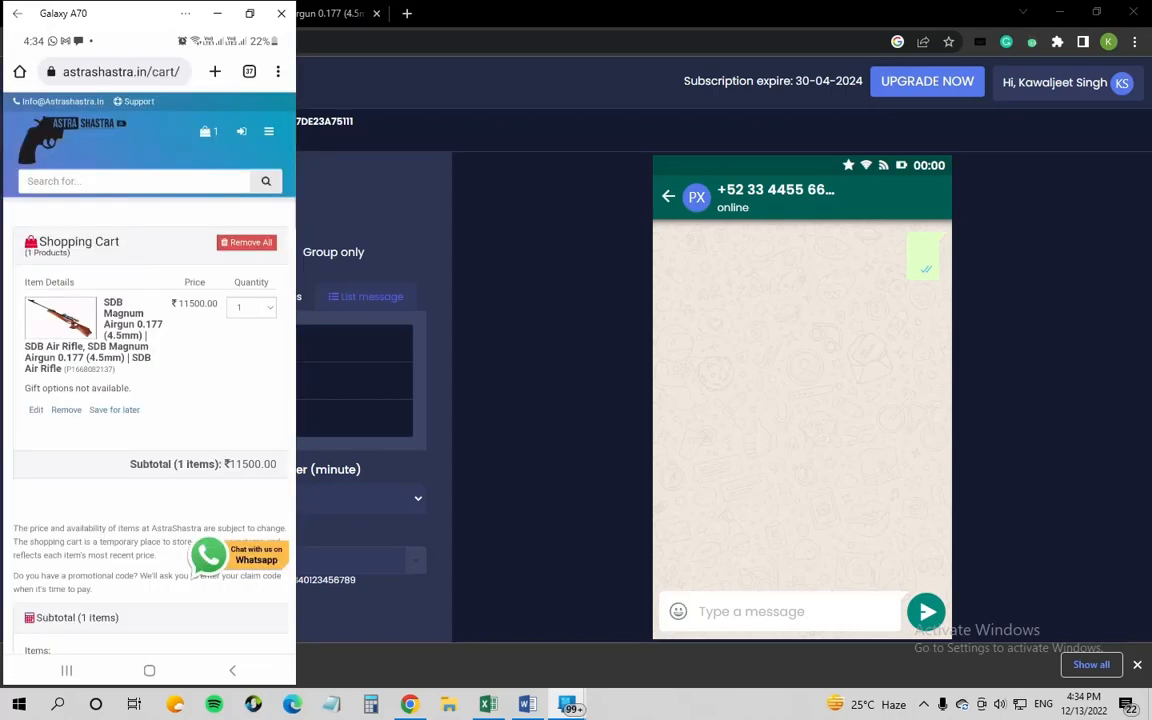
left_click(232, 671)
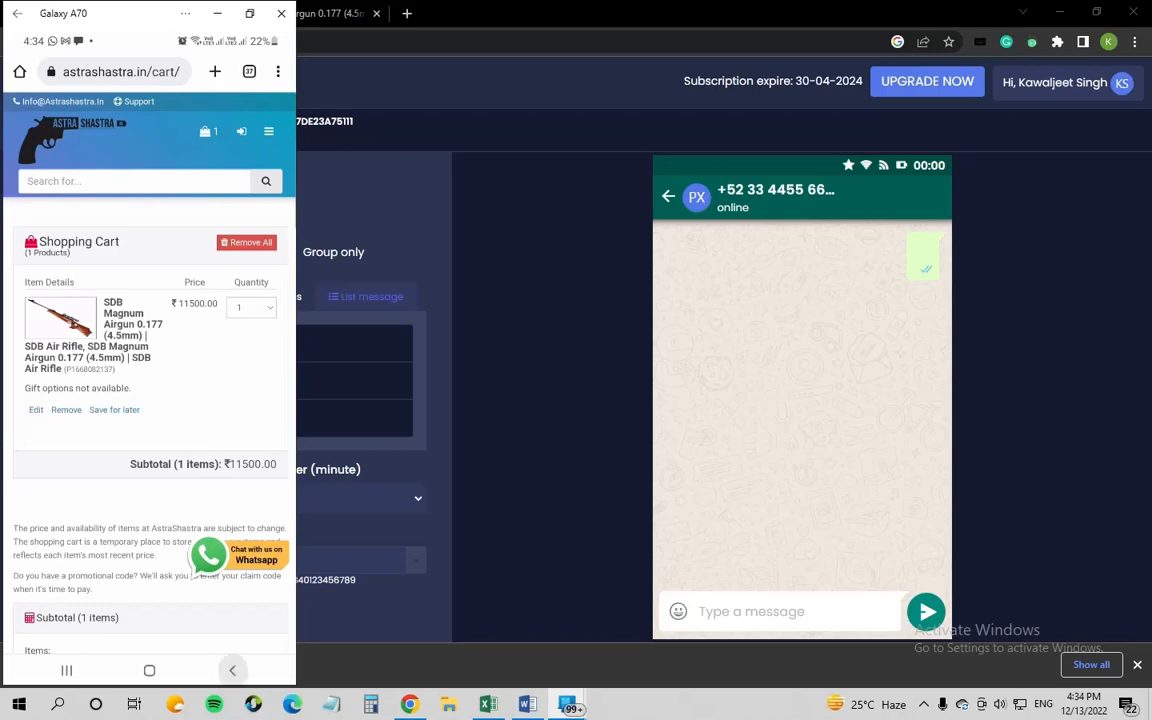
left_click(232, 671)
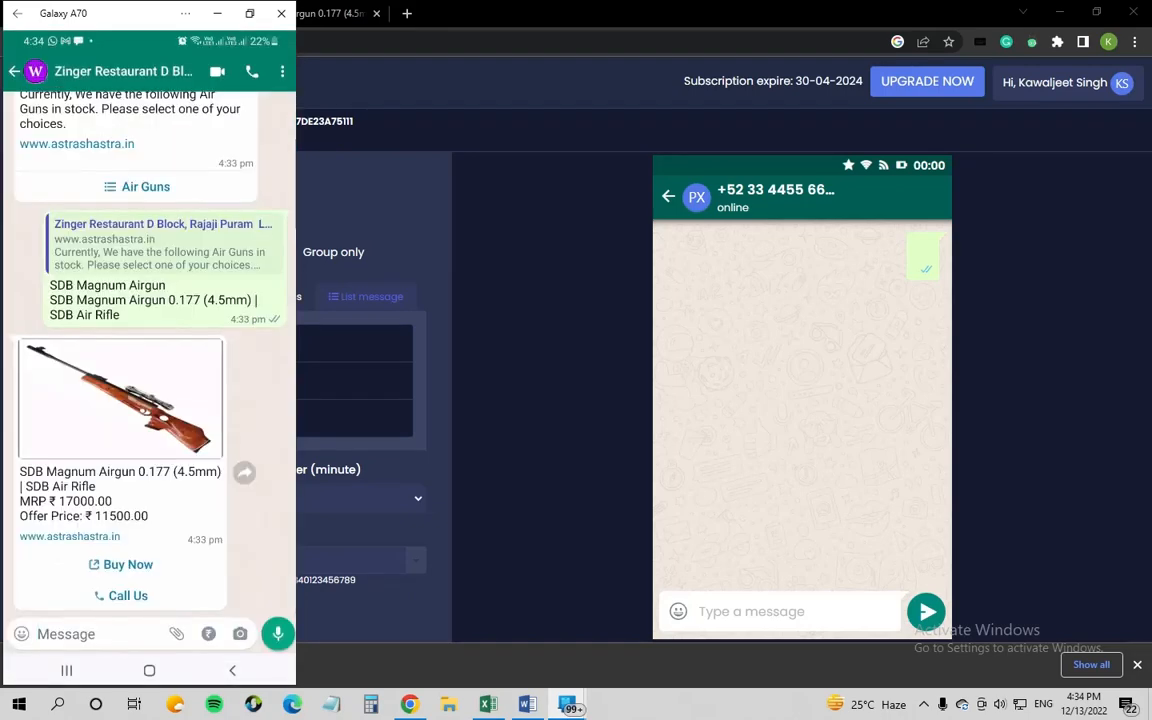
Step: Try the Call Us option to the shop, then cancel at the SIM choice
left_click(121, 596)
left_click(150, 573)
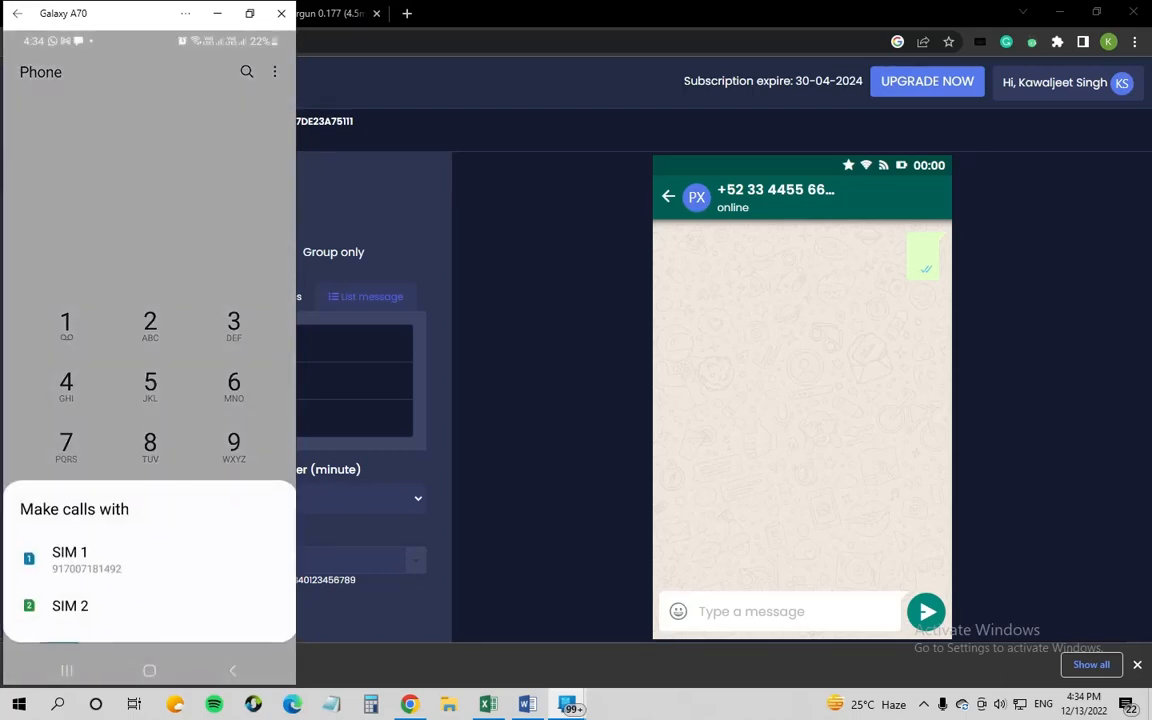
left_click(232, 671)
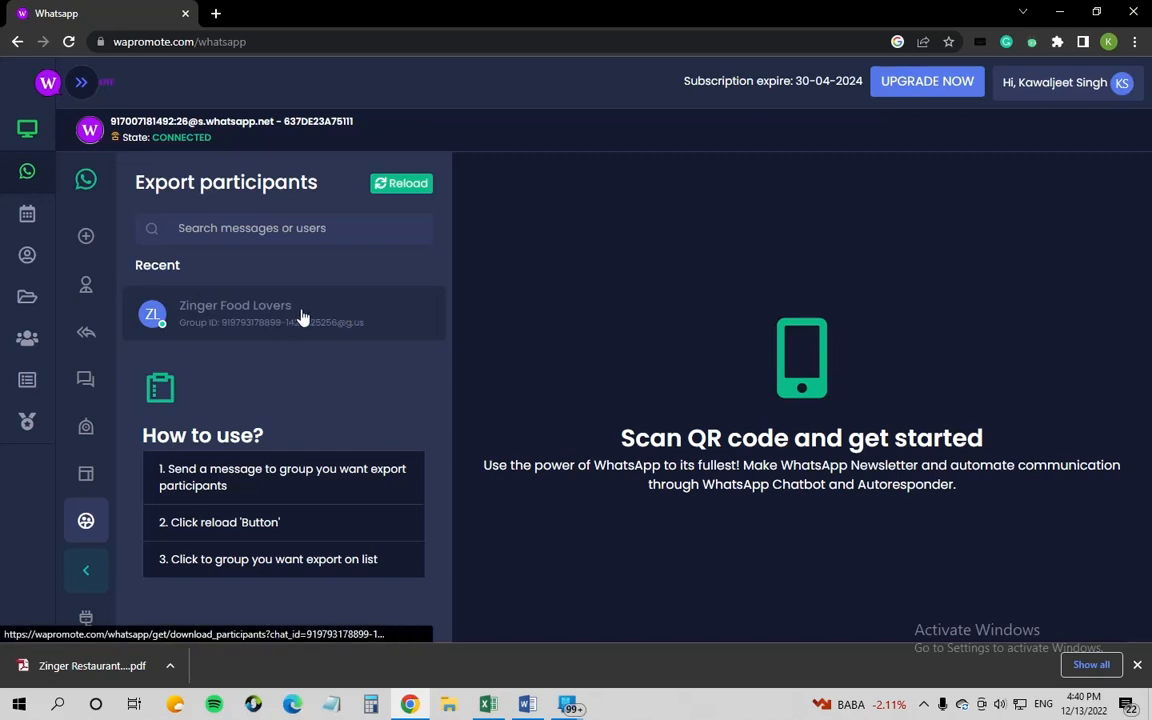
Step: Select Zinger Food Lovers under Recent and download its participant list as CSV
left_click(340, 313)
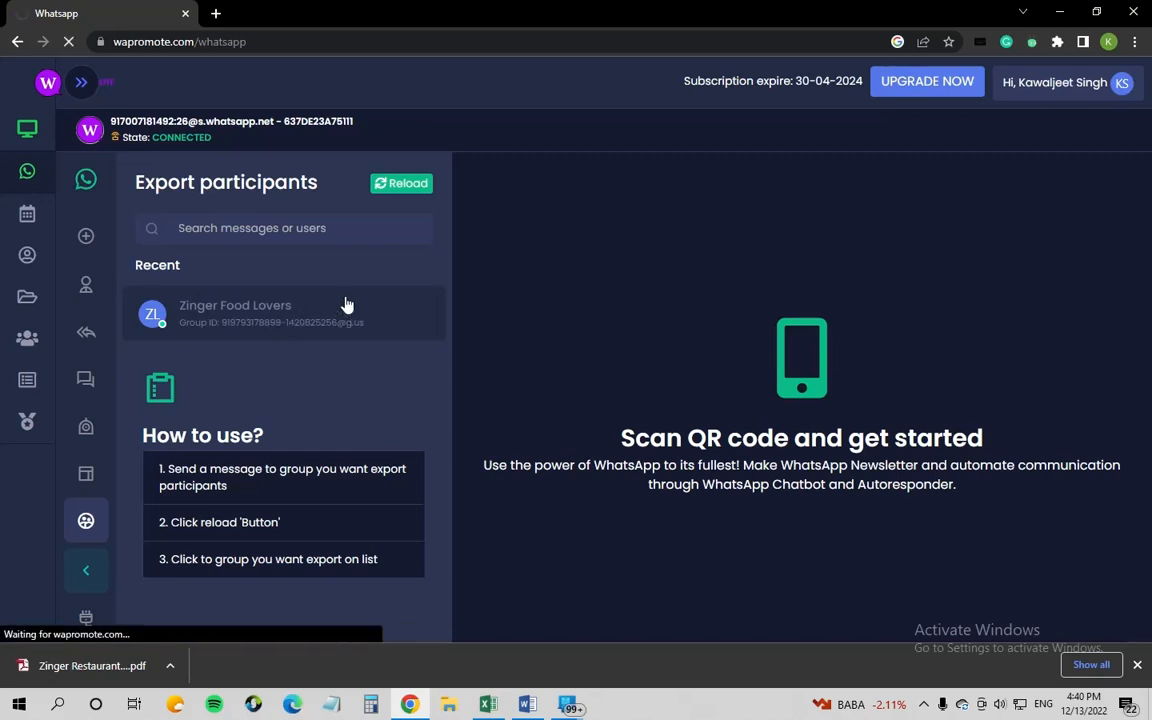
left_click(399, 186)
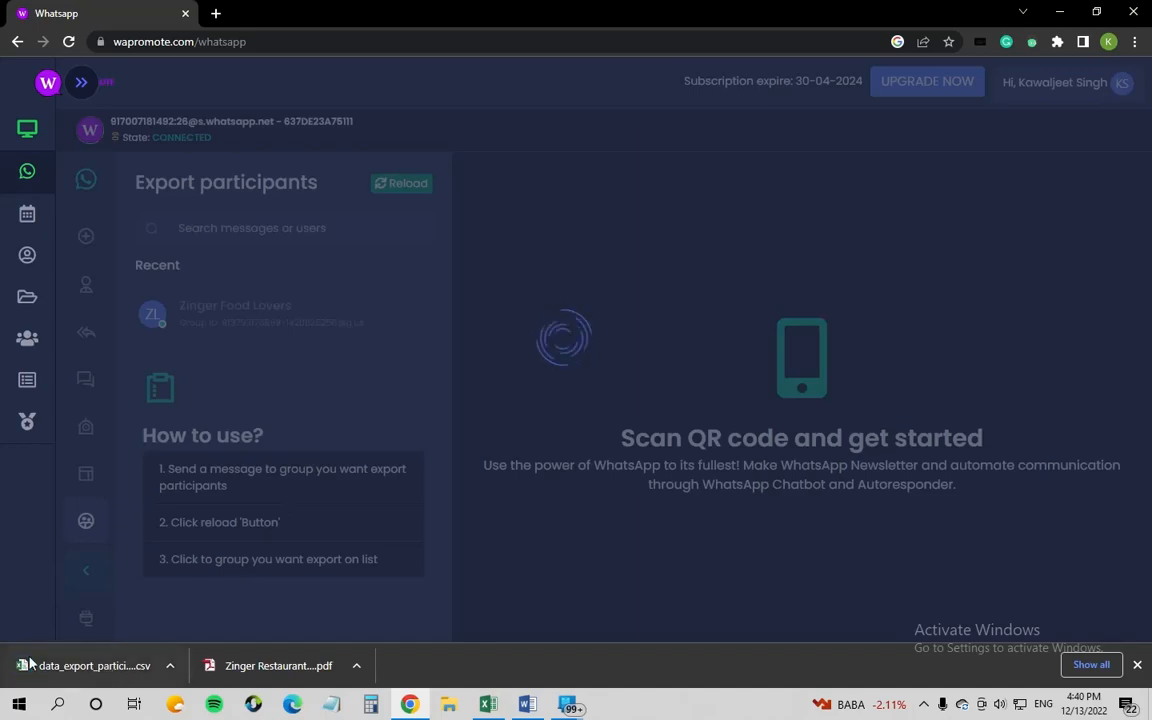
left_click_drag(107, 668, 87, 663)
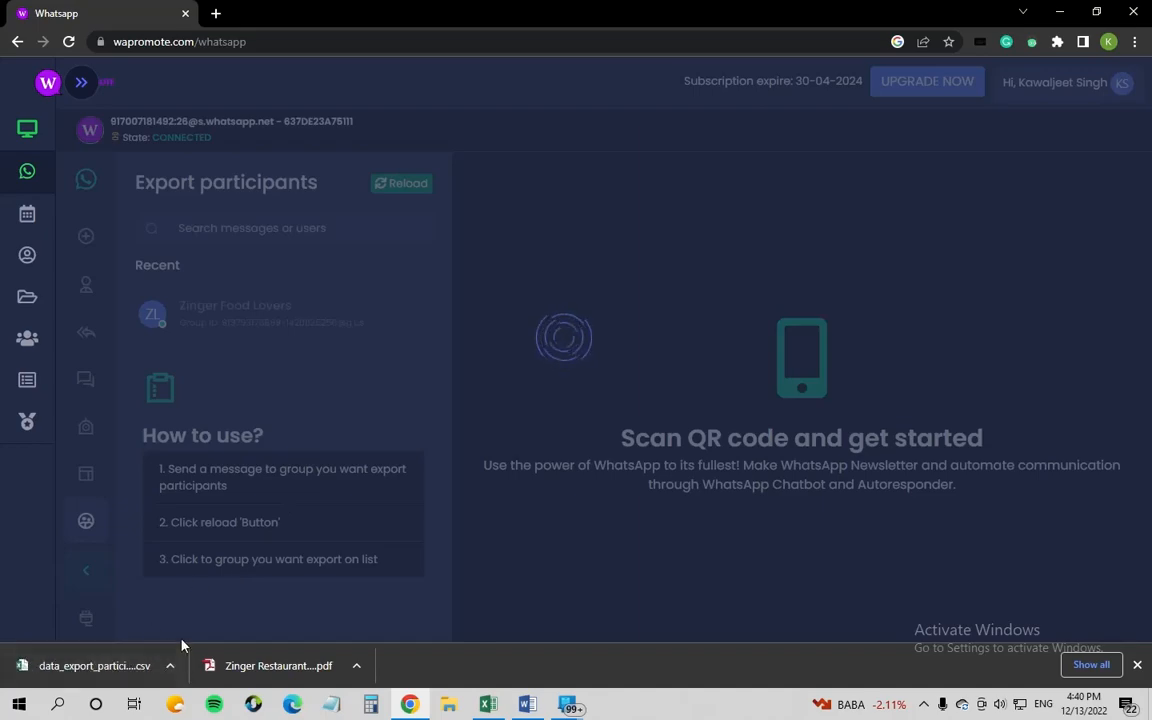
Step: Open the downloaded participants CSV in Excel and widen column A so the ids show fully
left_click(99, 666)
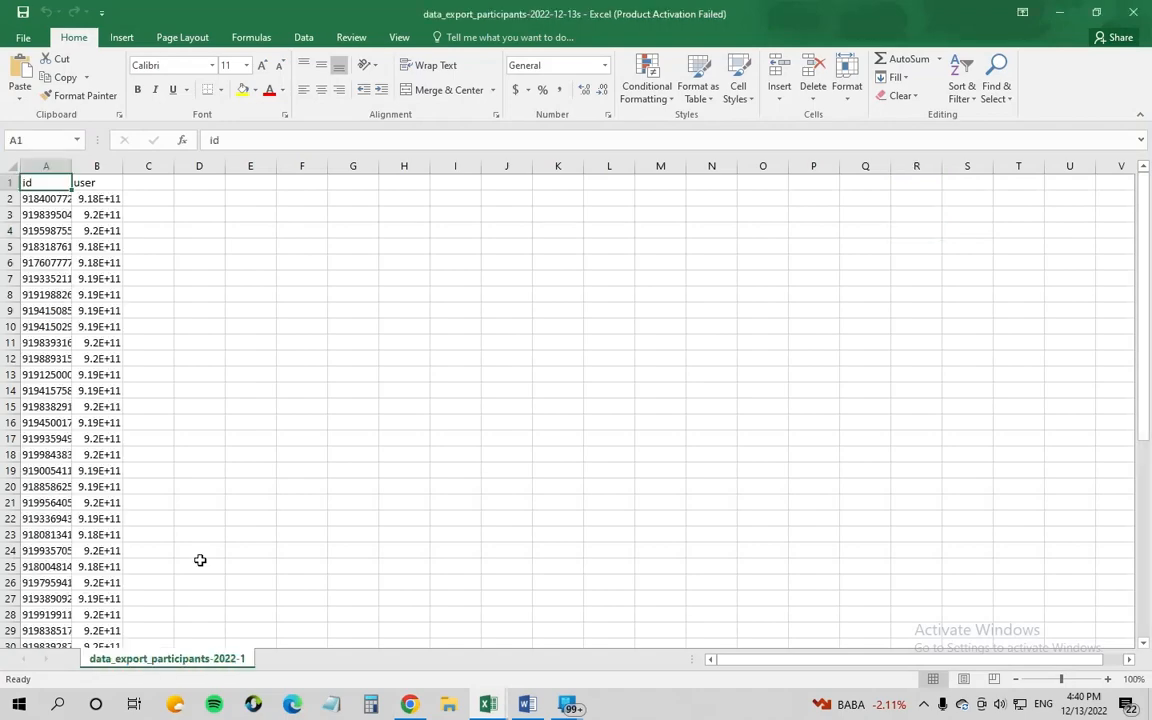
left_click_drag(72, 165, 273, 166)
scroll(195, 262, "down", 11)
scroll(206, 301, "down", 3)
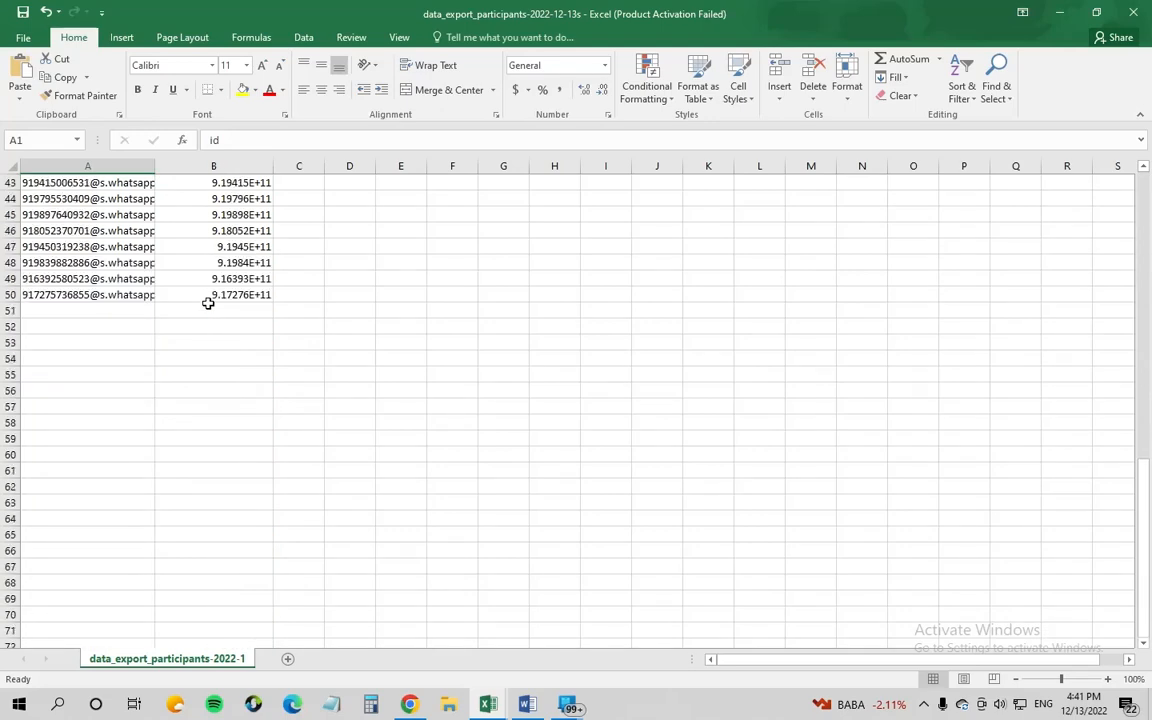
scroll(213, 303, "up", 14)
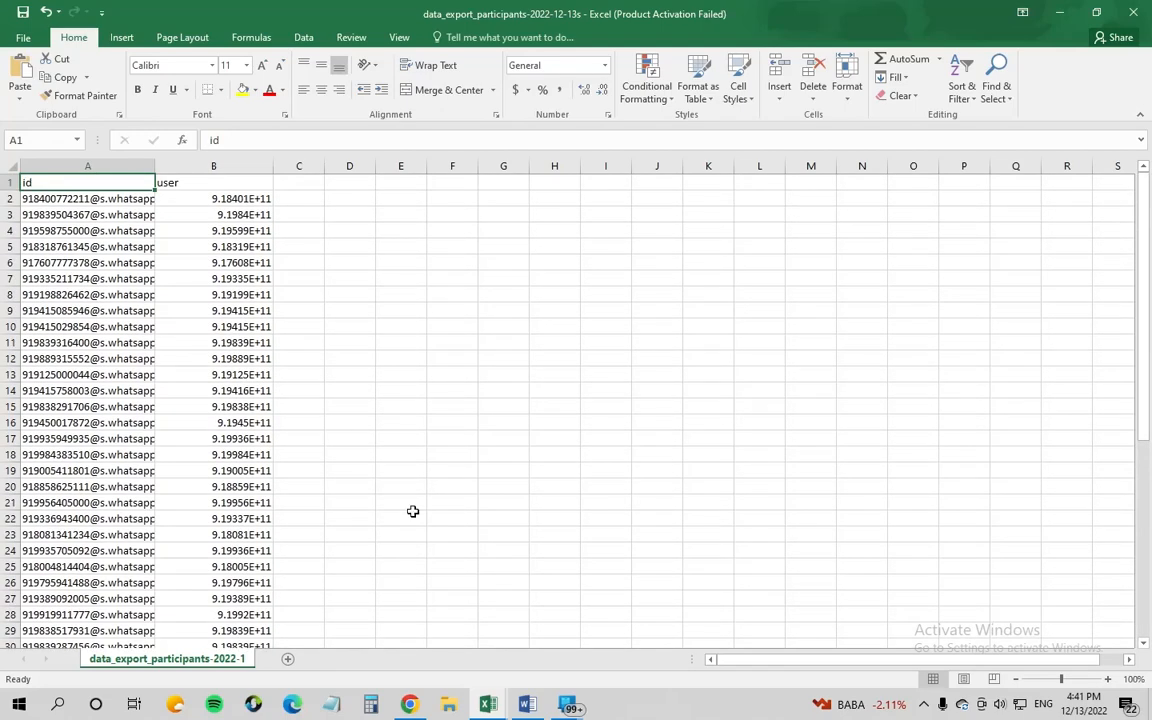